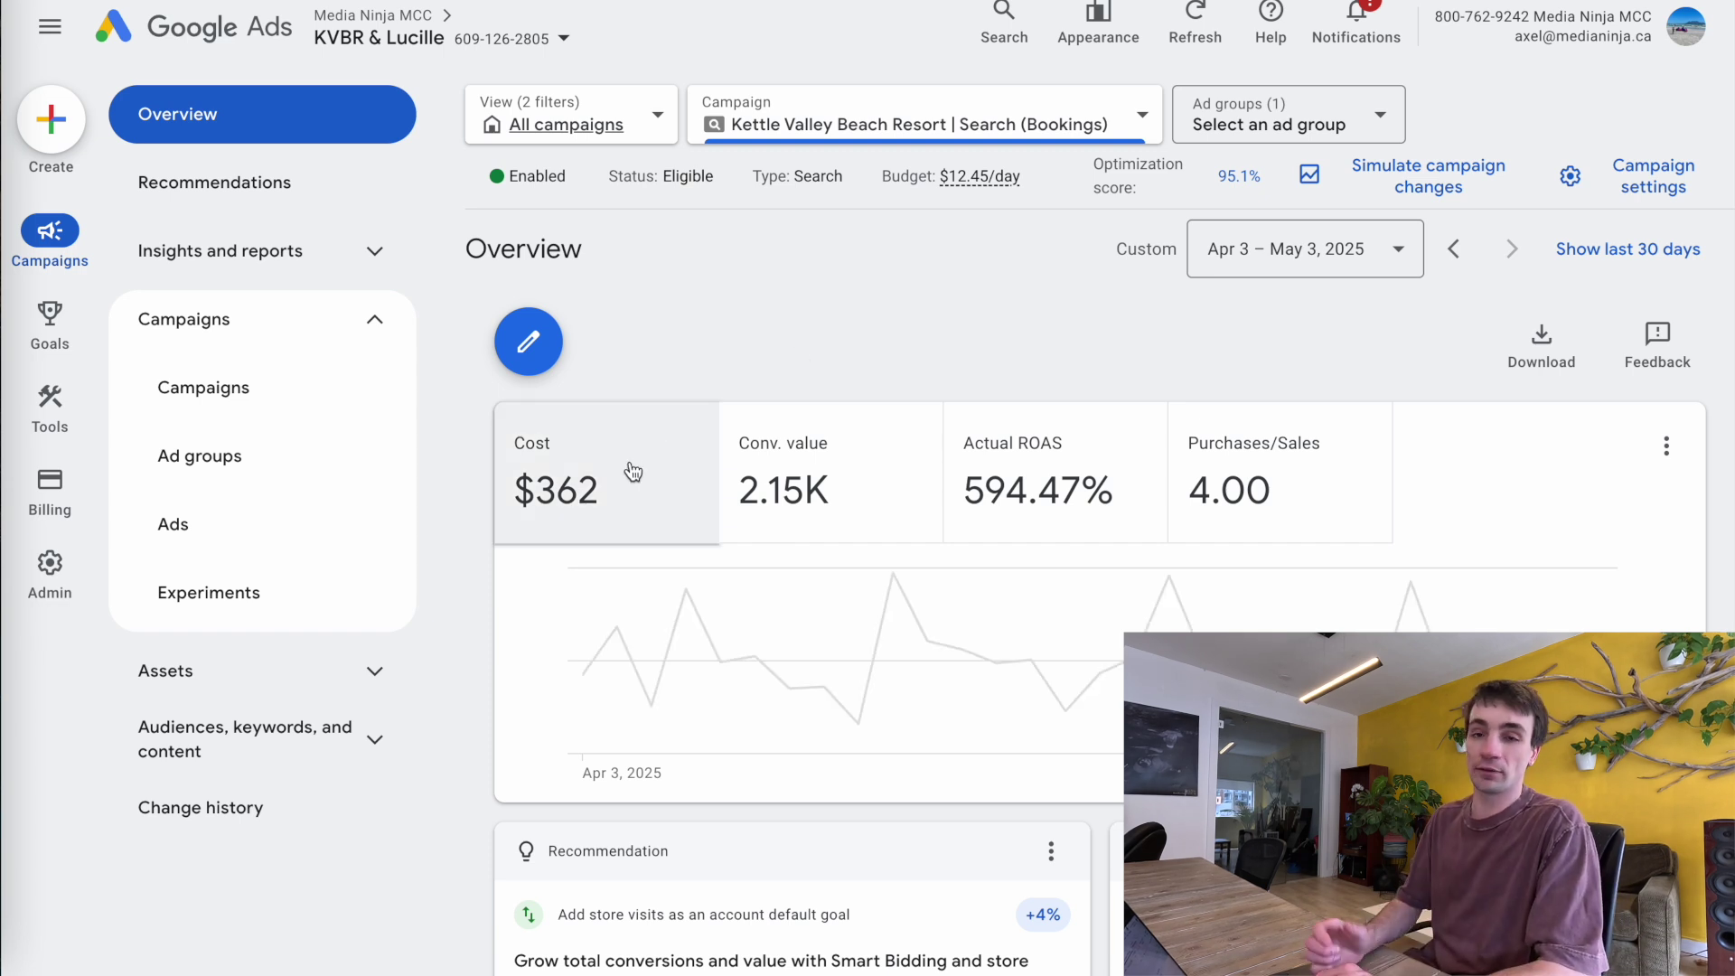
- Examine the campaign's Cost, Purchases/Sales, Conv. value and Actual ROAS trends one by one on the overview chart
left_click(696, 408)
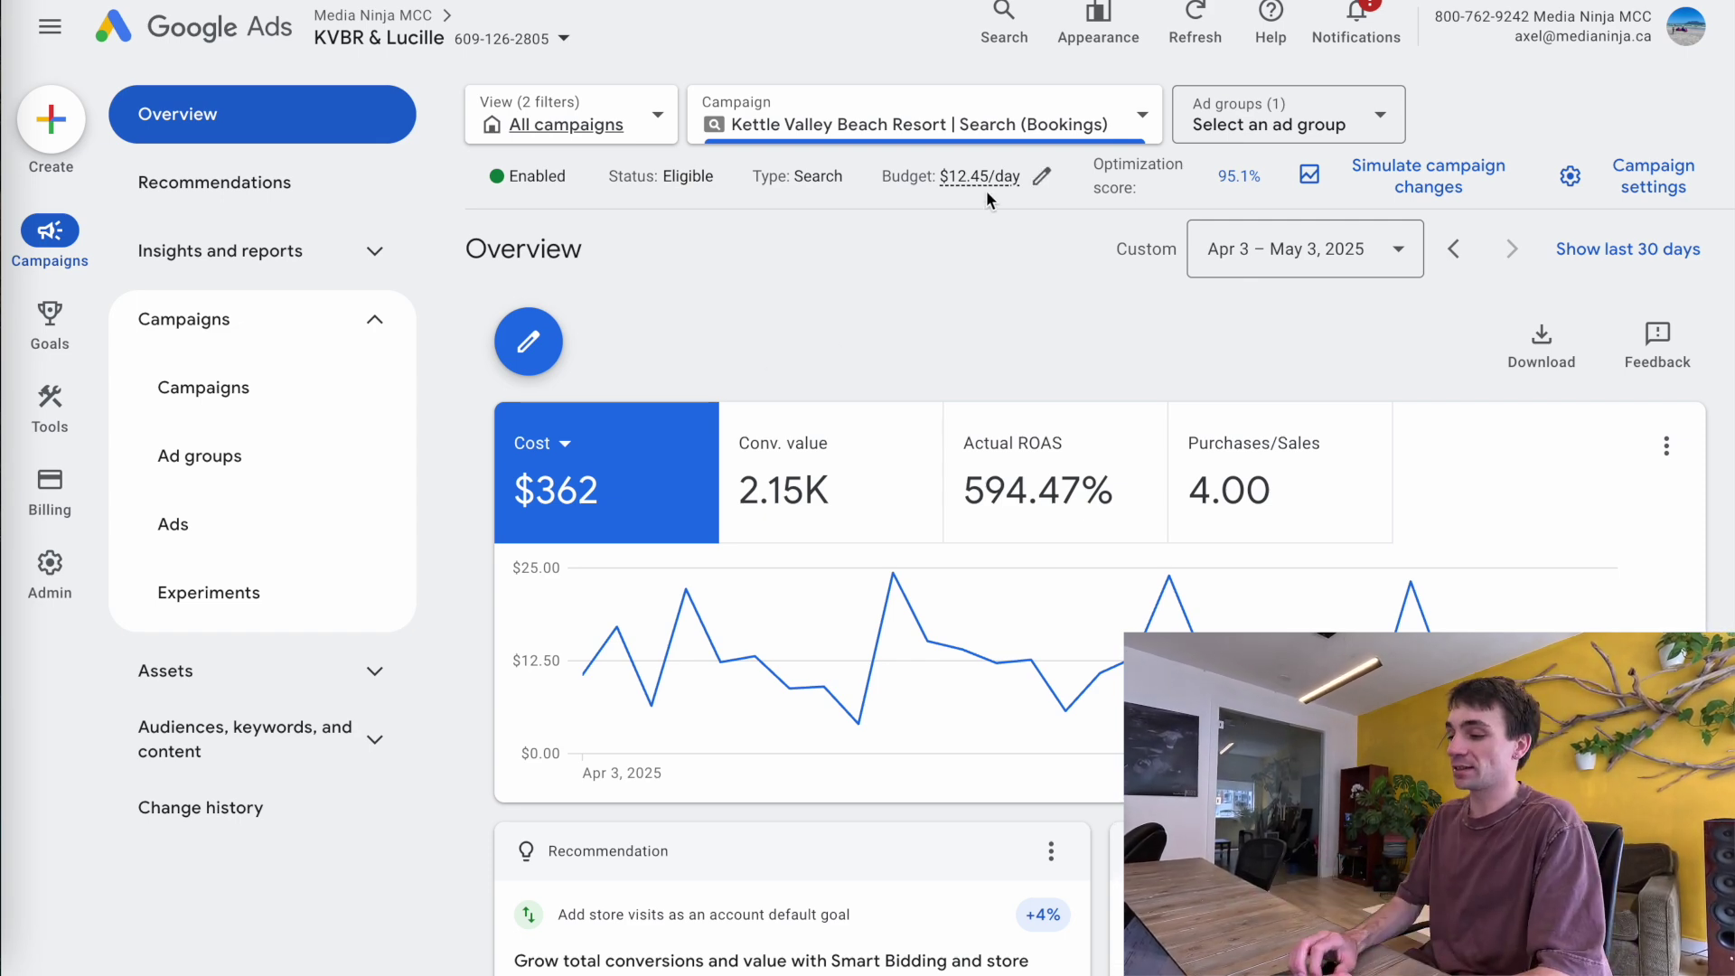
scroll(986, 191, "up", 5)
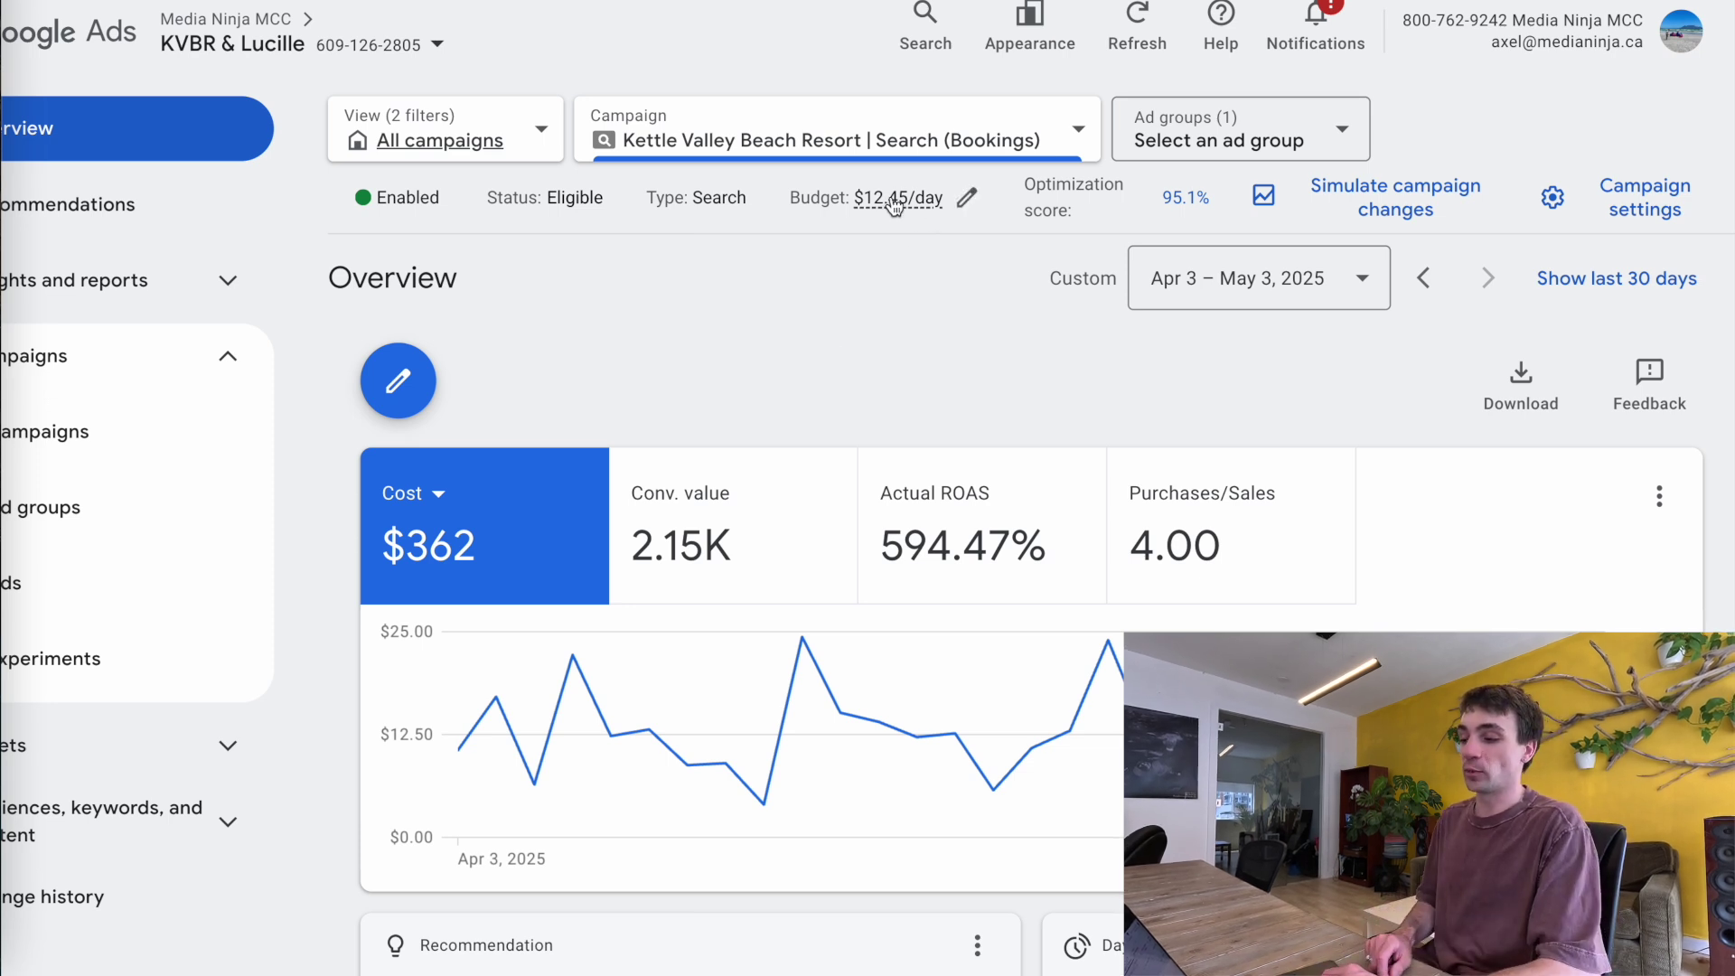
mouse_move(894, 206)
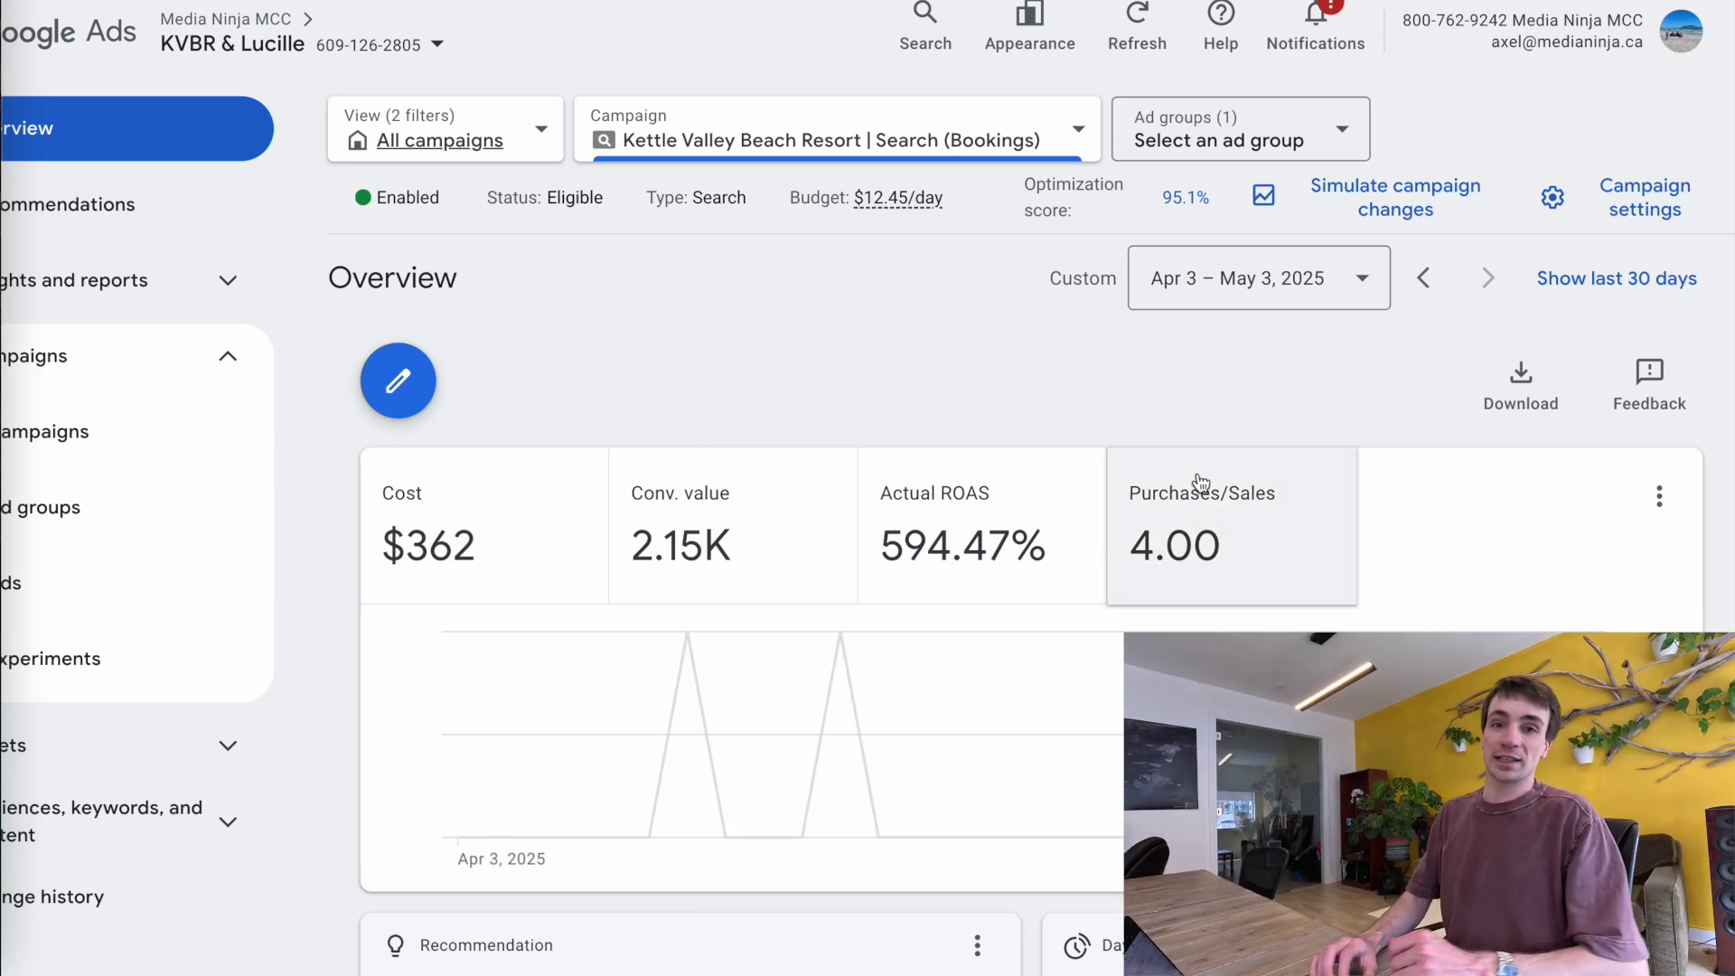
left_click(1211, 543)
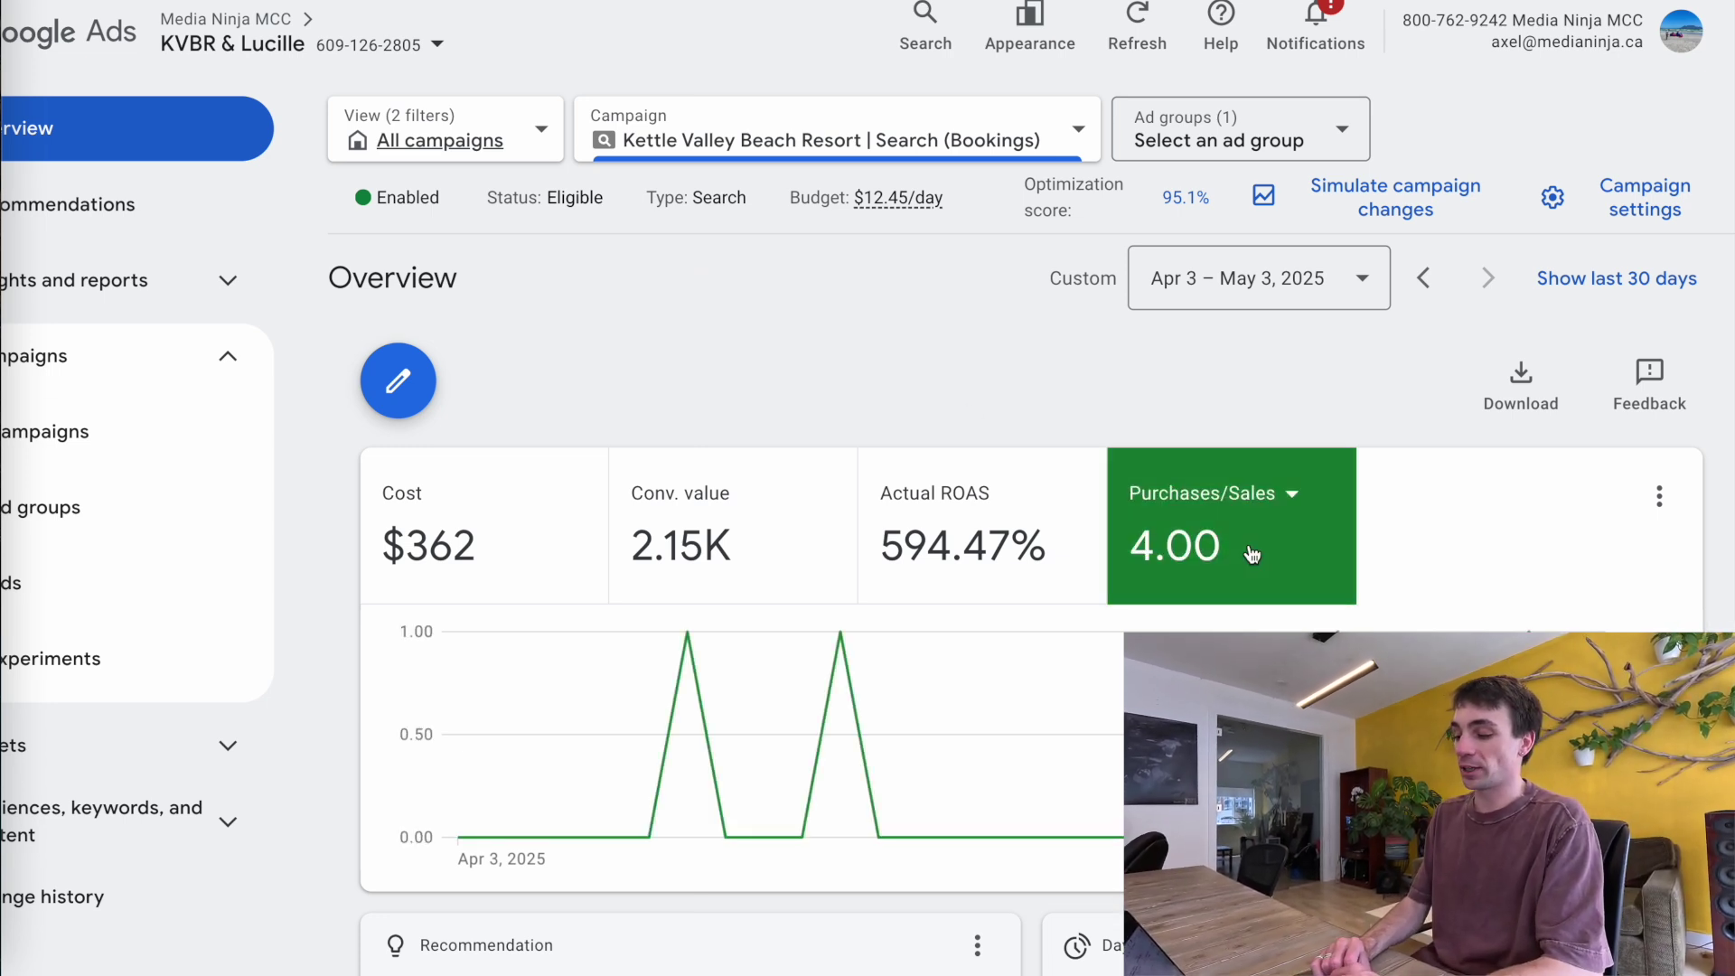
left_click(1252, 553)
left_click(787, 538)
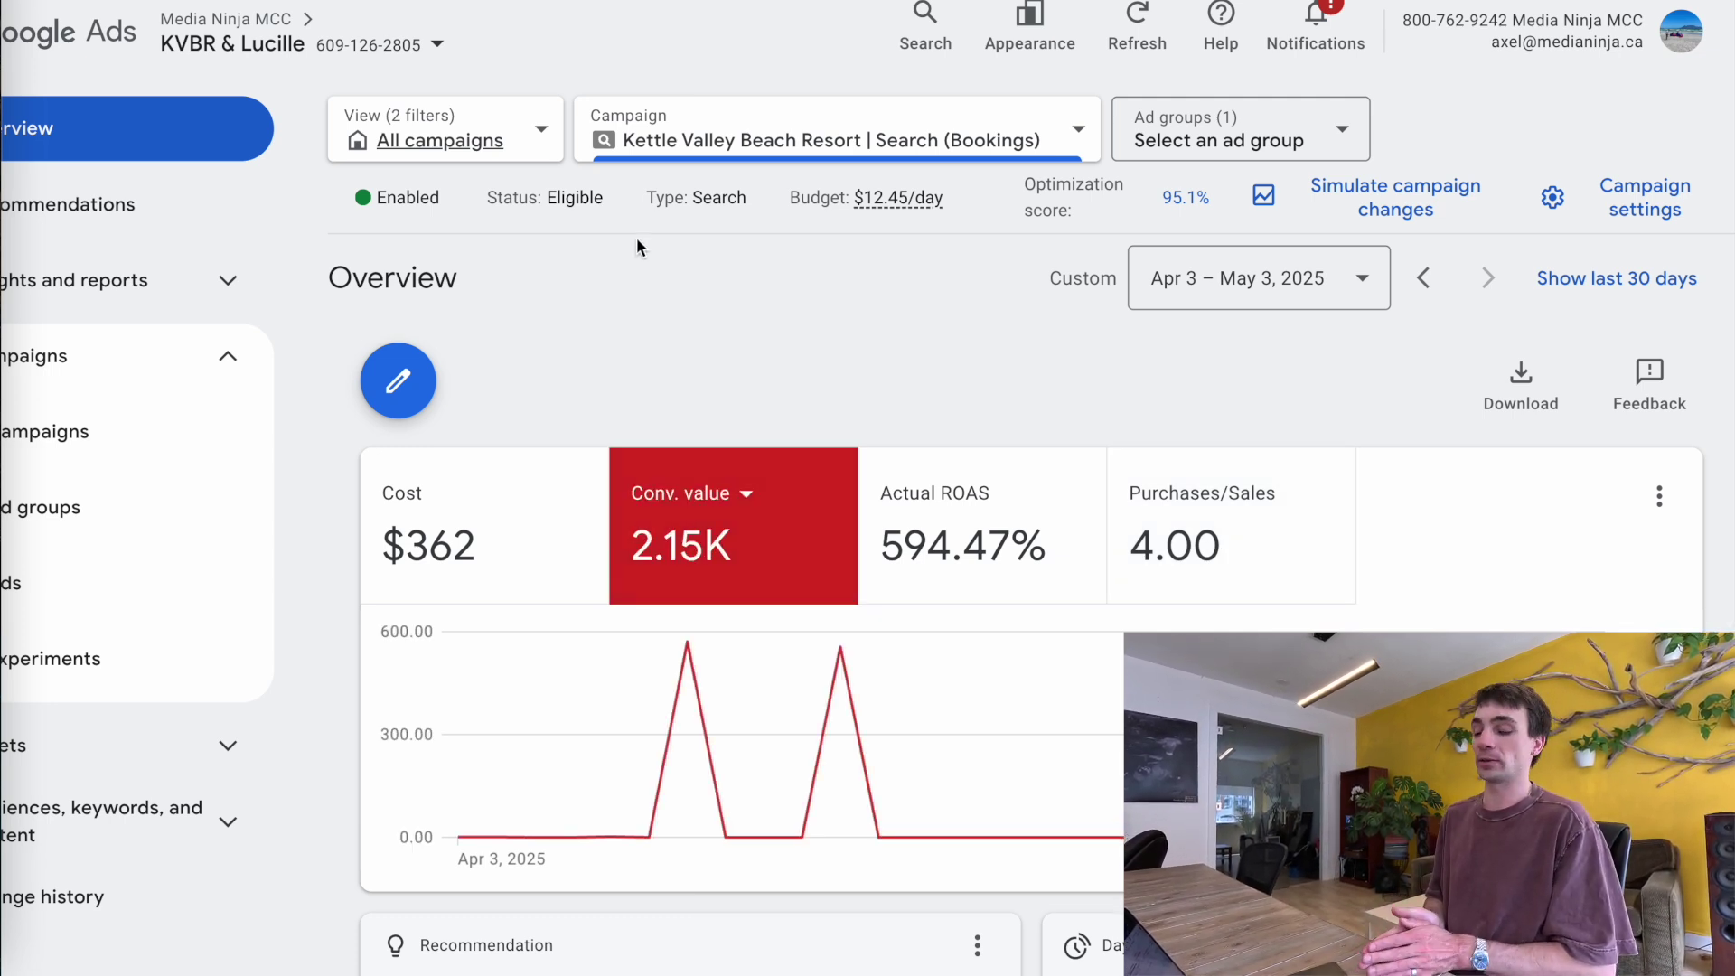
left_click(795, 549)
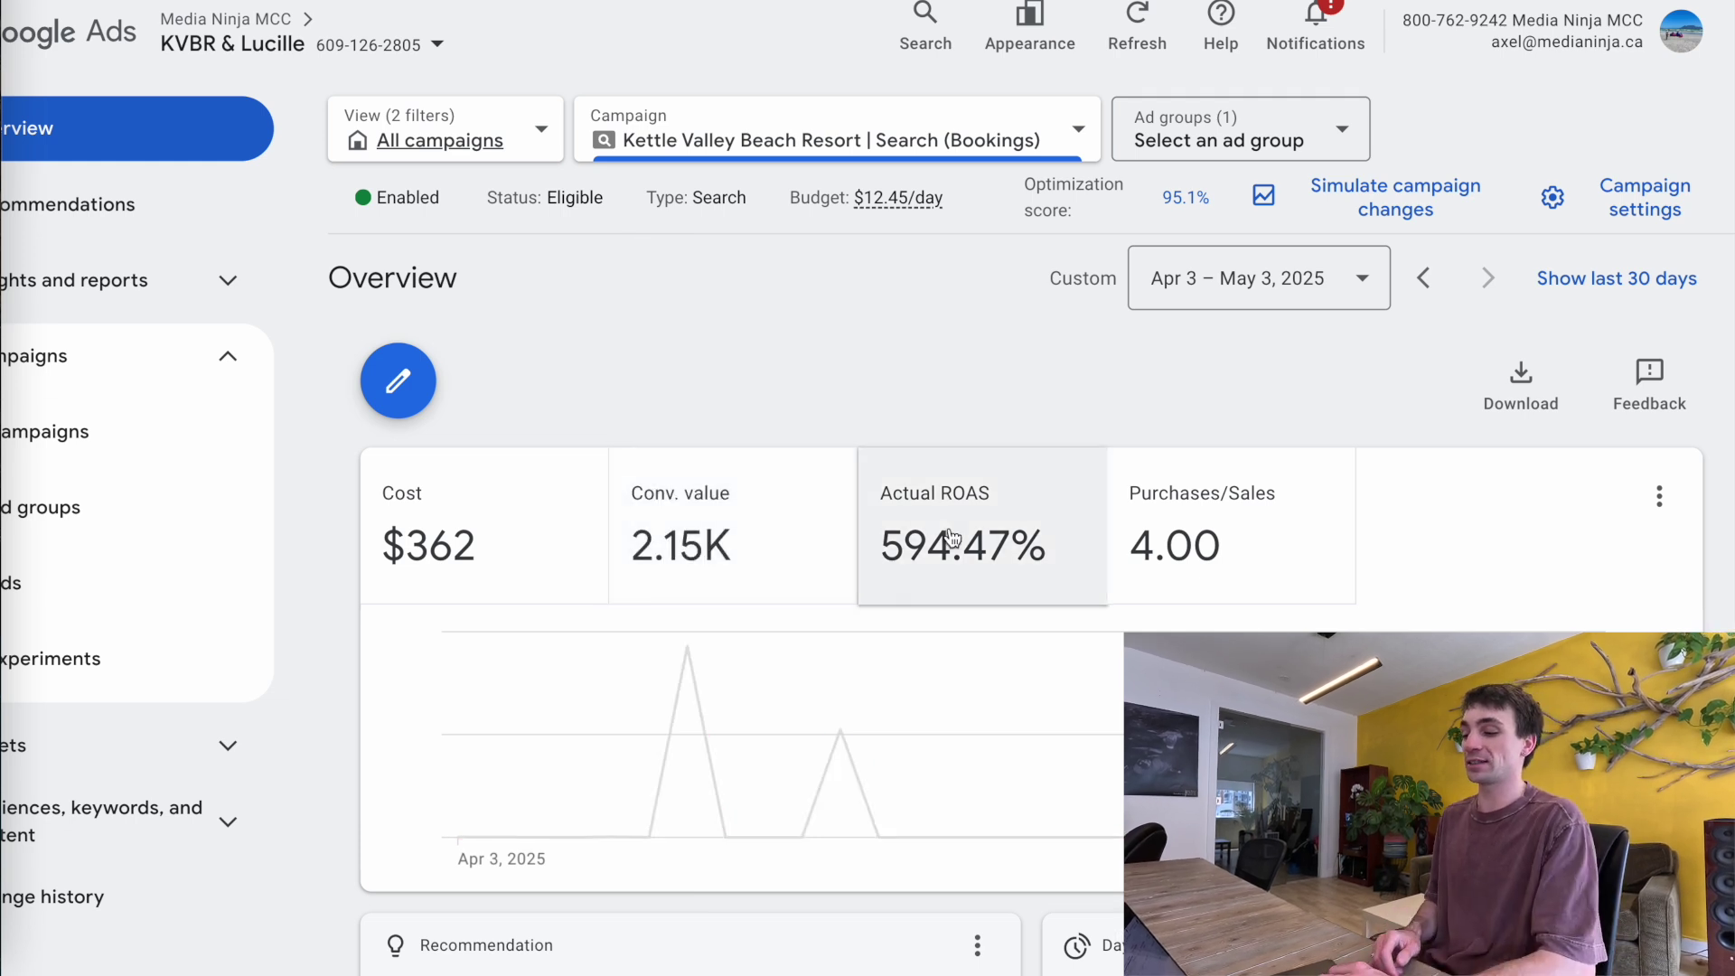
left_click(949, 541)
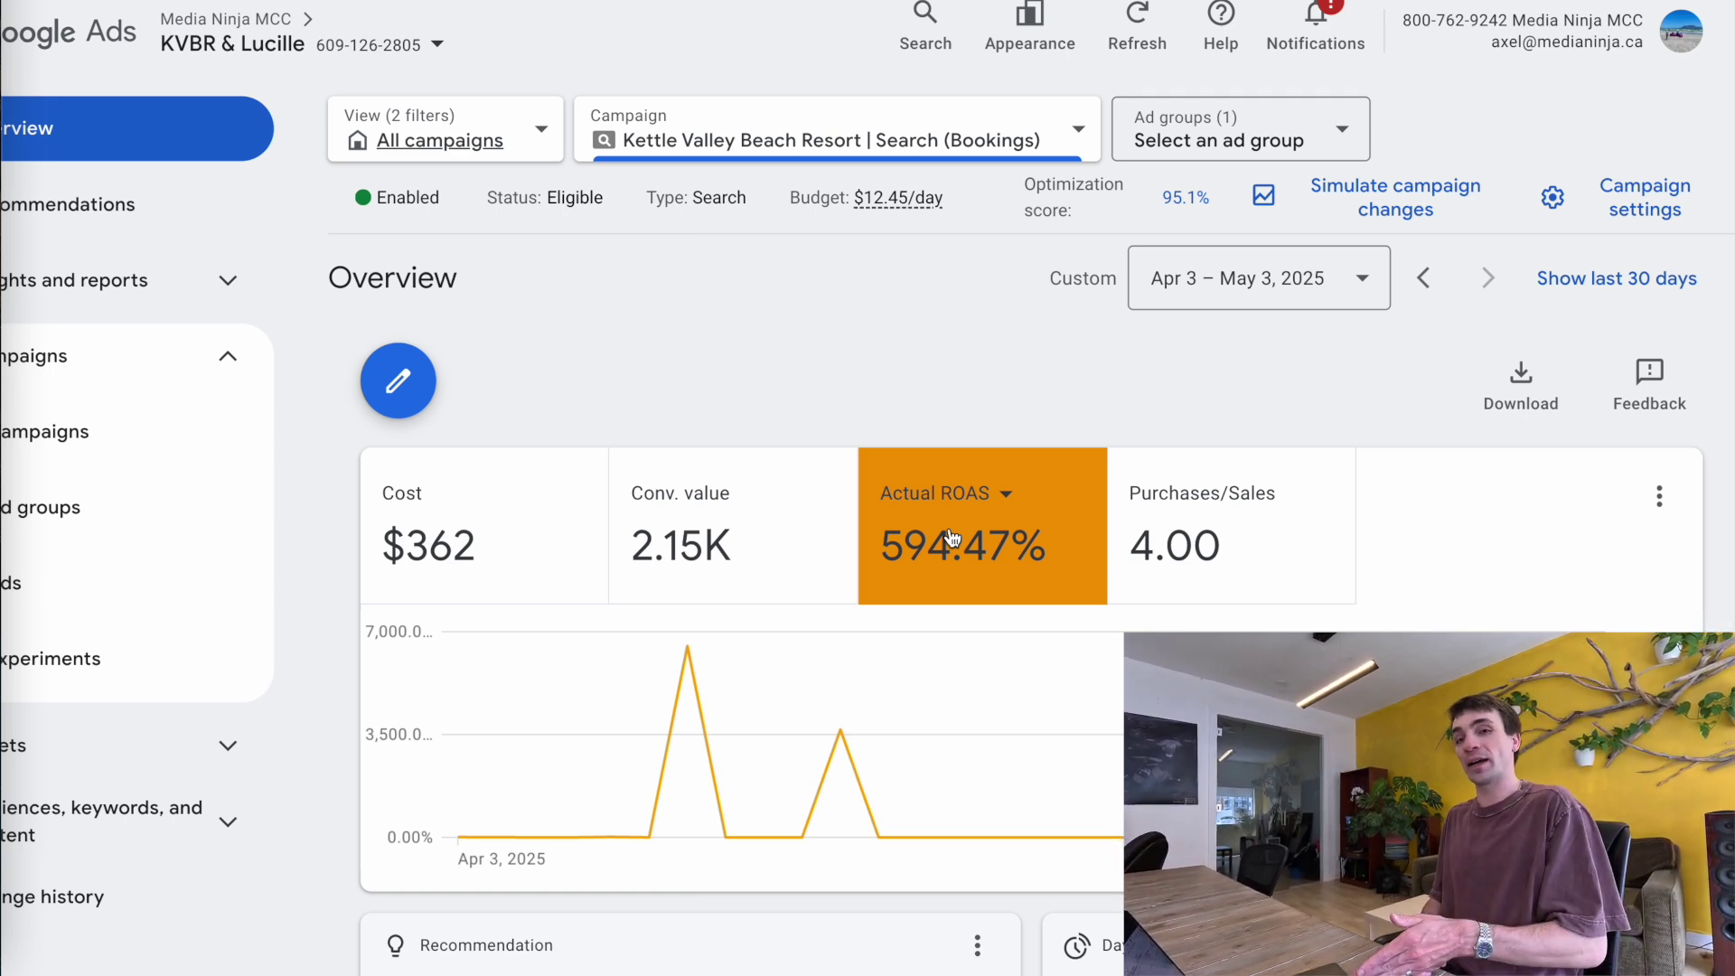
left_click(951, 539)
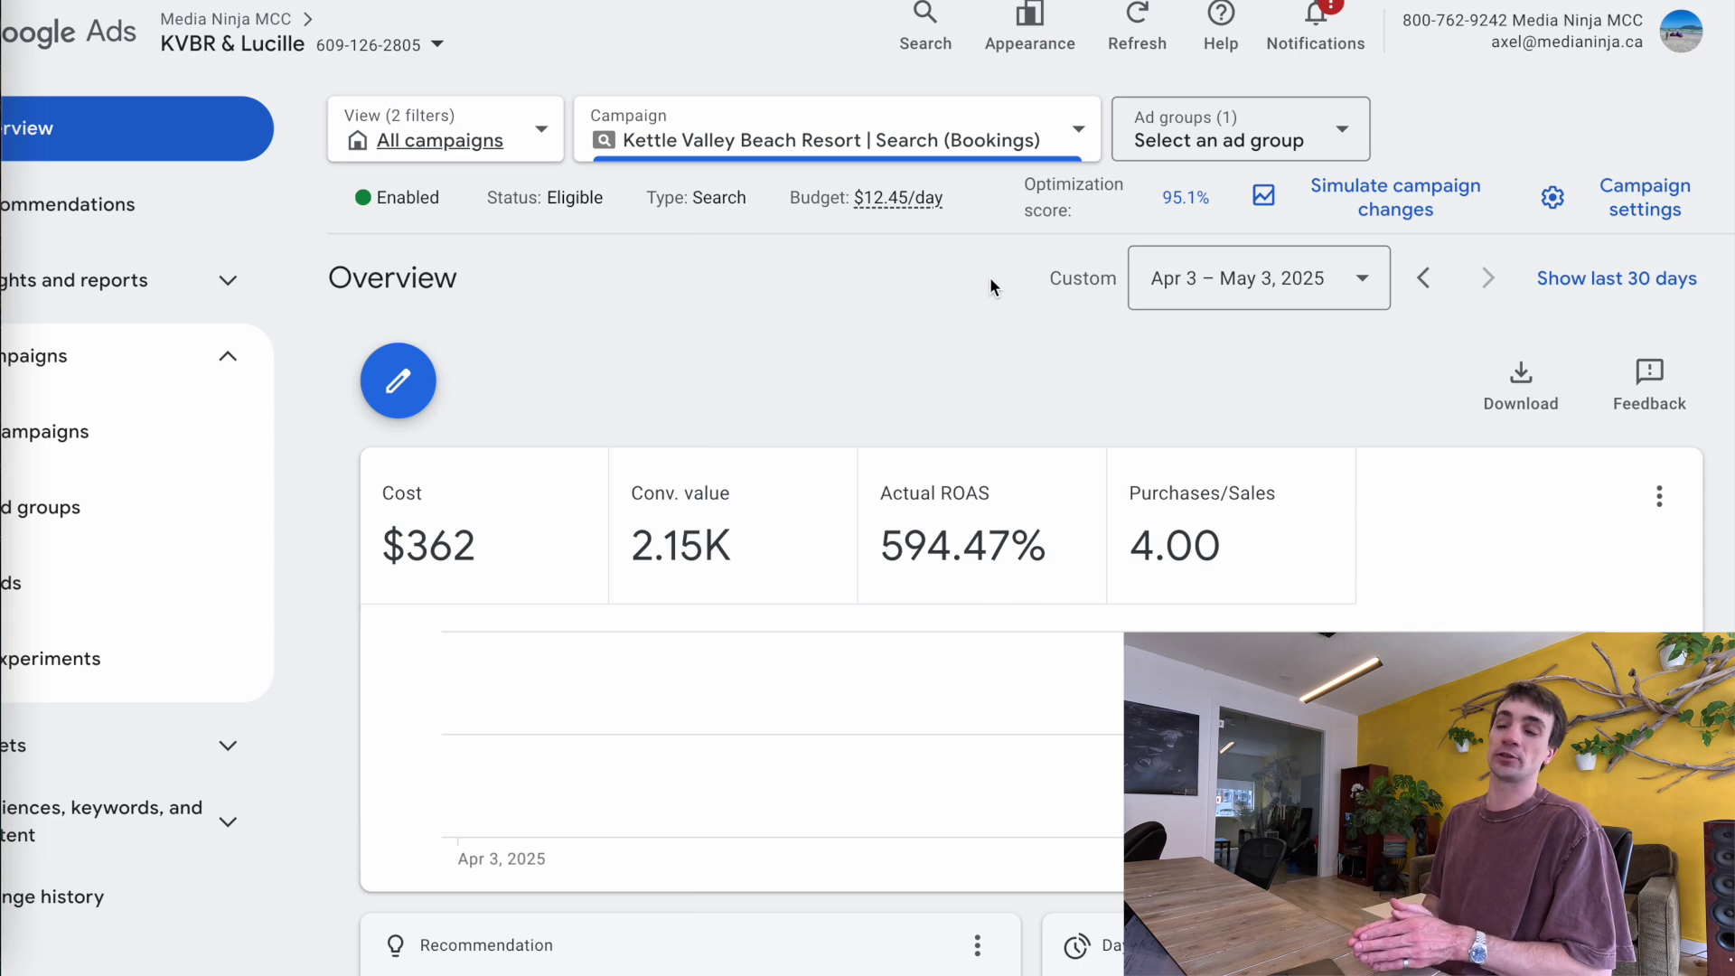
- Replace the Purchases/Sales metric with CTR on the campaign overview chart
left_click(1190, 533)
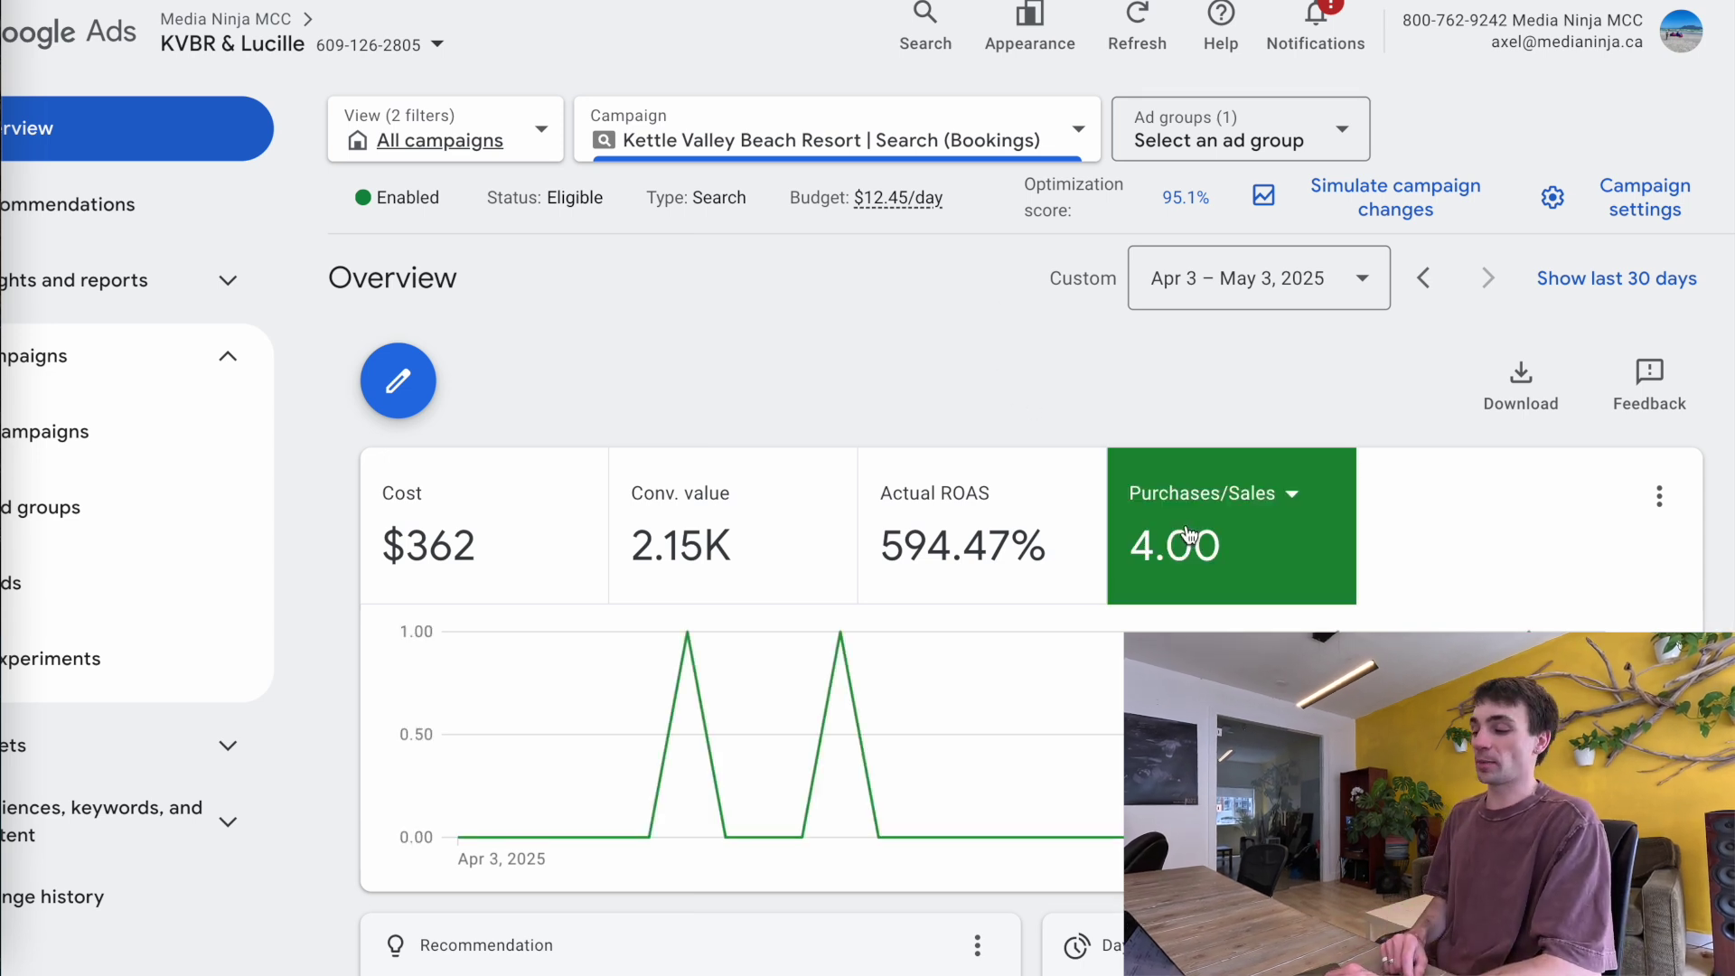
left_click(1203, 494)
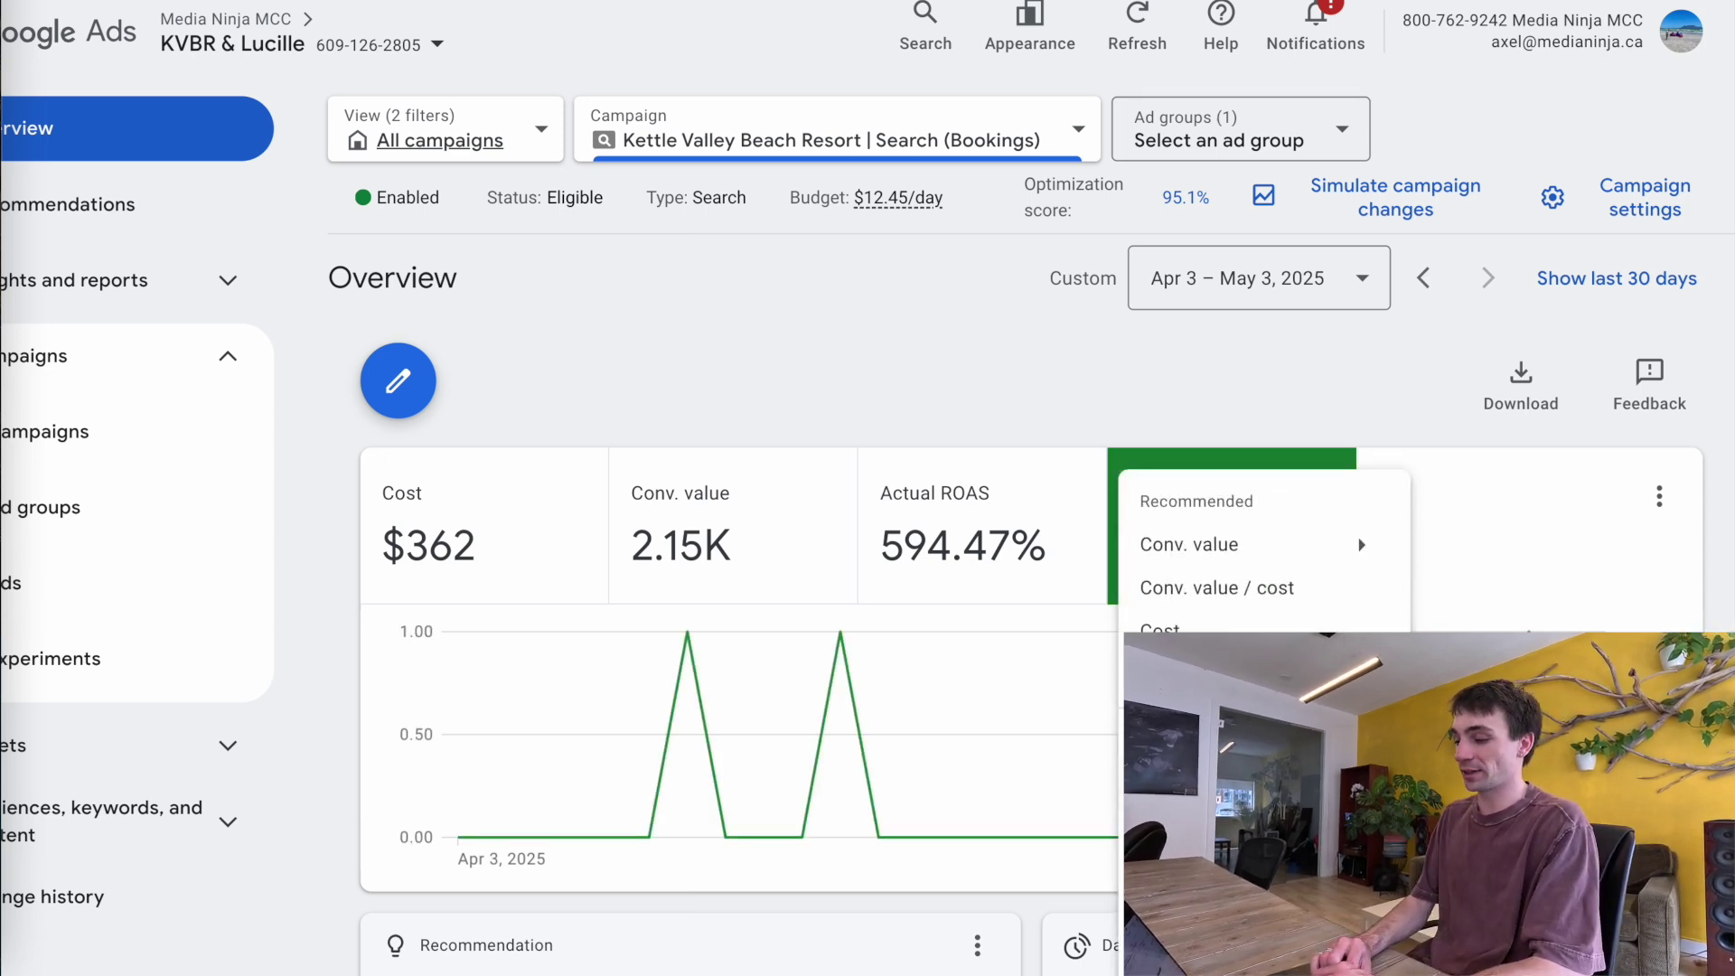
left_click(1166, 719)
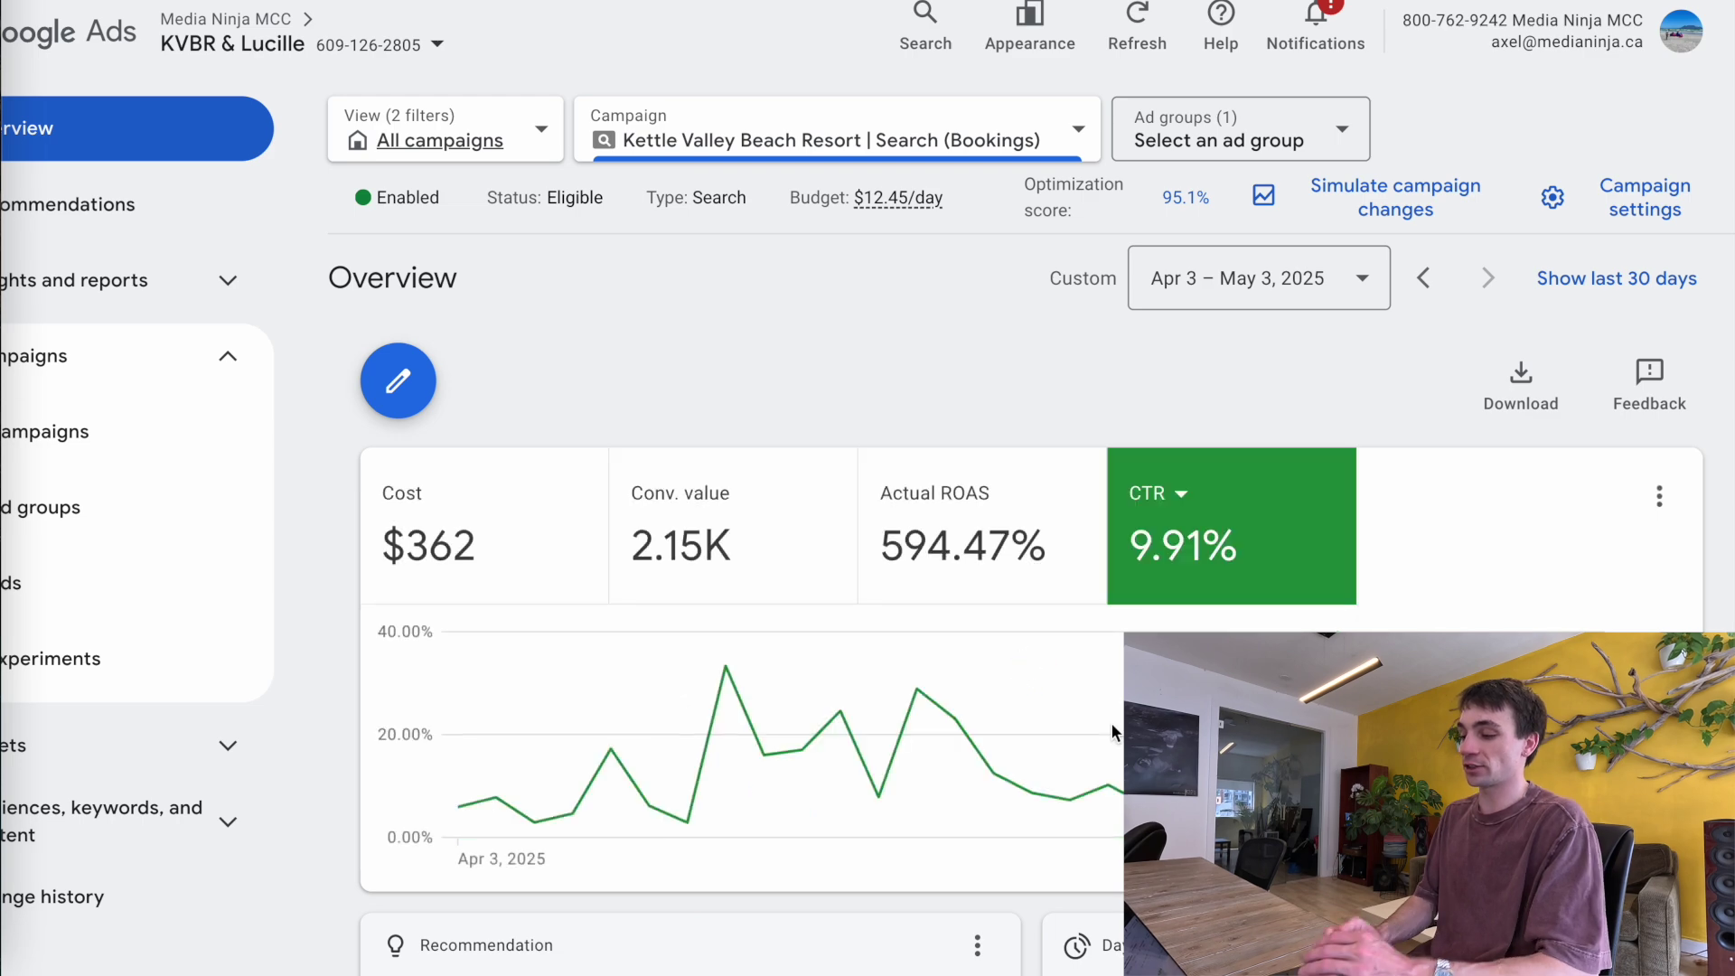
- Replace the Actual ROAS metric with Conv. rate on the campaign overview chart
left_click(1011, 549)
left_click(985, 493)
scroll(980, 774, "down", 2)
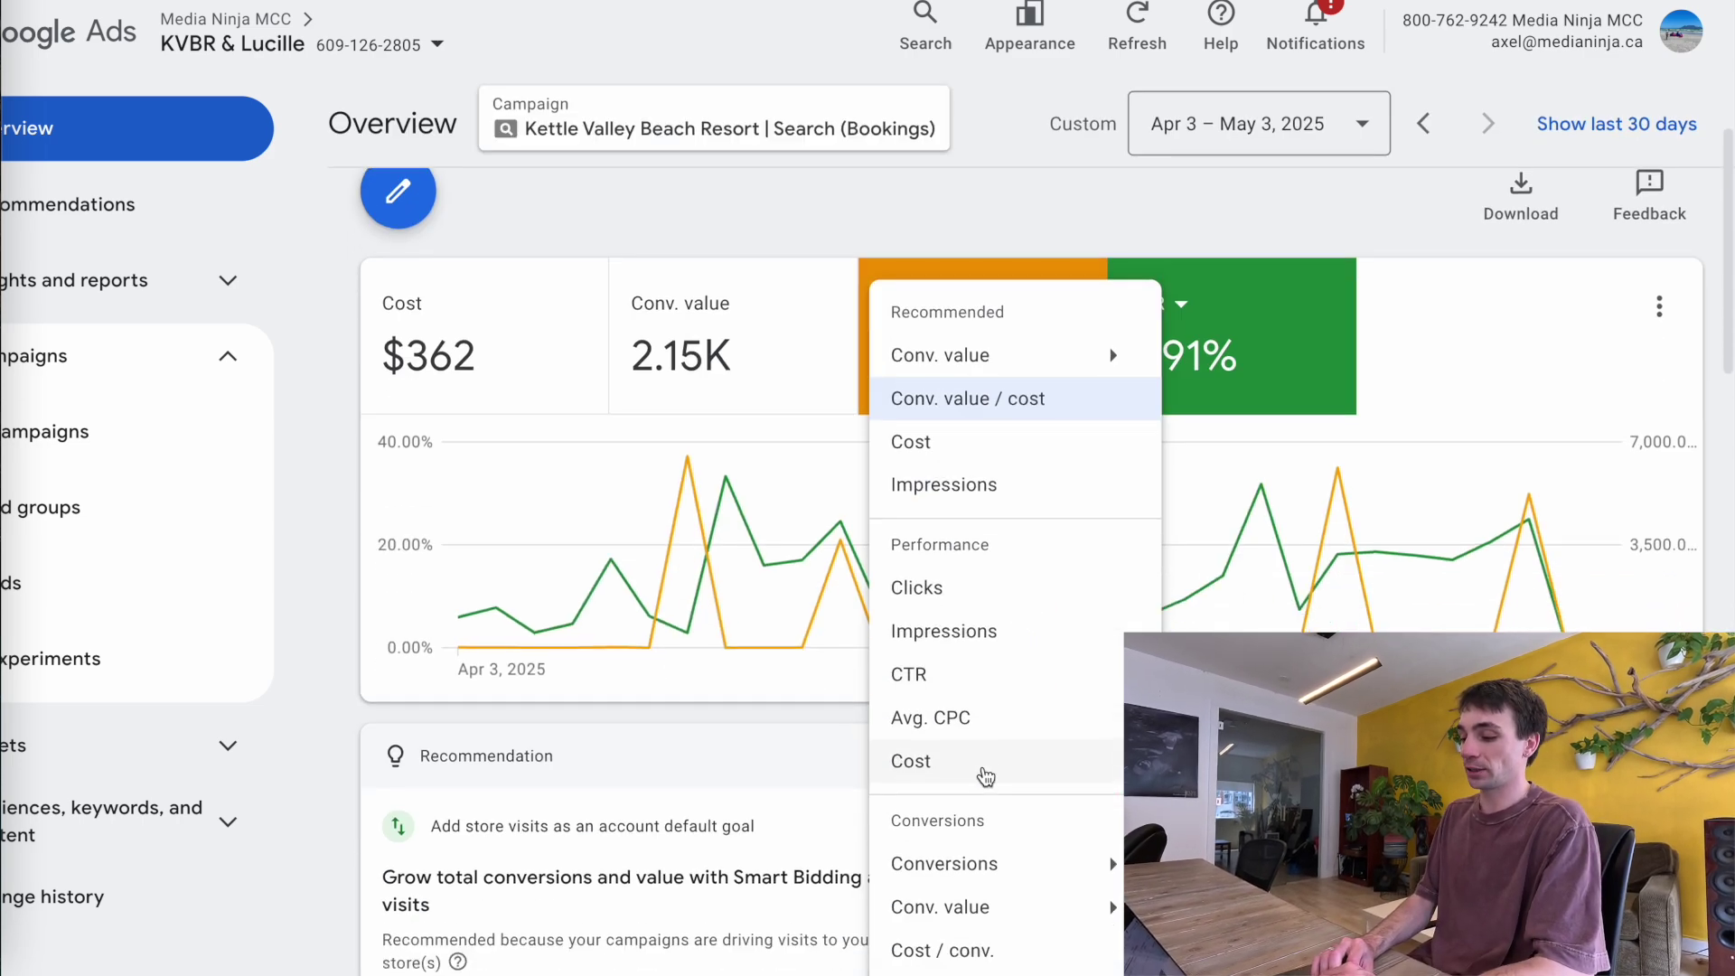
scroll(960, 890, "down", 2)
left_click(964, 827)
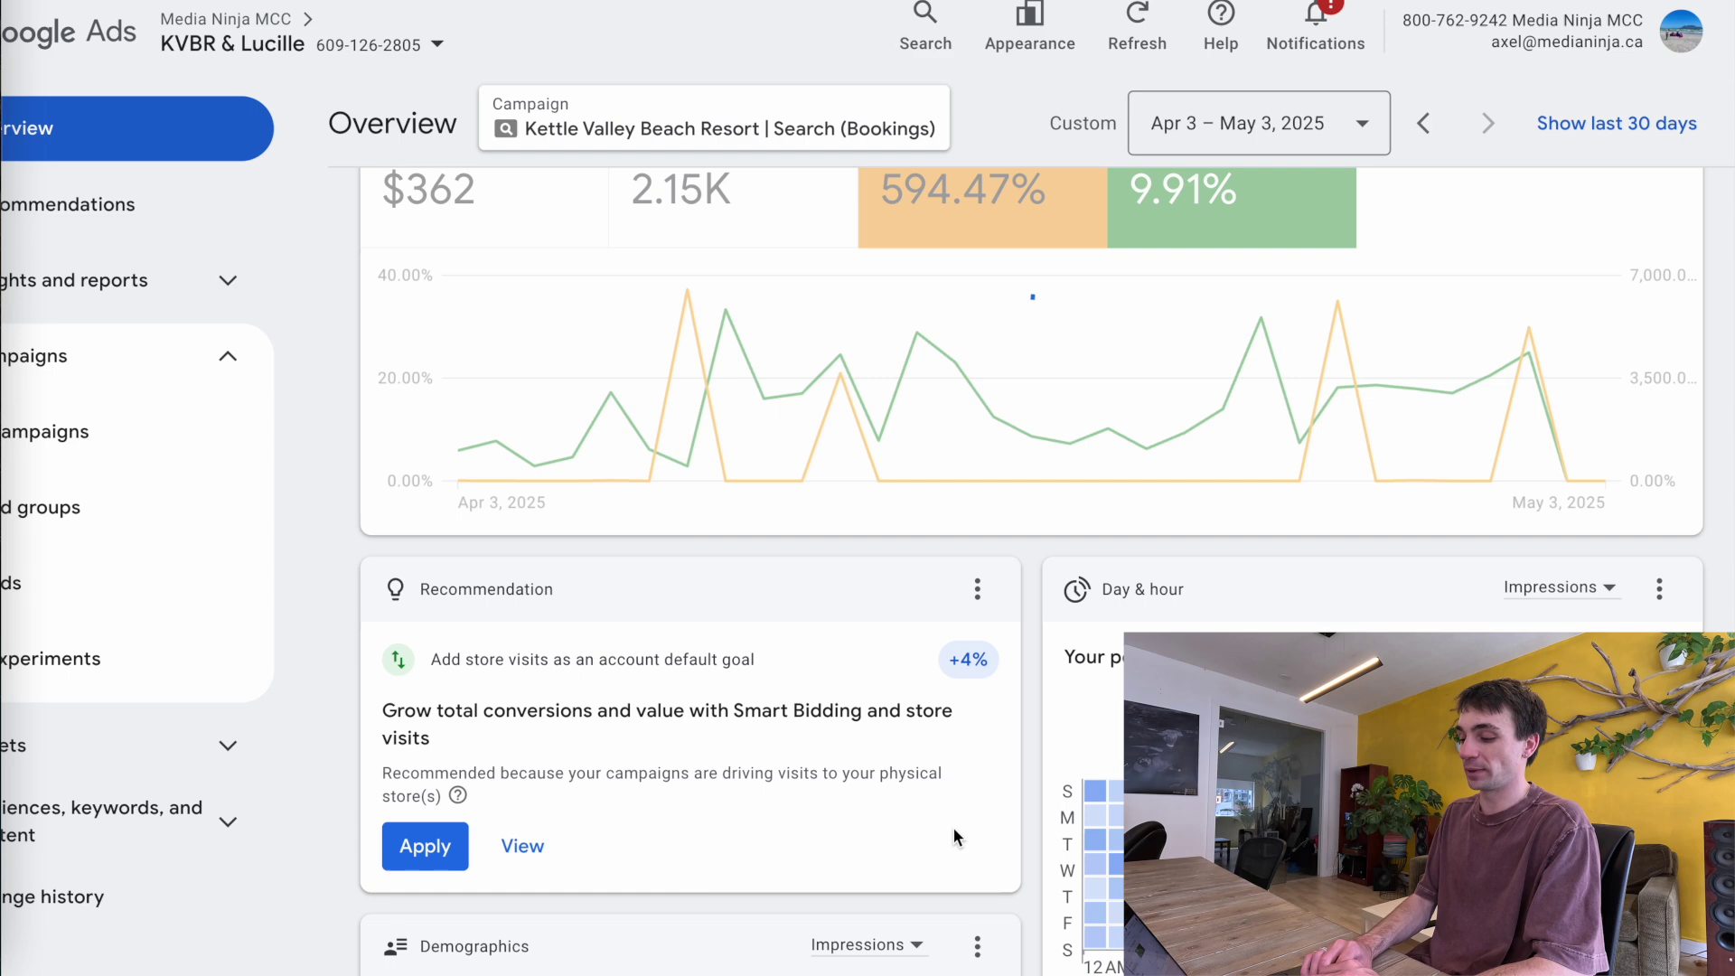
scroll(844, 274, "up", 2)
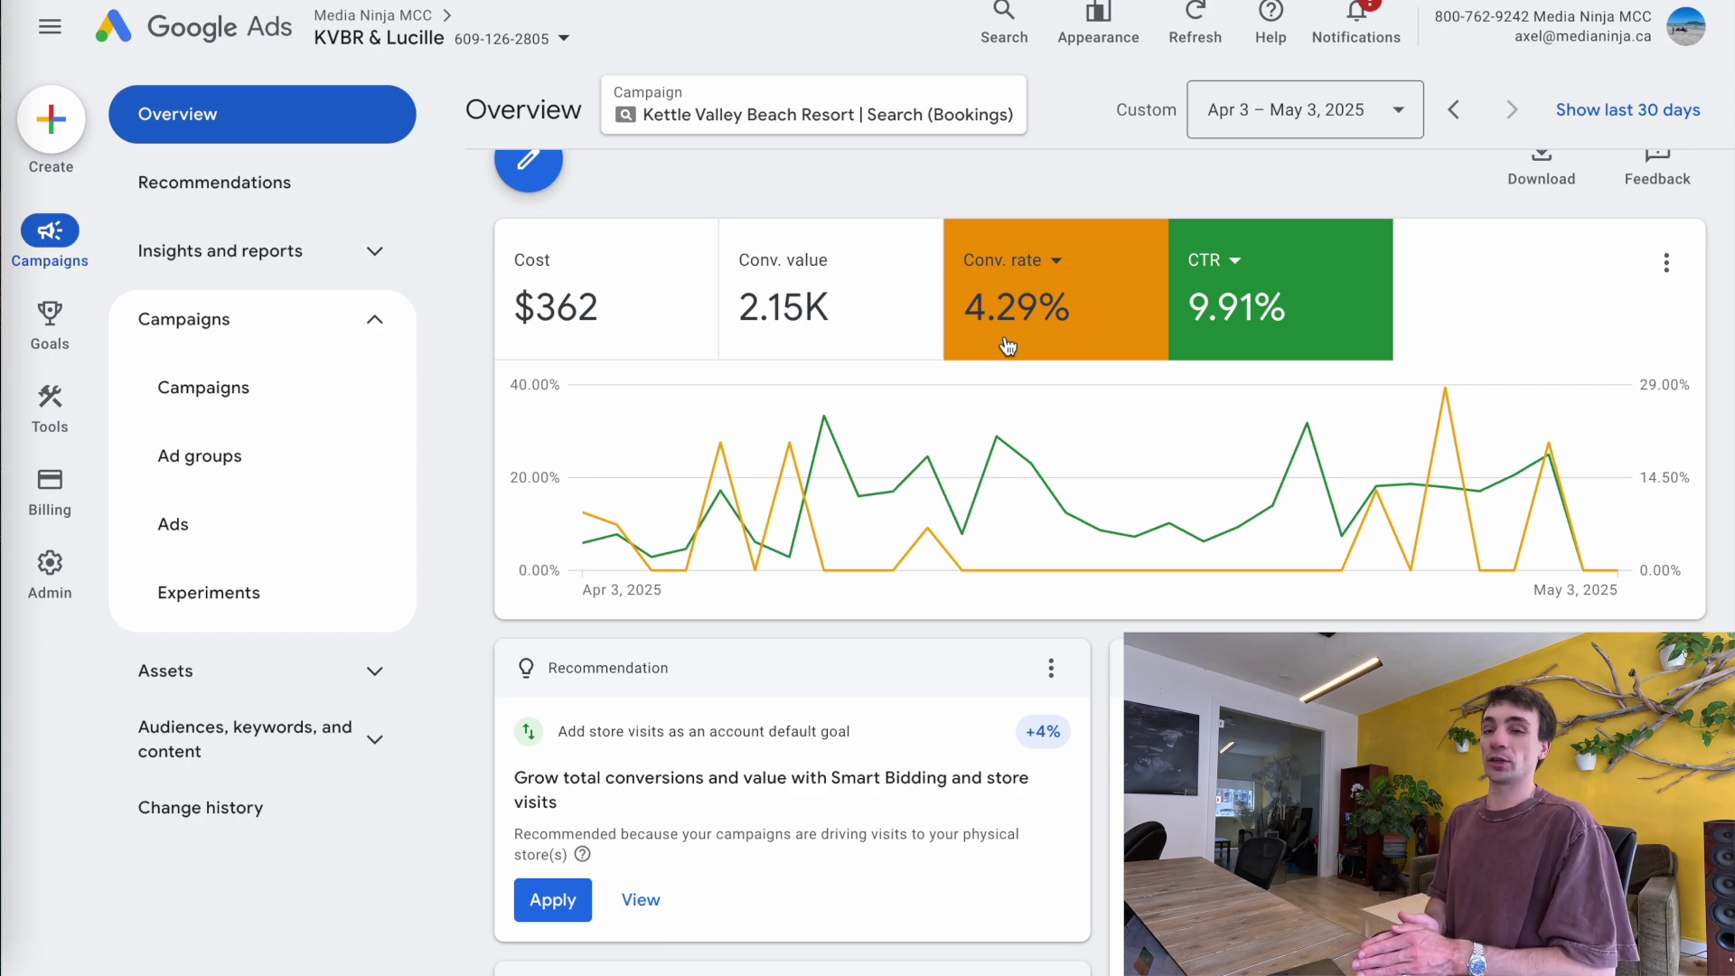
scroll(864, 371, "up", 2)
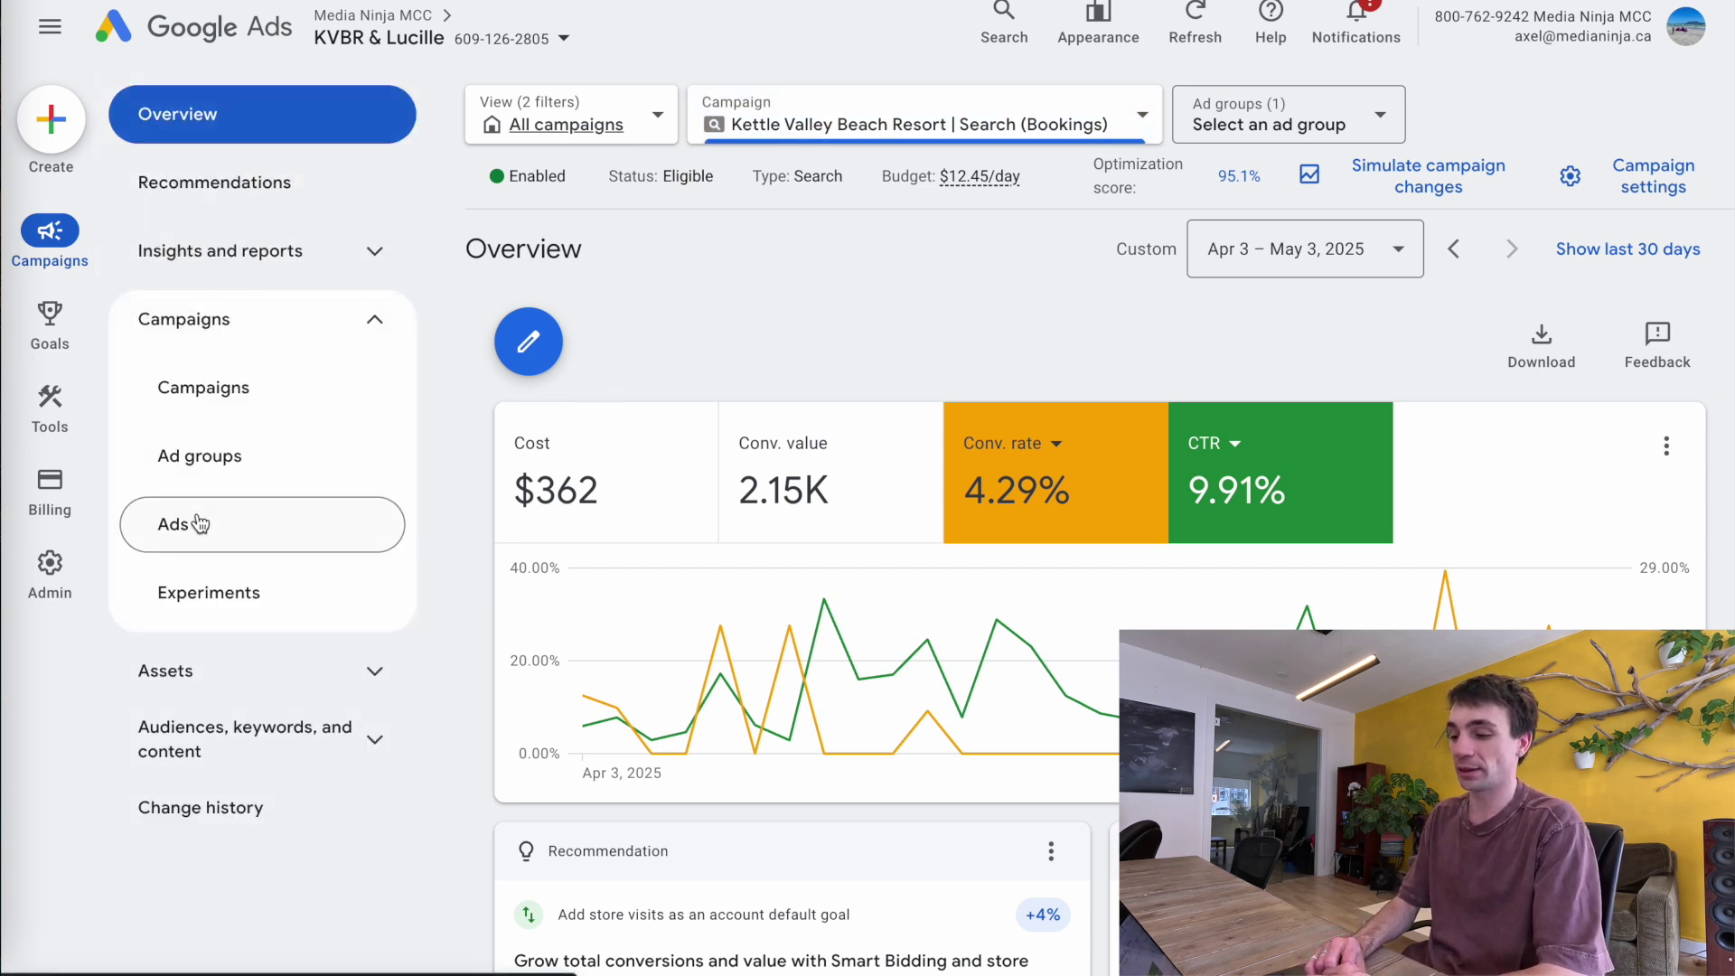
- Open the campaign's responsive search ad in the Hotel ad group for editing and close the chat assistant
left_click(199, 524)
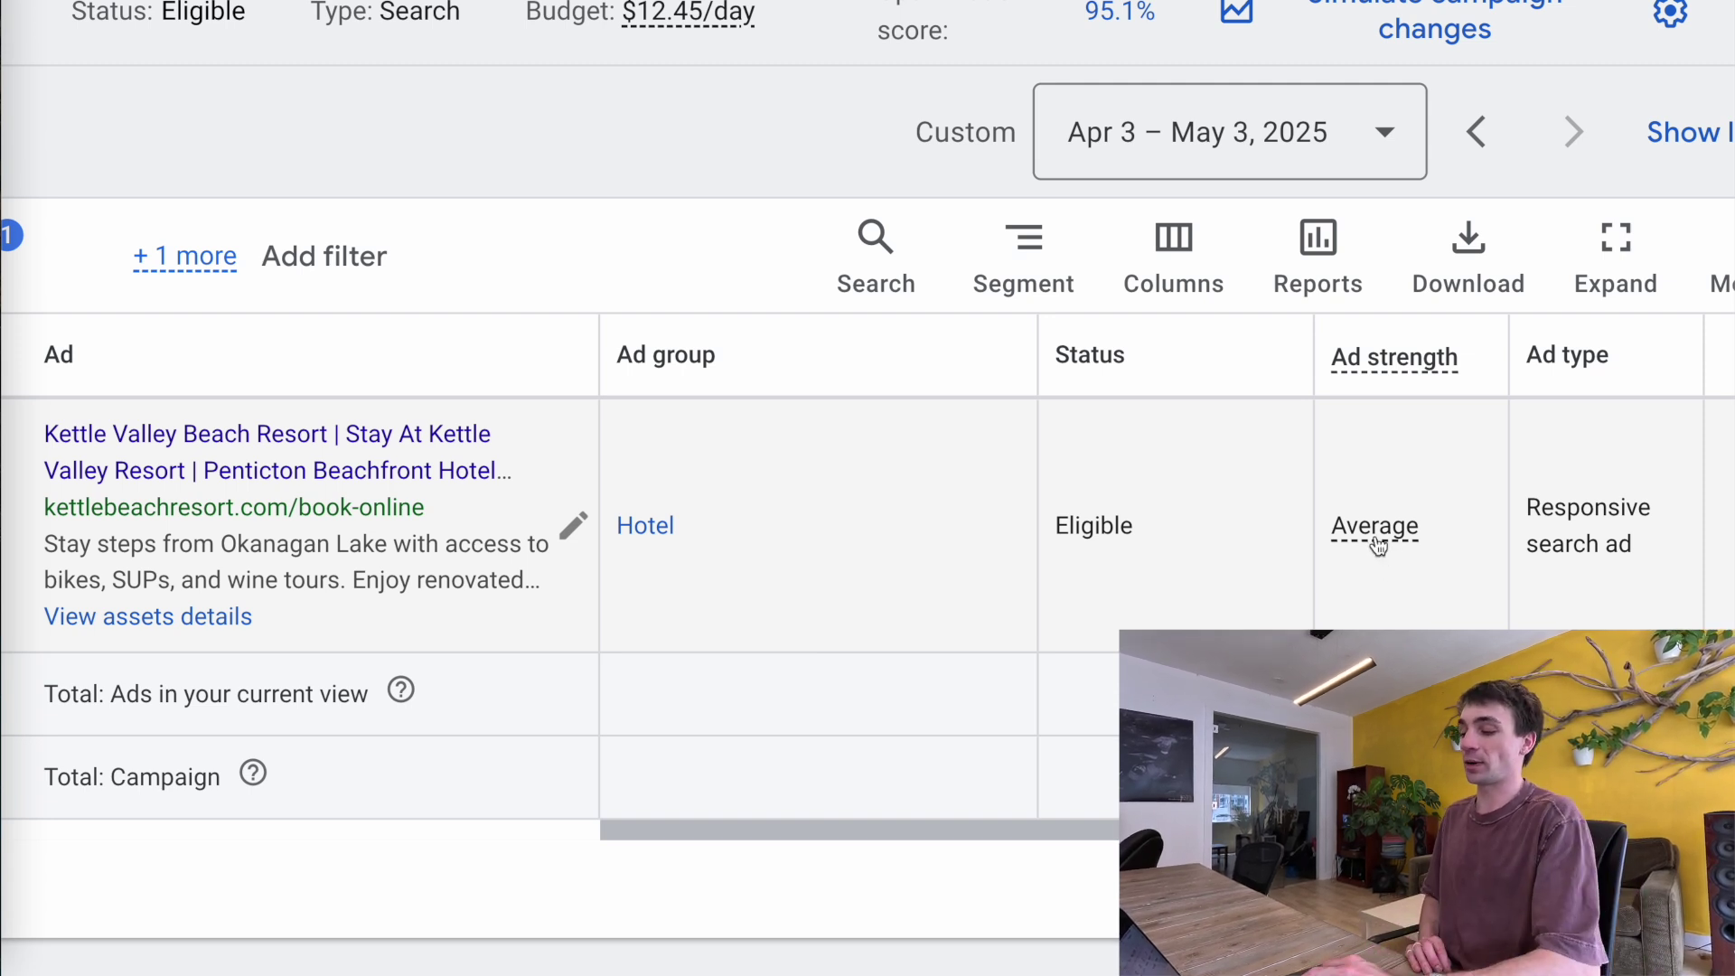
mouse_move(1379, 534)
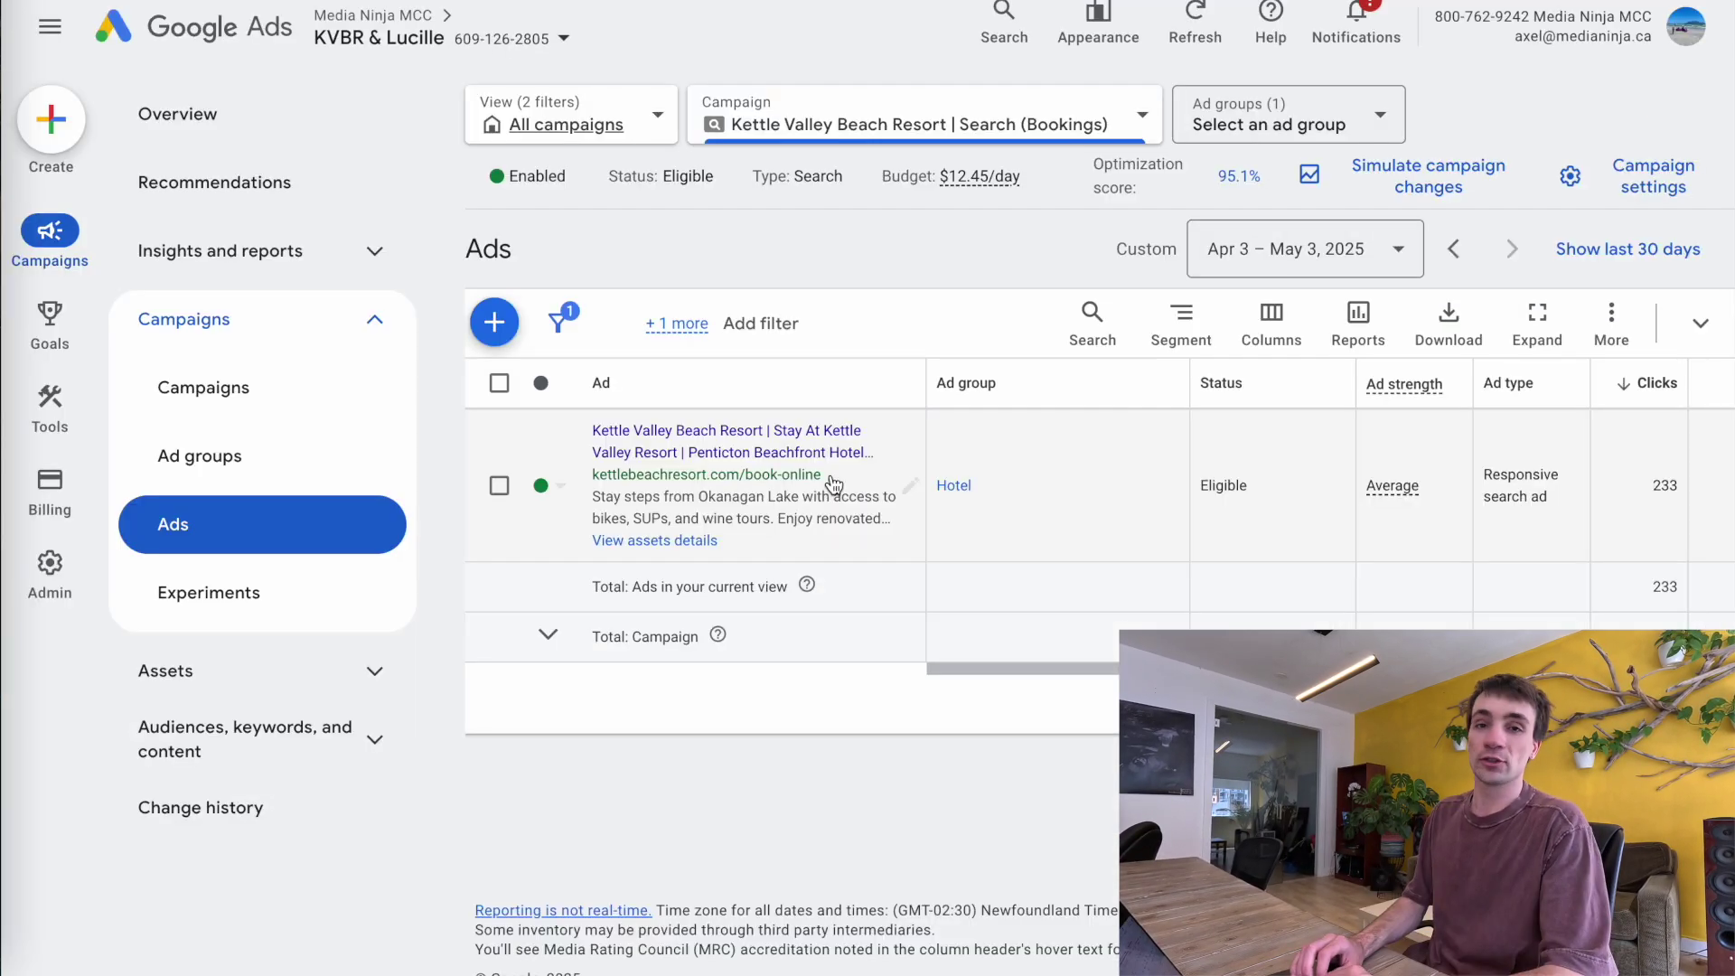
left_click(564, 533)
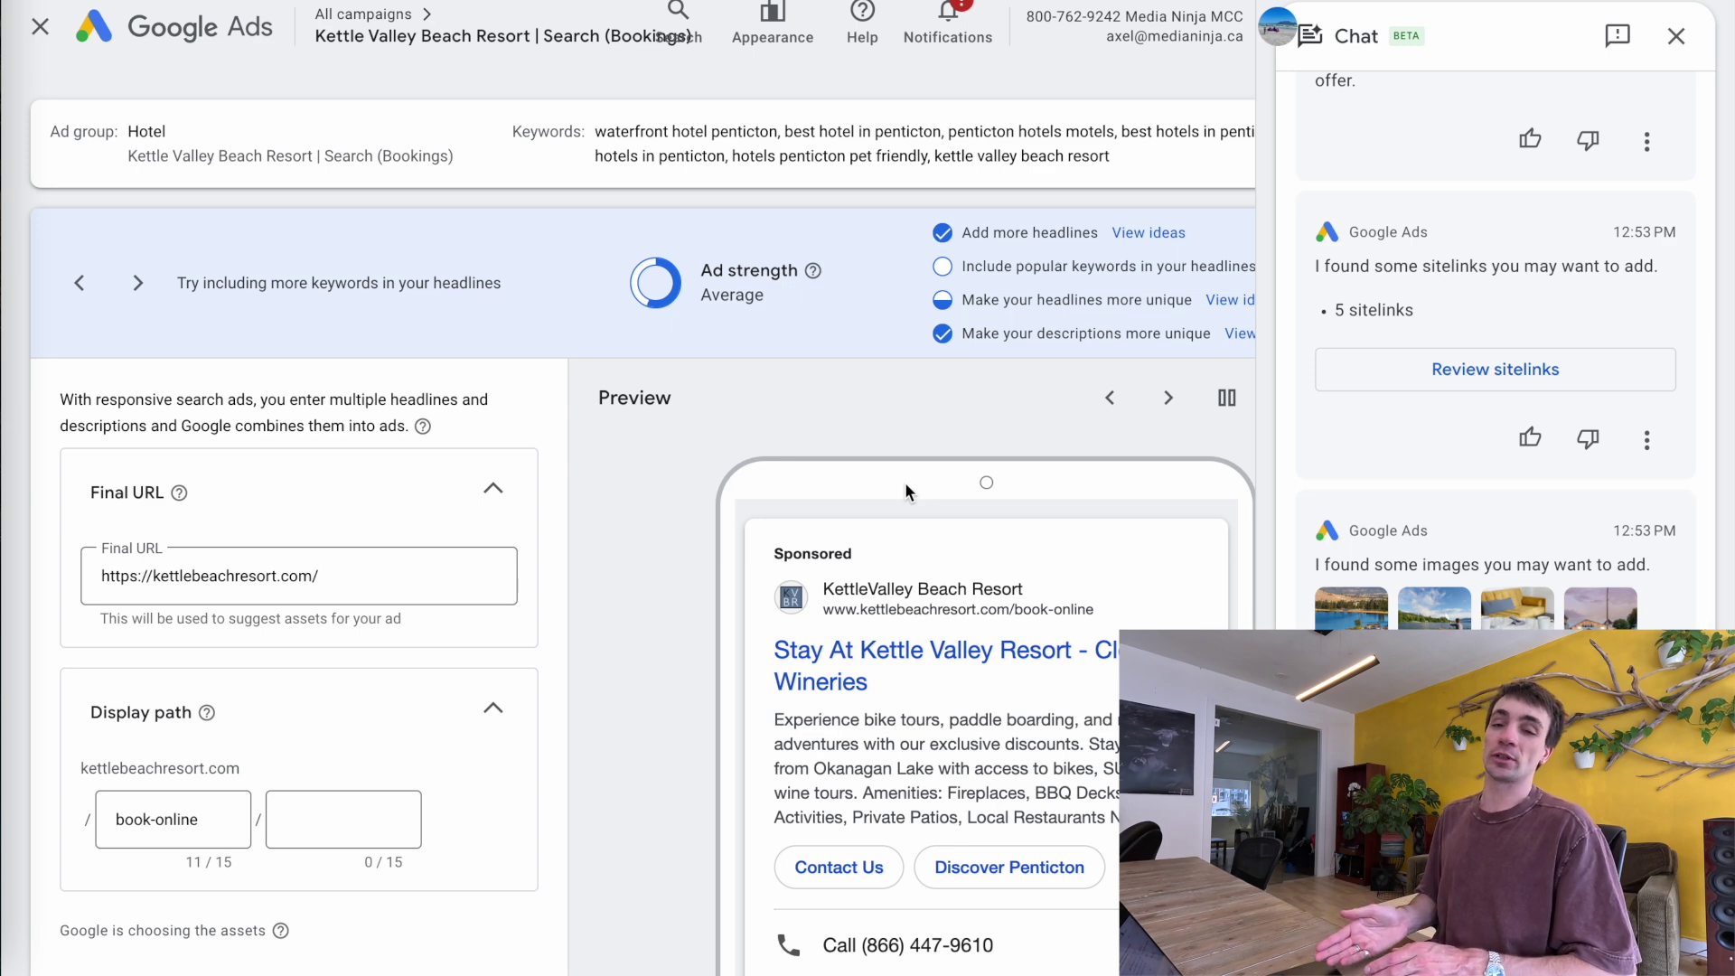
left_click(1677, 35)
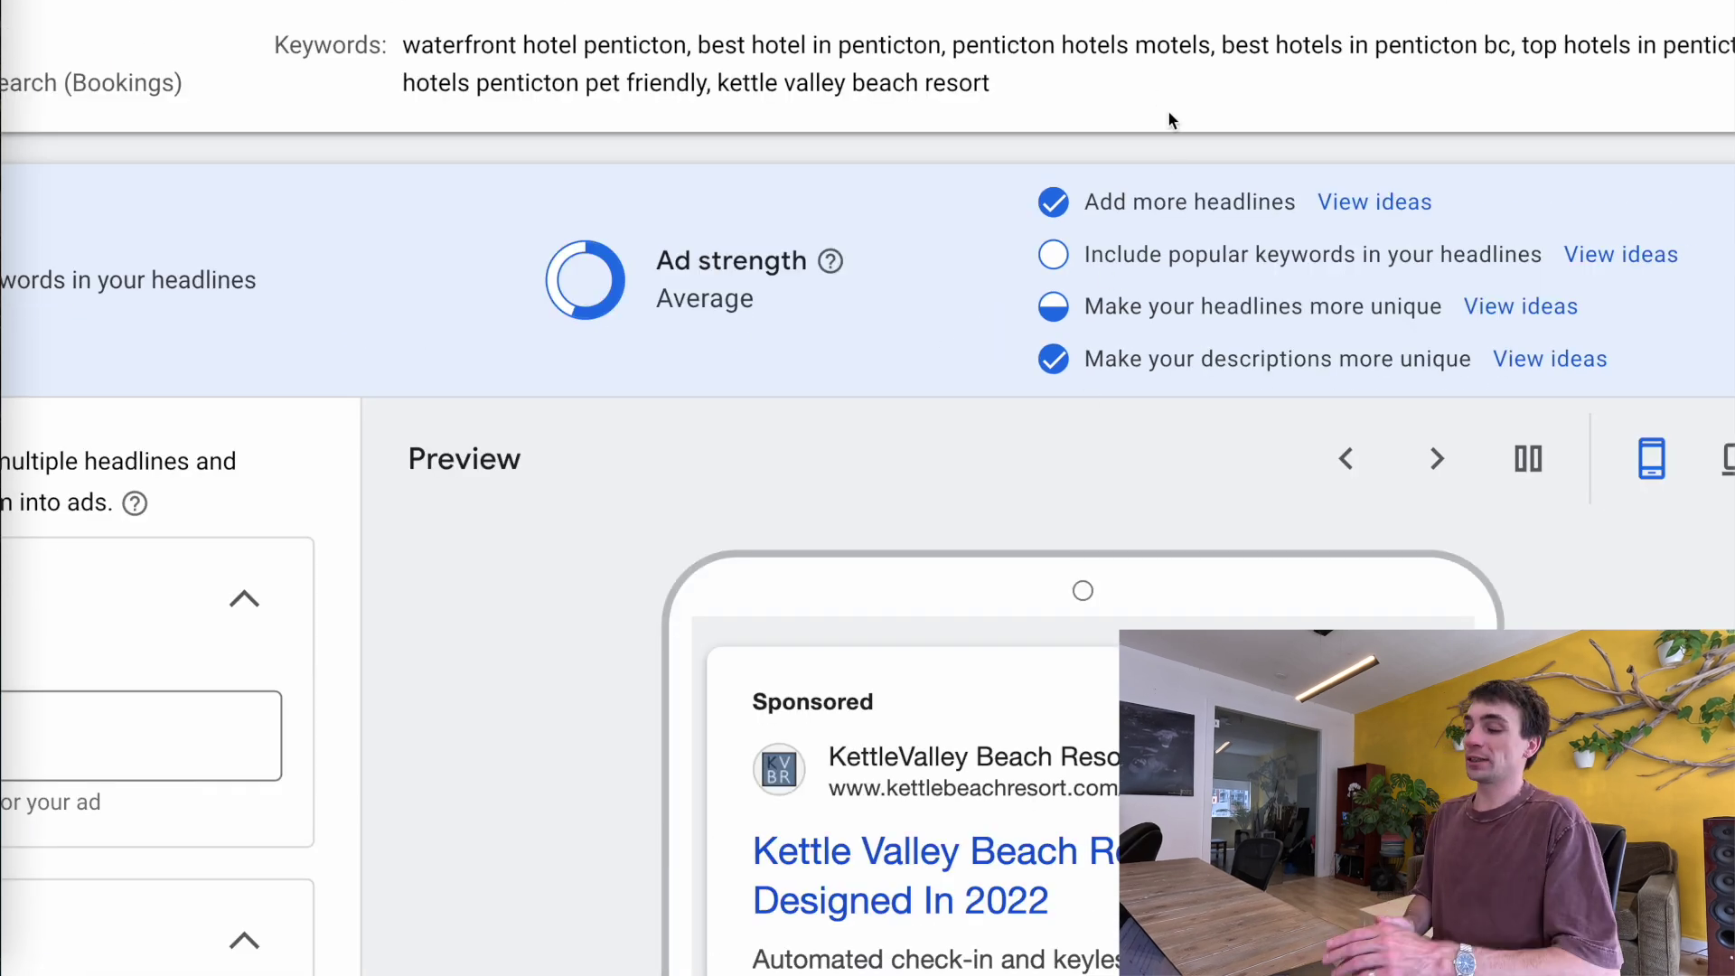
- Examine the ad strength suggestions and the headline using dynamic keyword insertion, {KeyWord:Best Hotels In Penticton}
triple_click(1196, 198)
left_click(1141, 195)
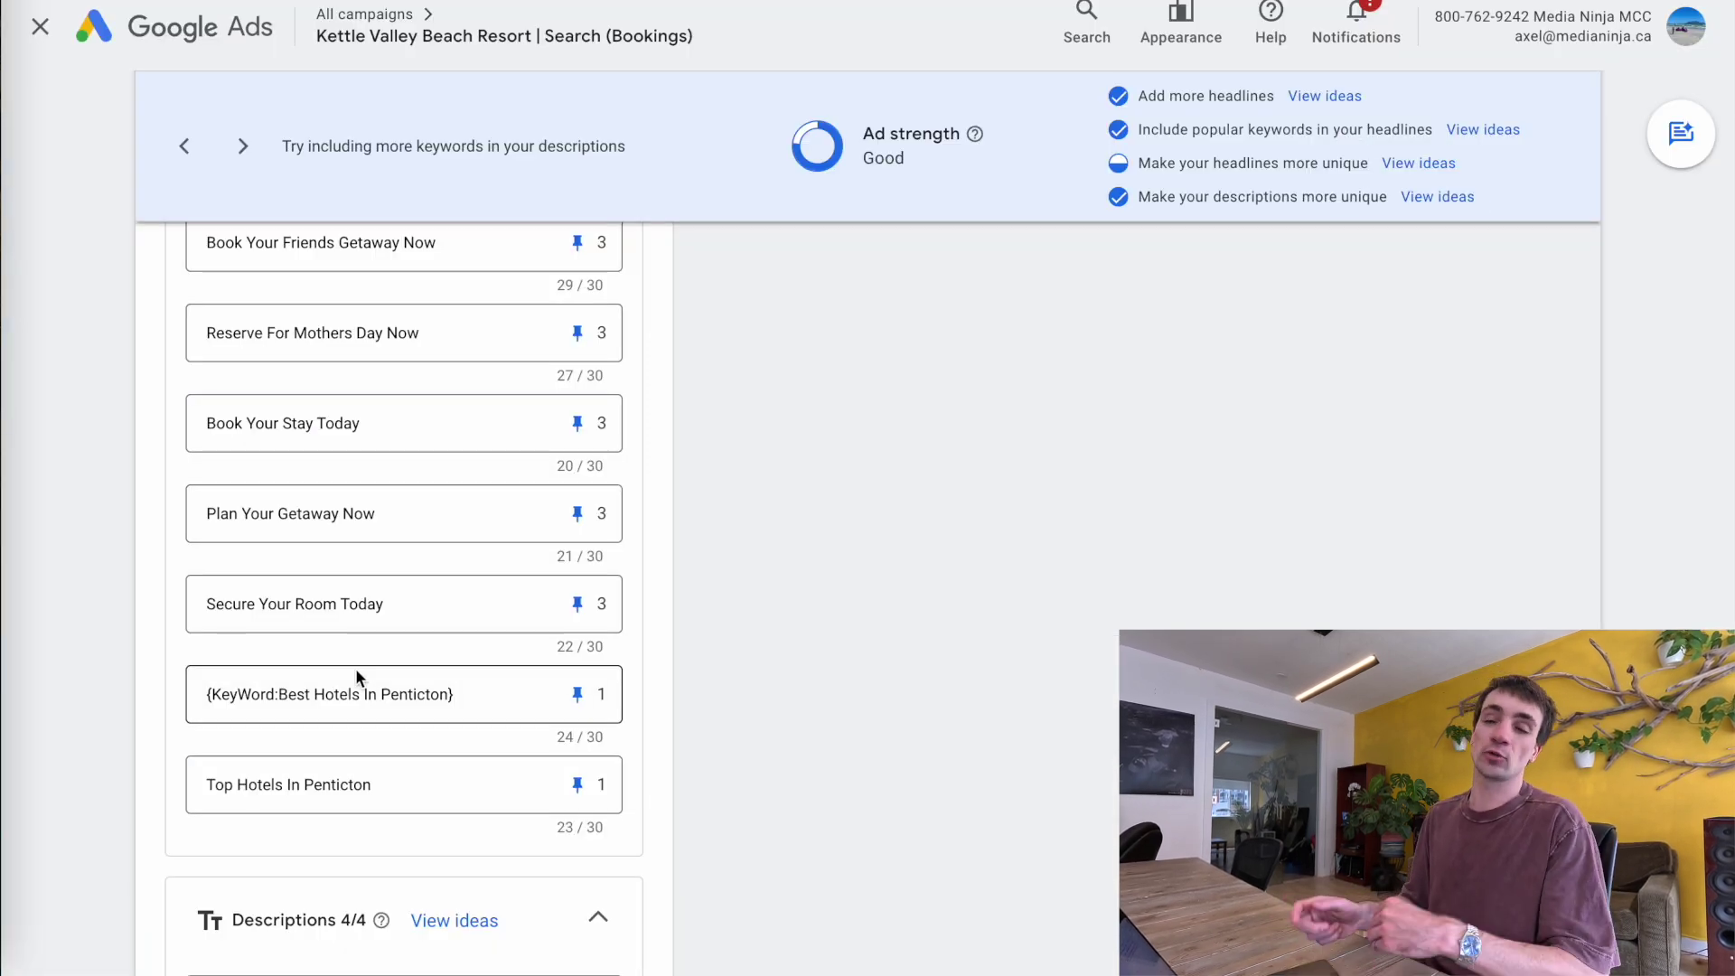
scroll(355, 674, "down", 1)
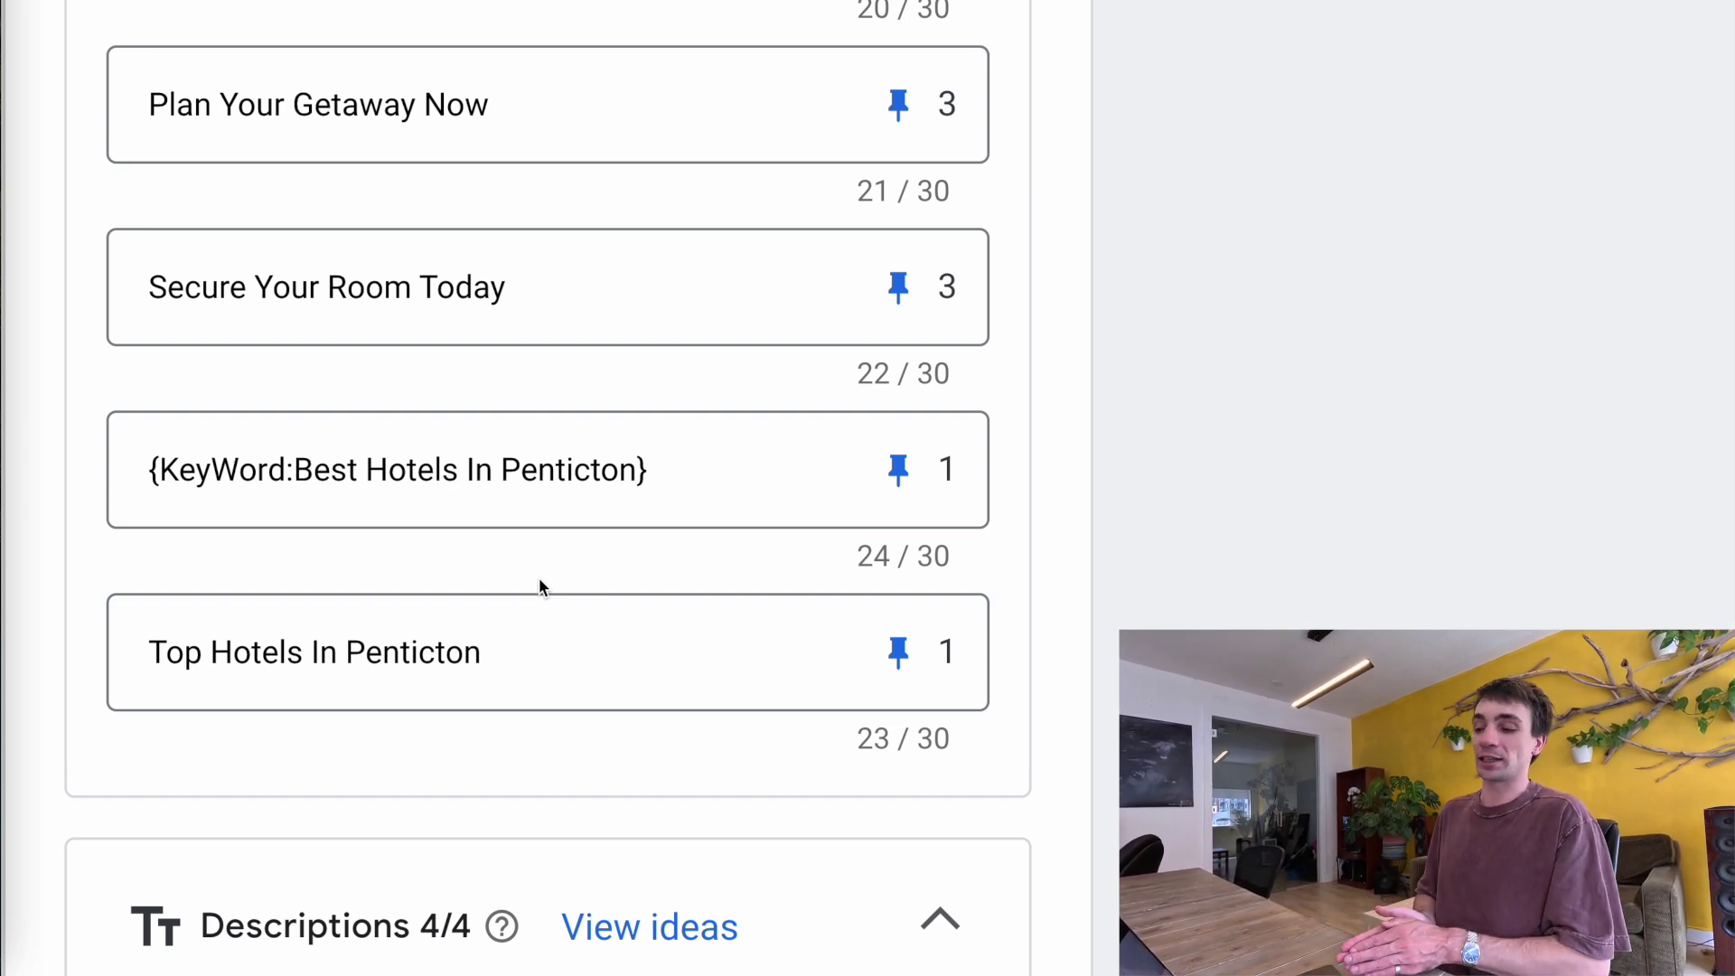
left_click_drag(752, 469, 85, 406)
left_click(123, 387)
left_click(1148, 424)
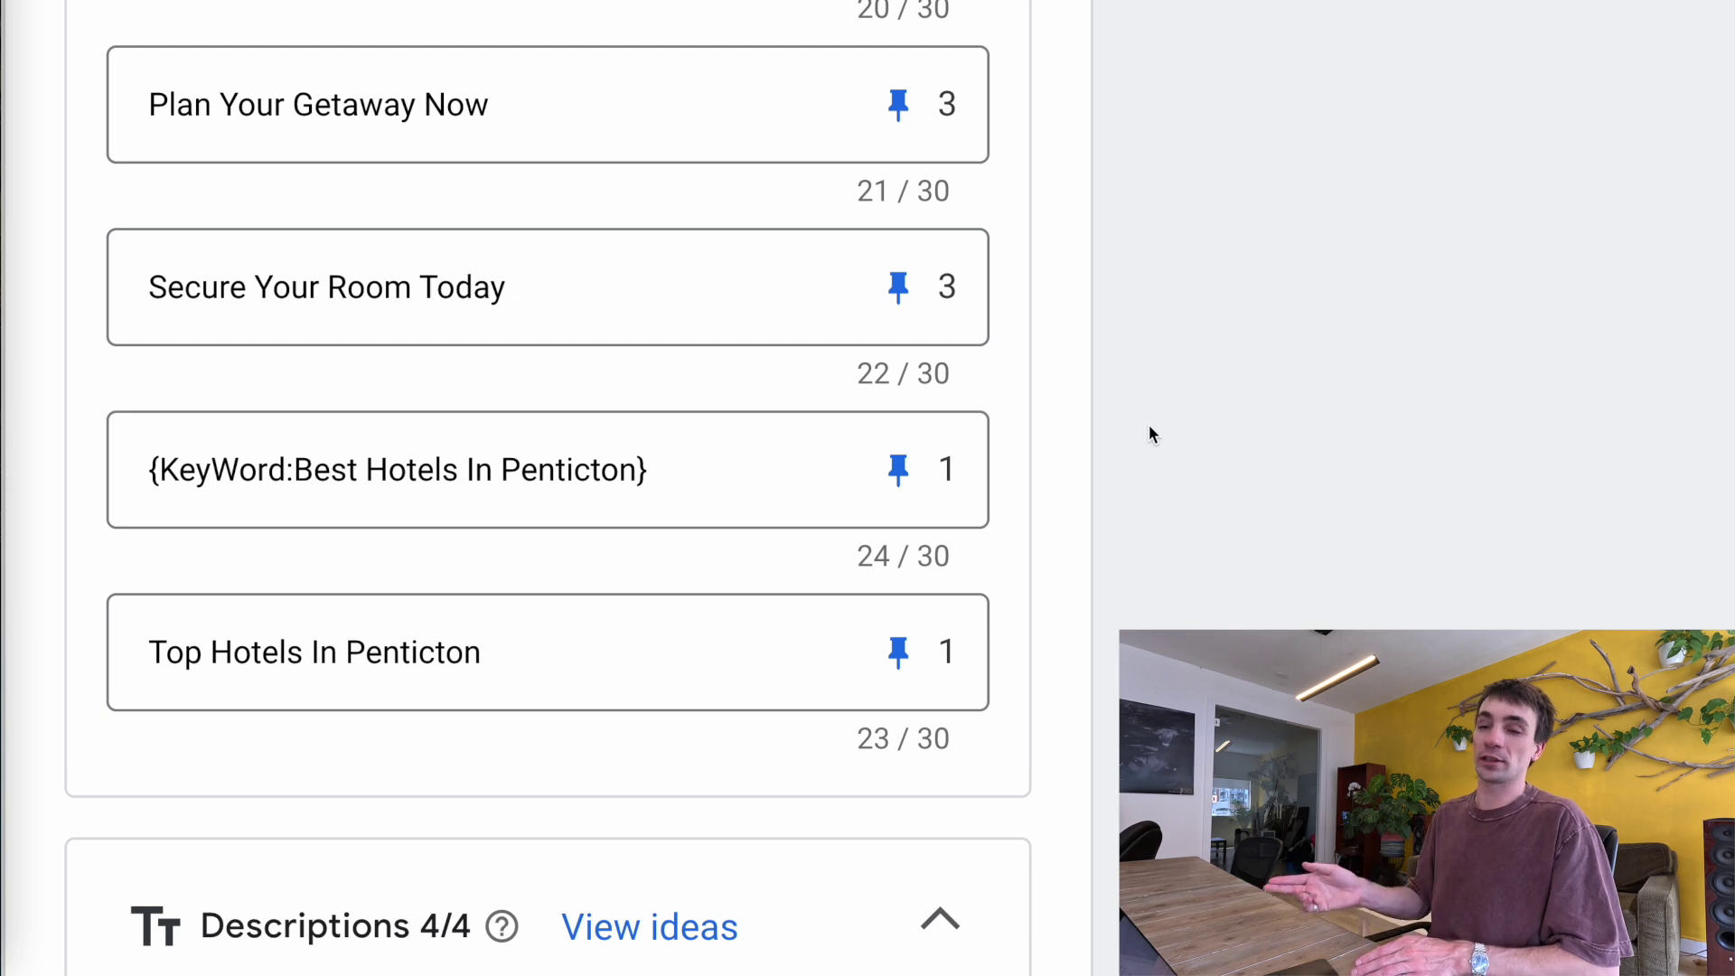
- Review the pinned headlines, focusing on the location wording in "Best Hotels In Penticton BC"
scroll(1149, 425, "down", 5)
scroll(164, 540, "up", 6)
scroll(166, 547, "up", 1)
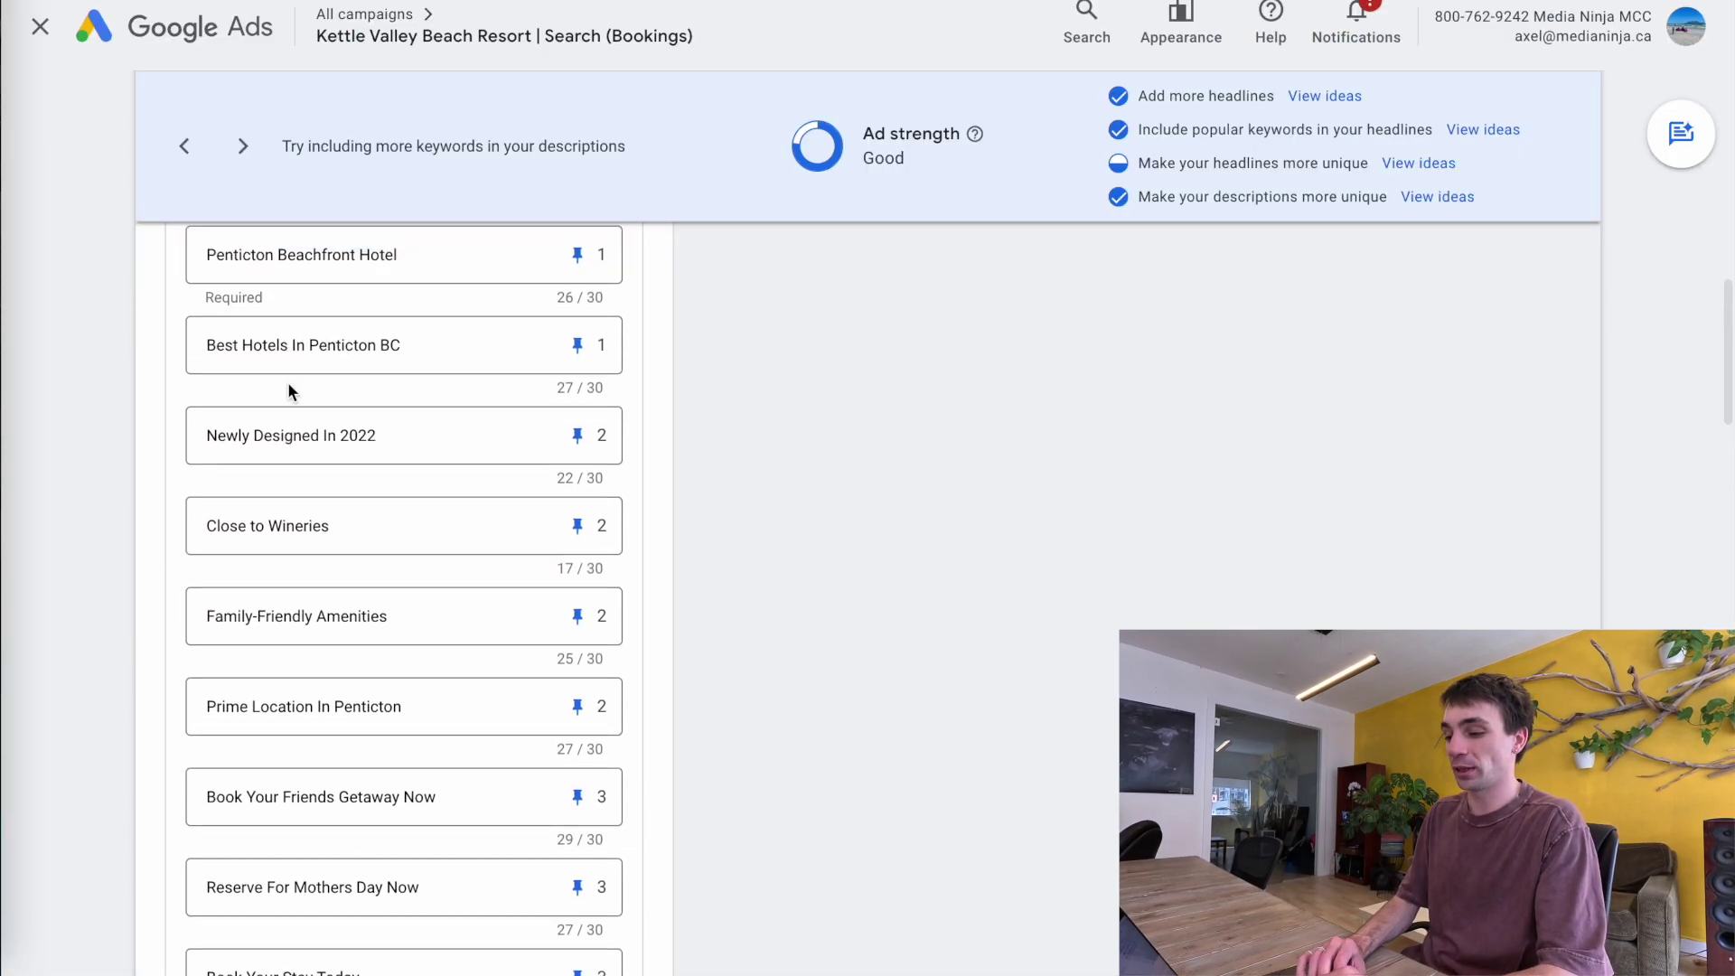
double_click(398, 345)
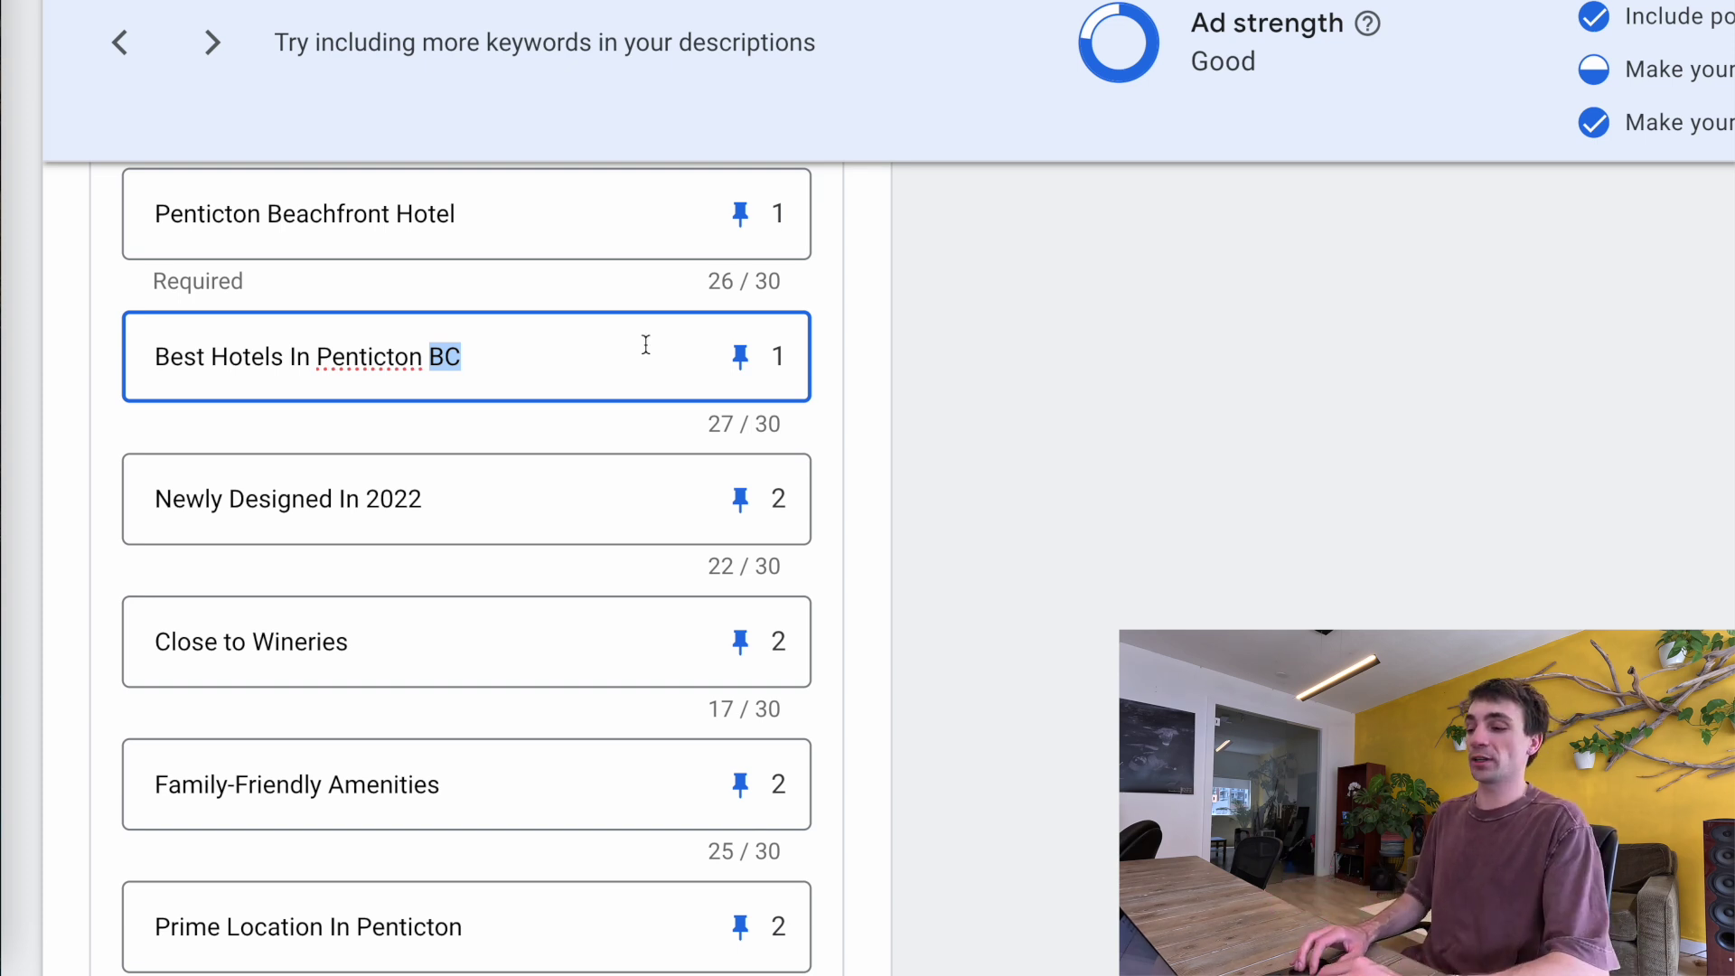
left_click(973, 372)
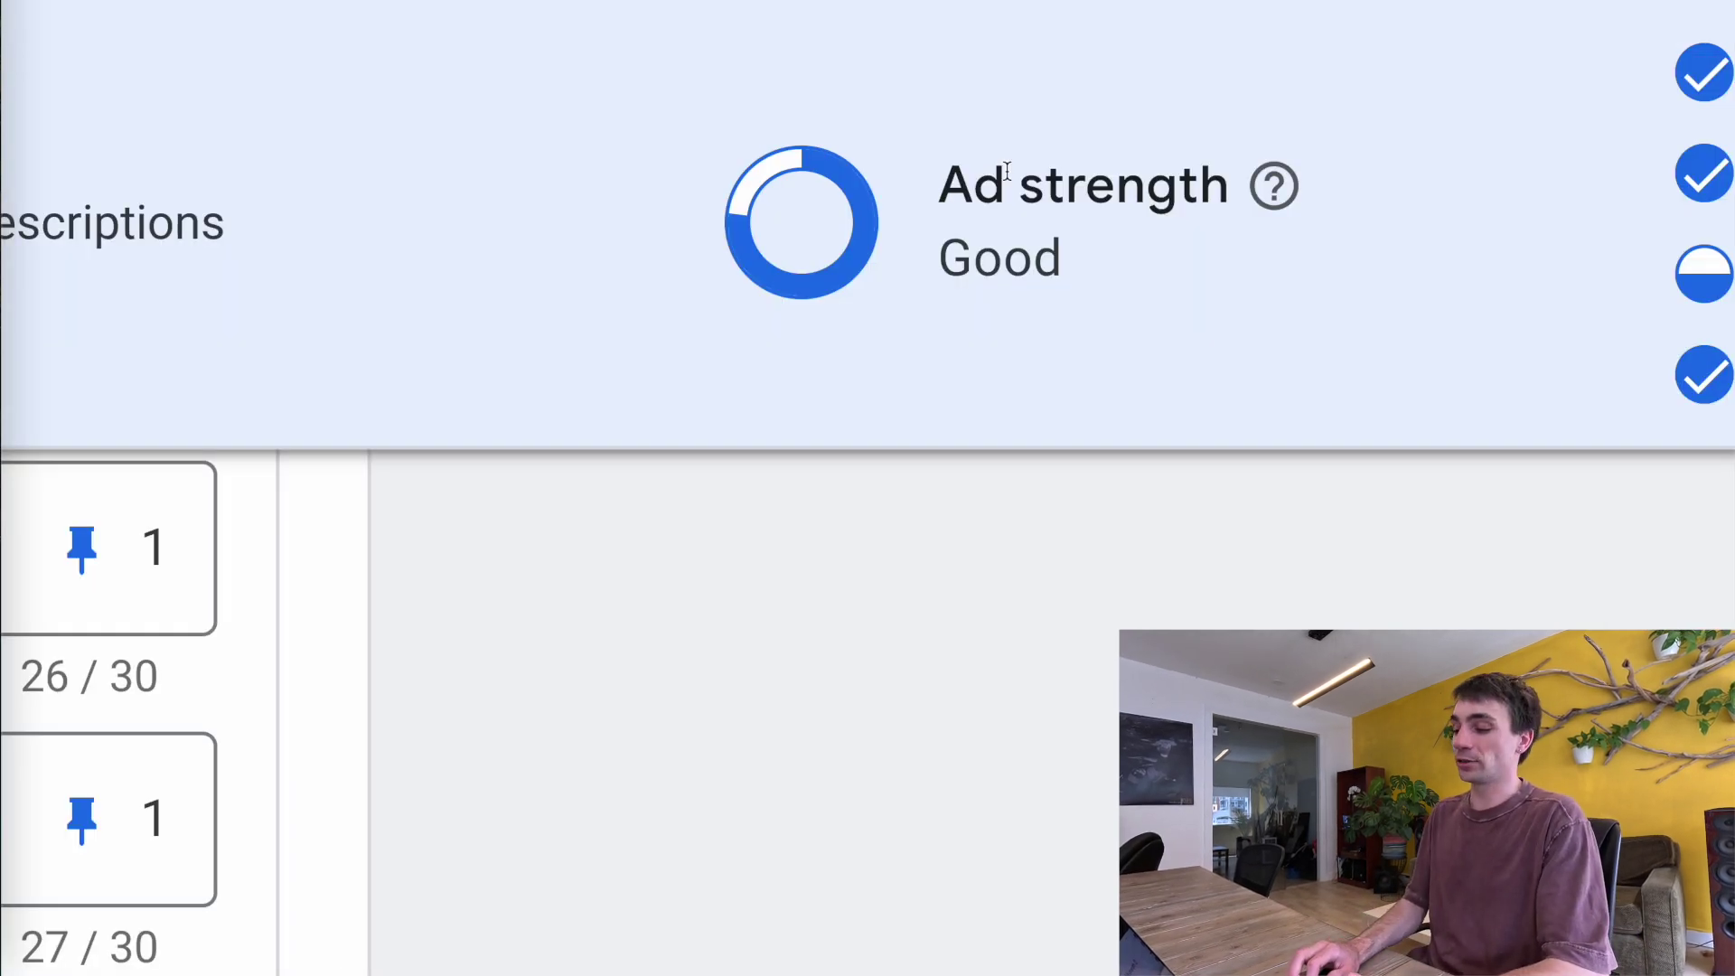
- Save the edited responsive search ad and check its conversion rate in the ads table
scroll(962, 504, "down", 15)
left_click(190, 902)
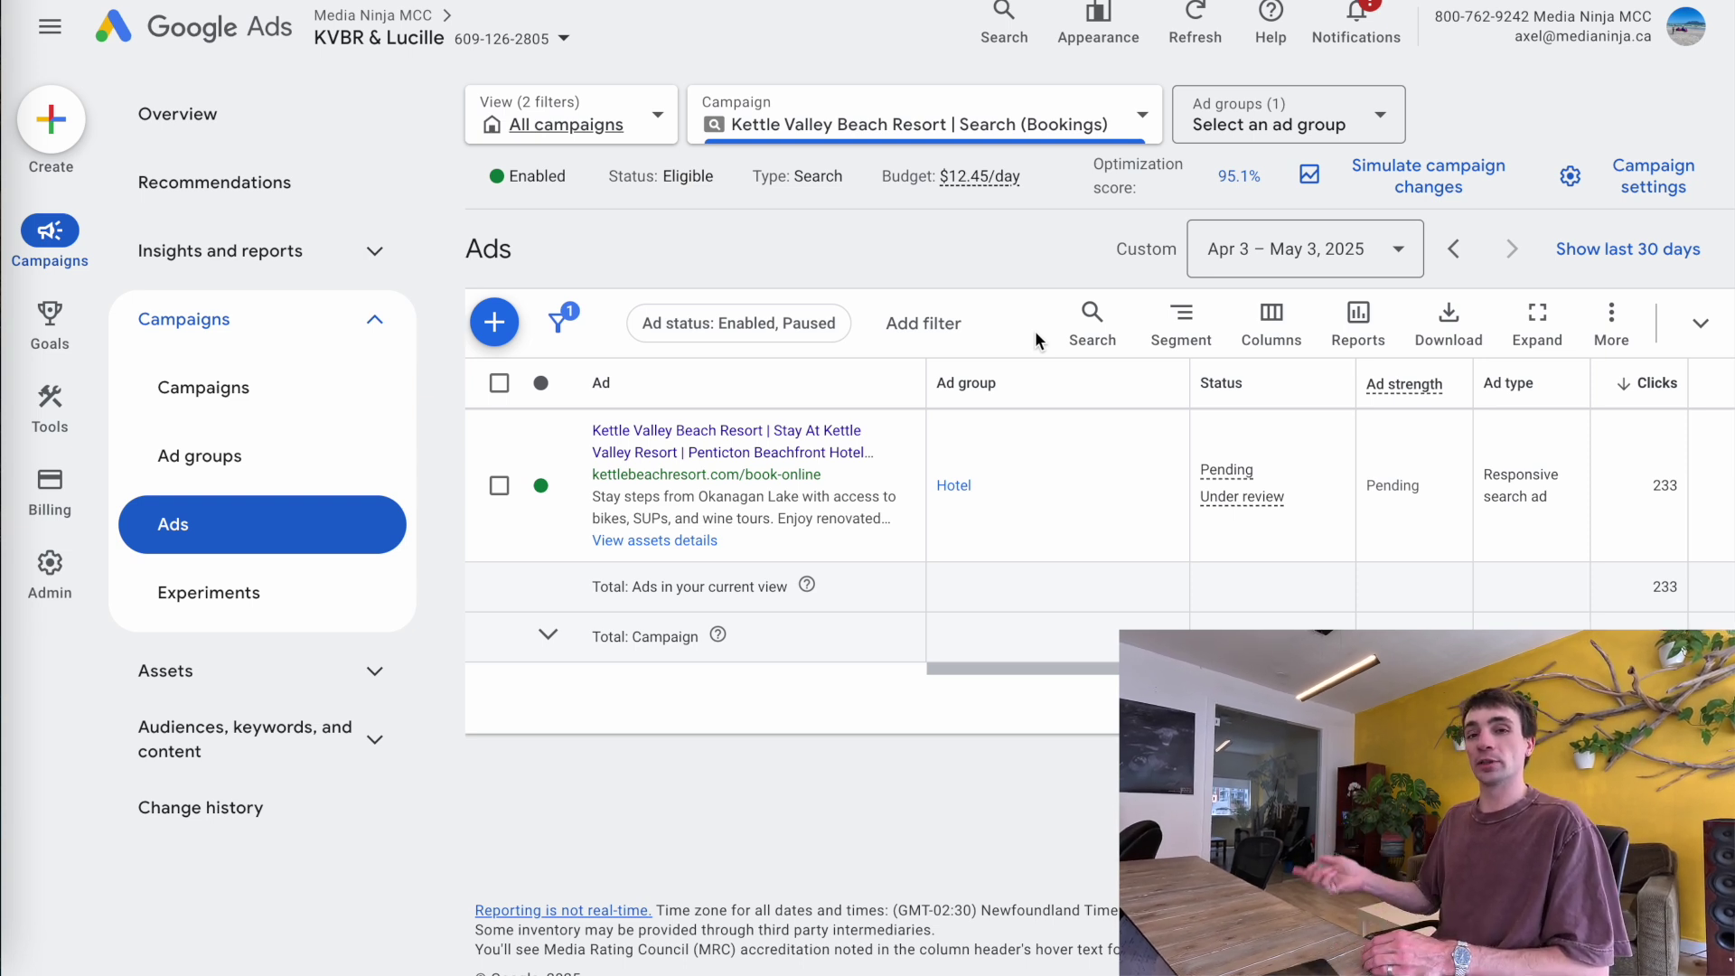
scroll(1084, 484, "right", 5)
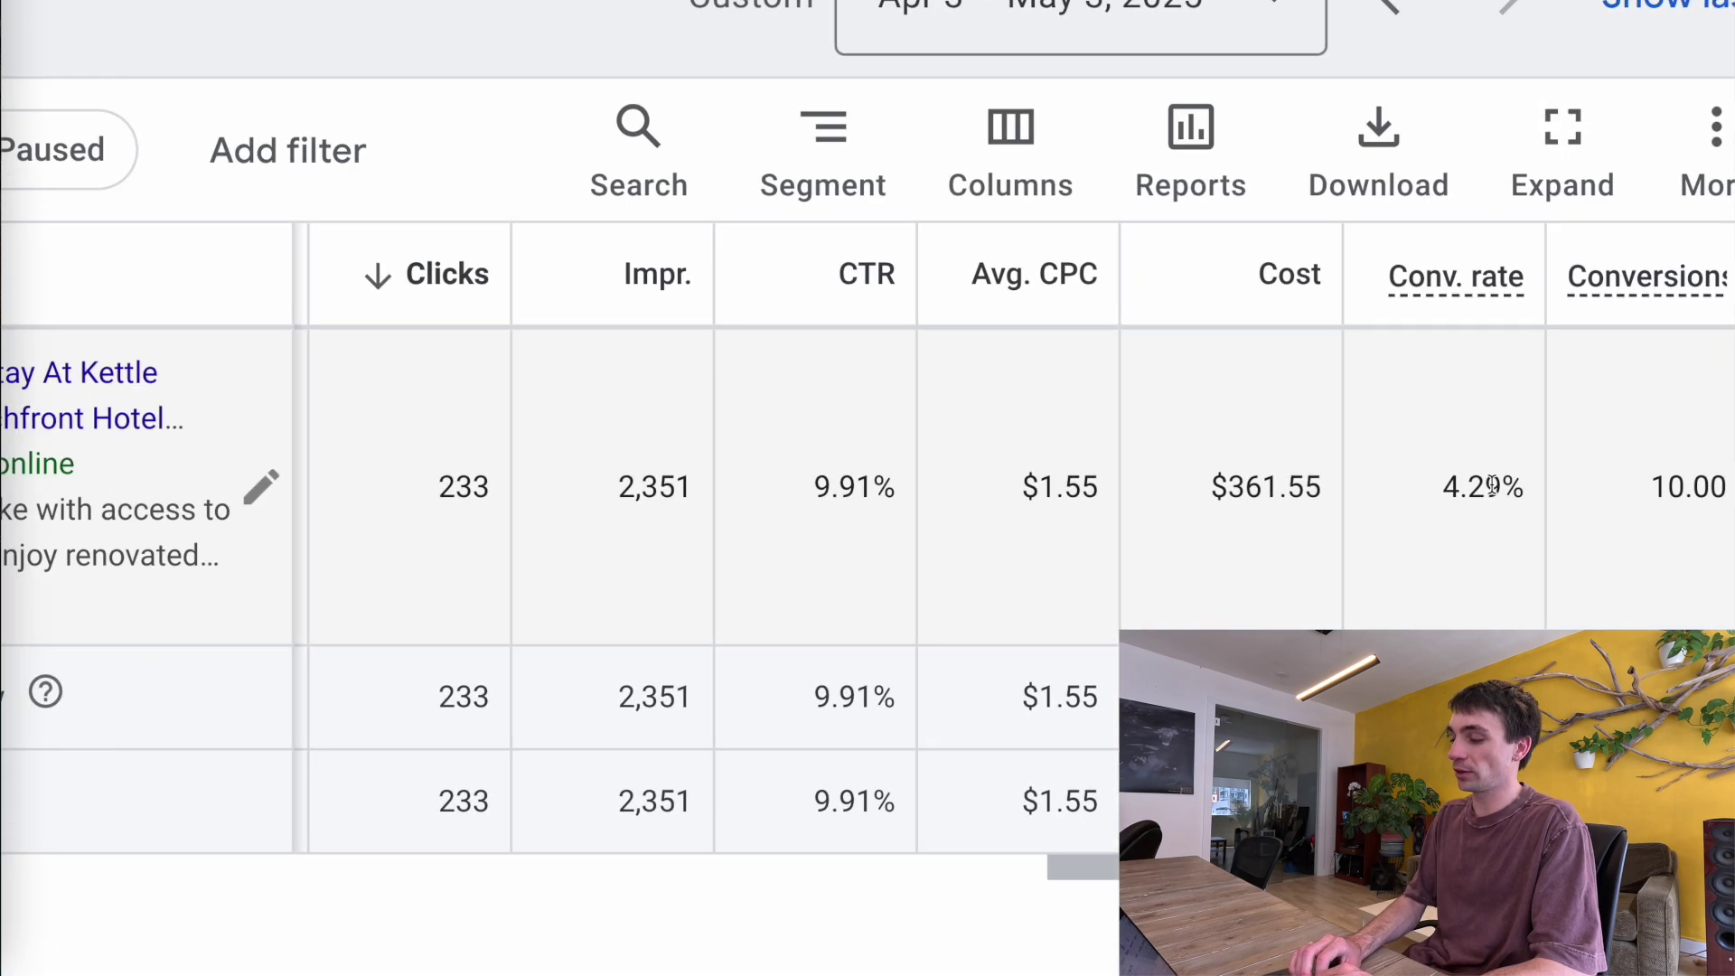
double_click(1503, 484)
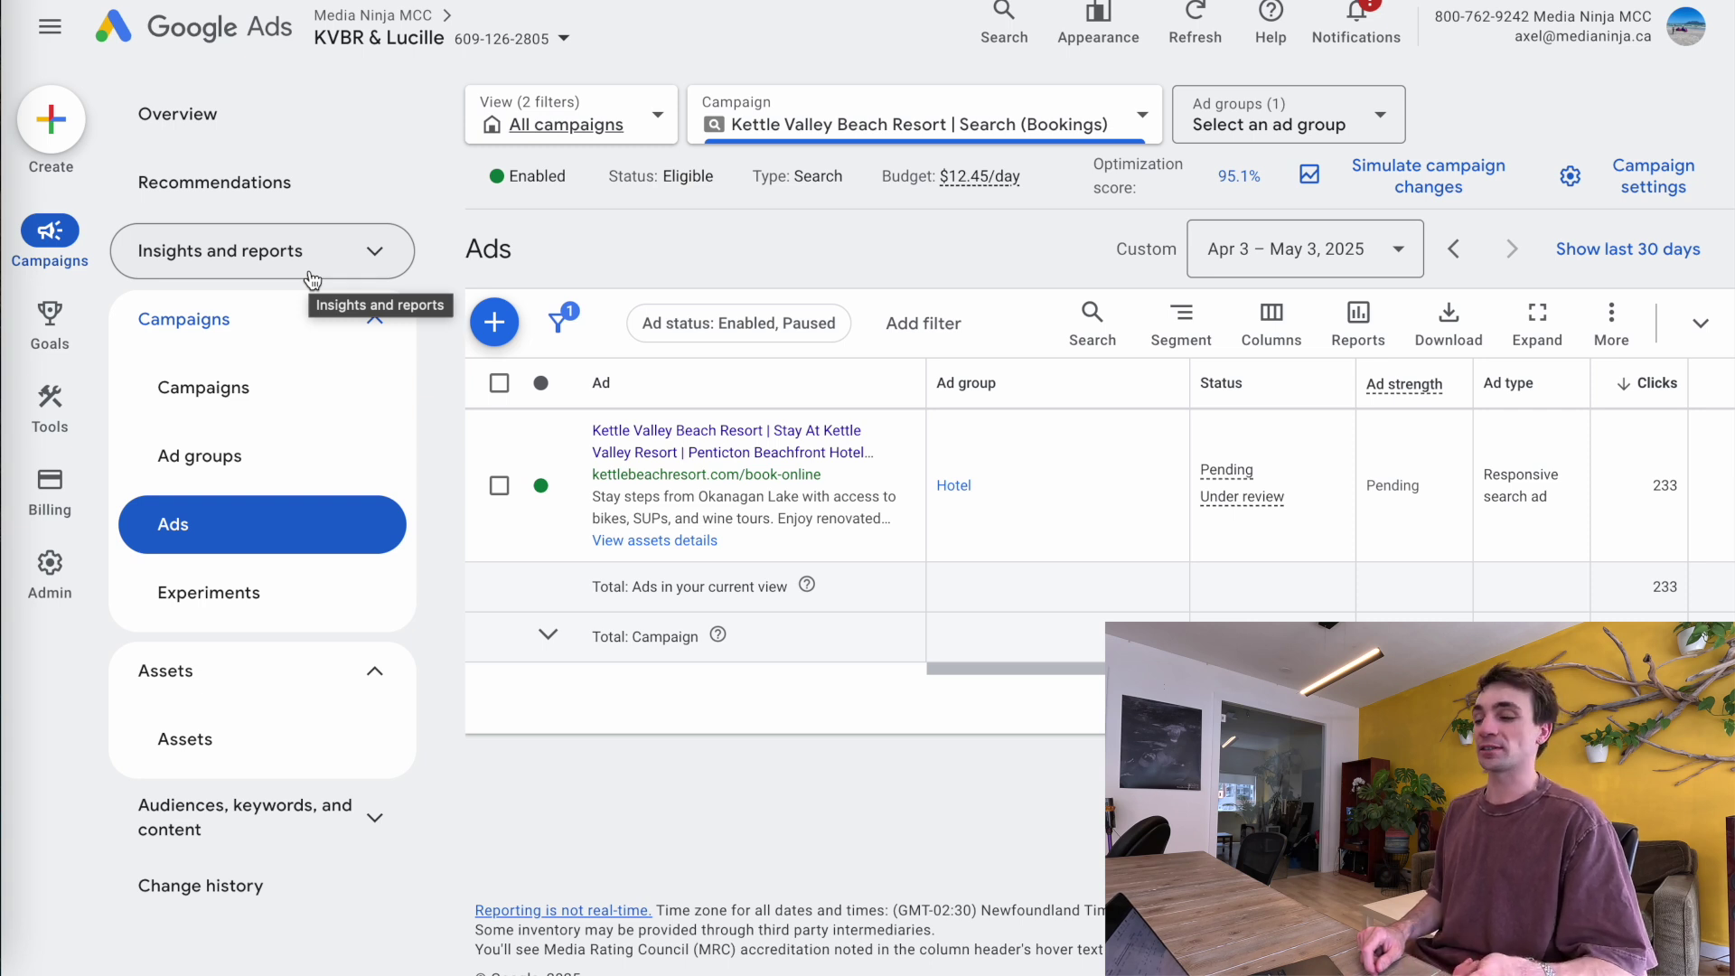
- Open the report on when and where ads showed by device and set its date range to 90 days up to today
left_click(311, 276)
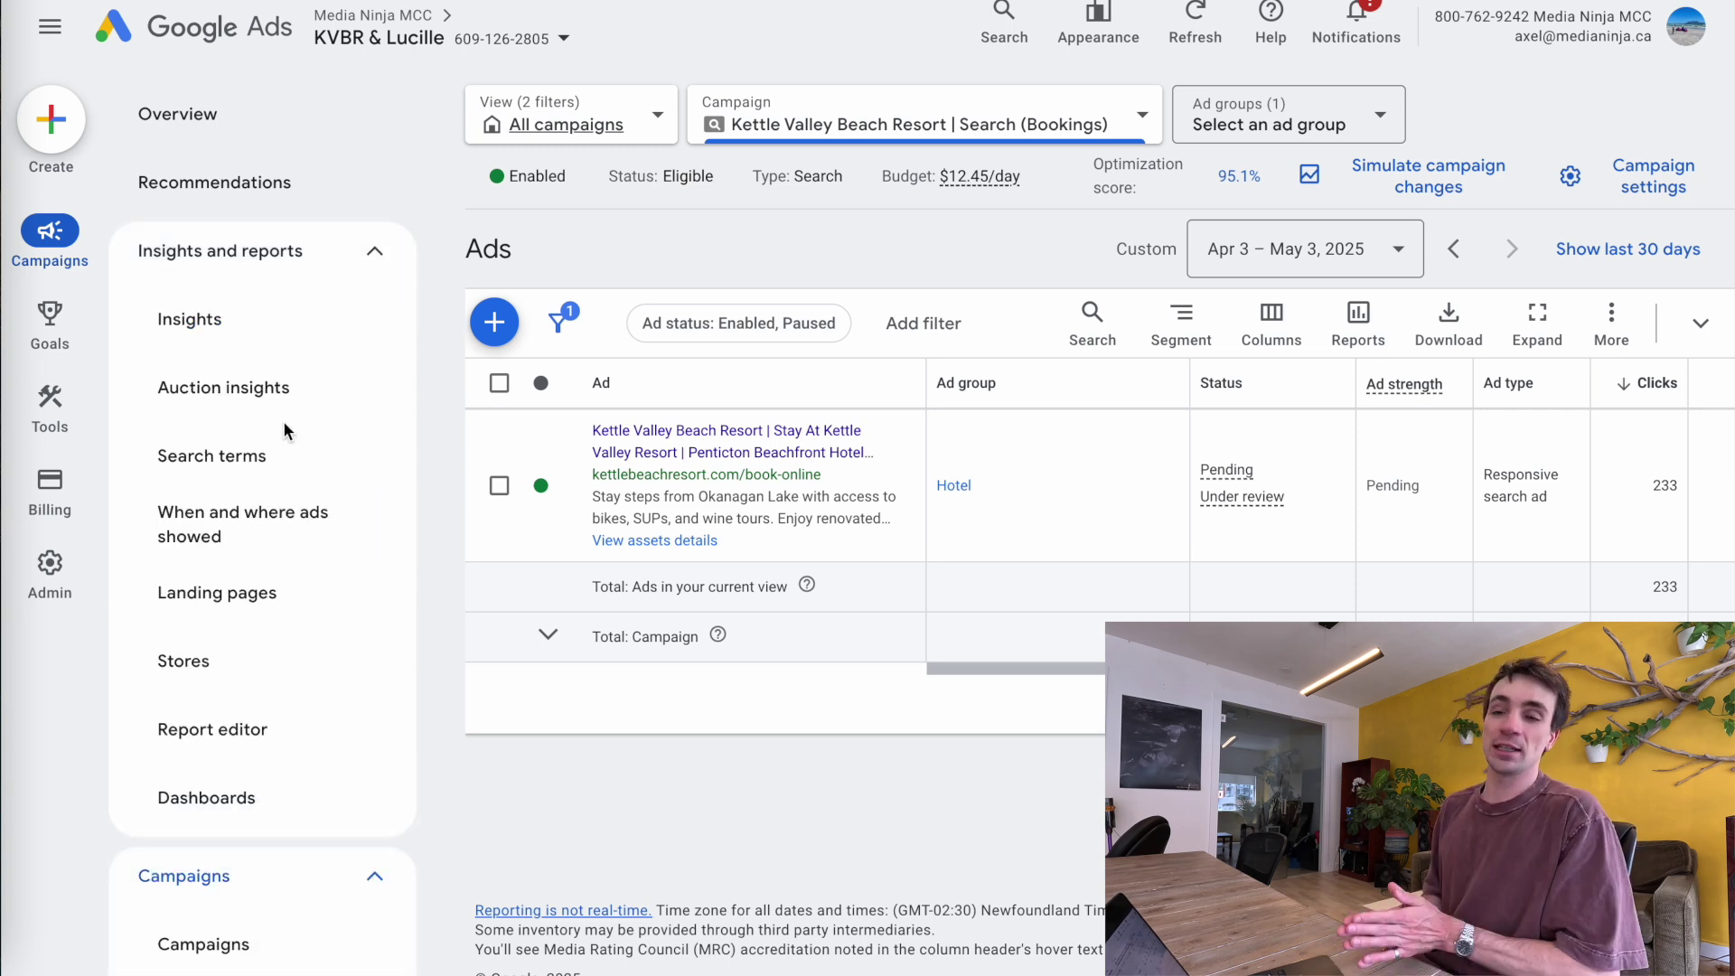
left_click(237, 525)
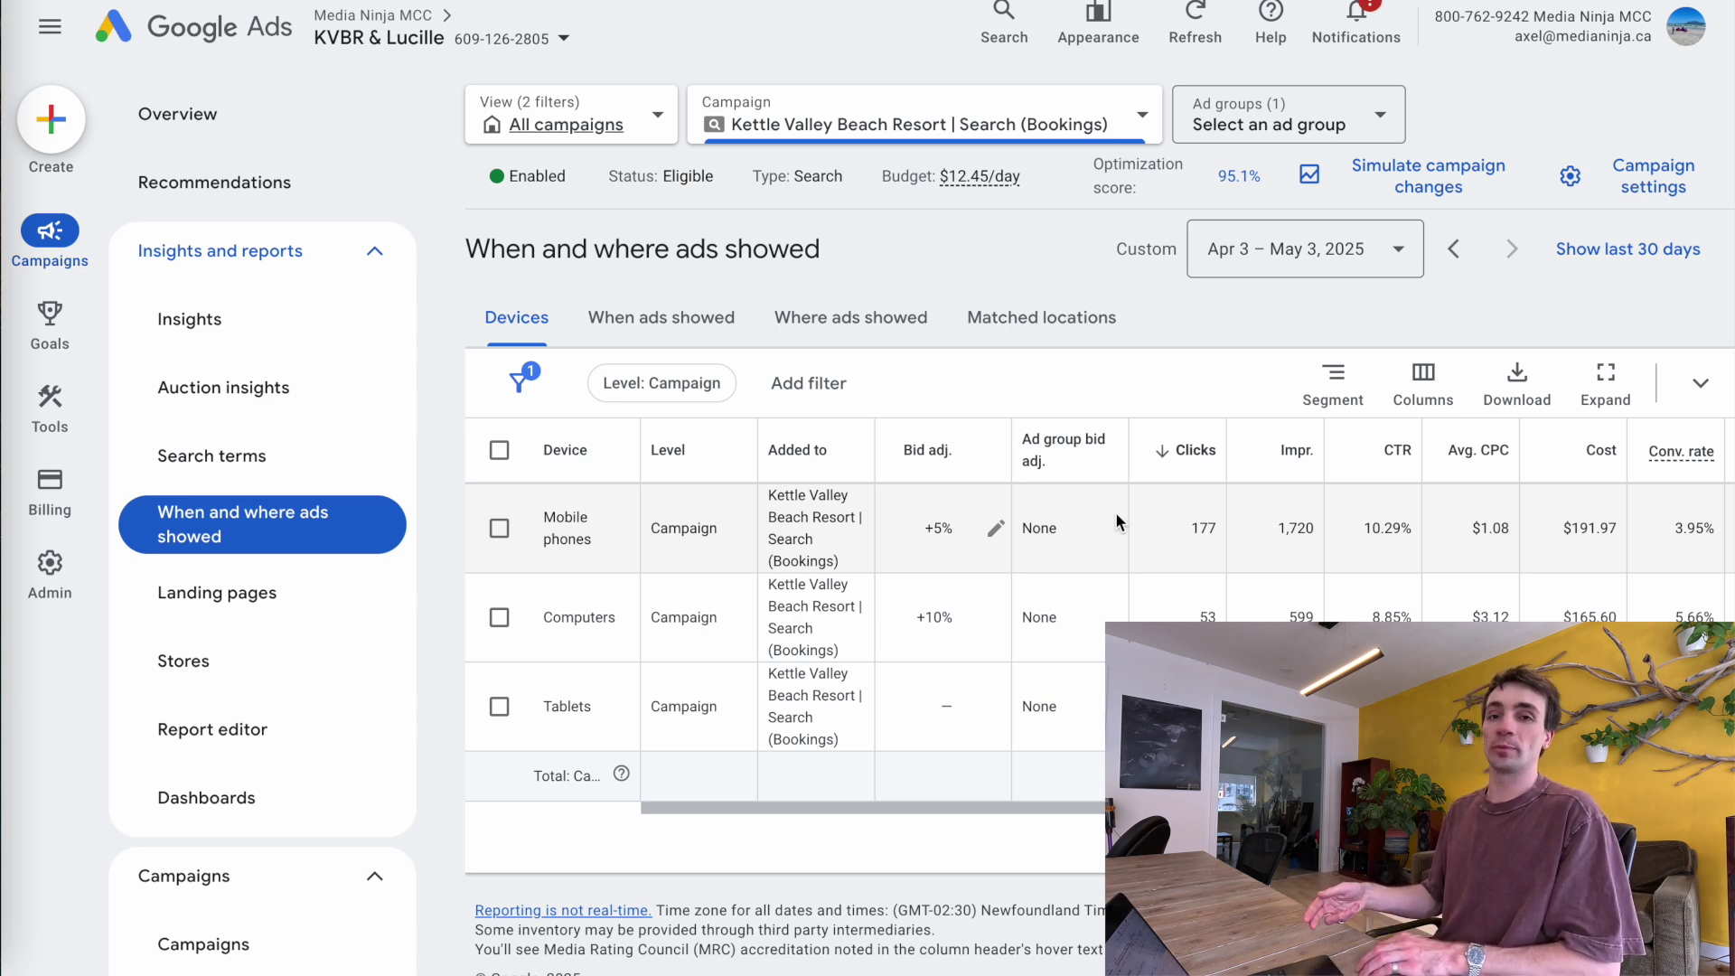
left_click(1265, 280)
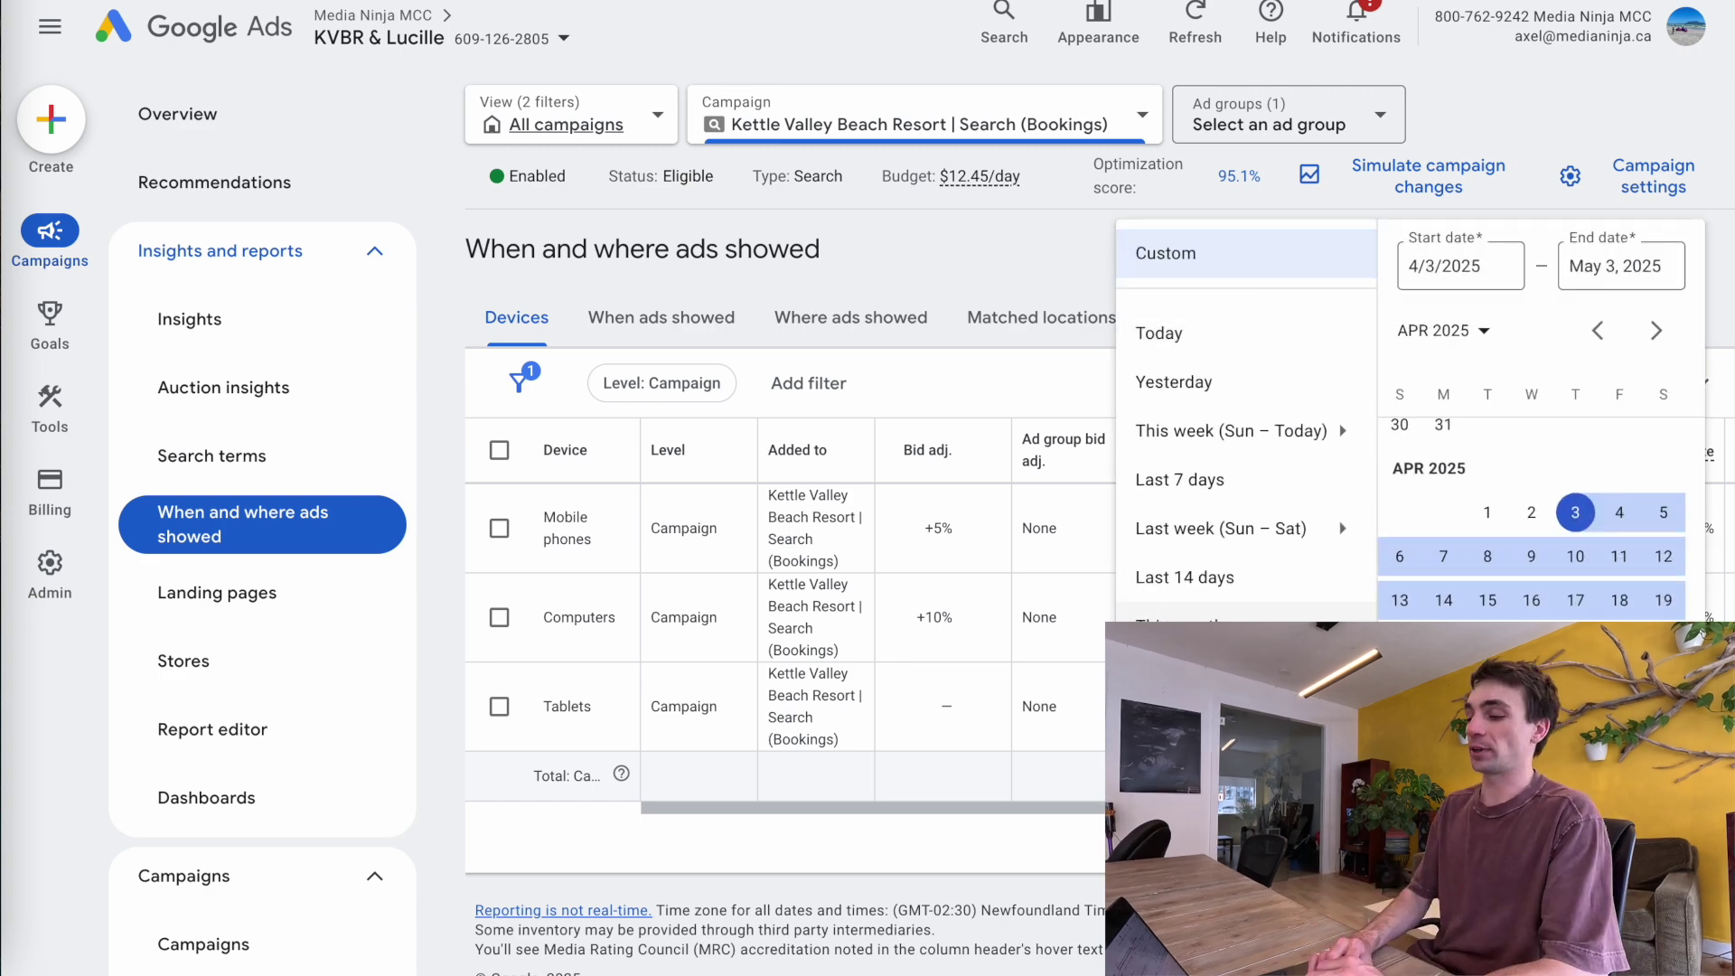
double_click(1156, 764)
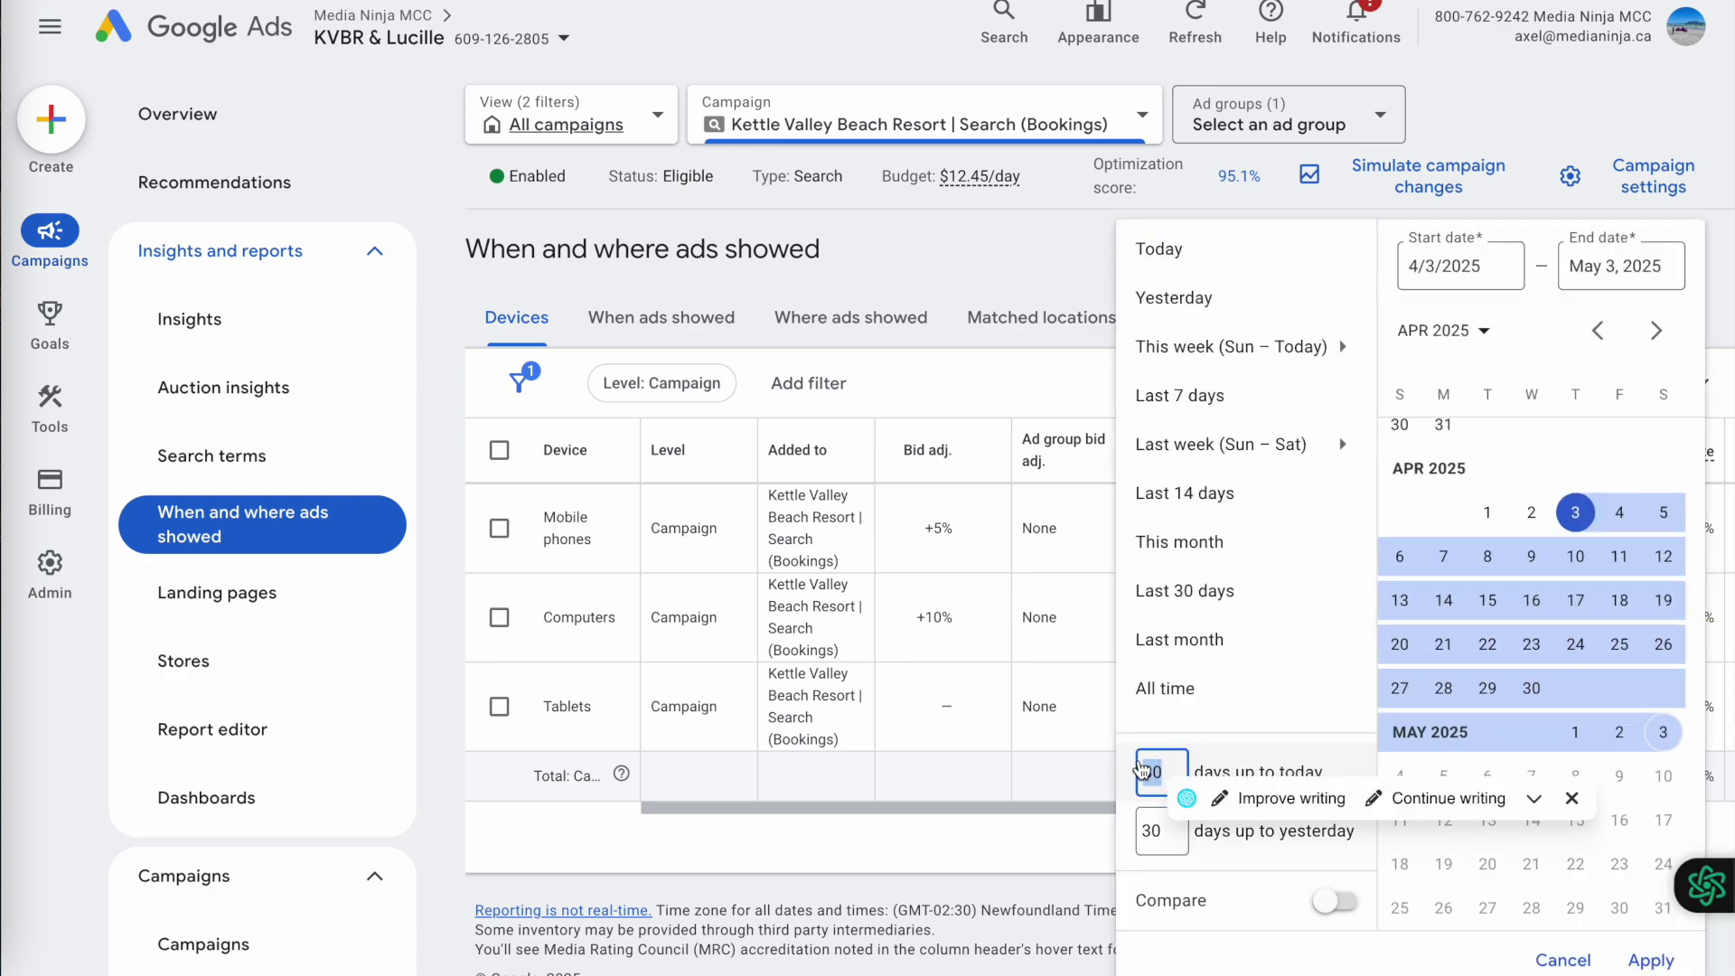
type("90")
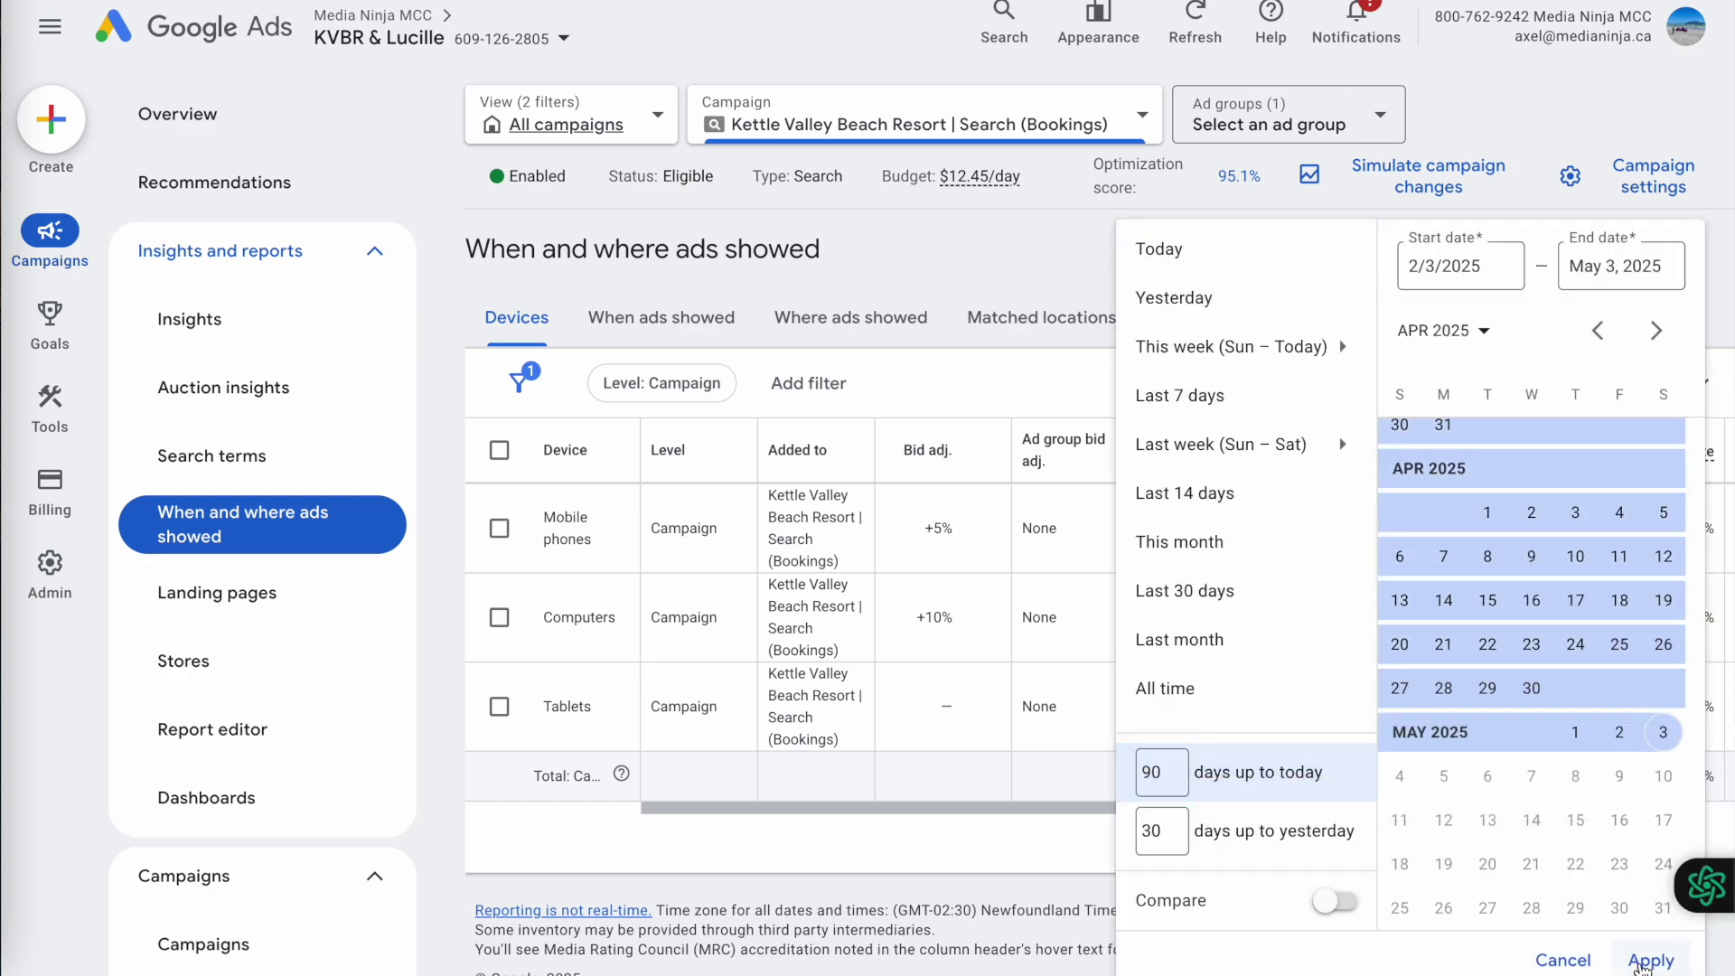
left_click(1649, 959)
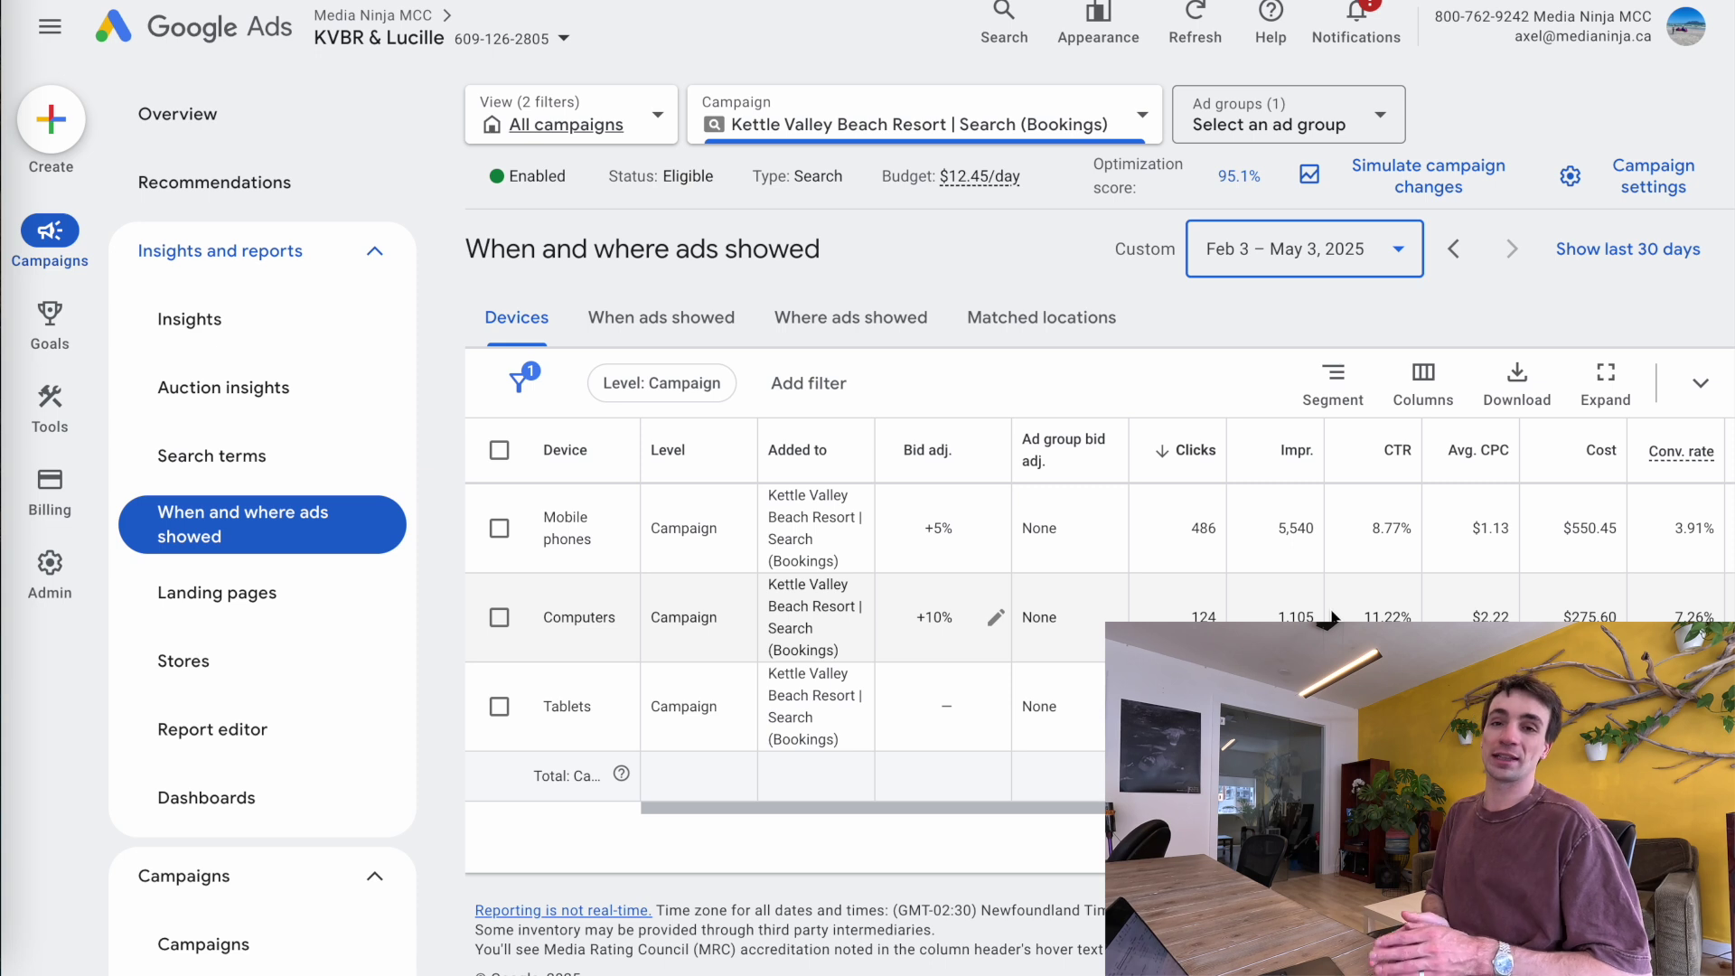
scroll(1378, 528, "right", 2)
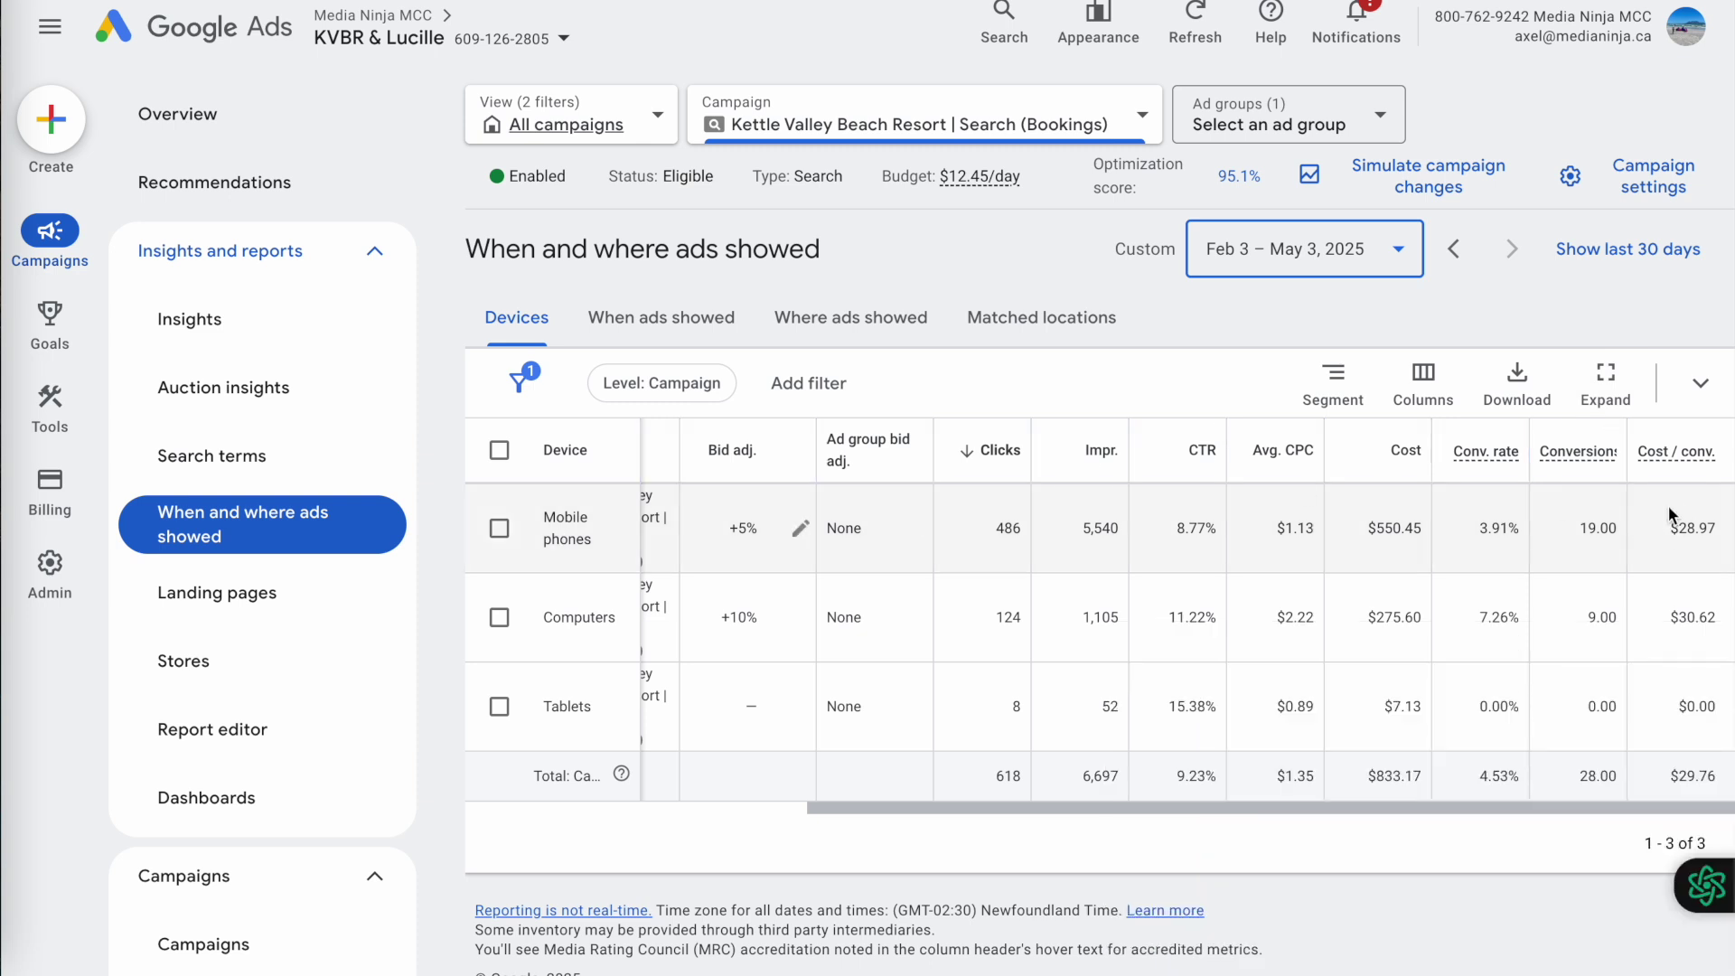
- Compare the cost per conversion of mobile phones, computers and tablets, and check the cost spent on tablets
double_click(1674, 618)
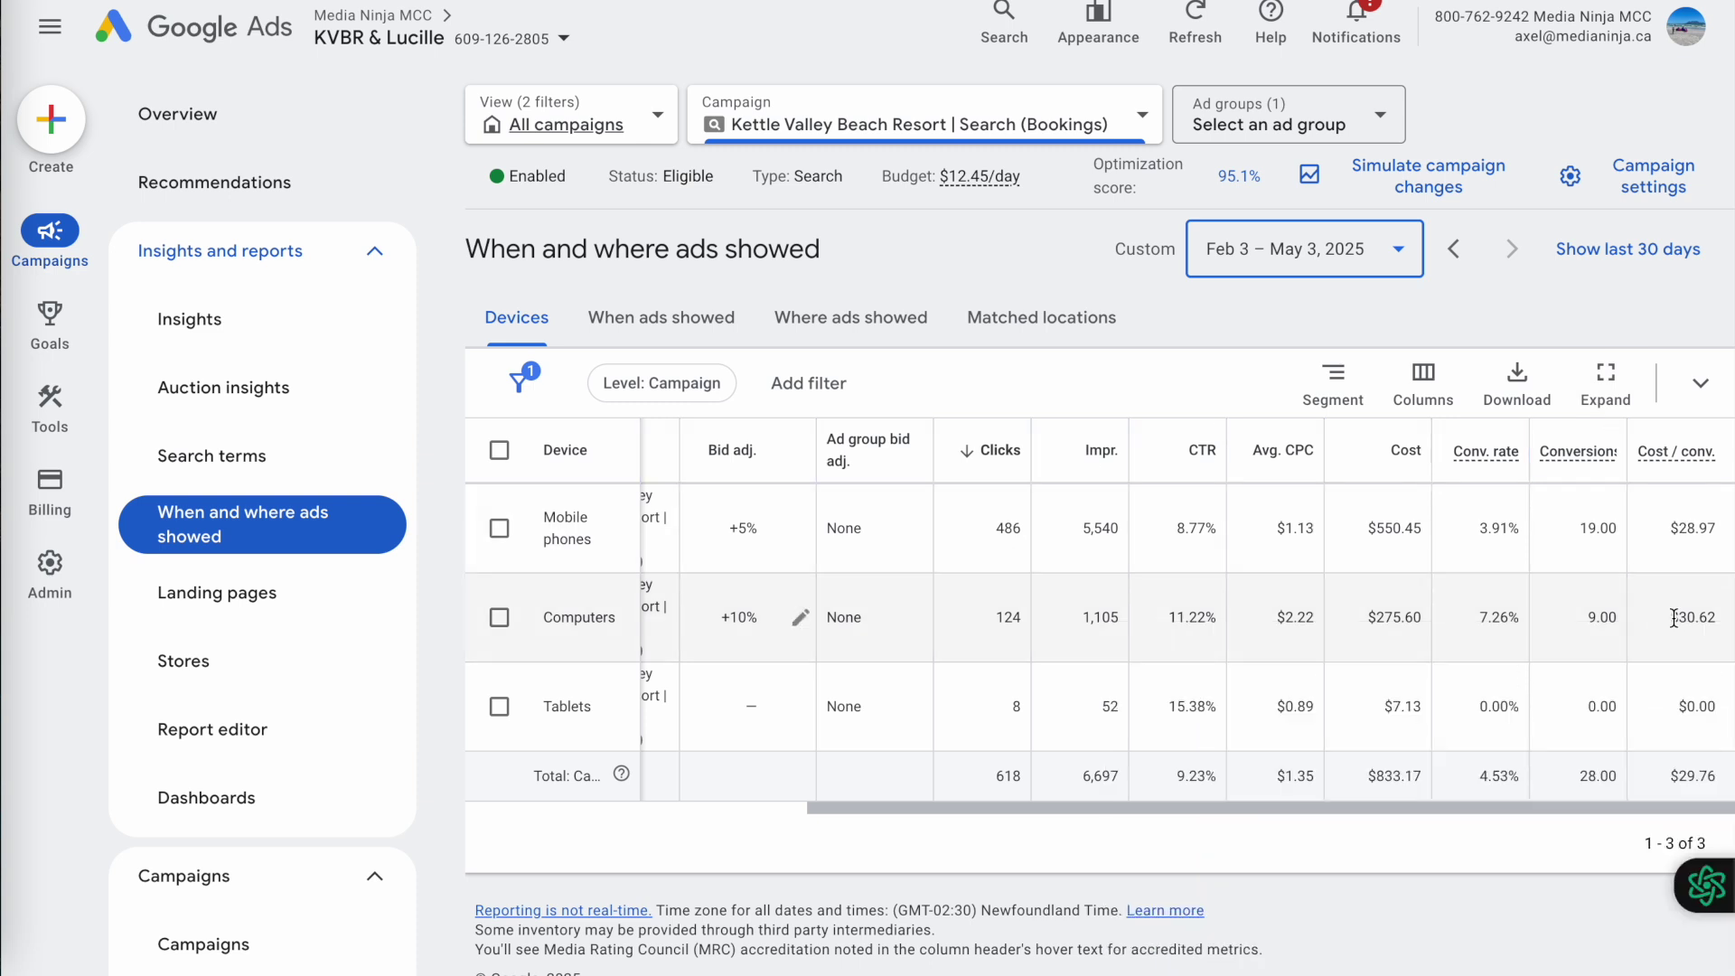
double_click(1696, 706)
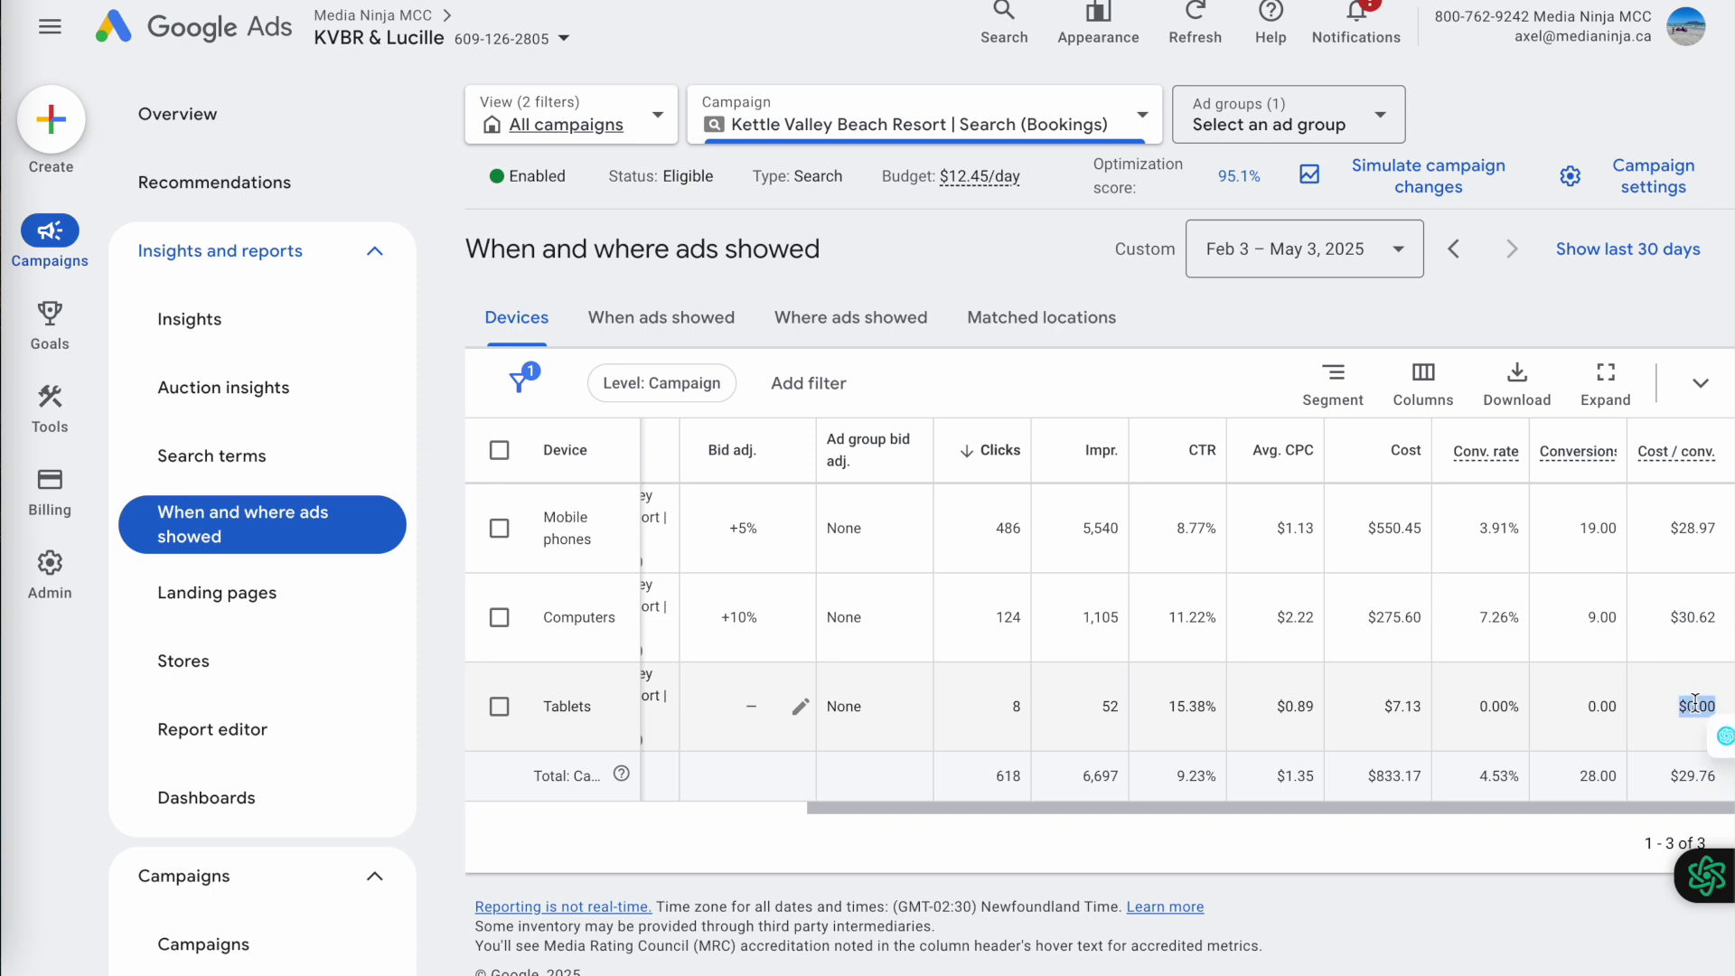
double_click(1382, 707)
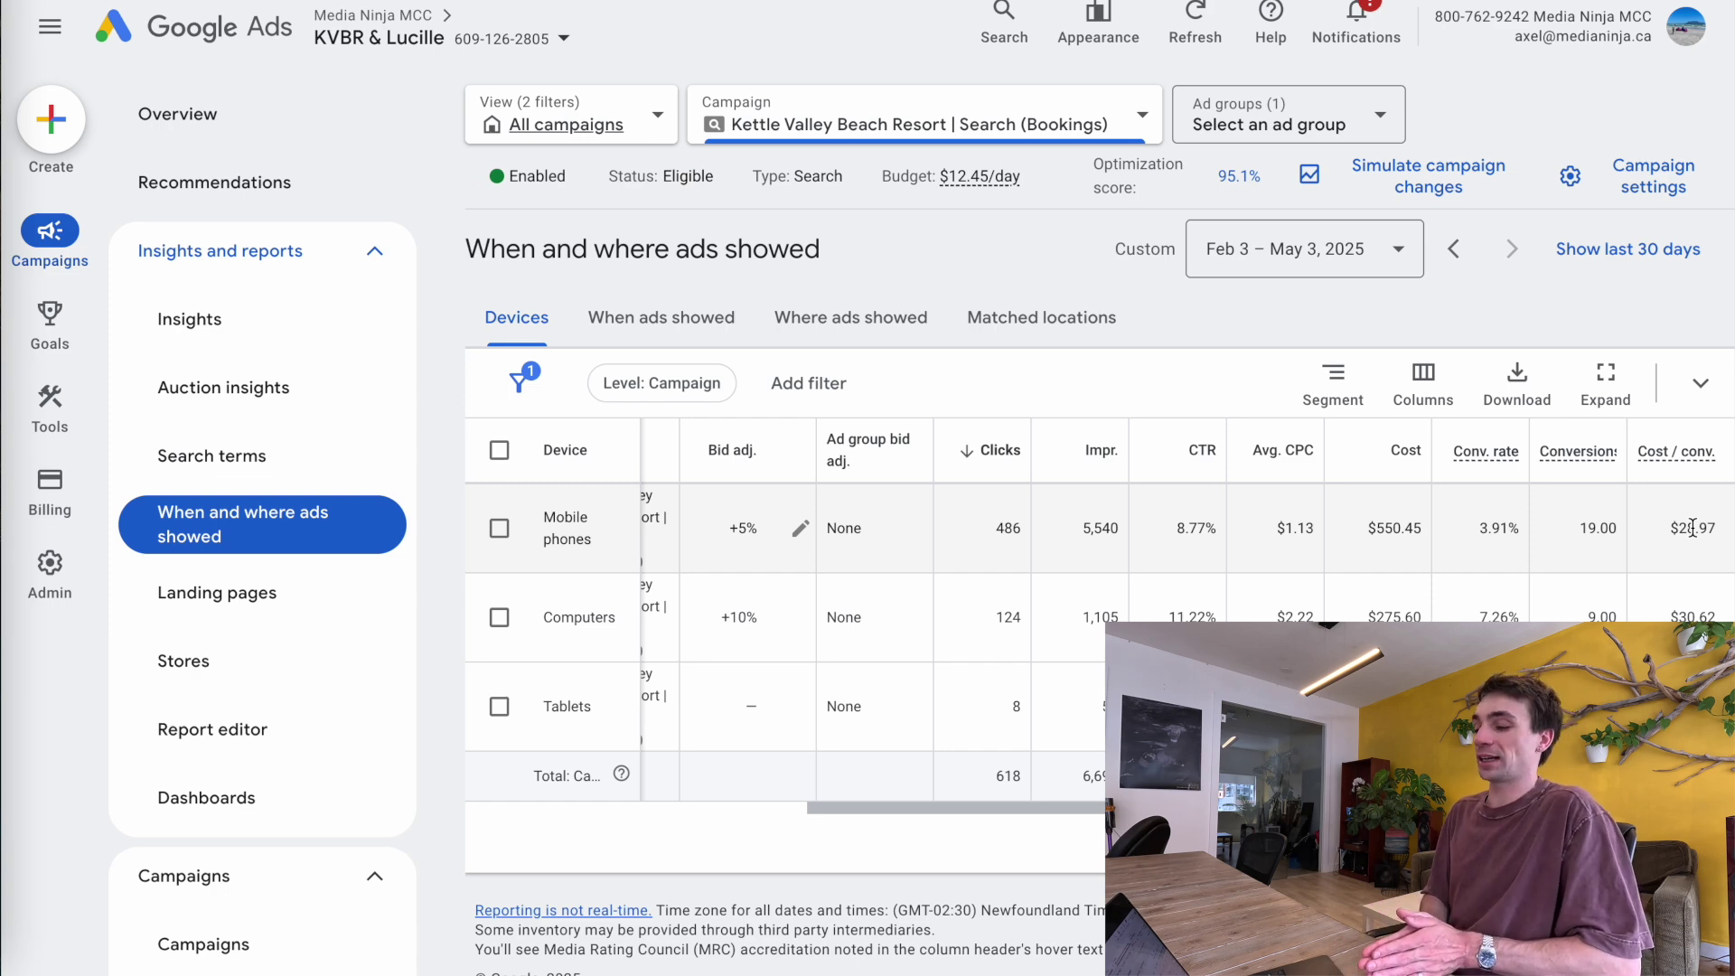
mouse_move(769, 466)
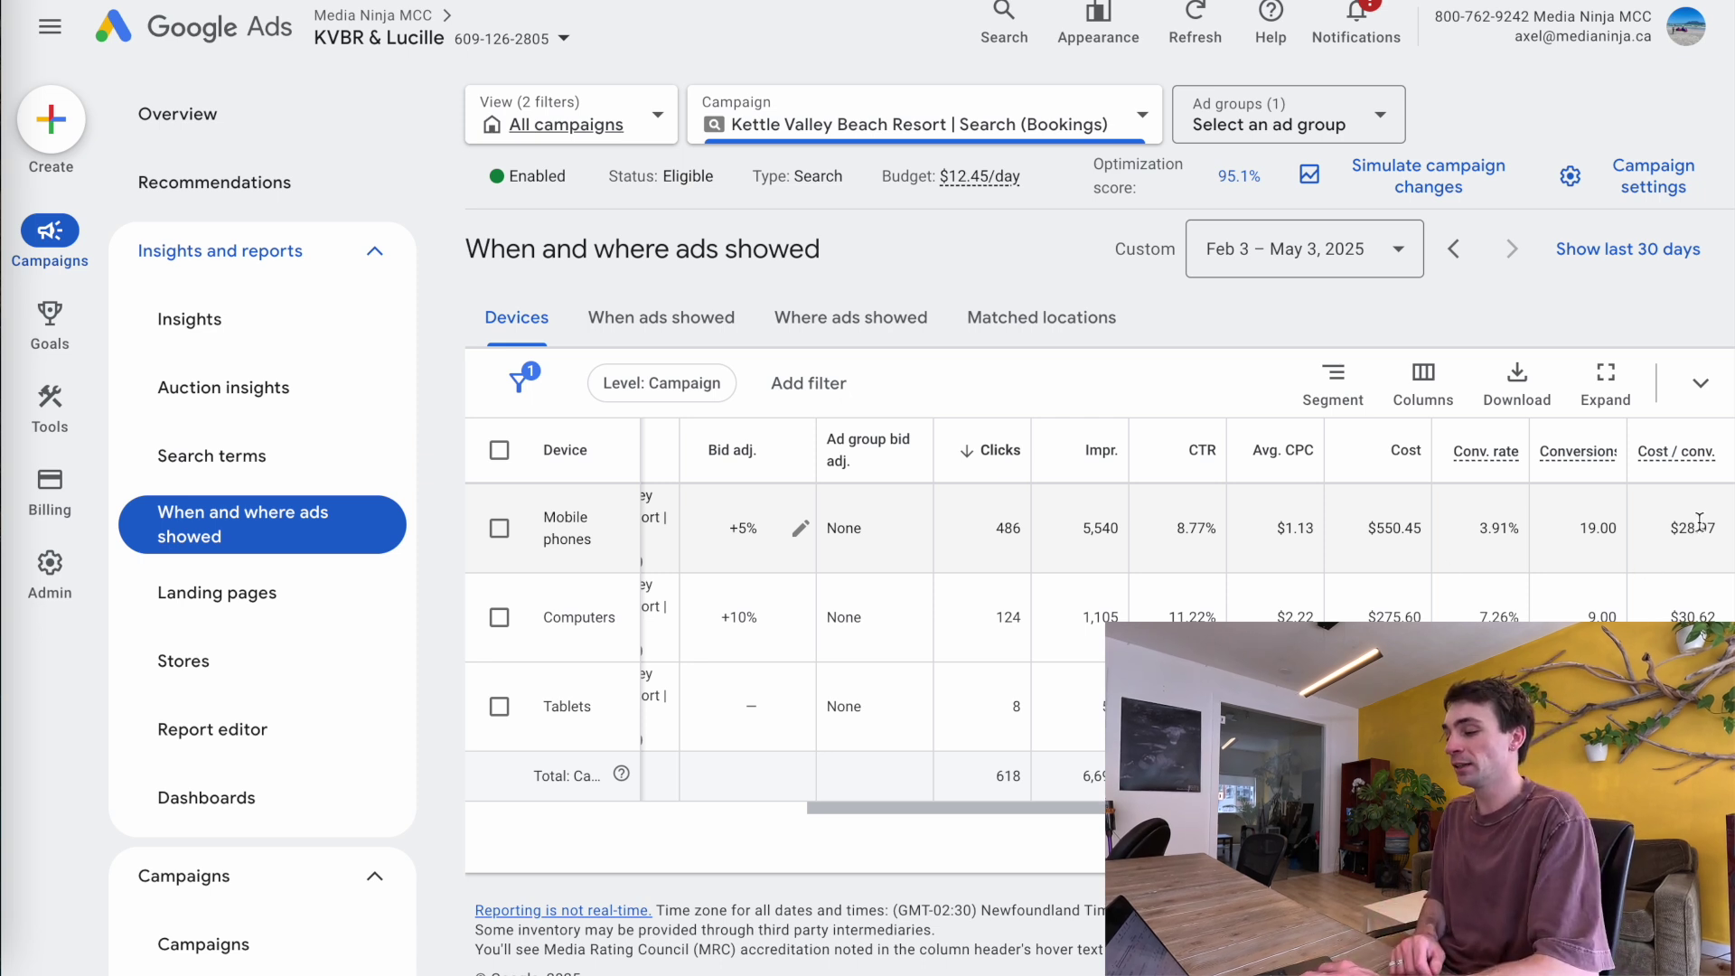
double_click(1693, 615)
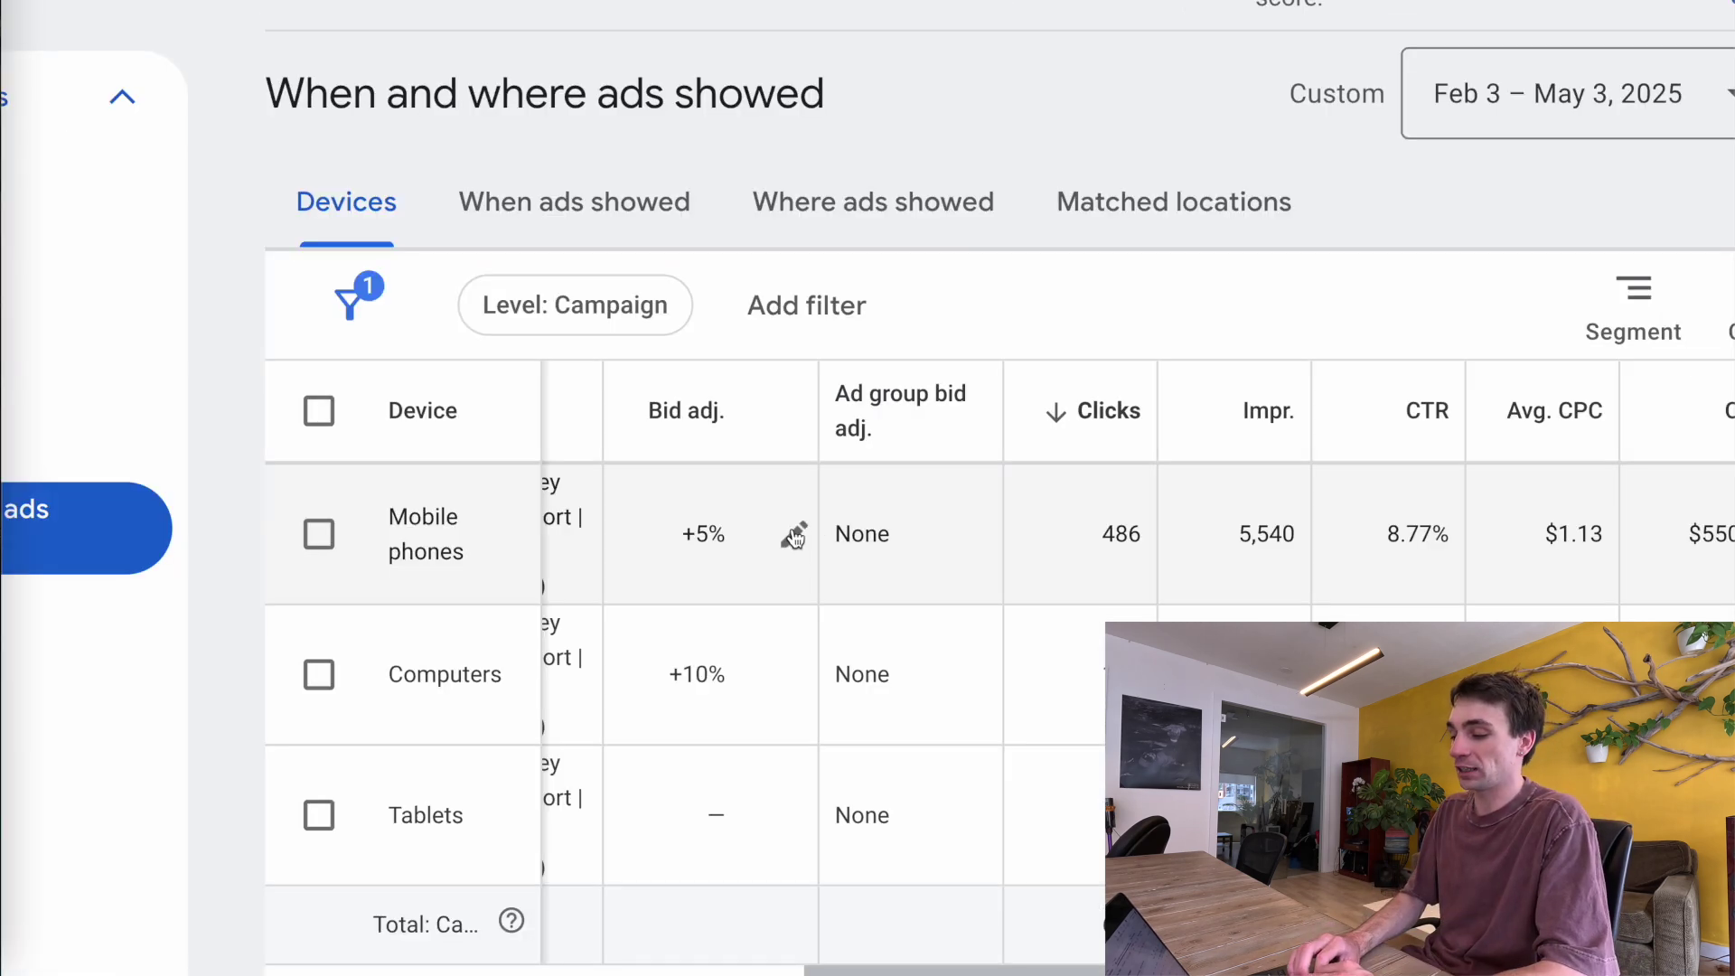
- Set the campaign's bid adjustment for mobile phones to an increase of 6% and save it
left_click(801, 527)
key("BackSpace")
type("6")
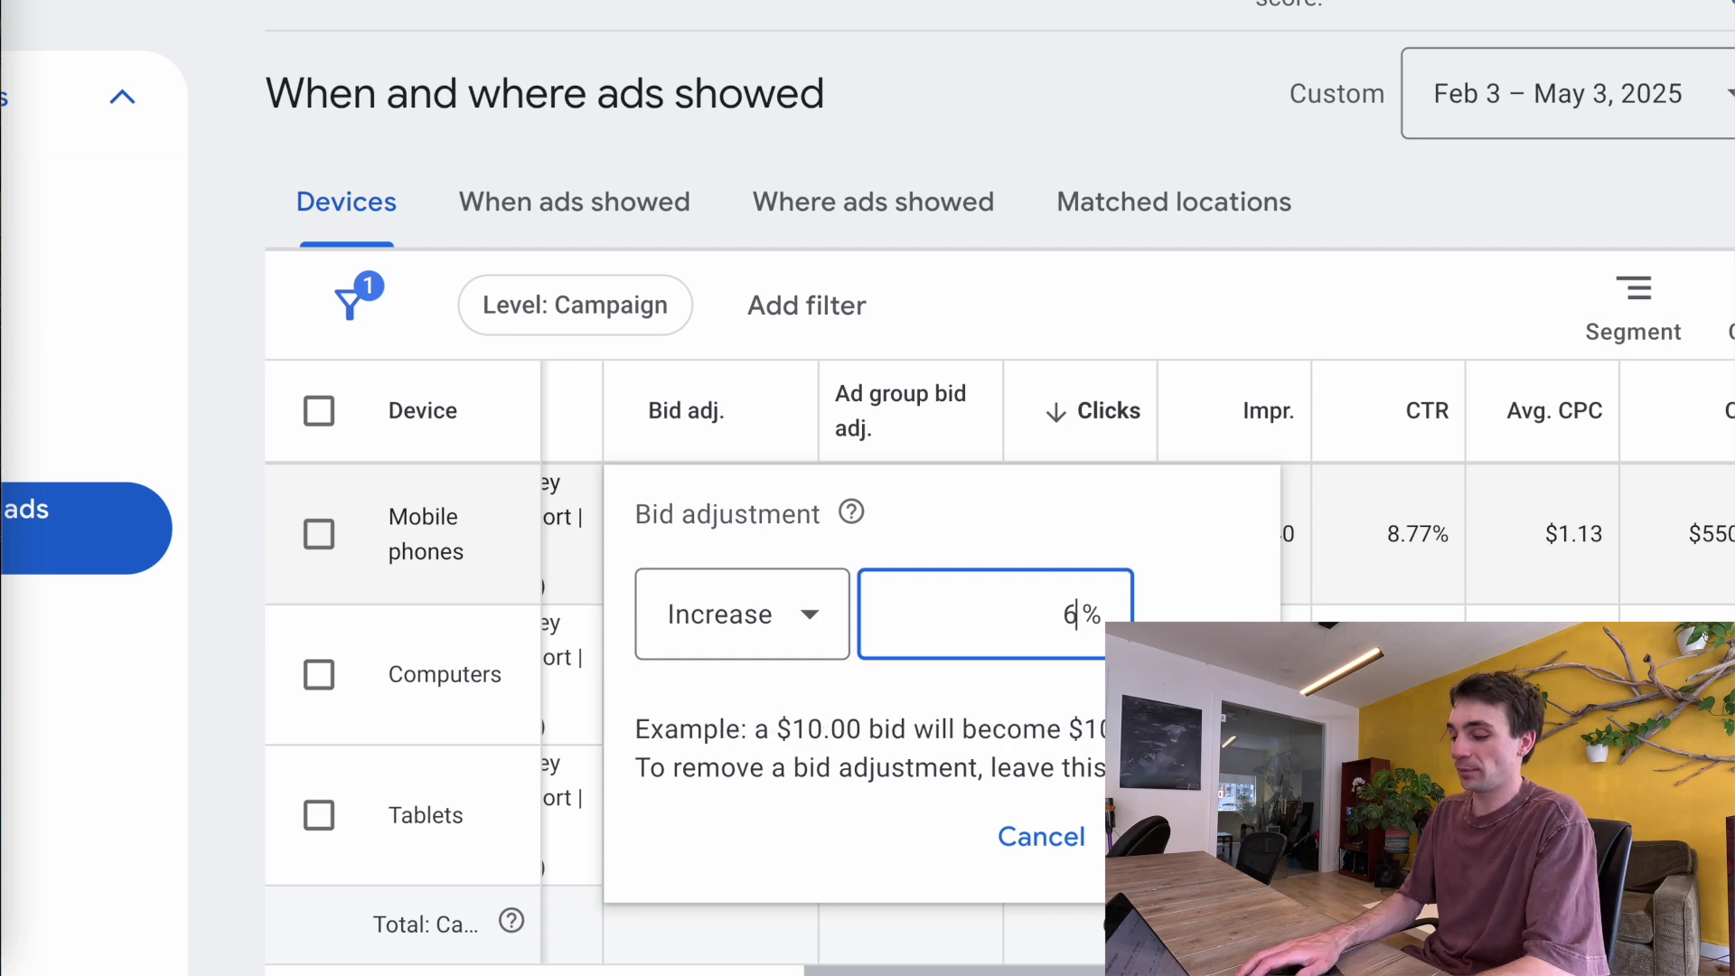
key("Return")
- Set the campaign's bid adjustment for computers to an increase of 9% and save it
left_click(795, 672)
key("BackSpace")
key("BackSpace")
type("9")
key("Return")
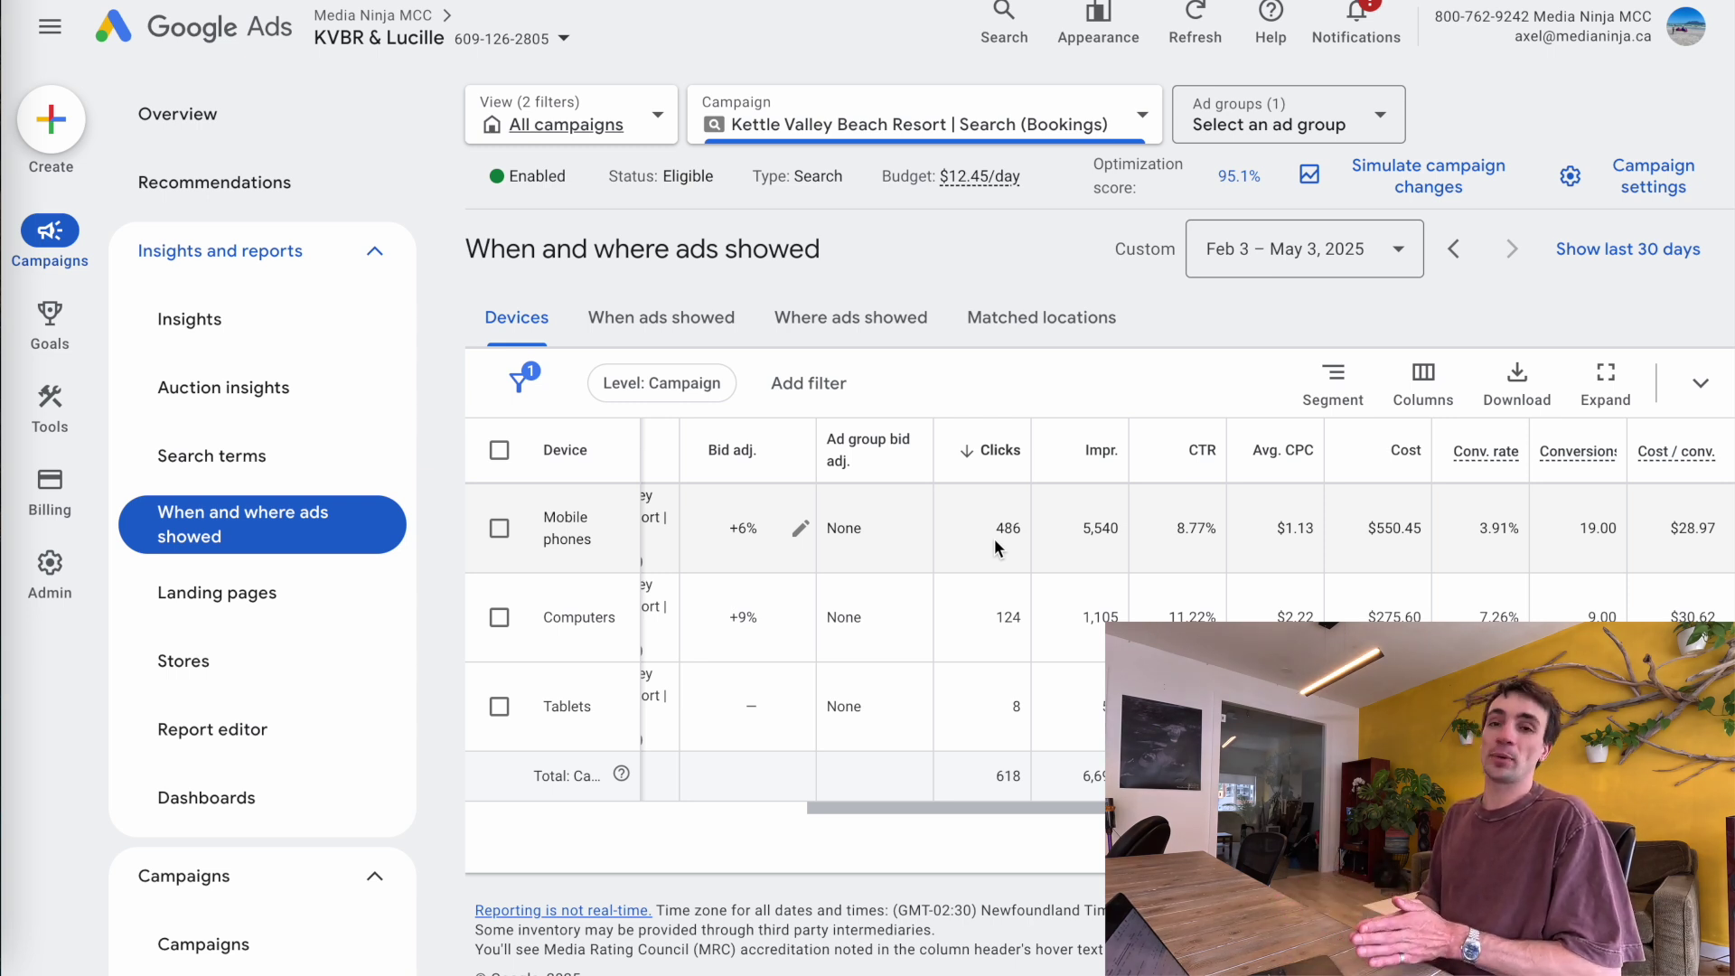
- Open the campaign's targeted locations under audiences, keywords and content, and bring up the locations table
mouse_move(786, 458)
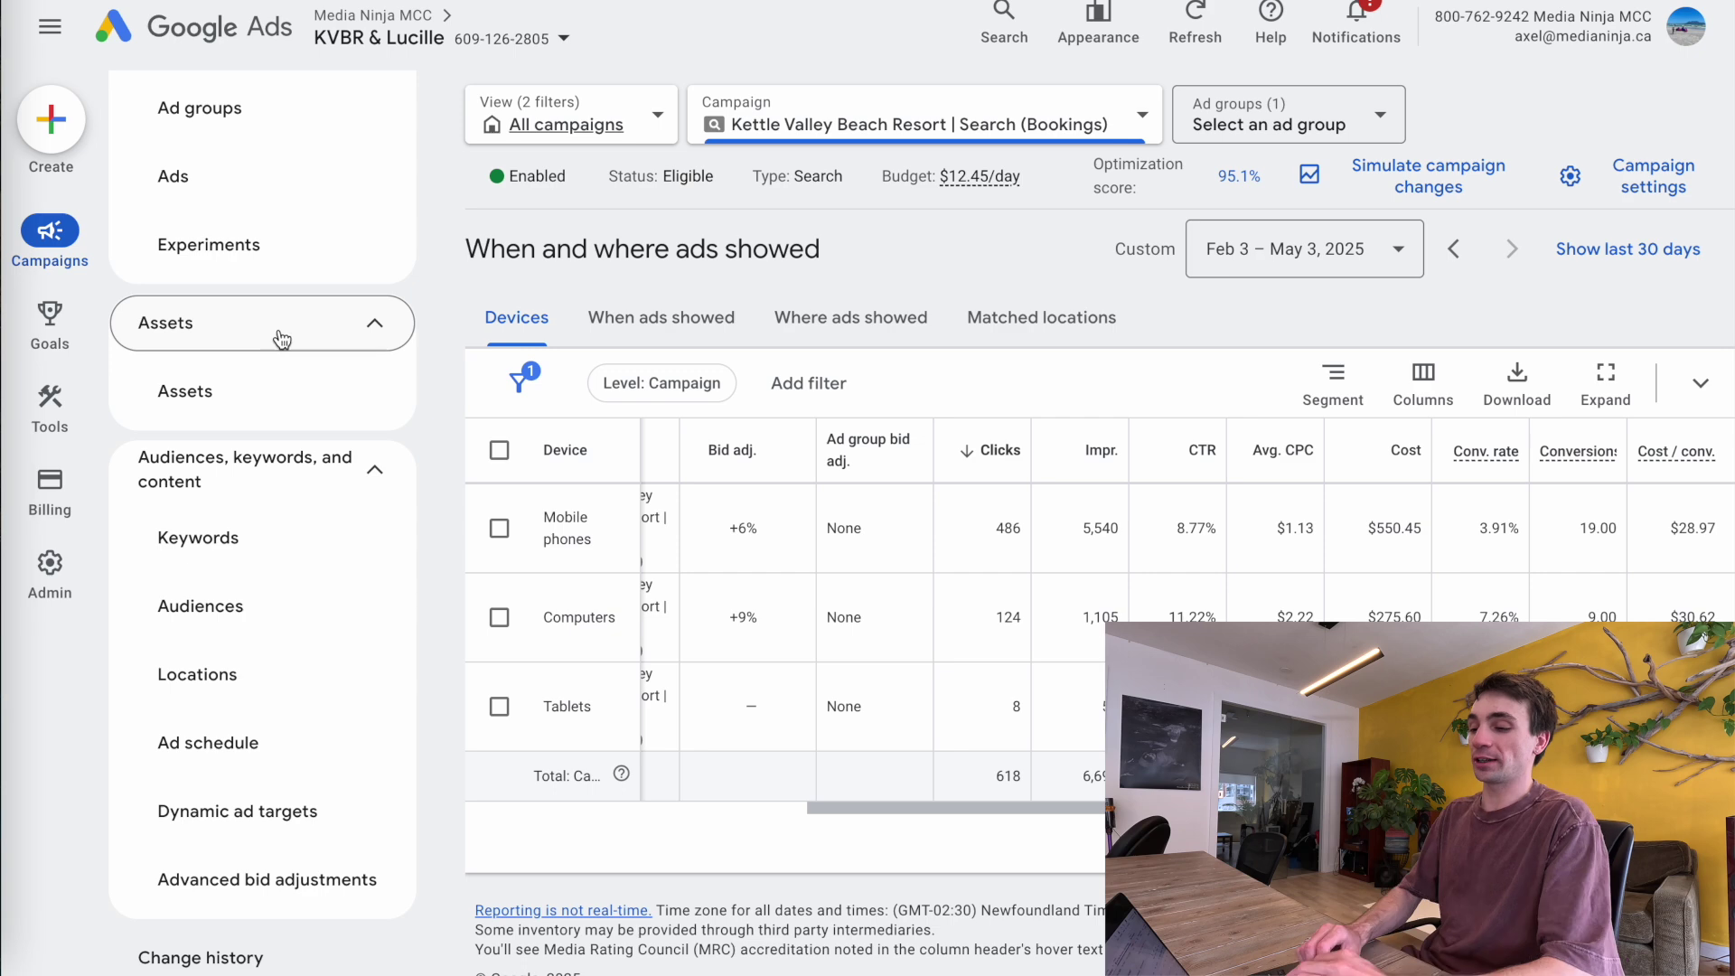
left_click(339, 463)
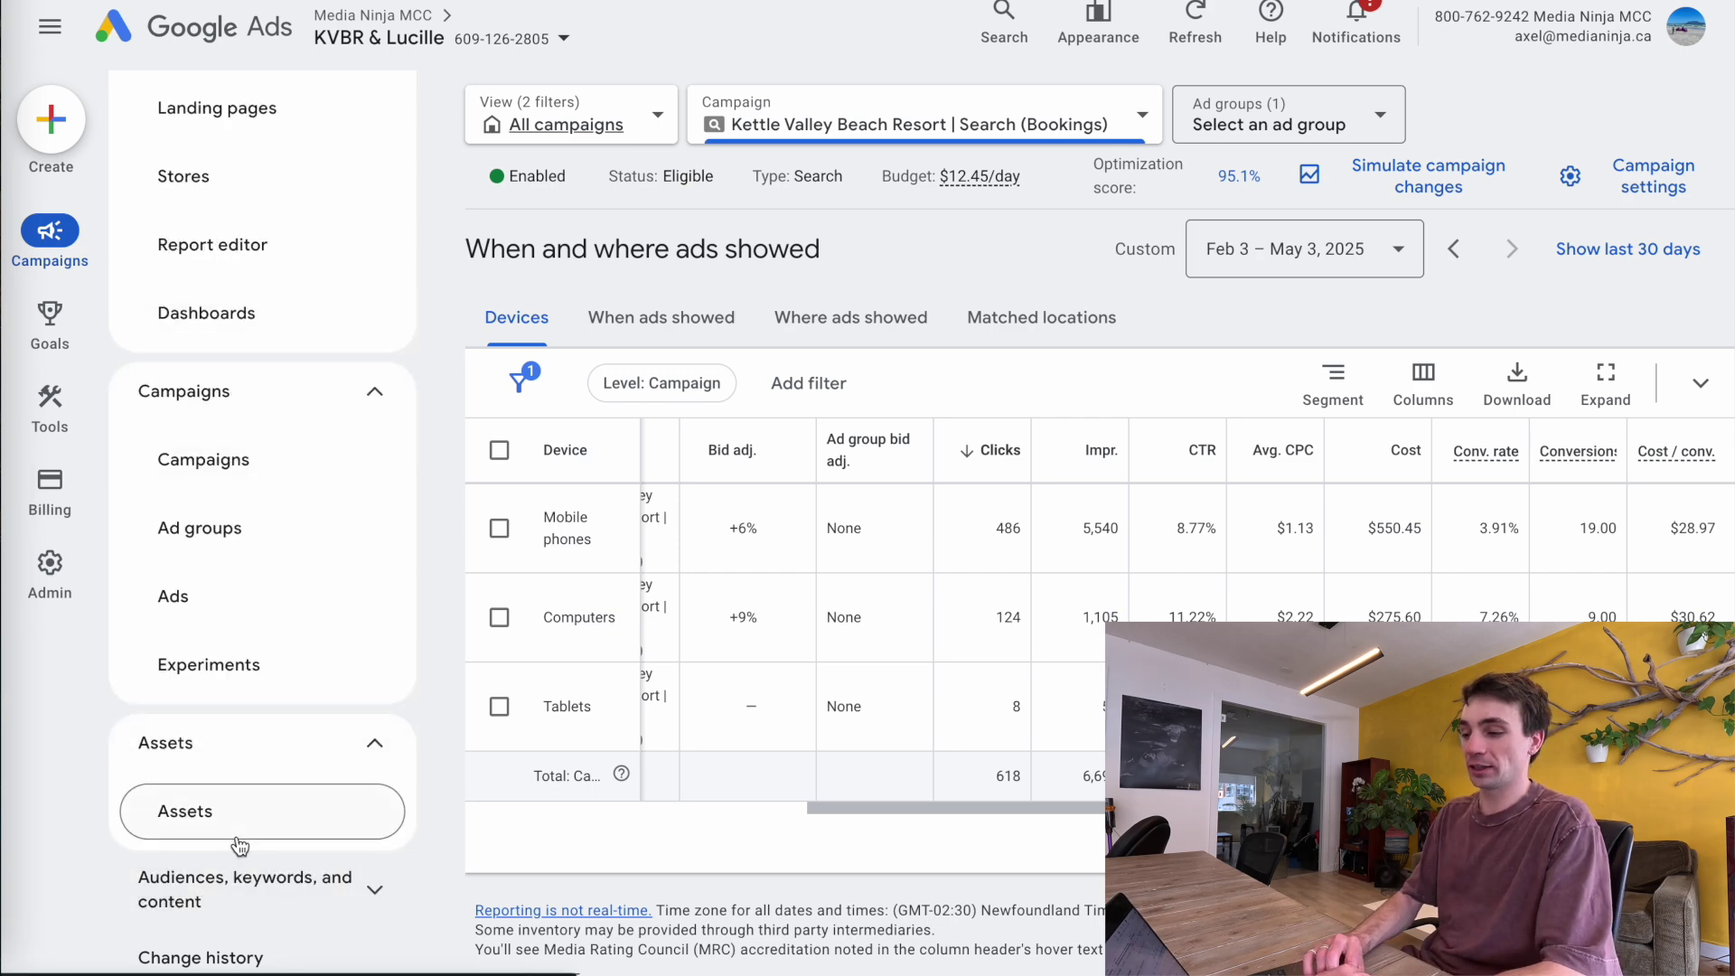
left_click(240, 890)
left_click(225, 655)
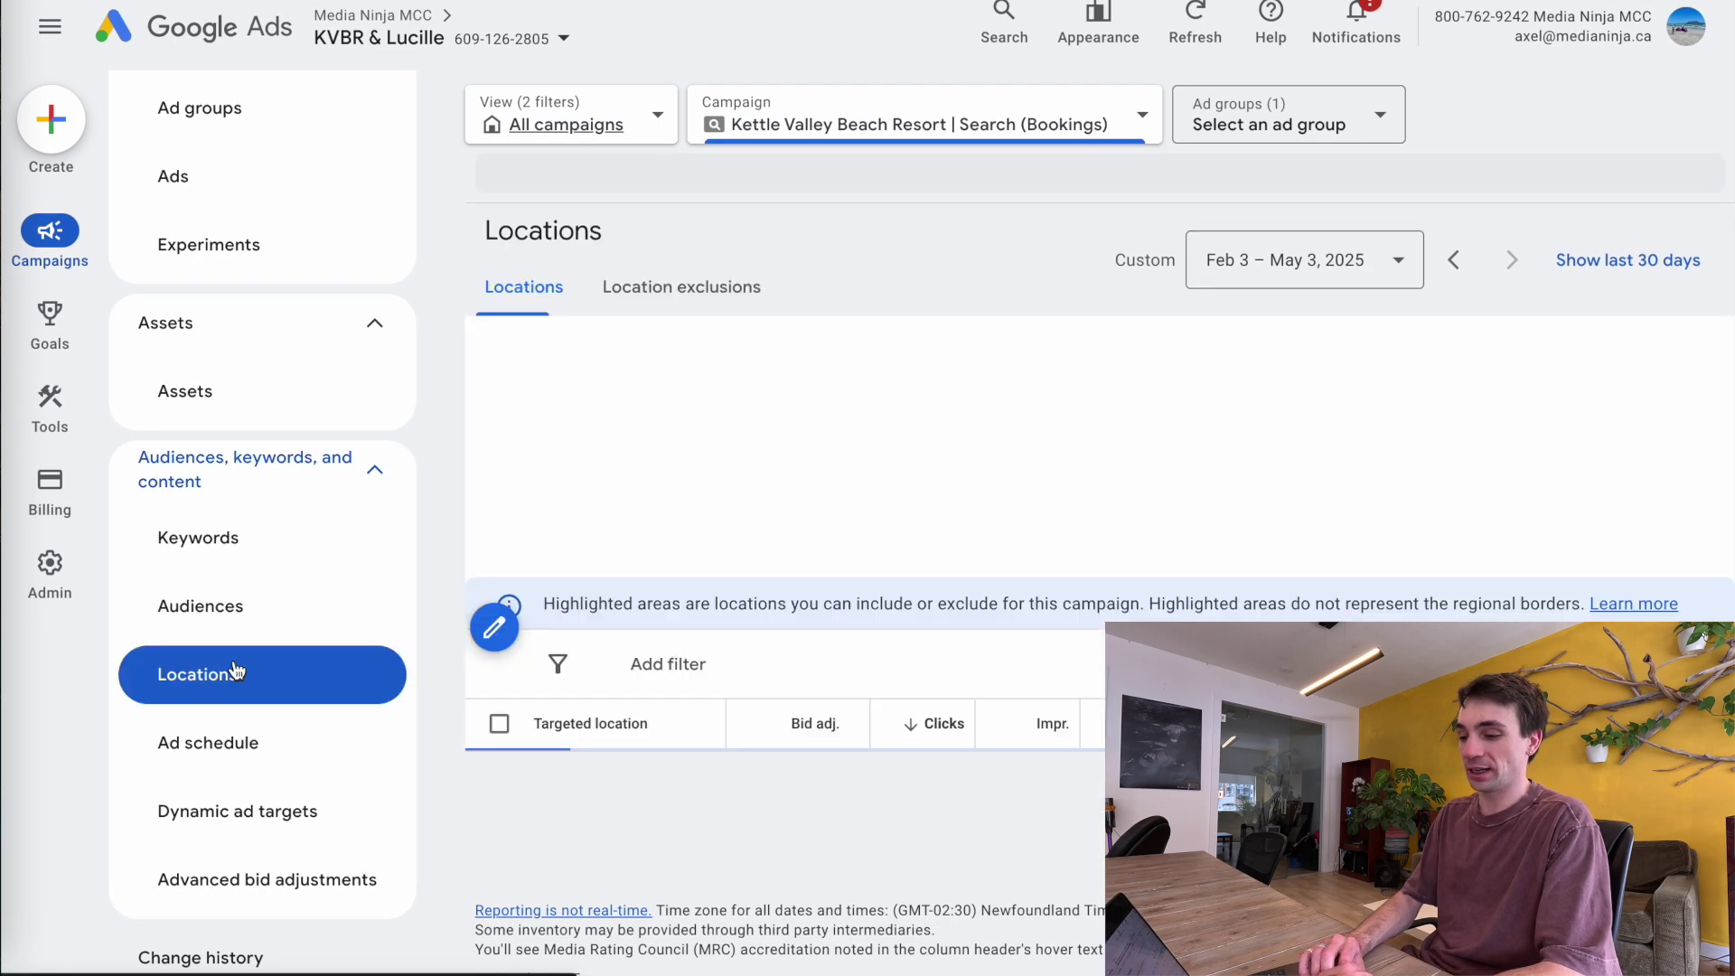
scroll(759, 680, "down", 3)
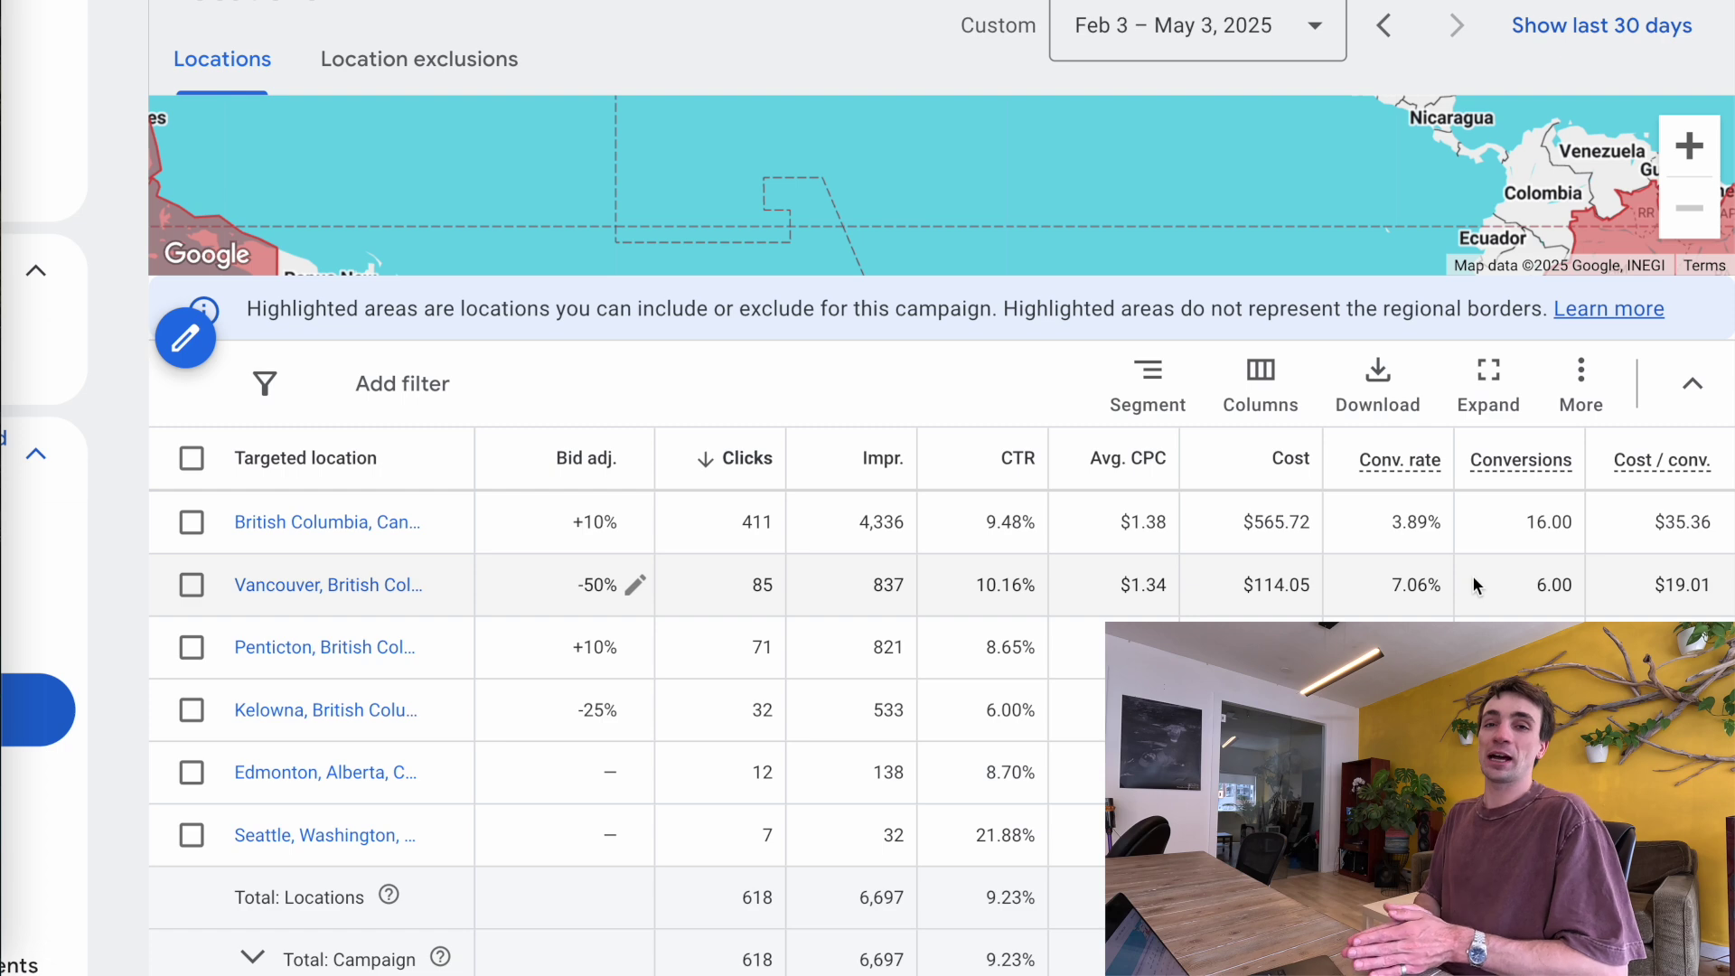
- Sort the targeted locations by cost per conversion, highest first, and compare the values for Vancouver and Kelowna
left_click(1663, 459)
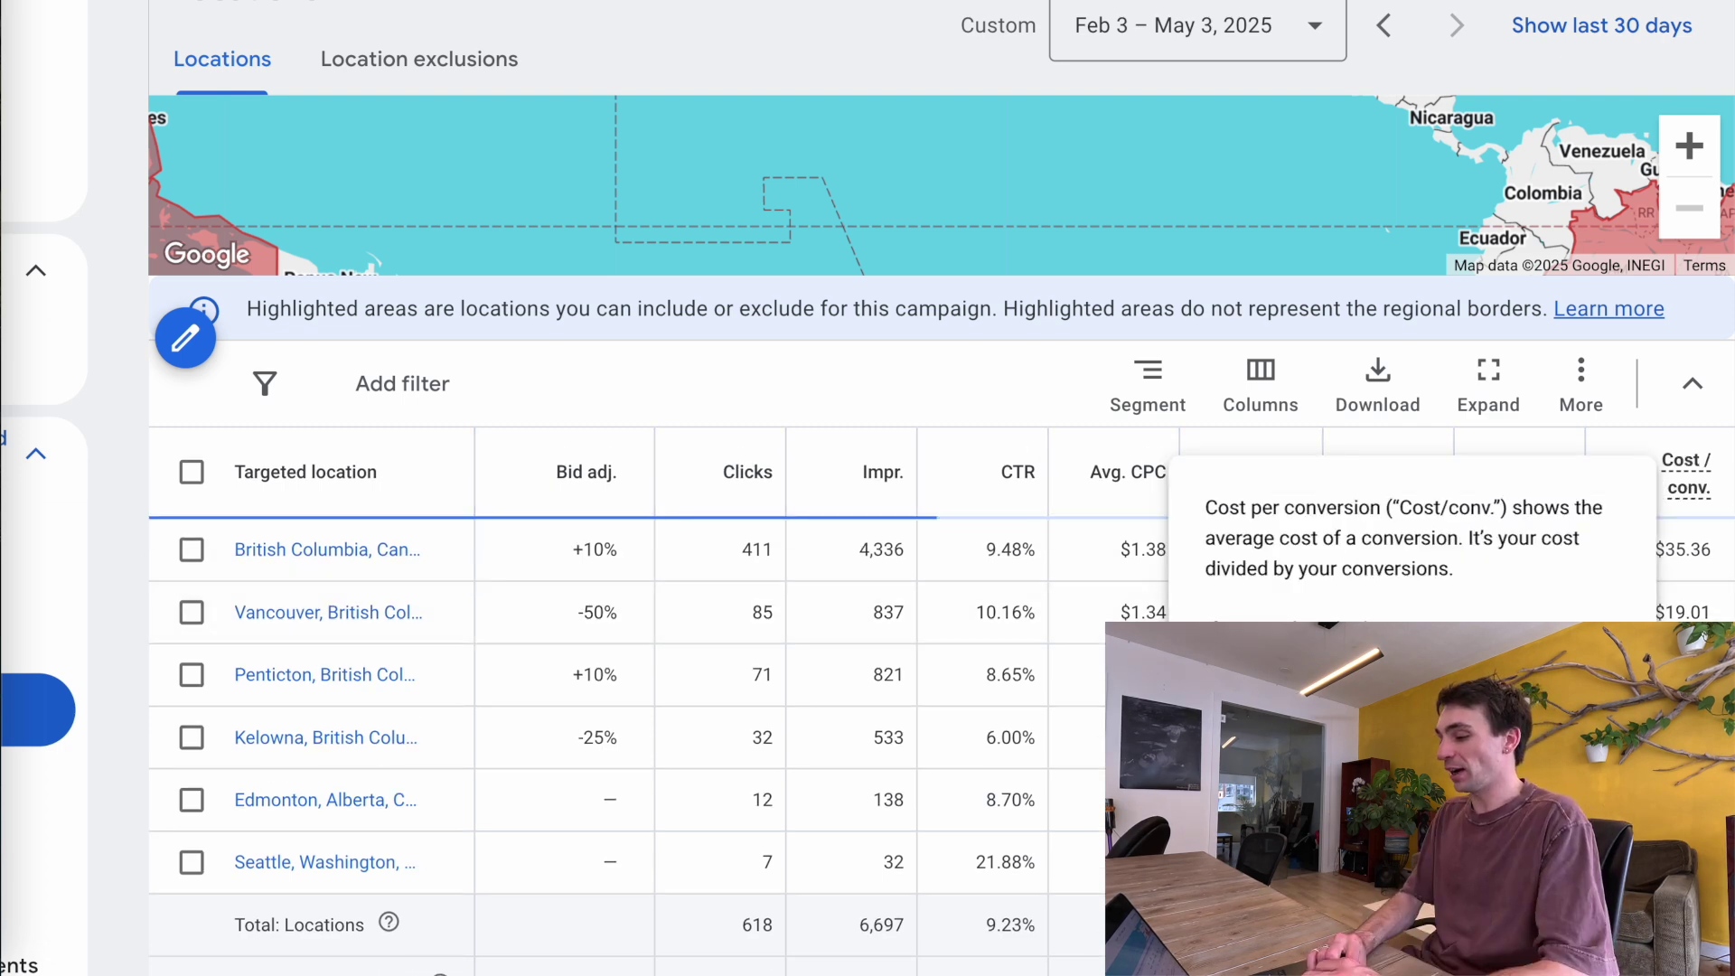
scroll(1194, 547, "down", 2)
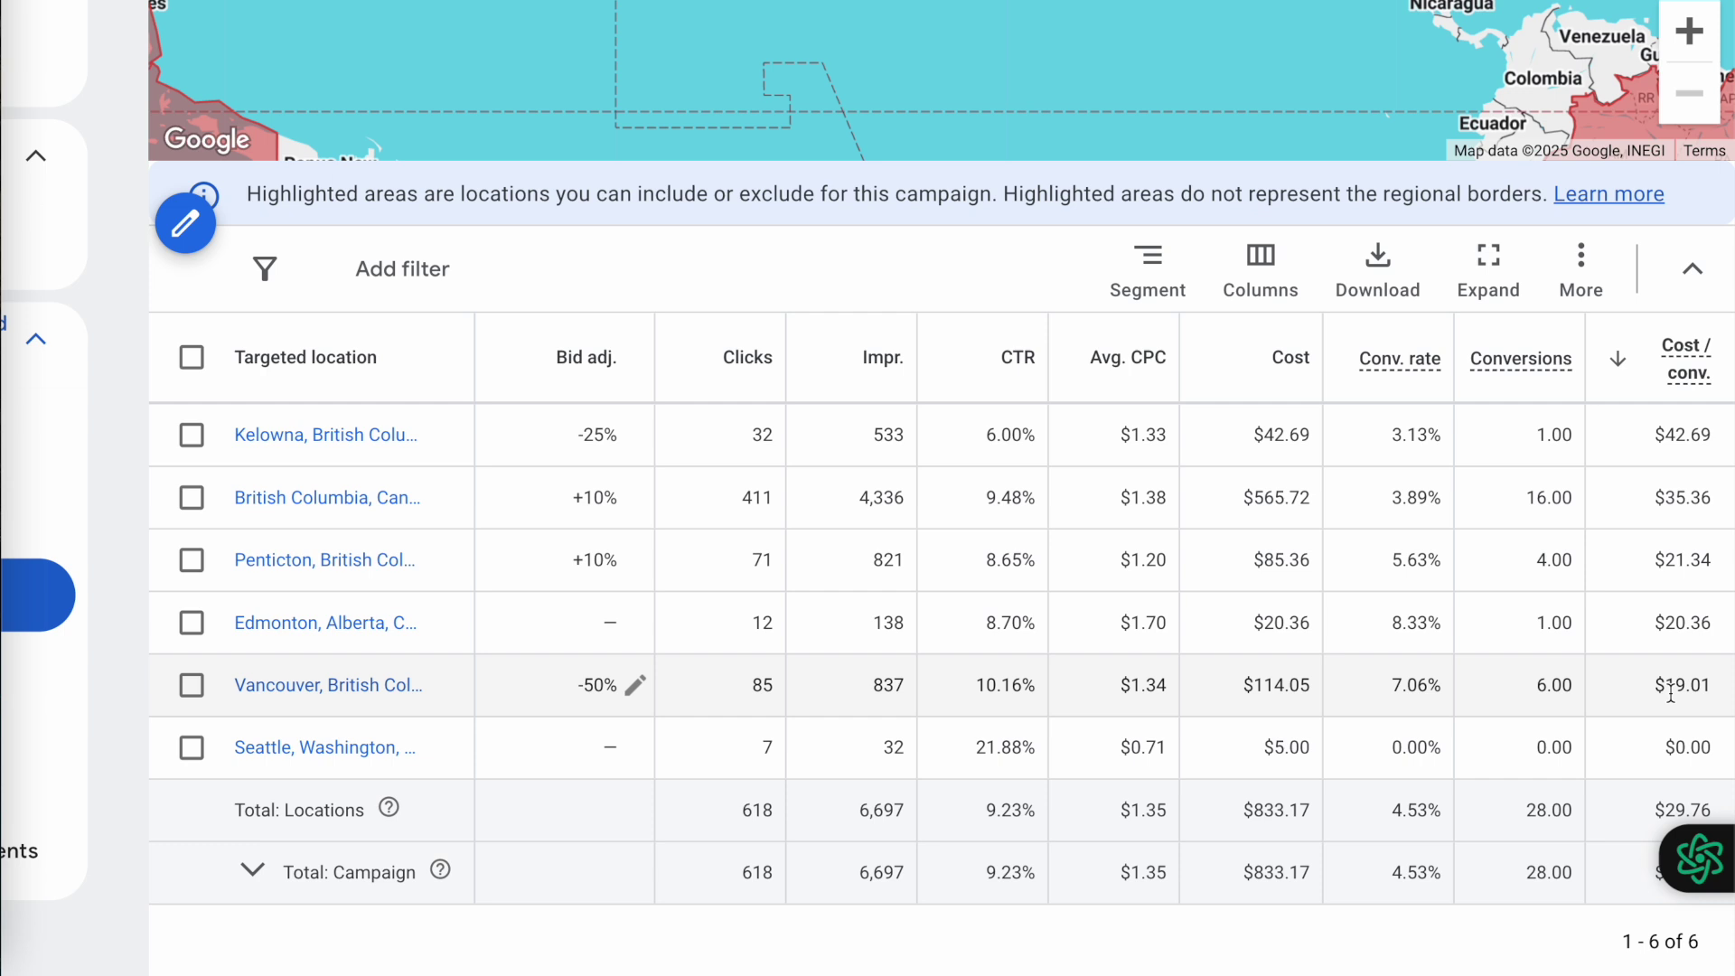
double_click(1672, 689)
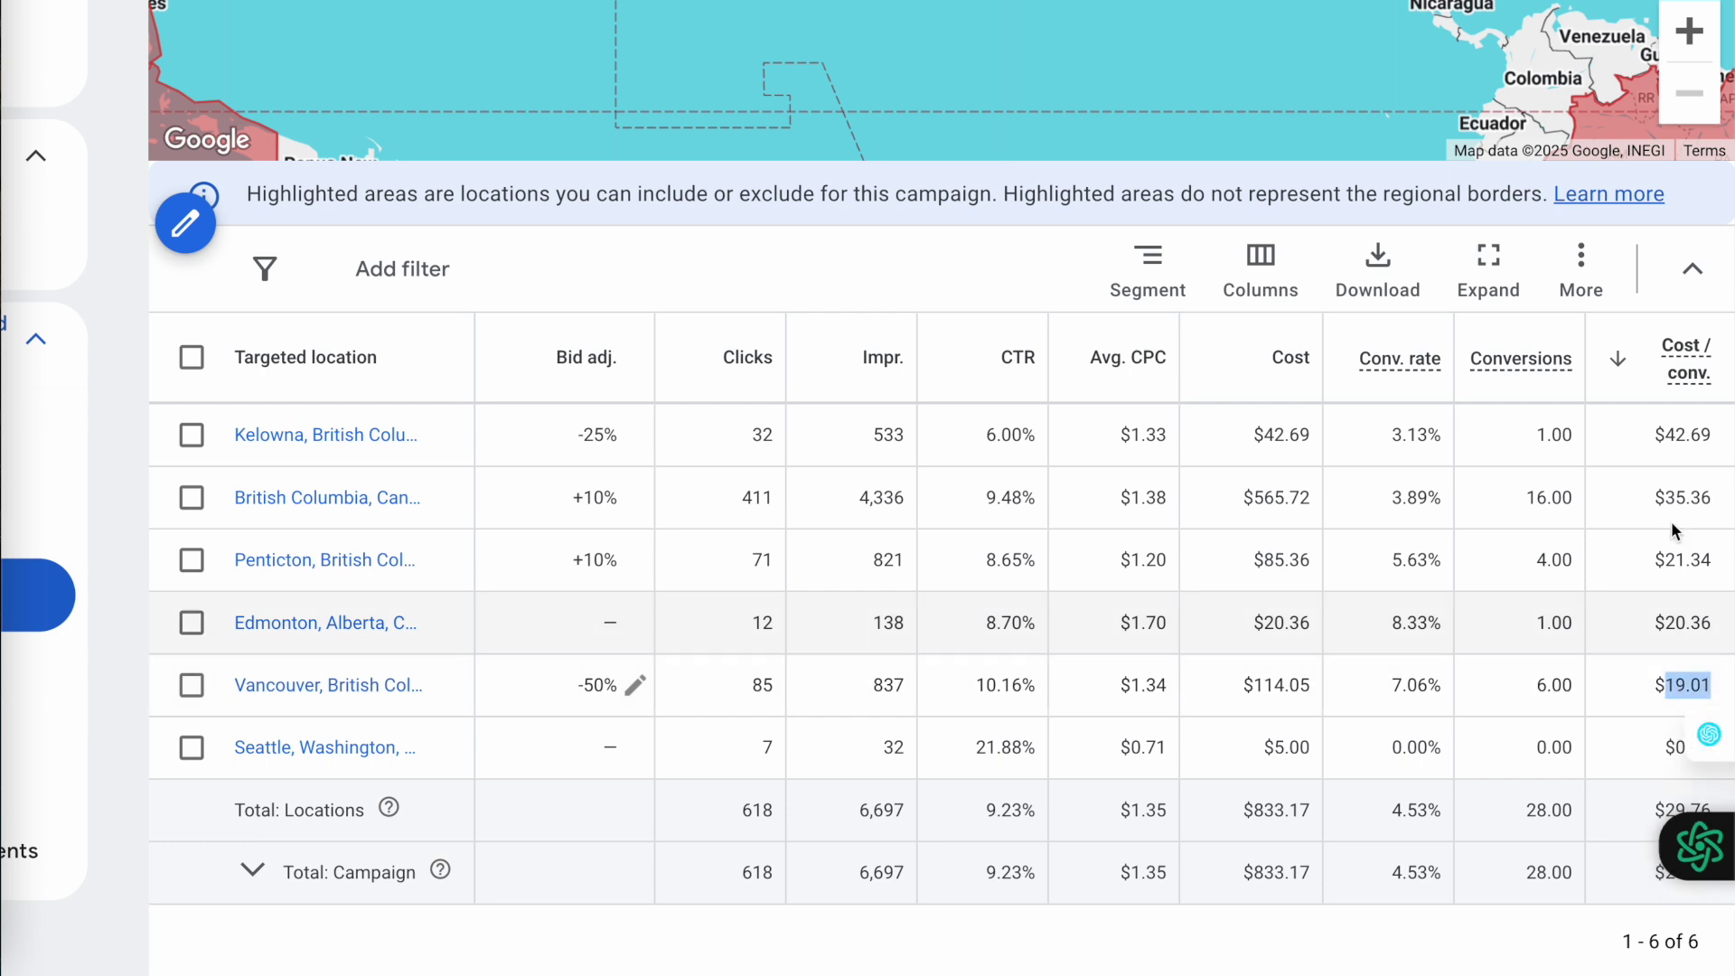
double_click(1684, 432)
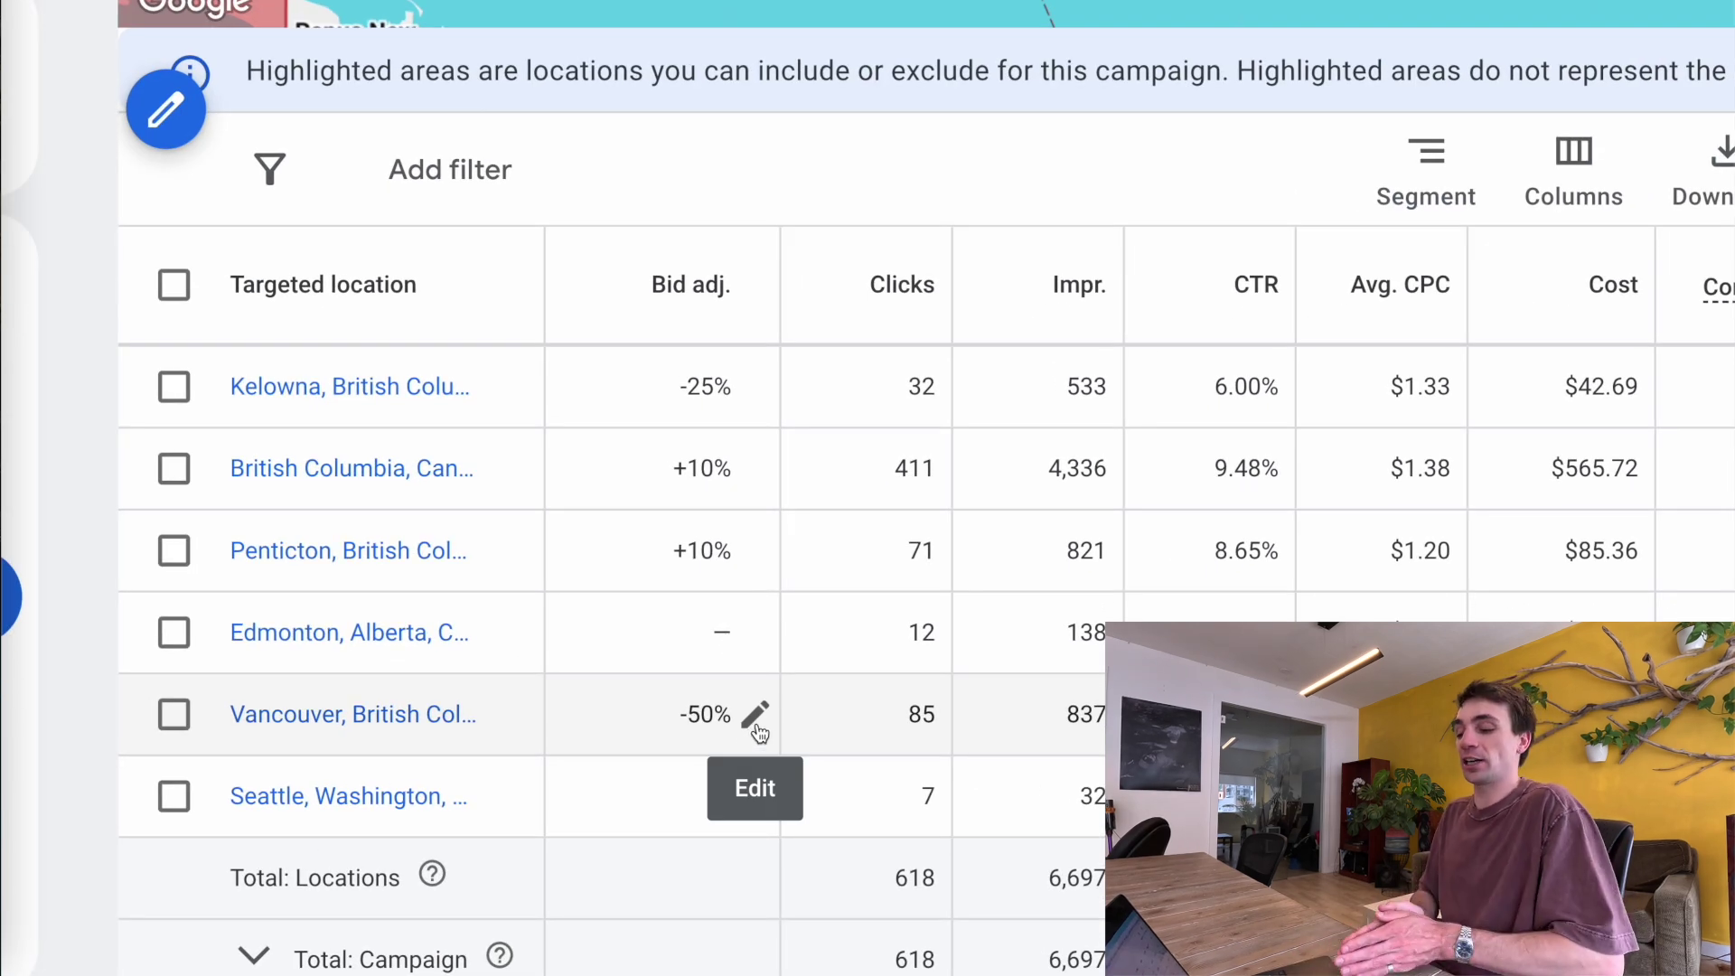
- Set the bid adjustment for the Vancouver location to a decrease of 40% and save it
left_click(750, 734)
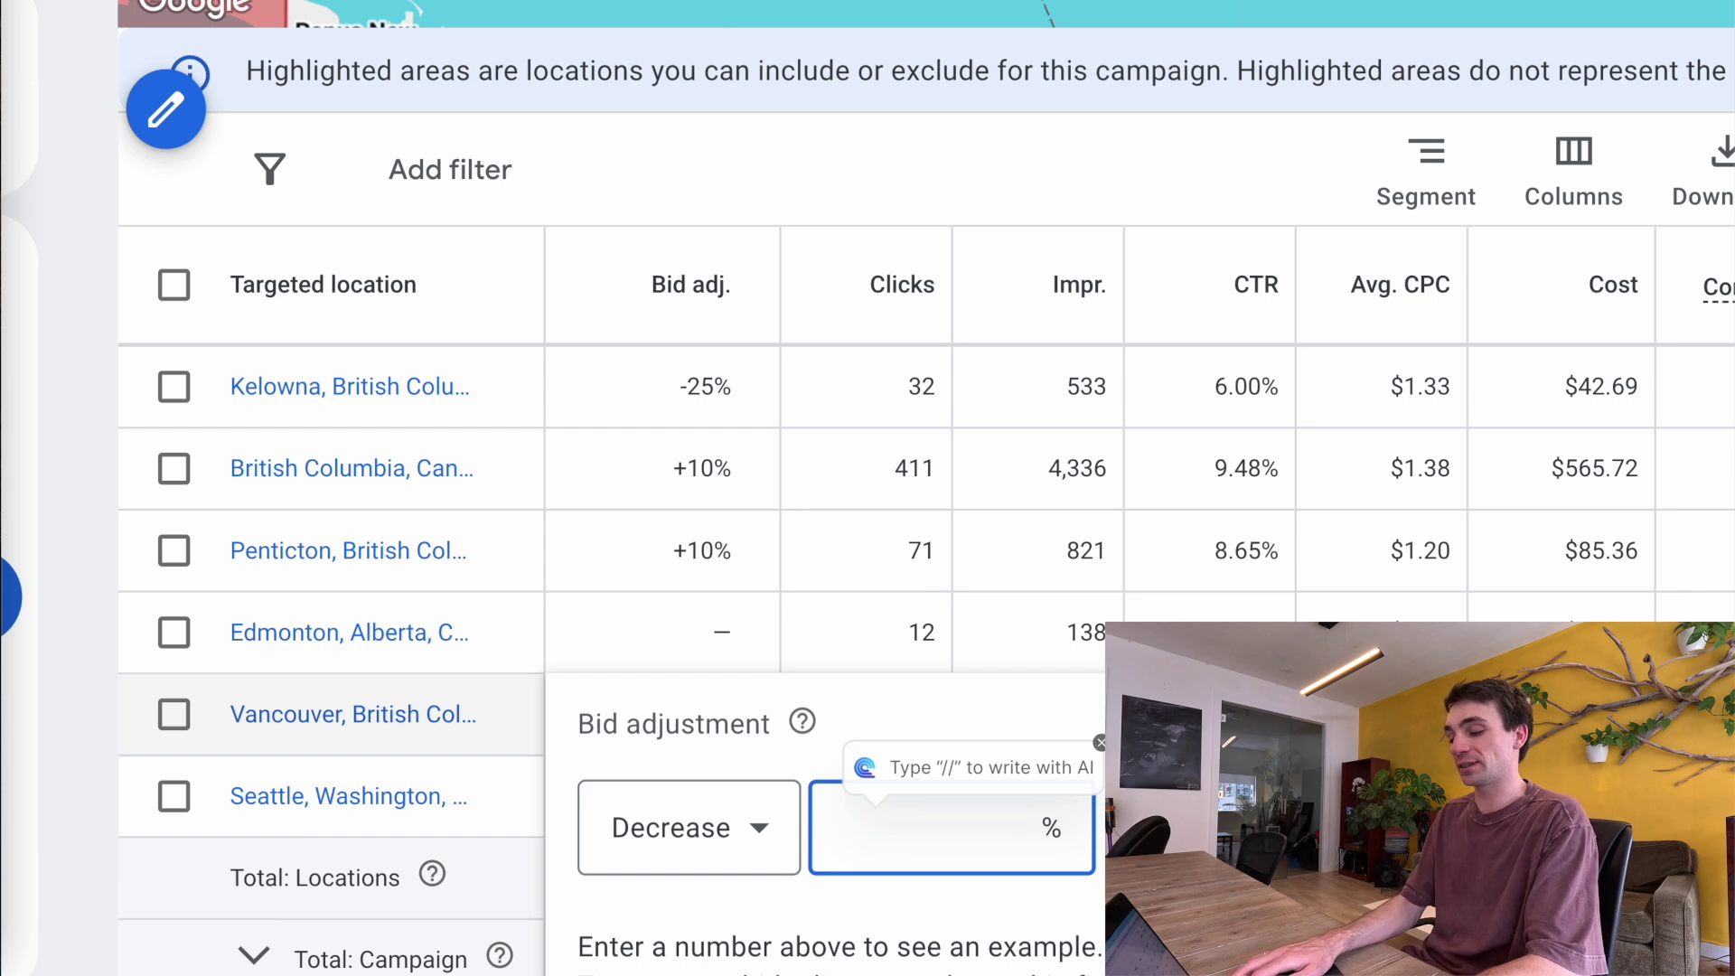
type("49")
key("BackSpace")
type("9")
key("BackSpace")
type("0")
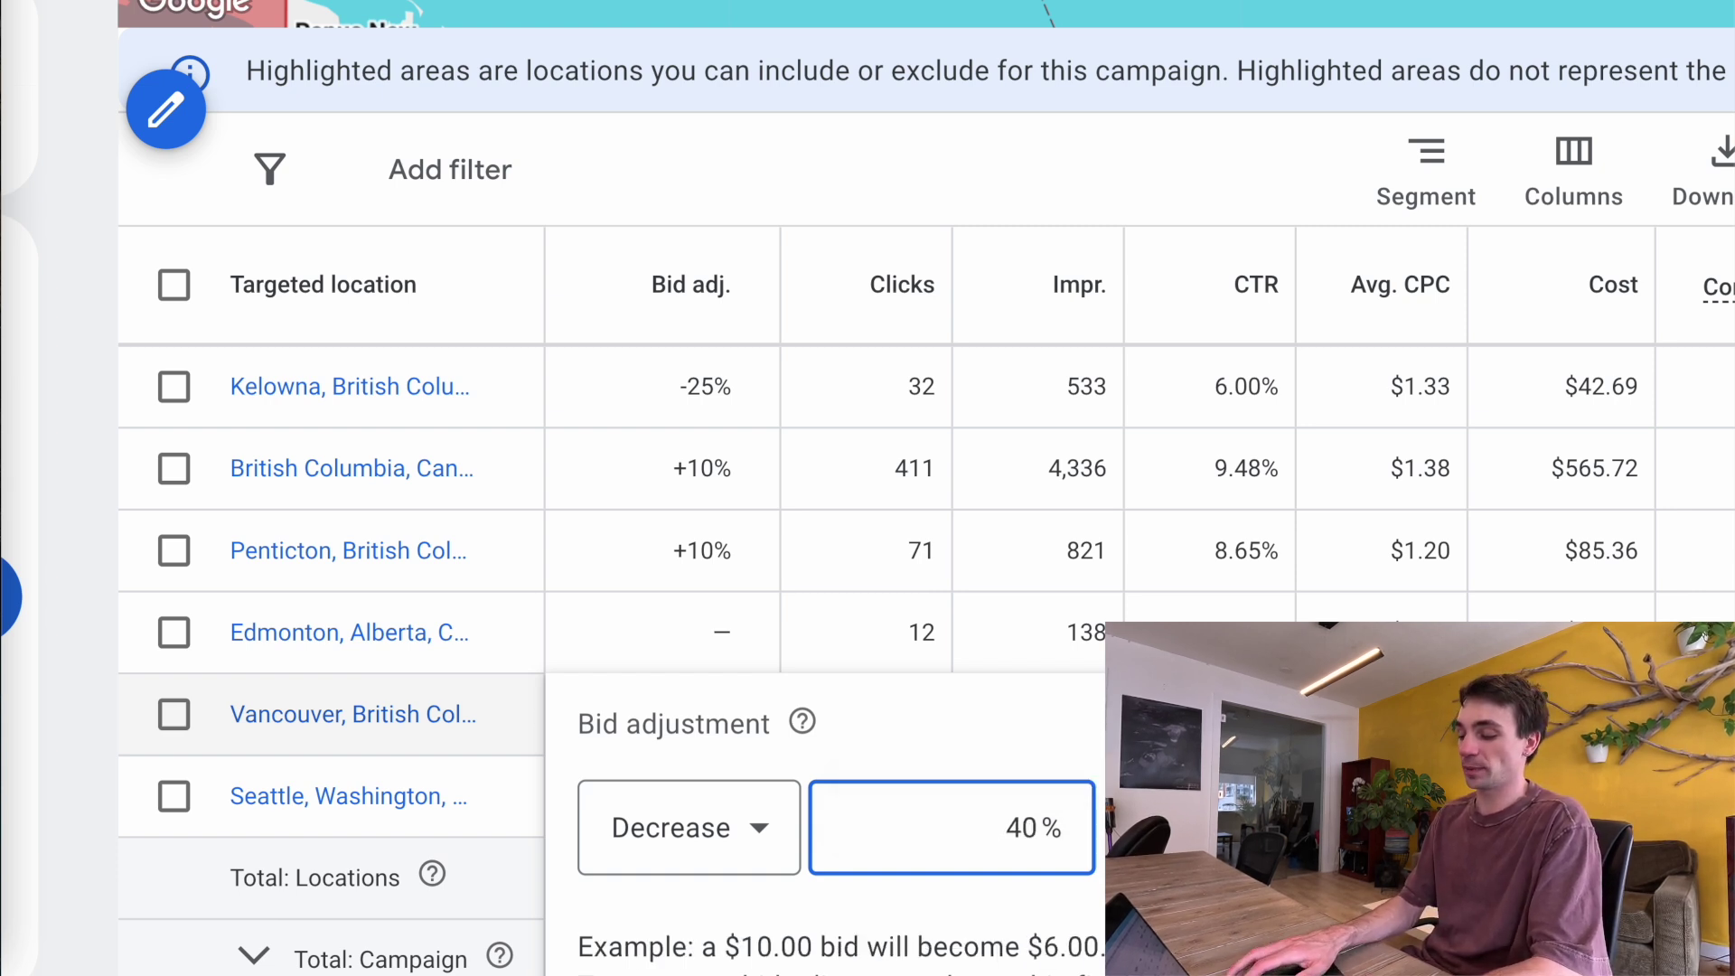
key("Return")
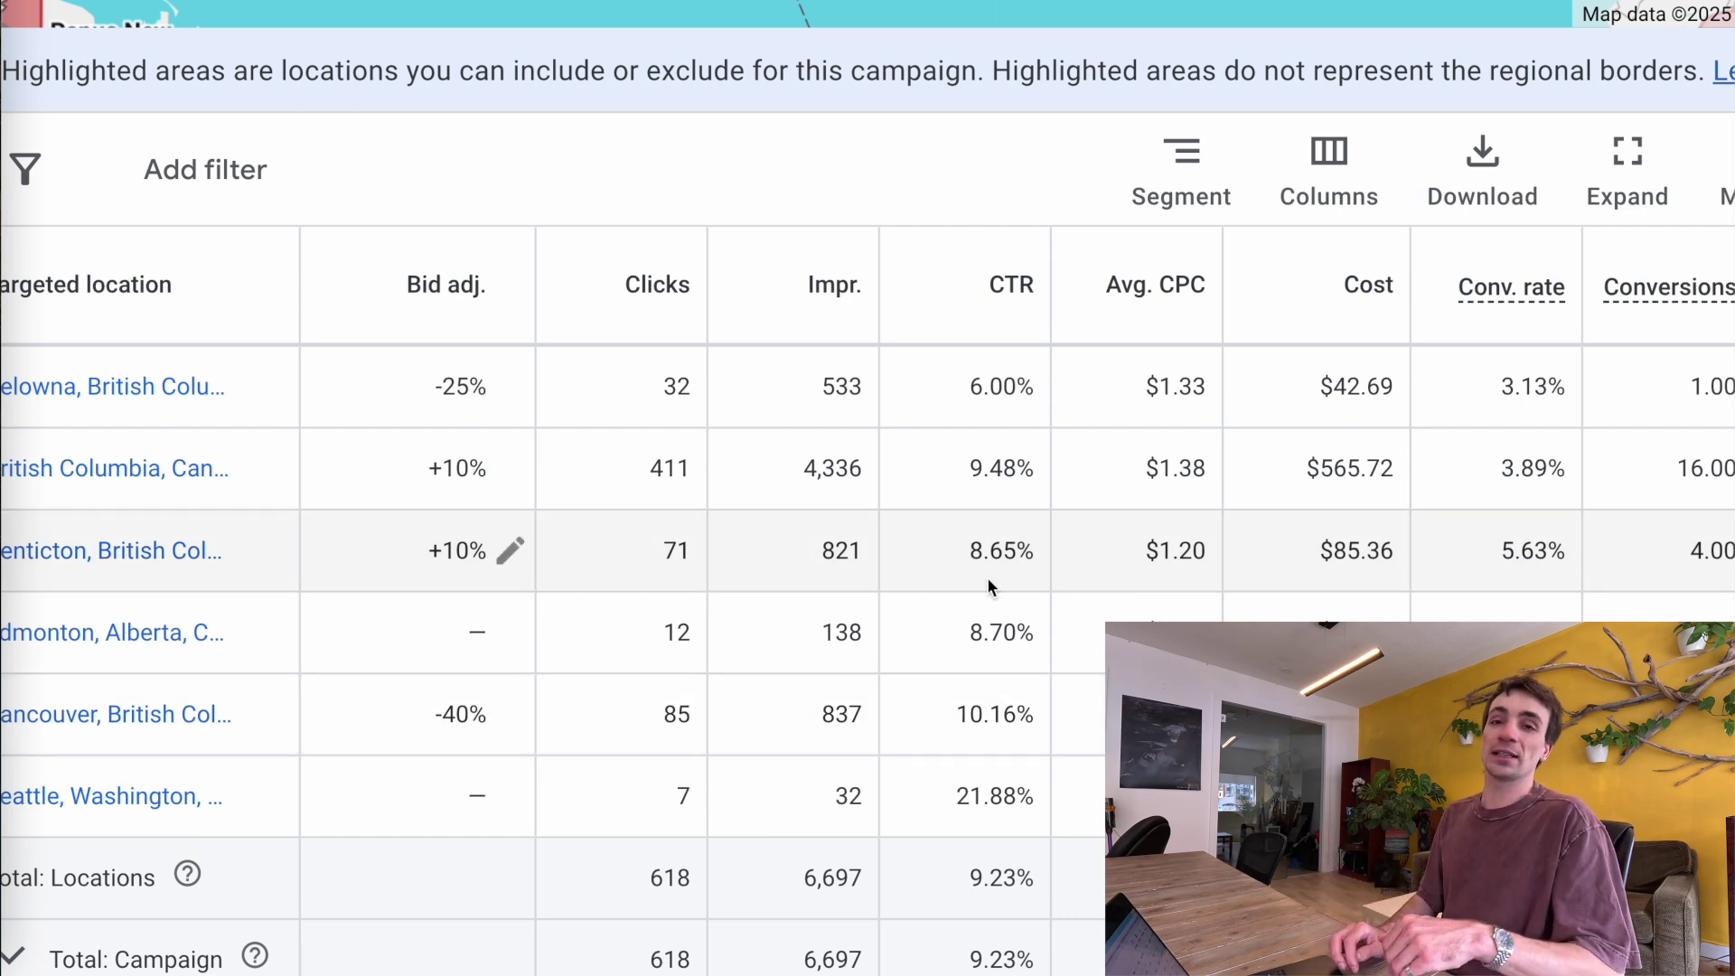
- Set the bid adjustment for the Kelowna location to a decrease of 35% and save it
mouse_move(438, 305)
mouse_move(483, 390)
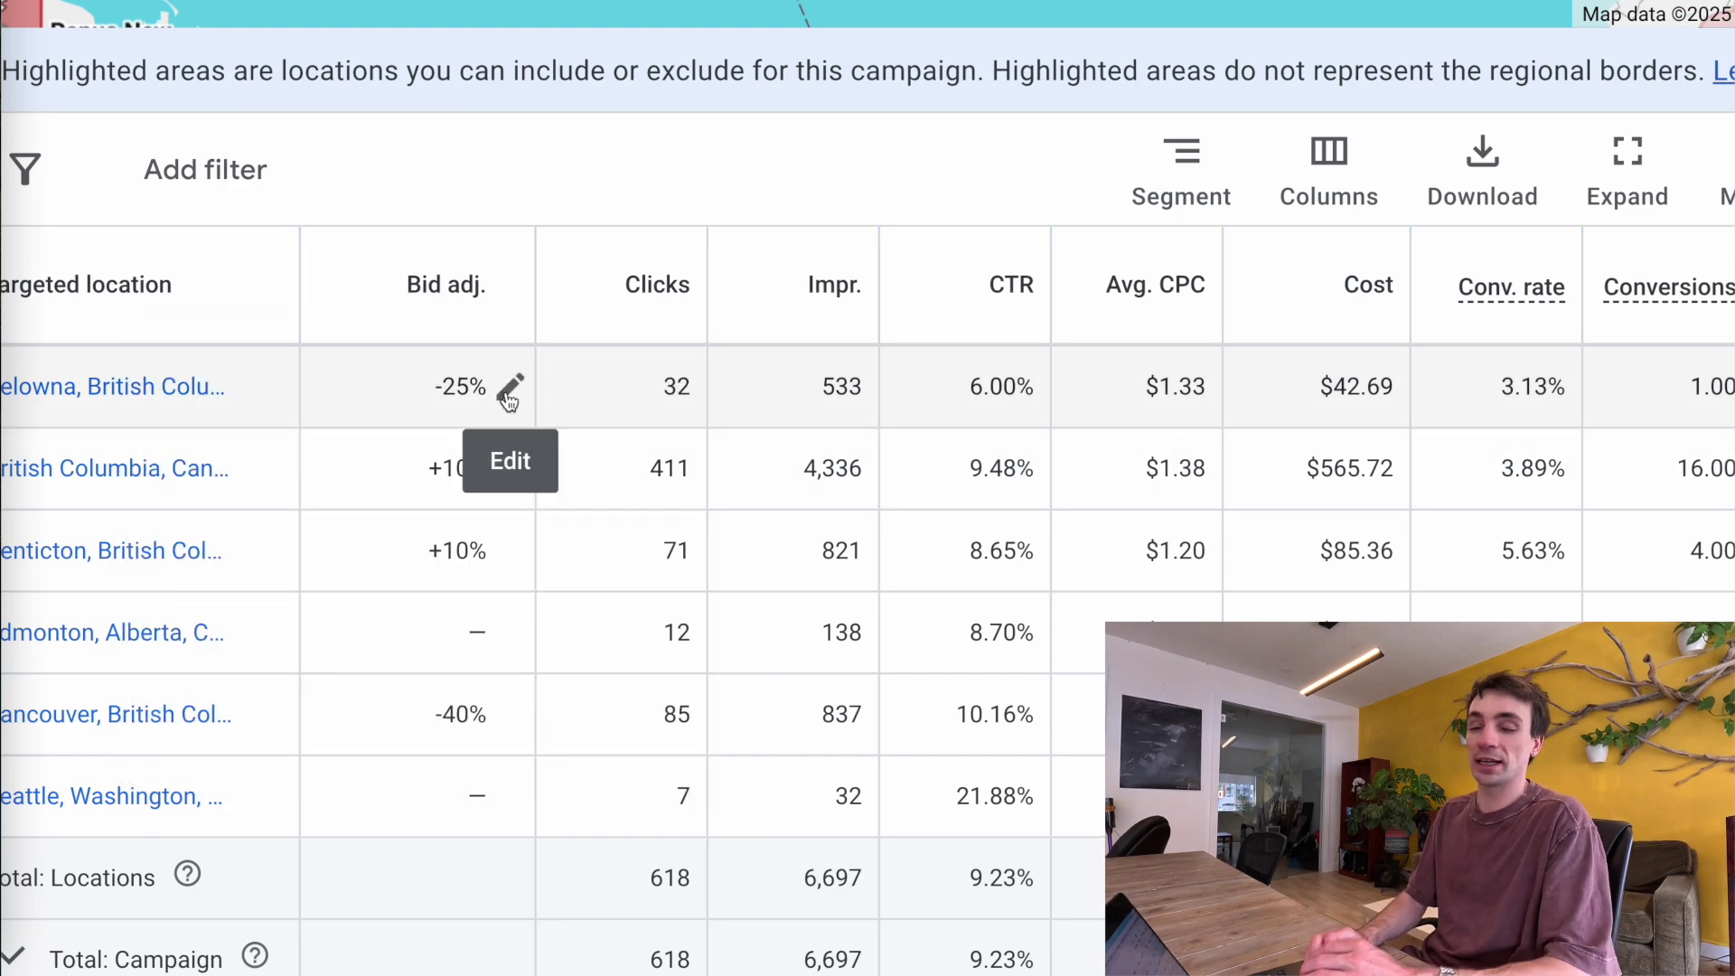
left_click(509, 391)
key("BackSpace")
key("BackSpace")
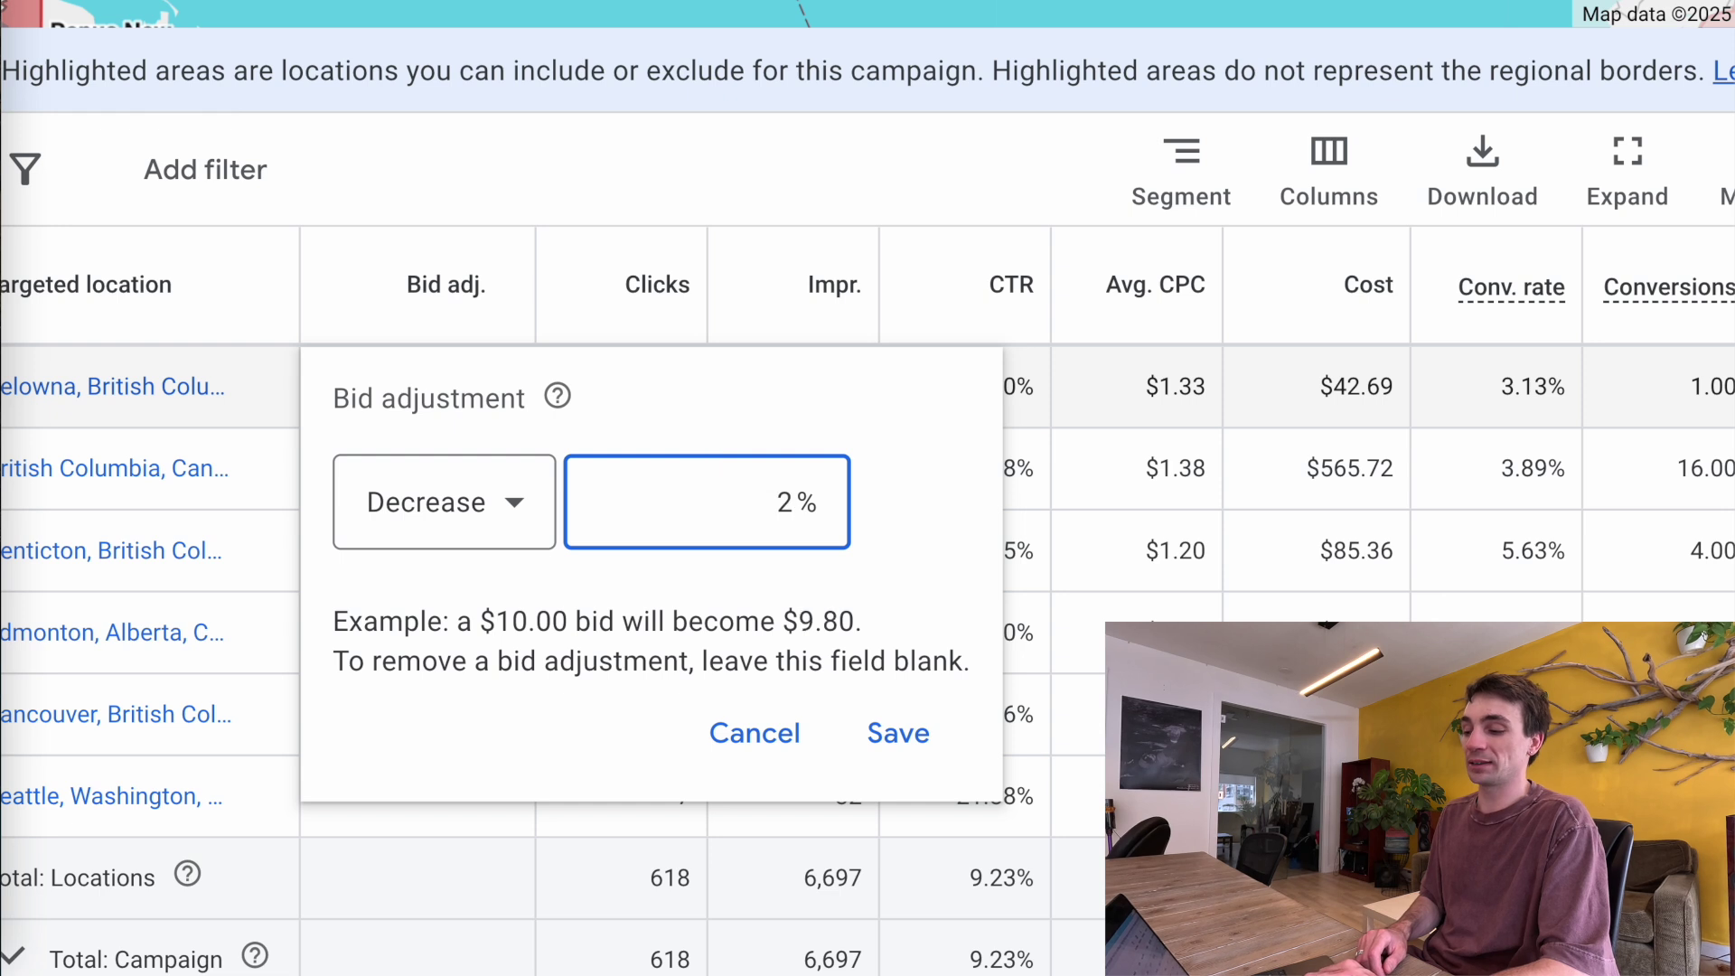
type("35")
key("Return")
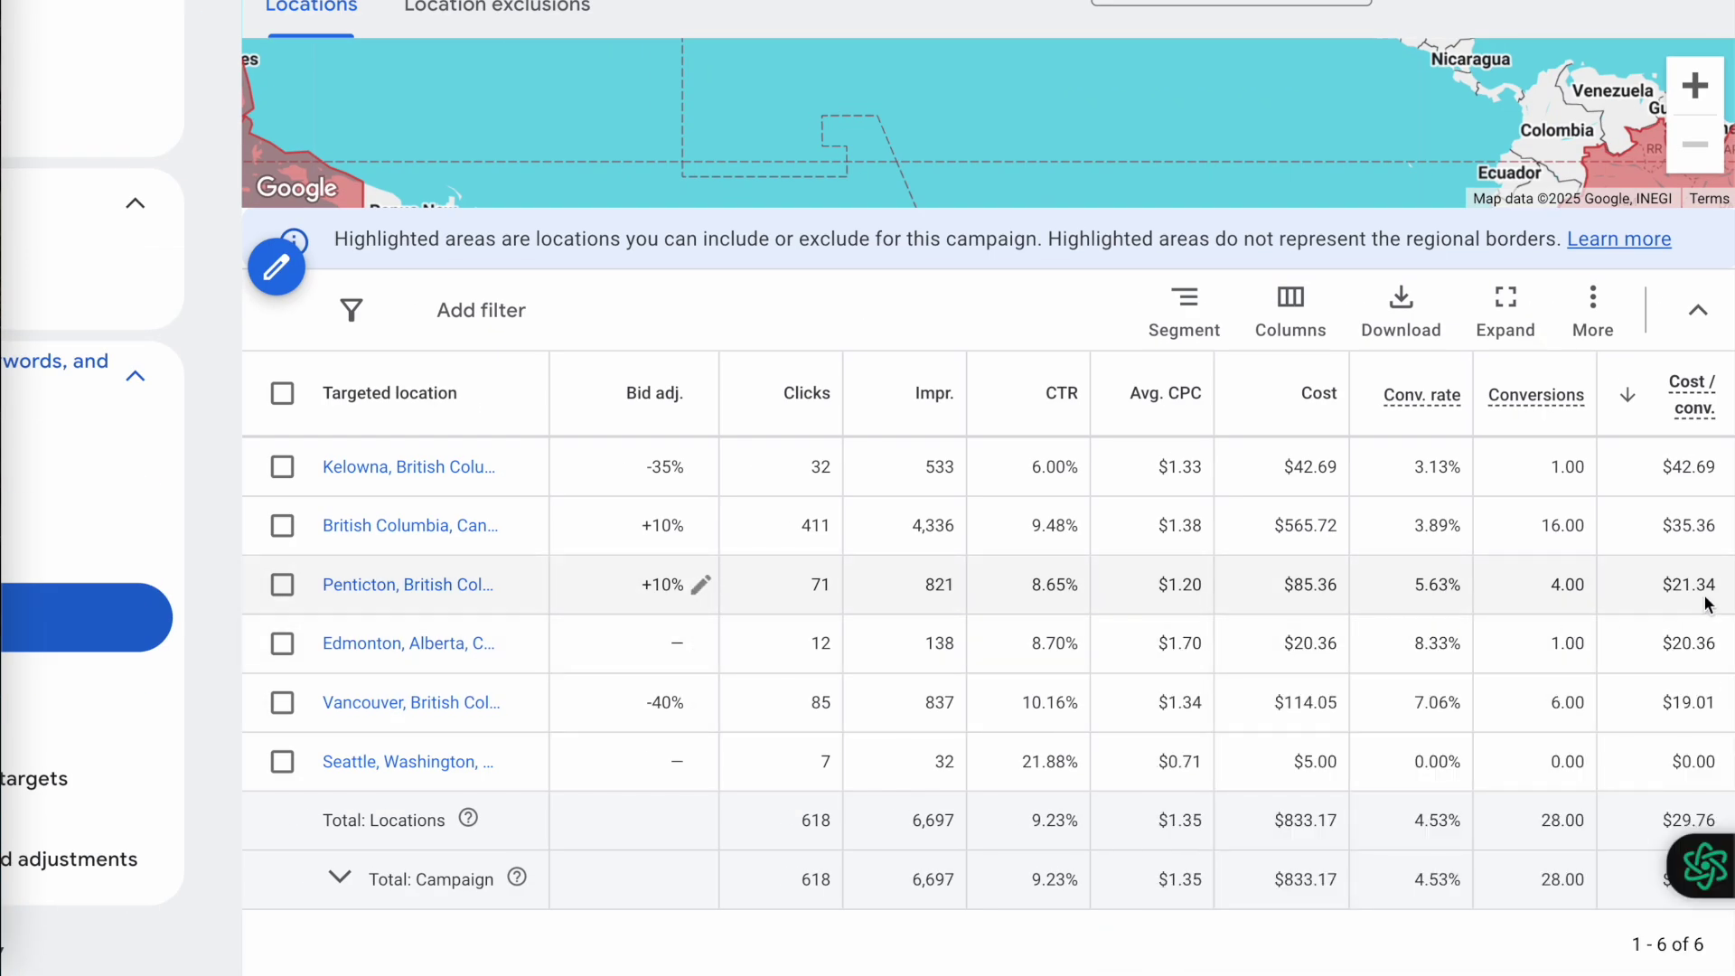
- Check British Columbia's cost per conversion and set that location's bid adjustment to an increase of 8%
double_click(1681, 526)
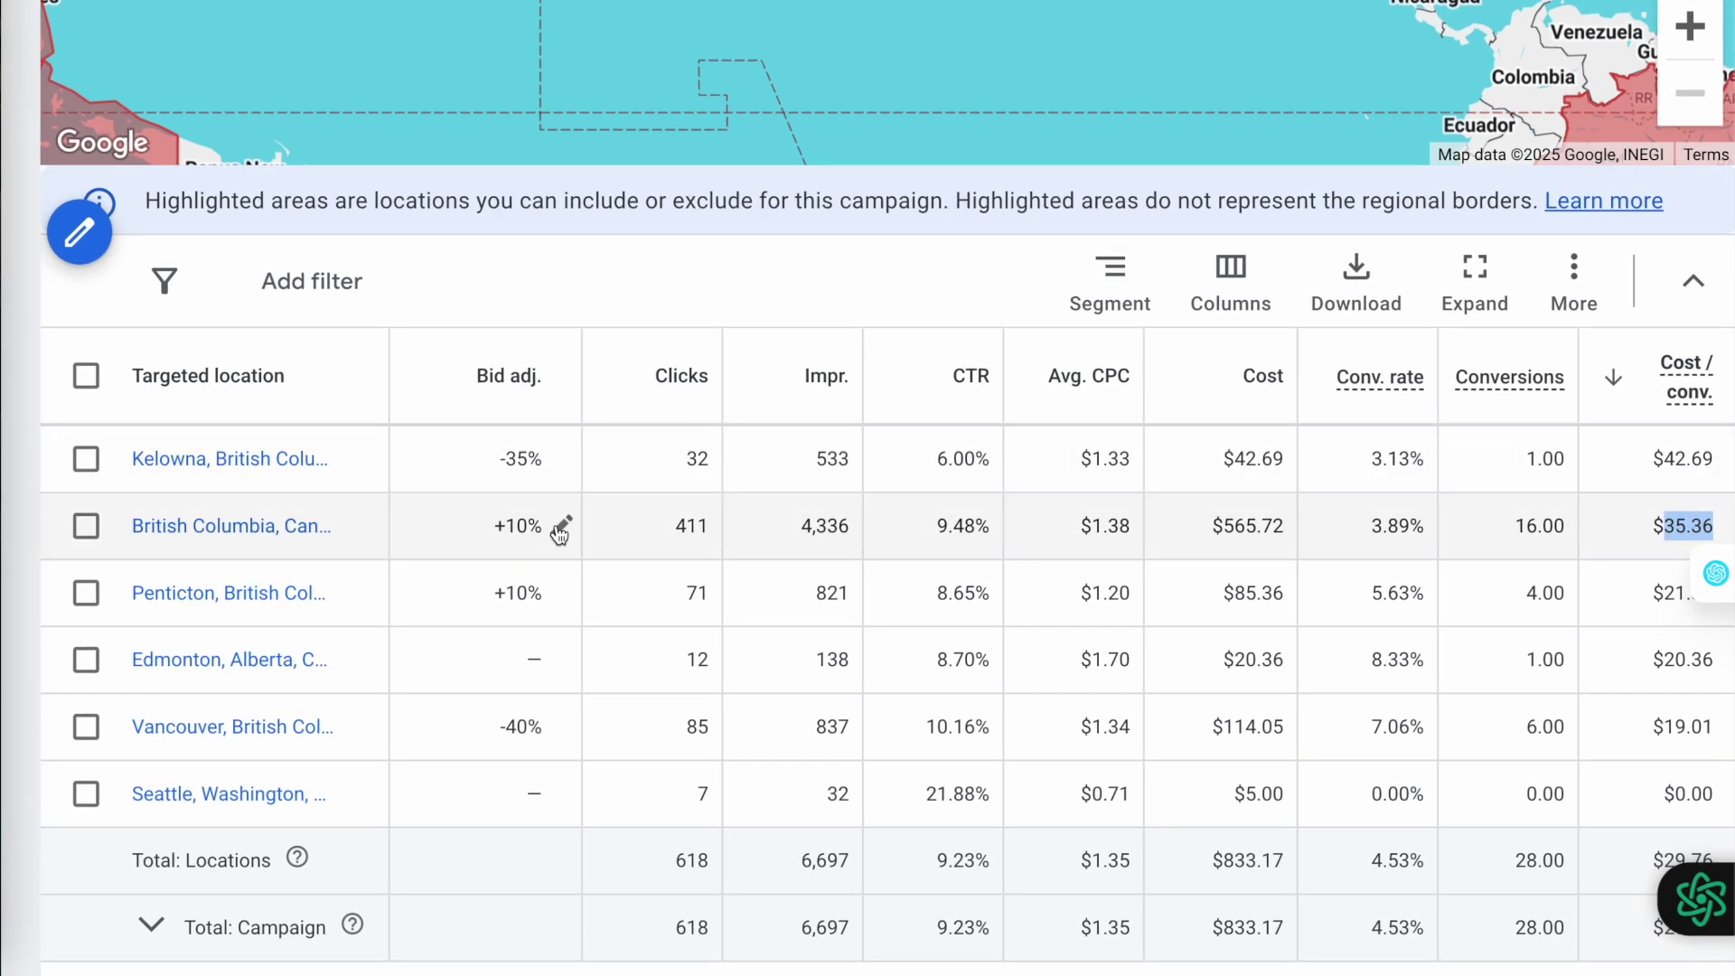
left_click(562, 526)
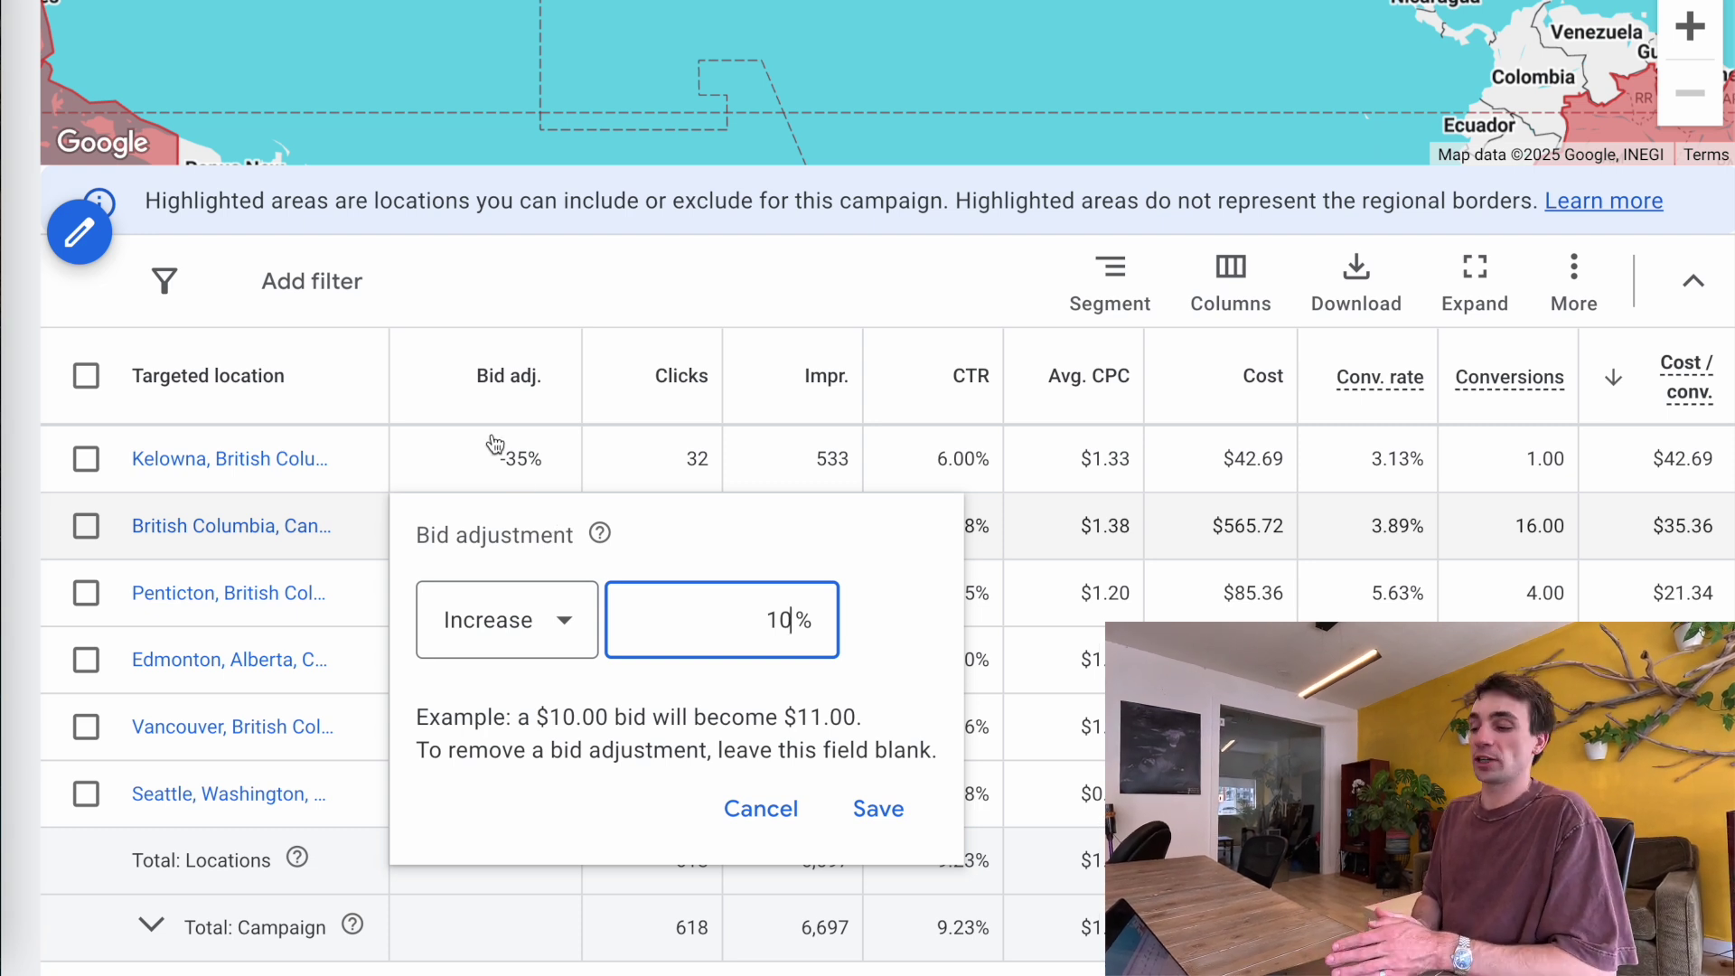
key("BackSpace")
key("BackSpace")
type("8")
key("Return")
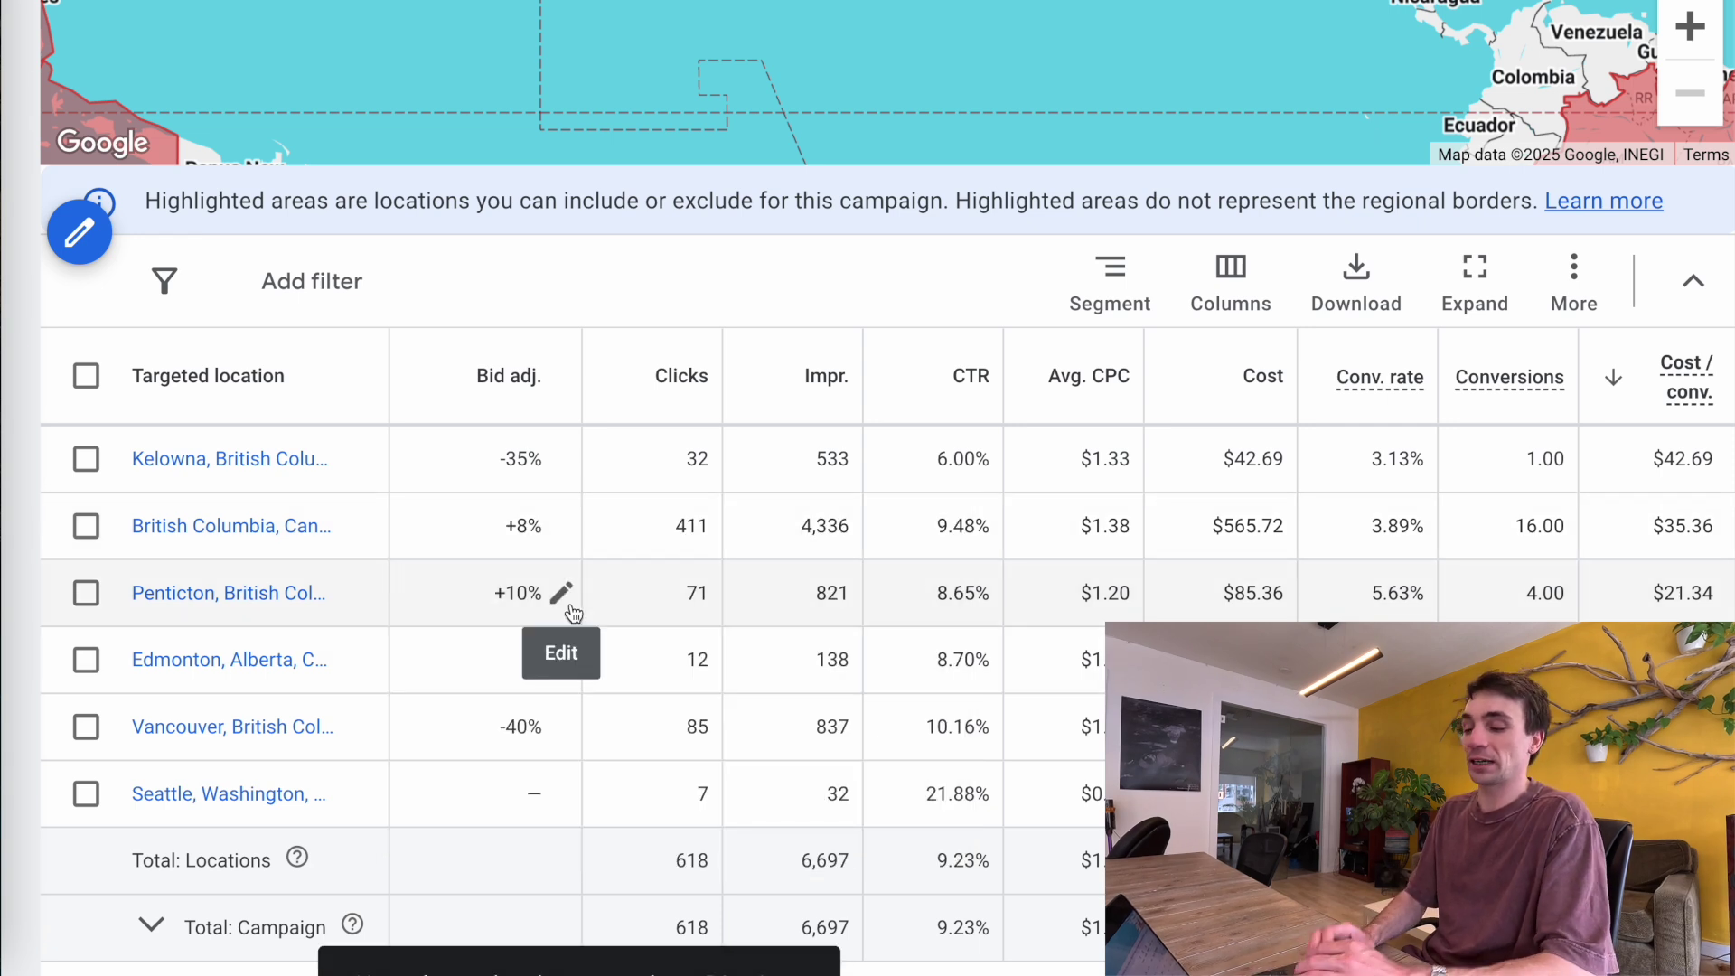
- Set the bid adjustment to an increase of 2% for Edmonton and an increase of 12% for Penticton
left_click(561, 661)
type("2")
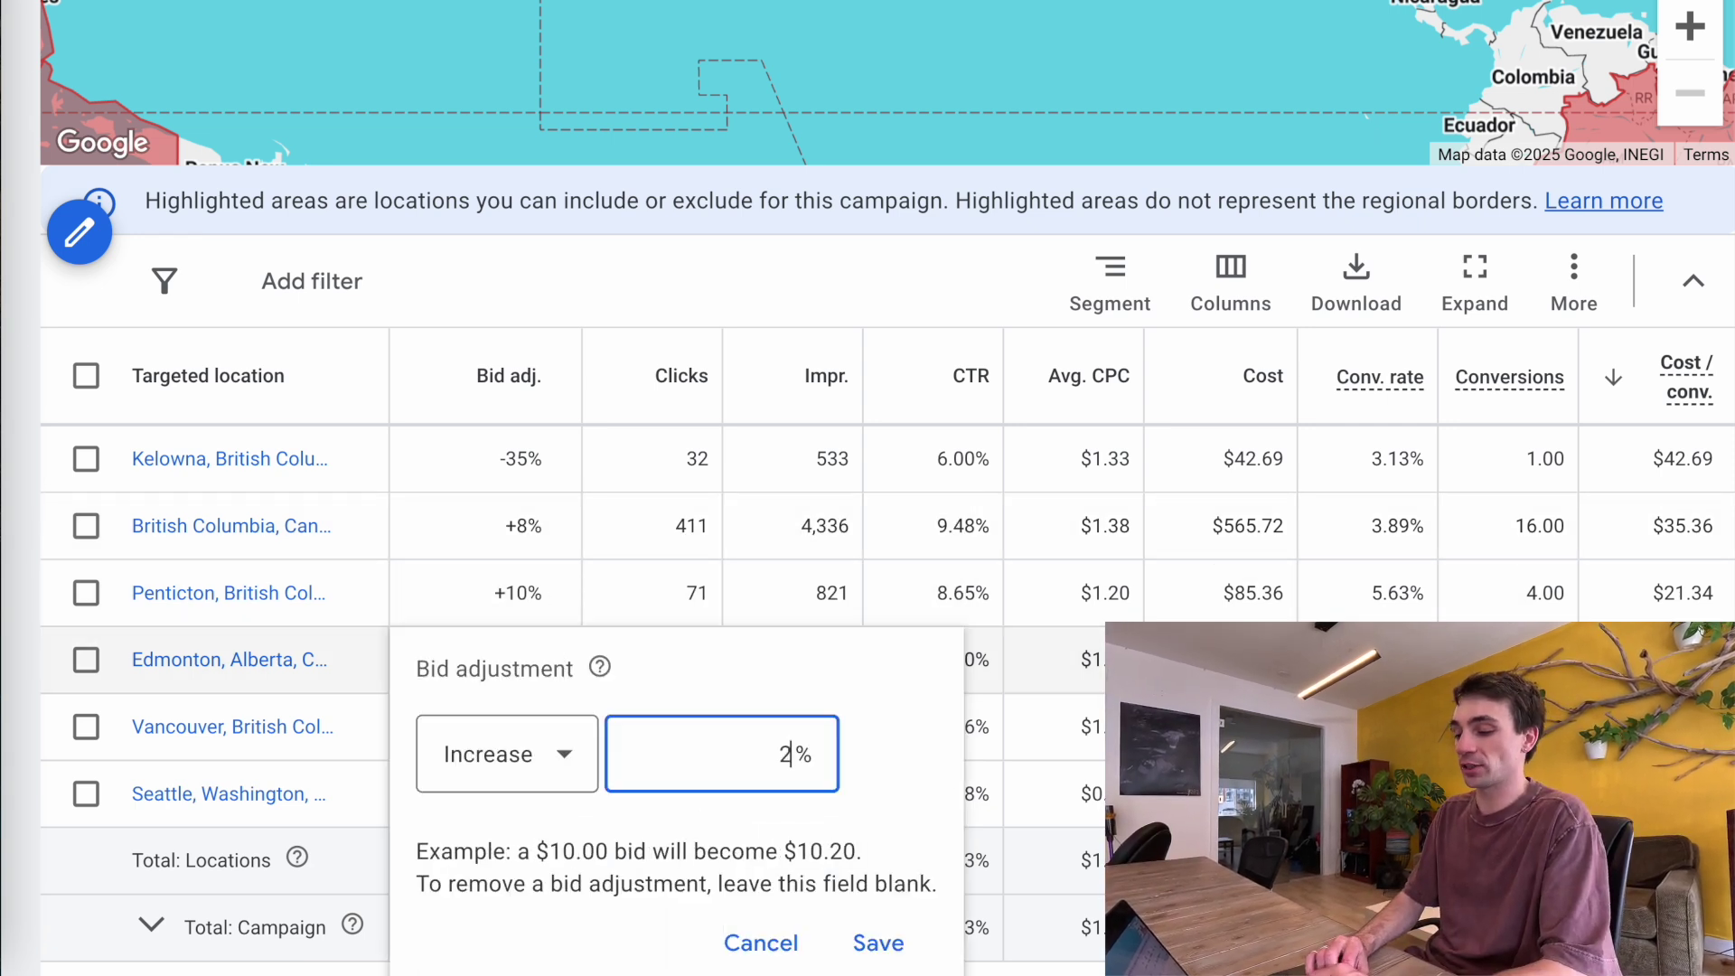
key("Return")
left_click(558, 592)
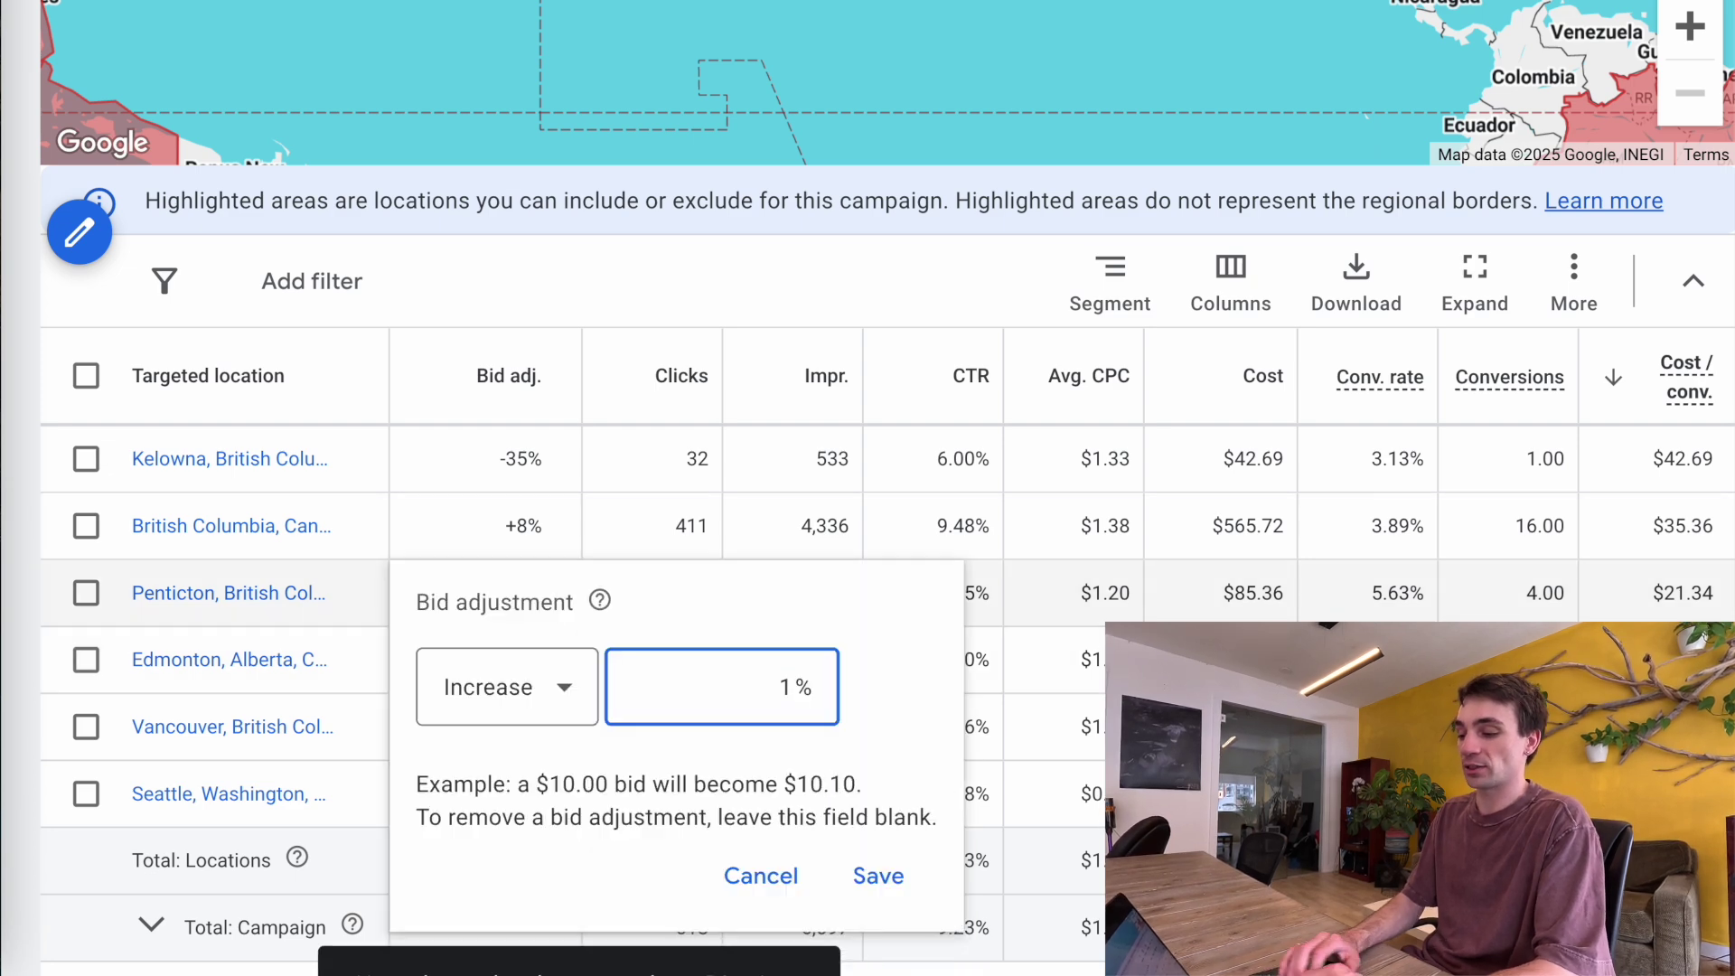
key("Return")
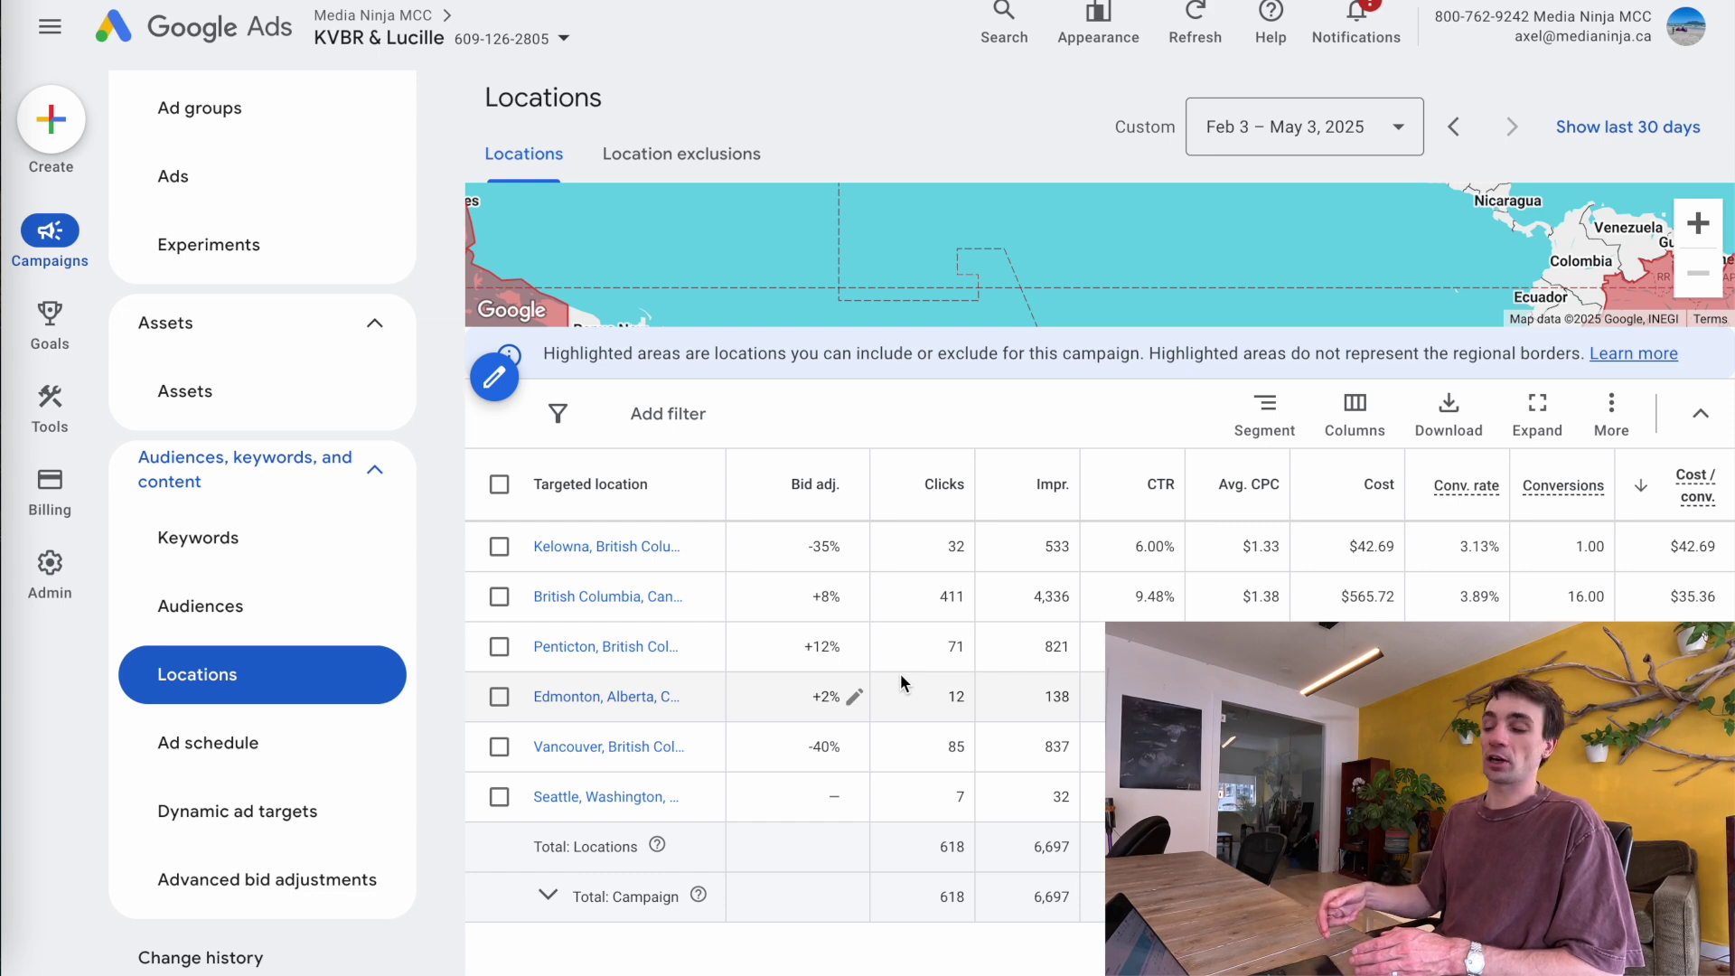
- Open the campaign's audiences and show the audience segments table with its conversion and cost per conversion columns
left_click(227, 633)
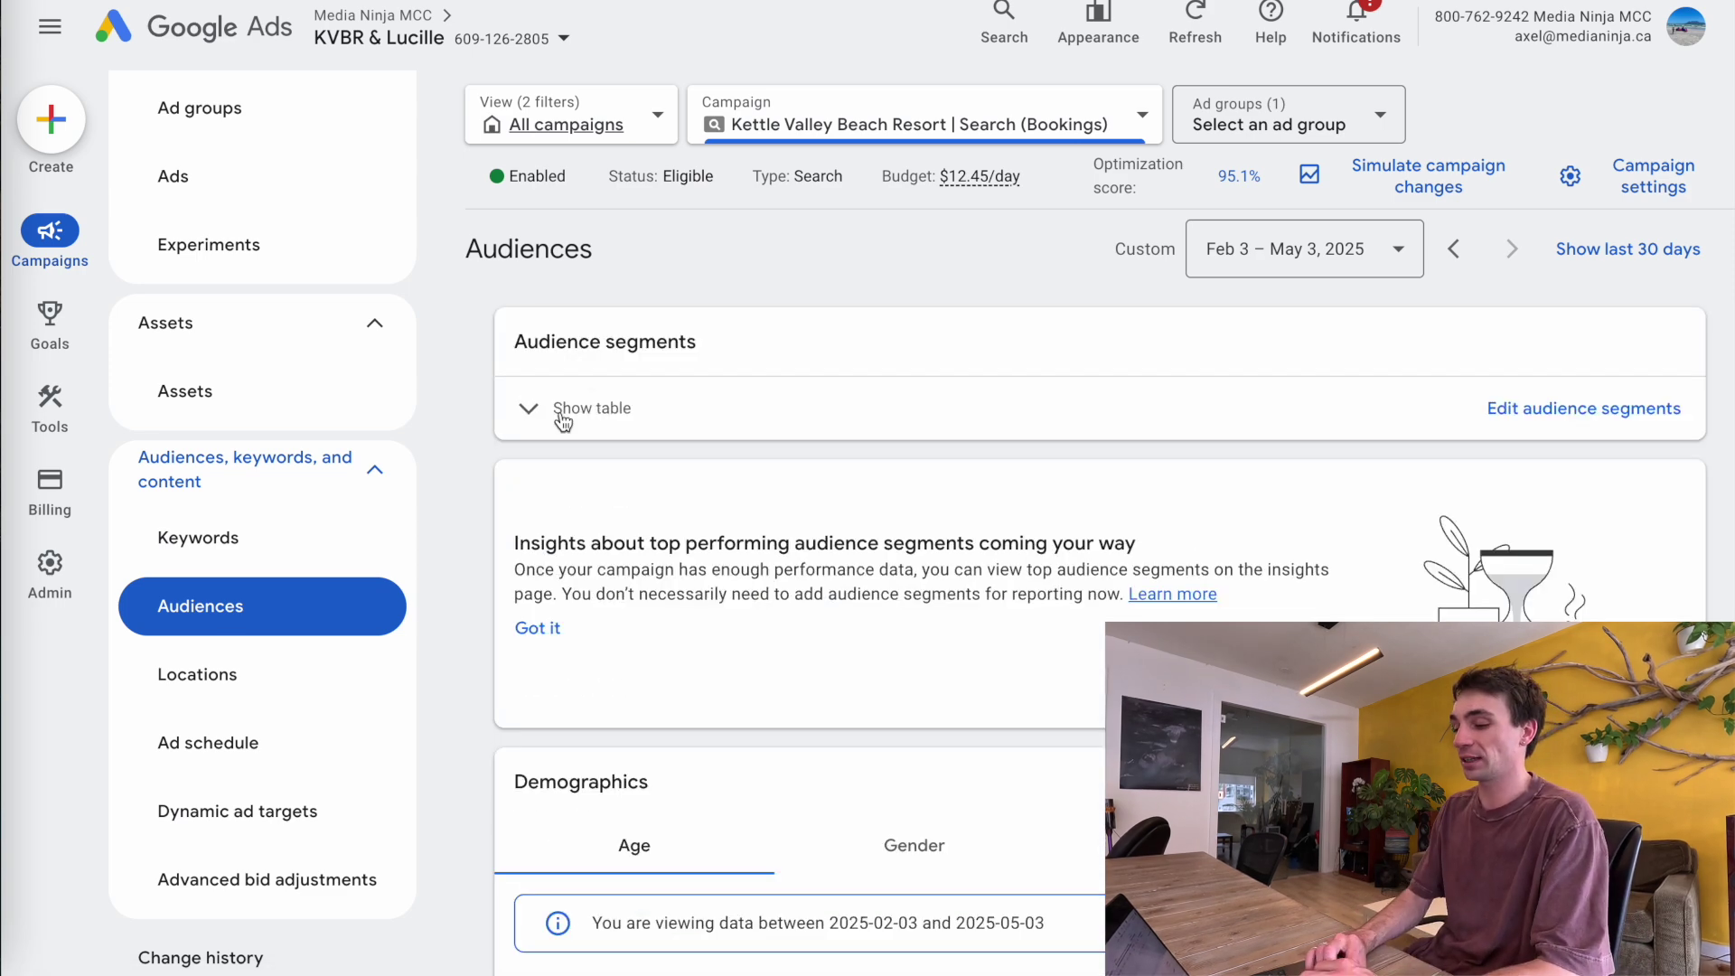
left_click(584, 405)
scroll(740, 543, "down", 5)
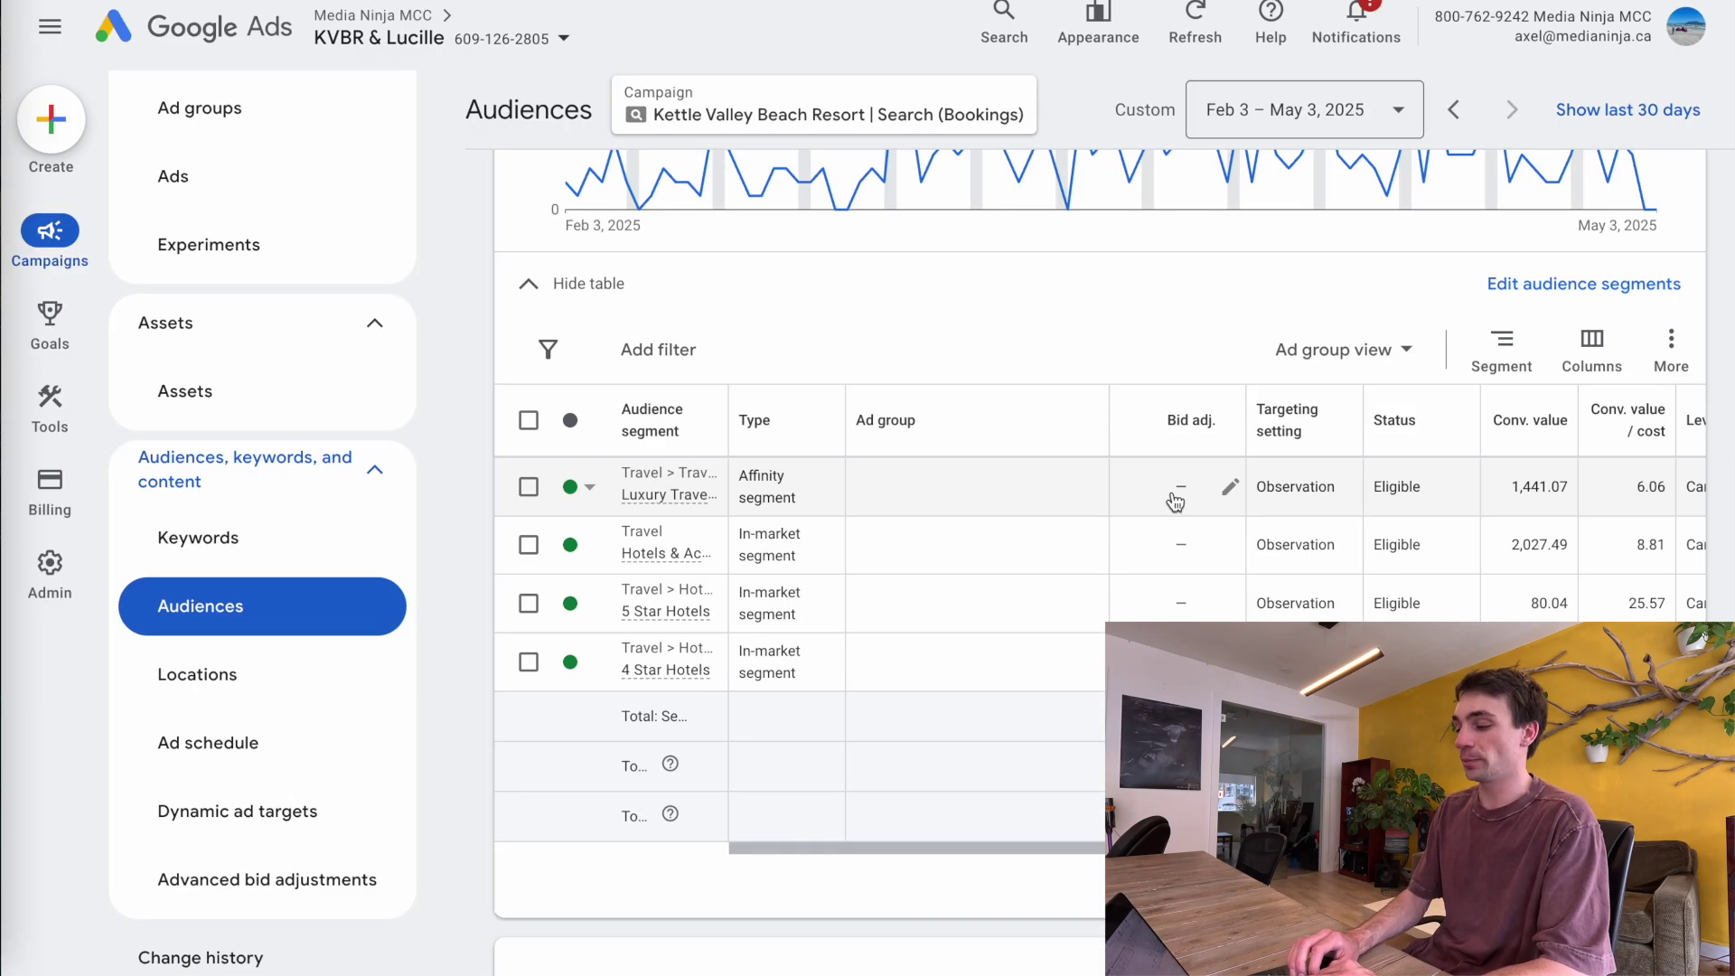
scroll(1173, 494, "right", 5)
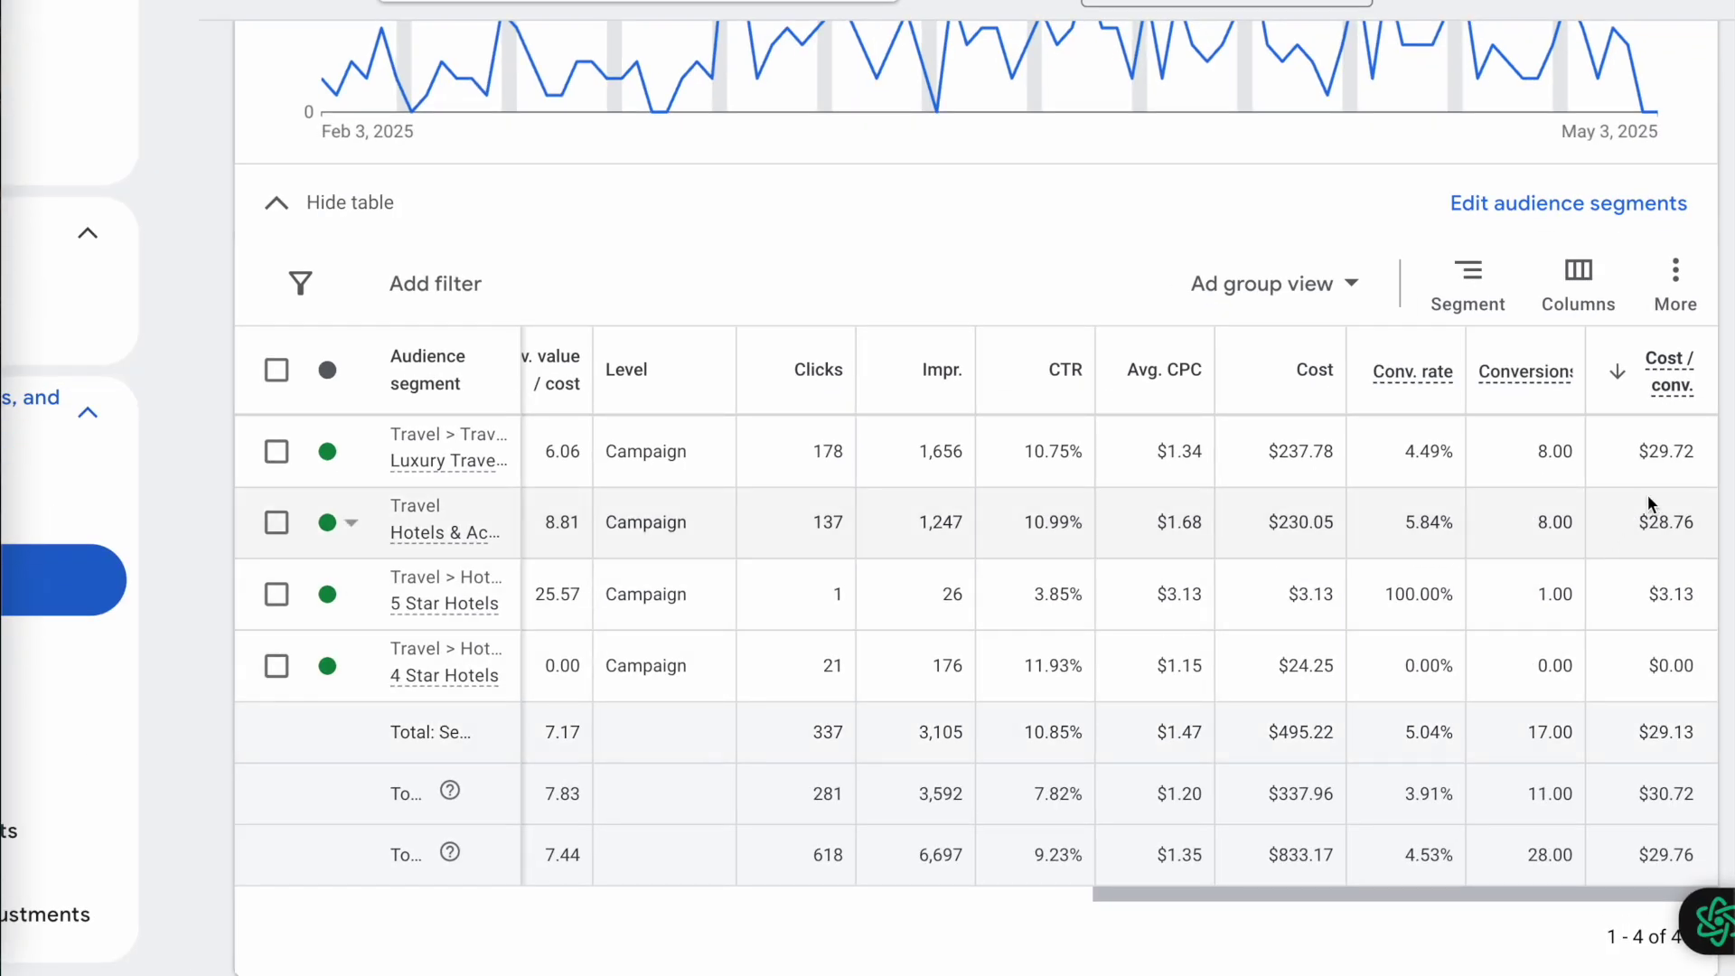
- Compare the cost per conversion of the luxury travel, hotels and 5 Star Hotels segments, and check the 5 Star Hotels conversions
double_click(1669, 449)
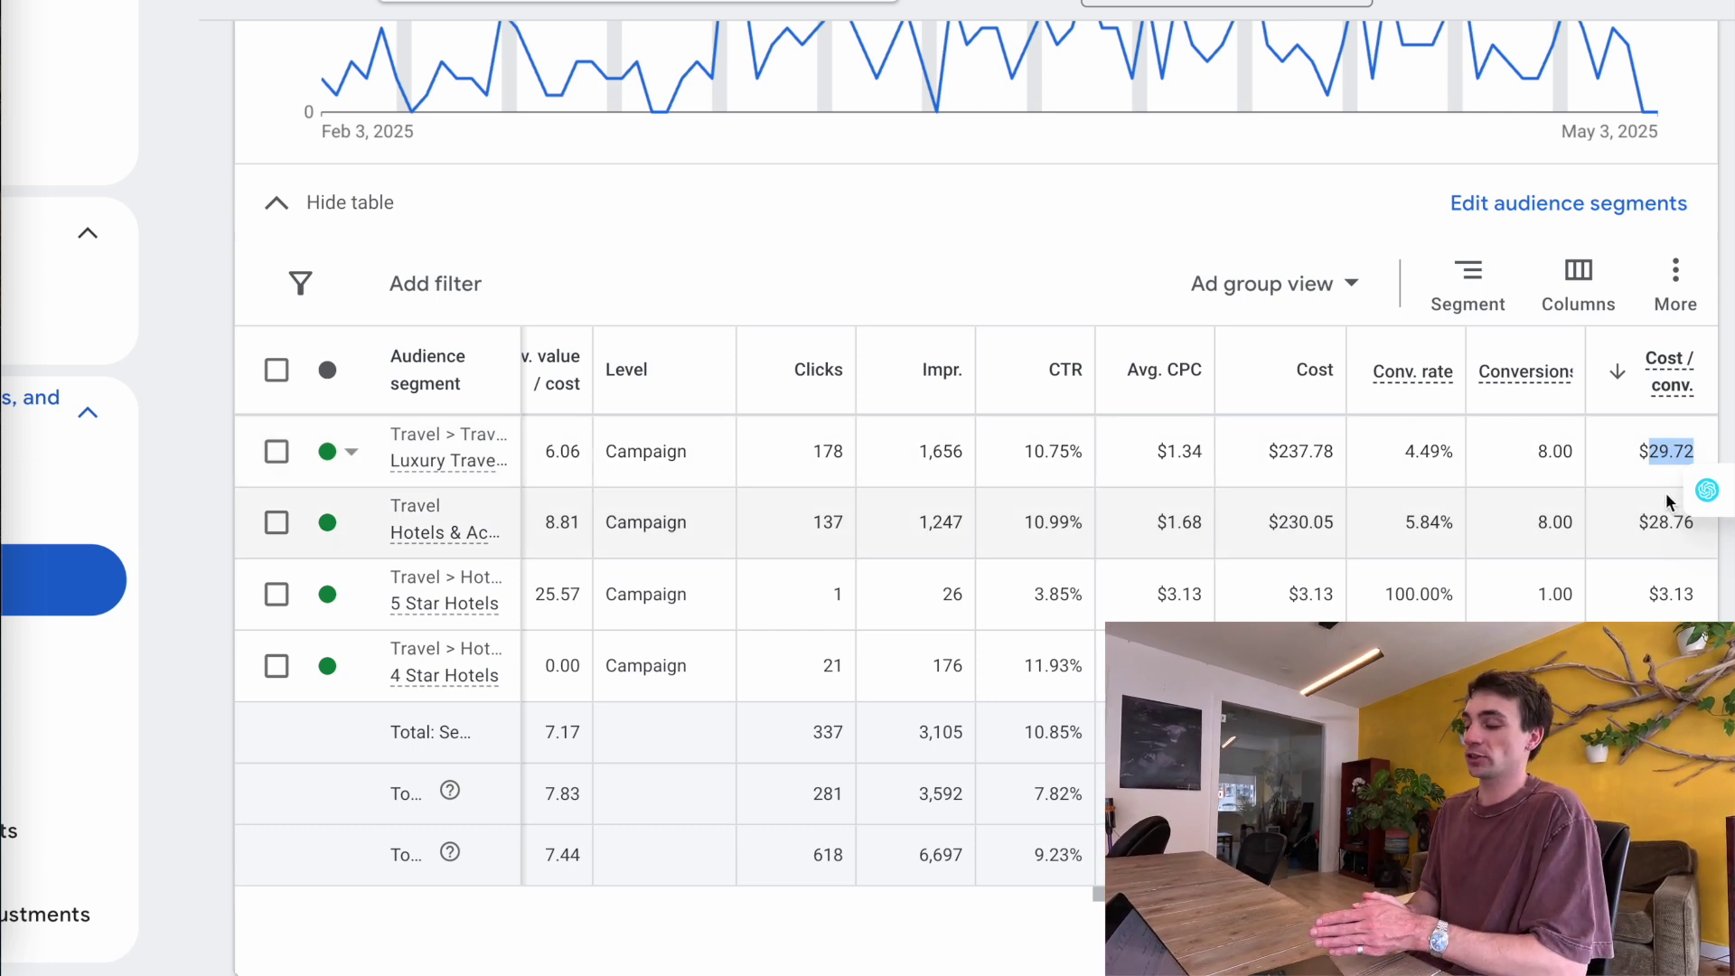
double_click(1663, 522)
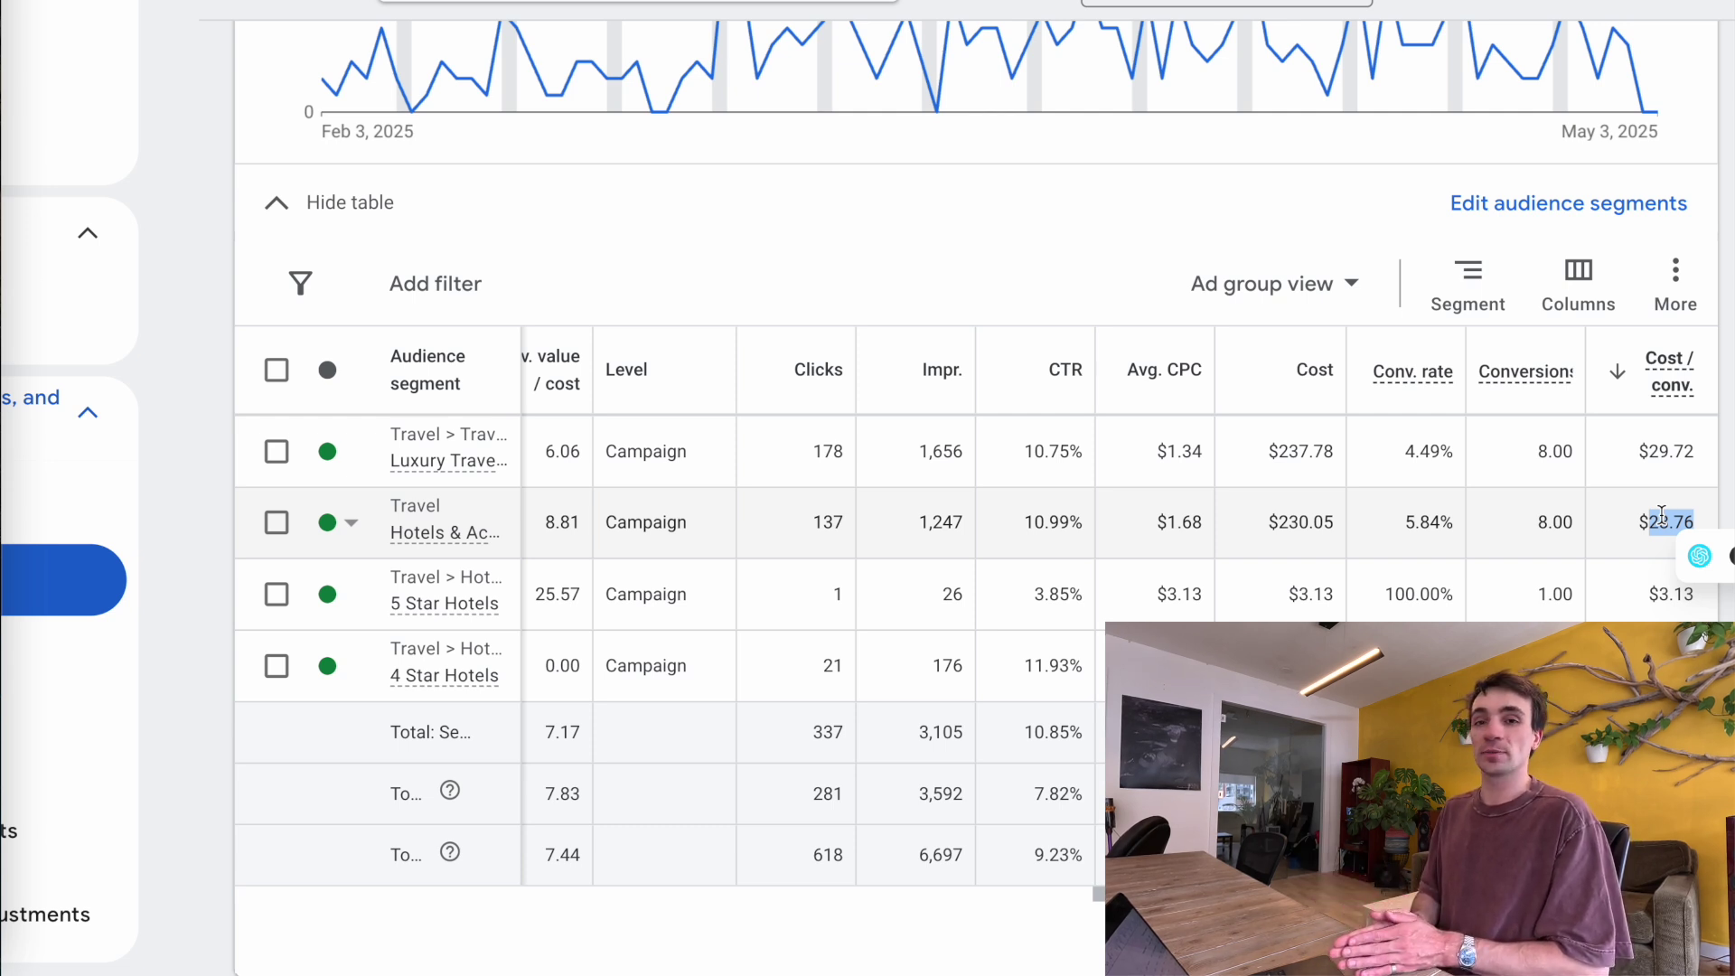
double_click(1668, 589)
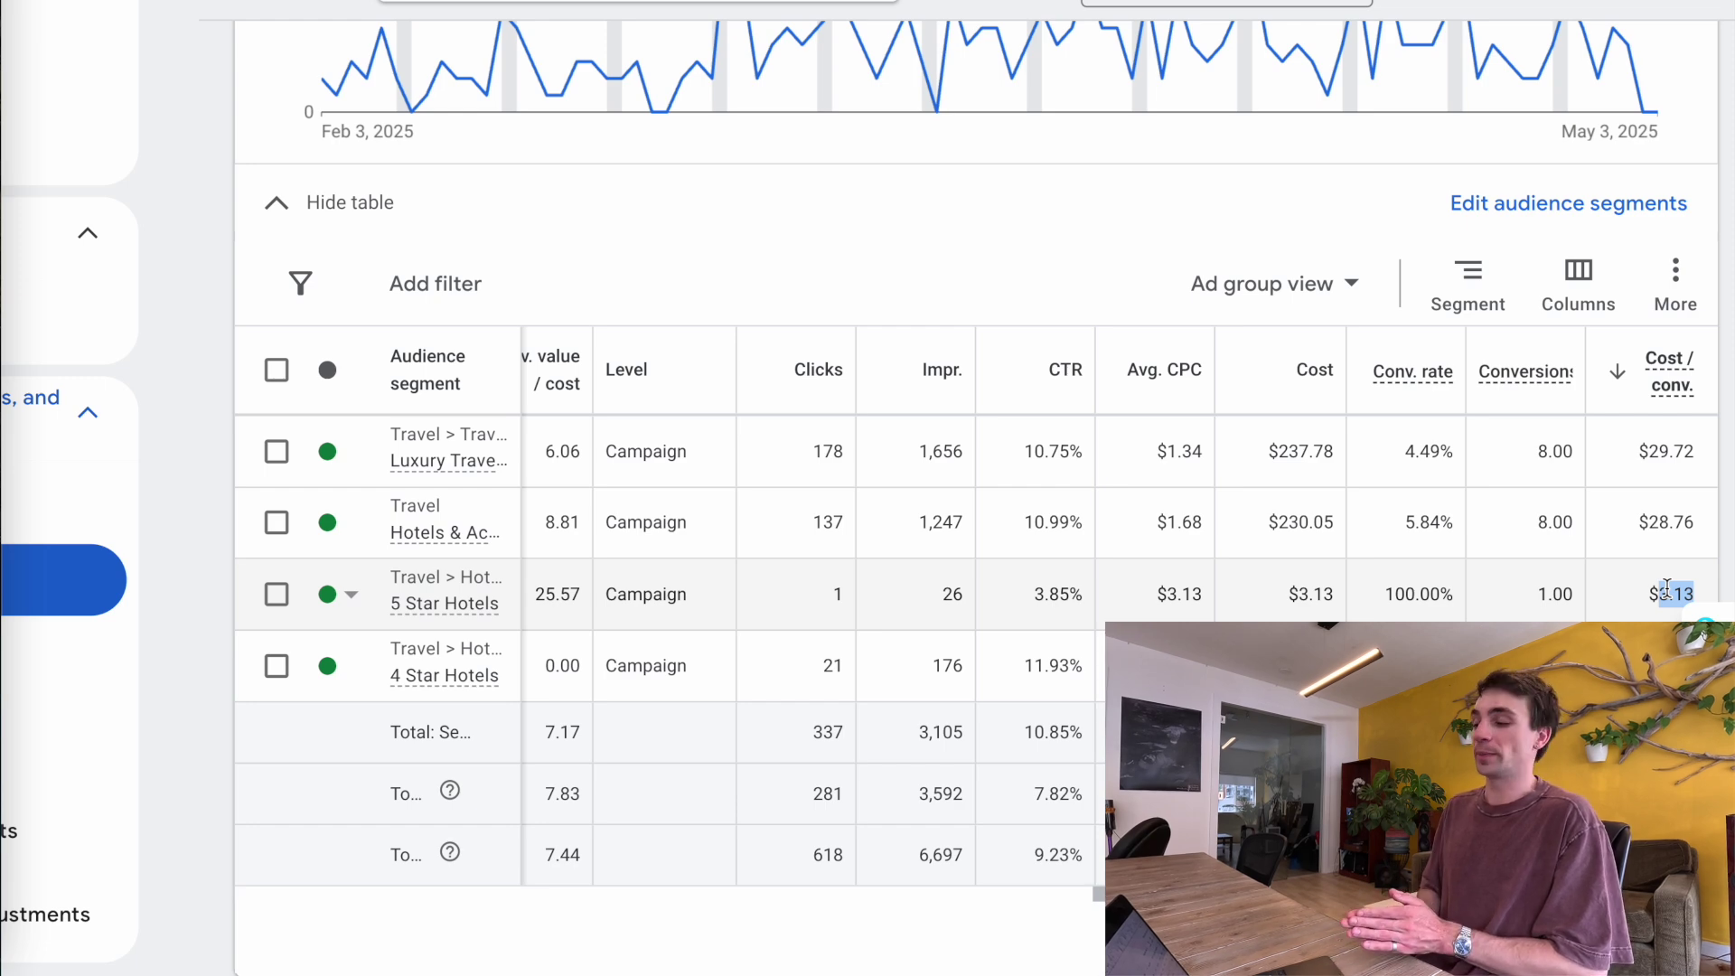
double_click(1551, 589)
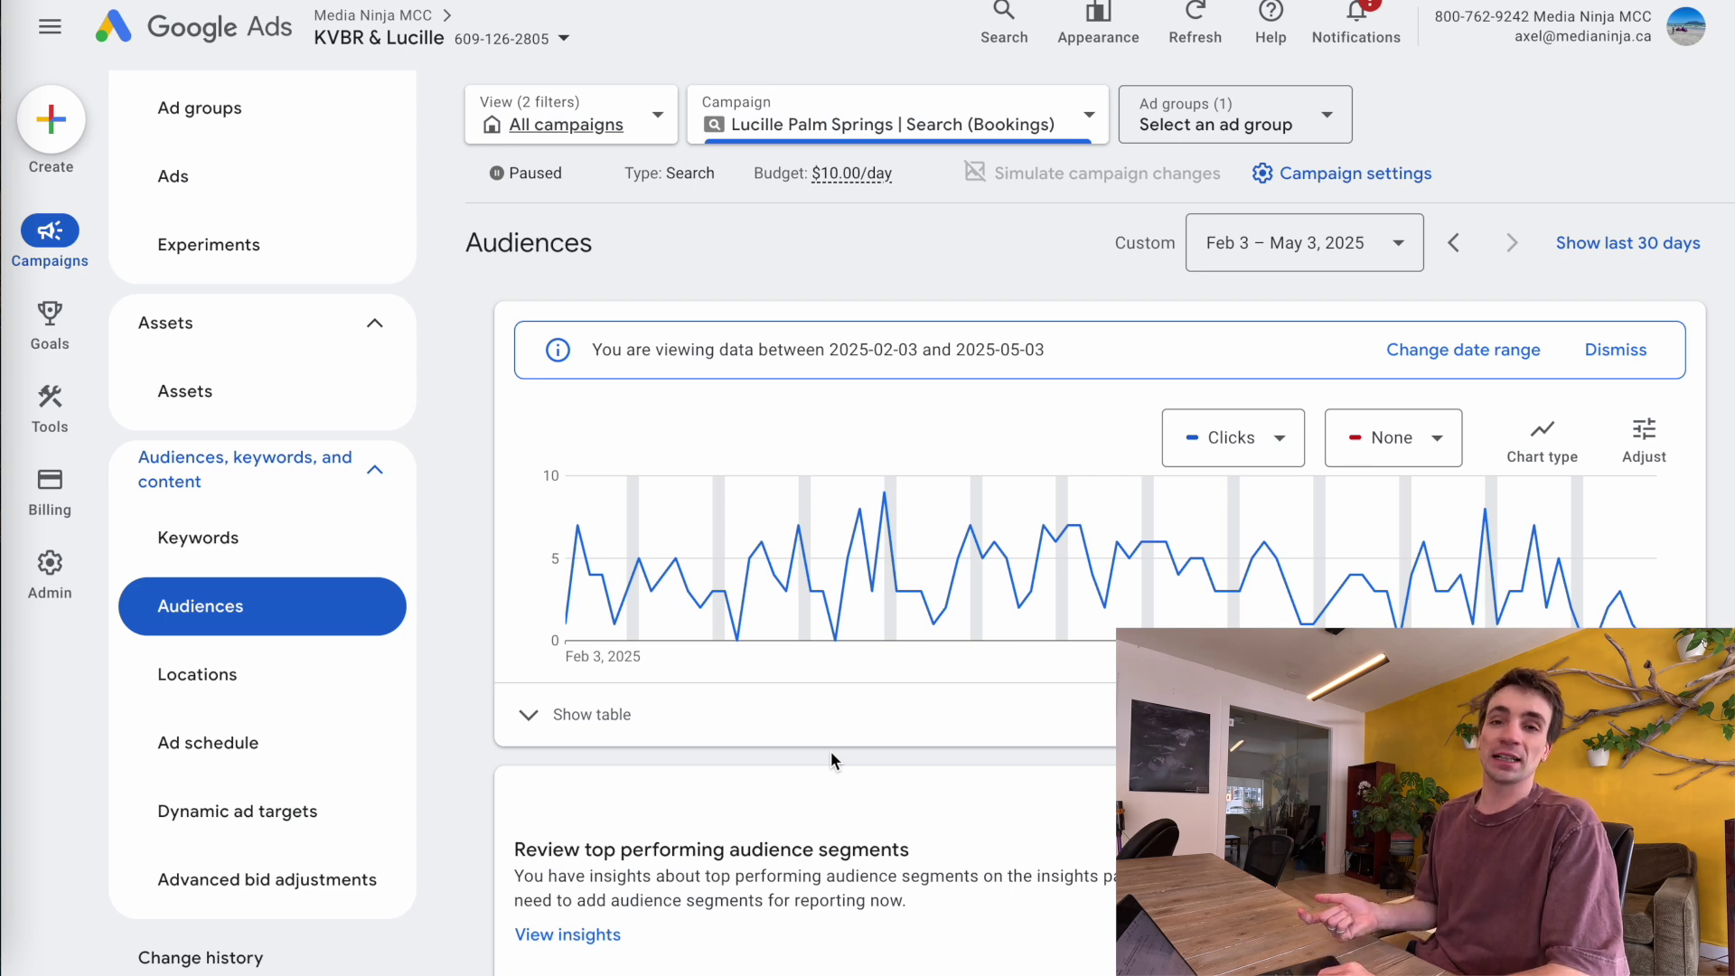
- Open the campaign's keywords and review each keyword's match type, conversions and cost per conversion, including the totals
left_click(226, 550)
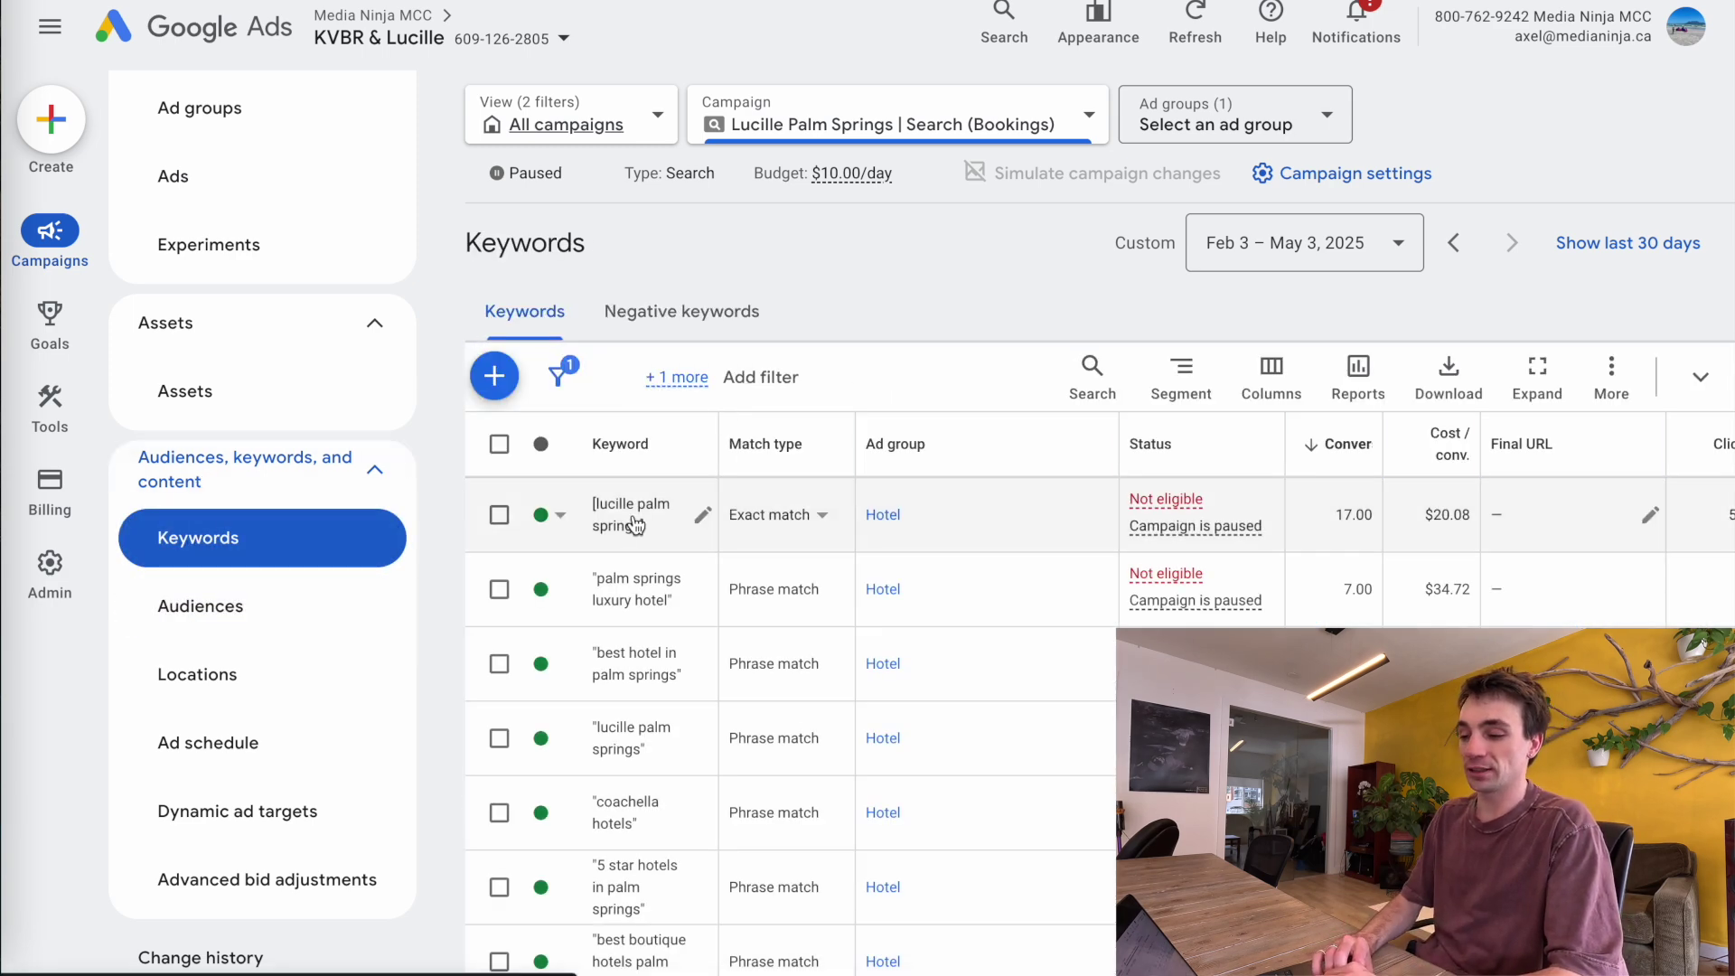
scroll(690, 369, "down", 3)
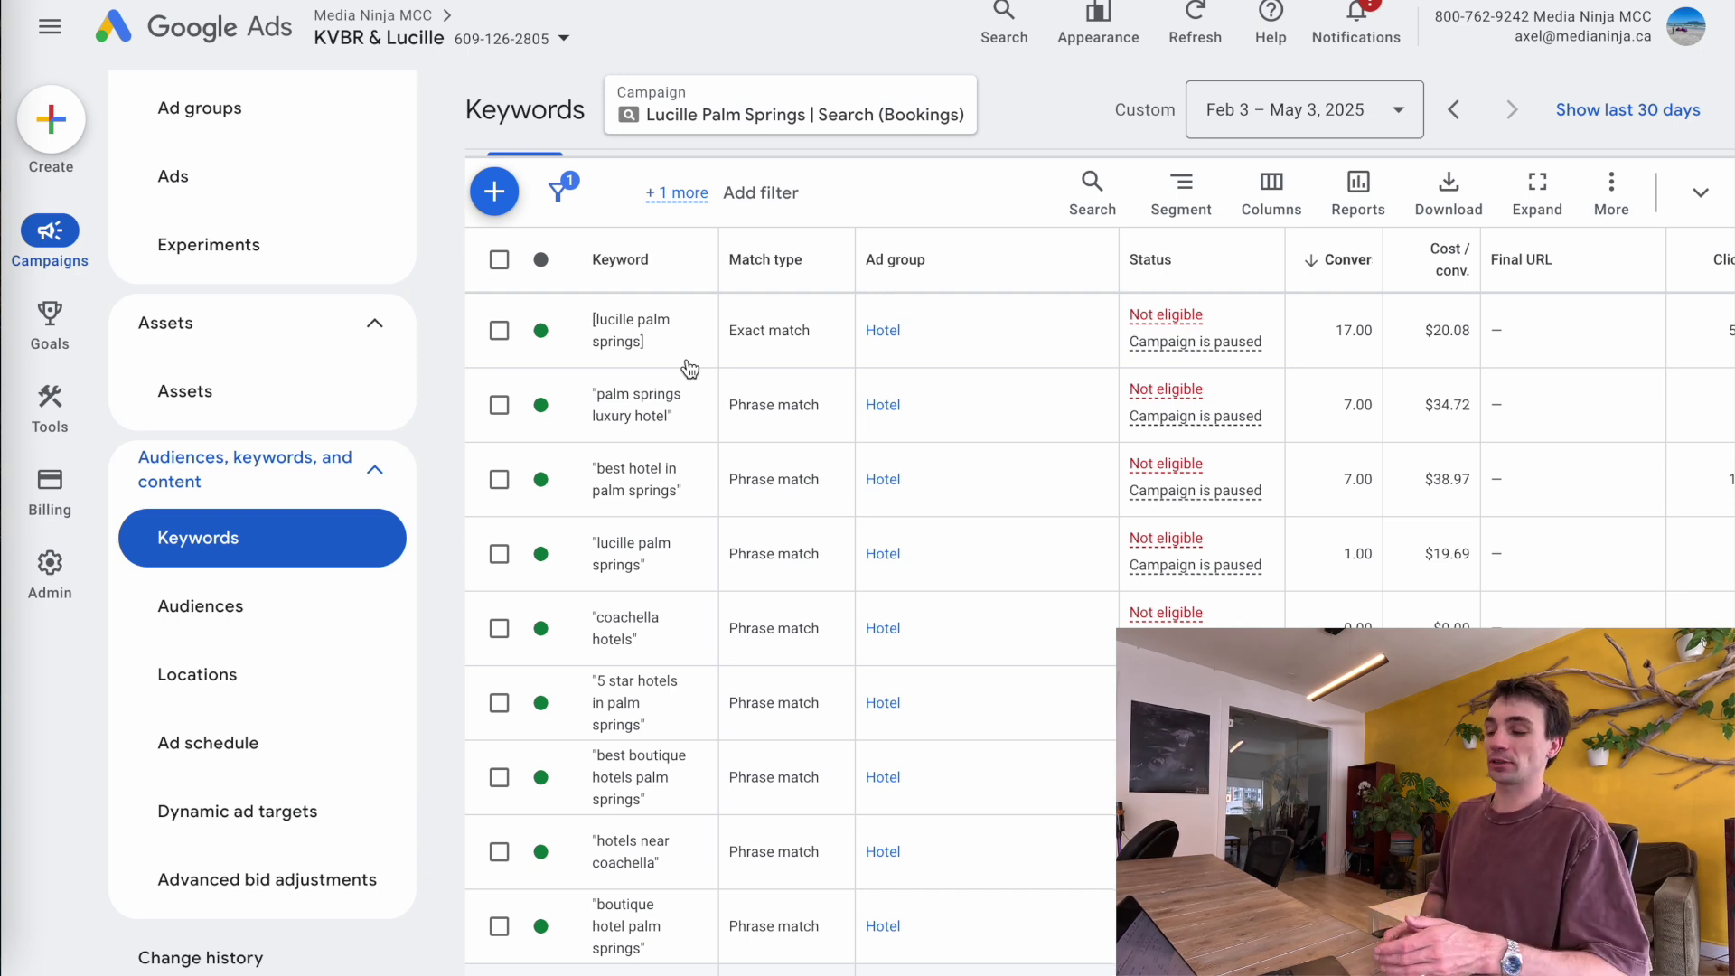
scroll(690, 368, "down", 3)
scroll(686, 365, "up", 2)
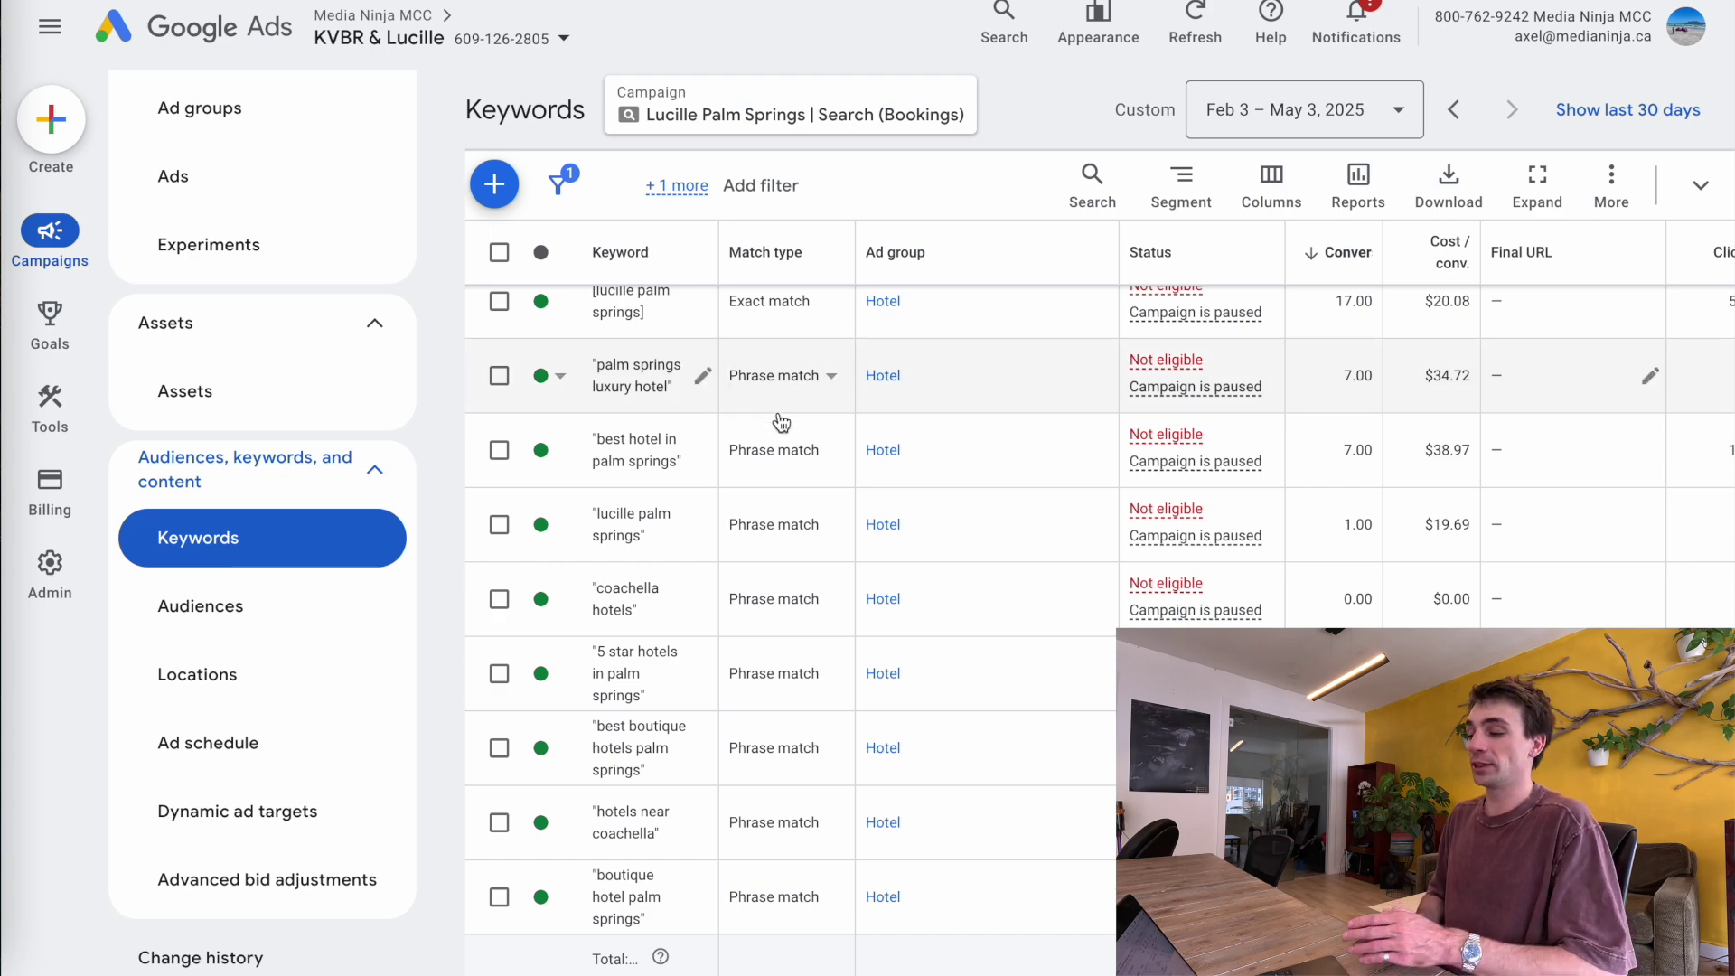
scroll(777, 389, "up", 5)
scroll(1102, 326, "down", 1)
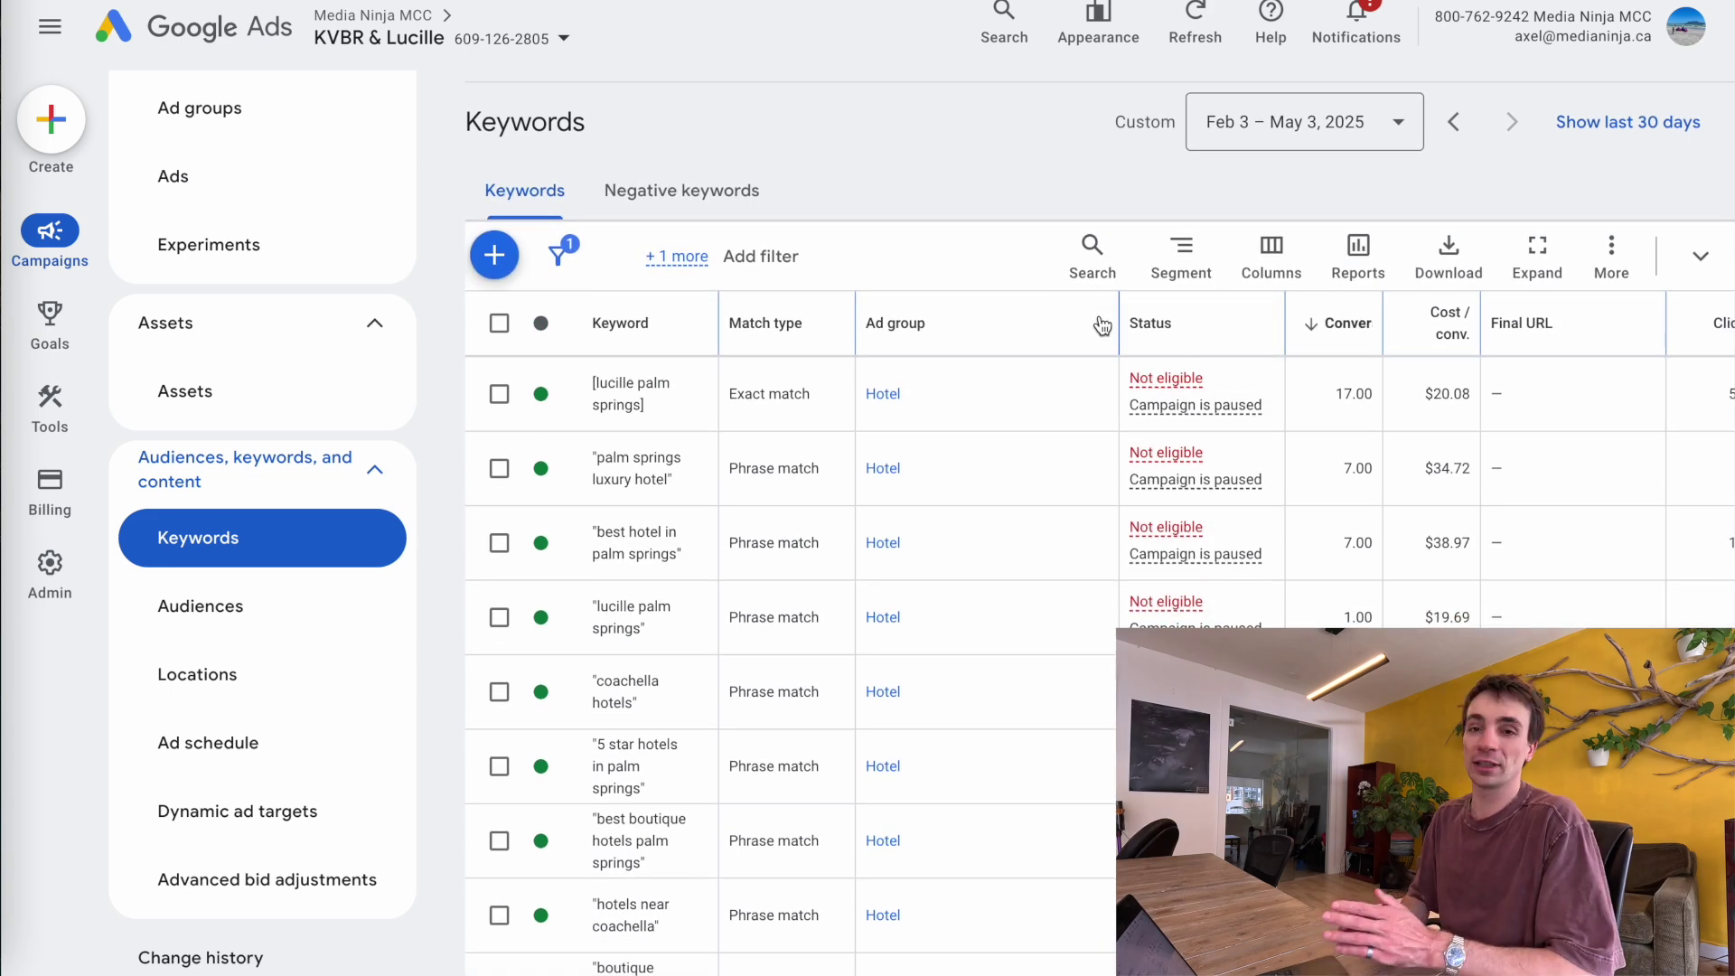
scroll(1317, 515, "down", 4)
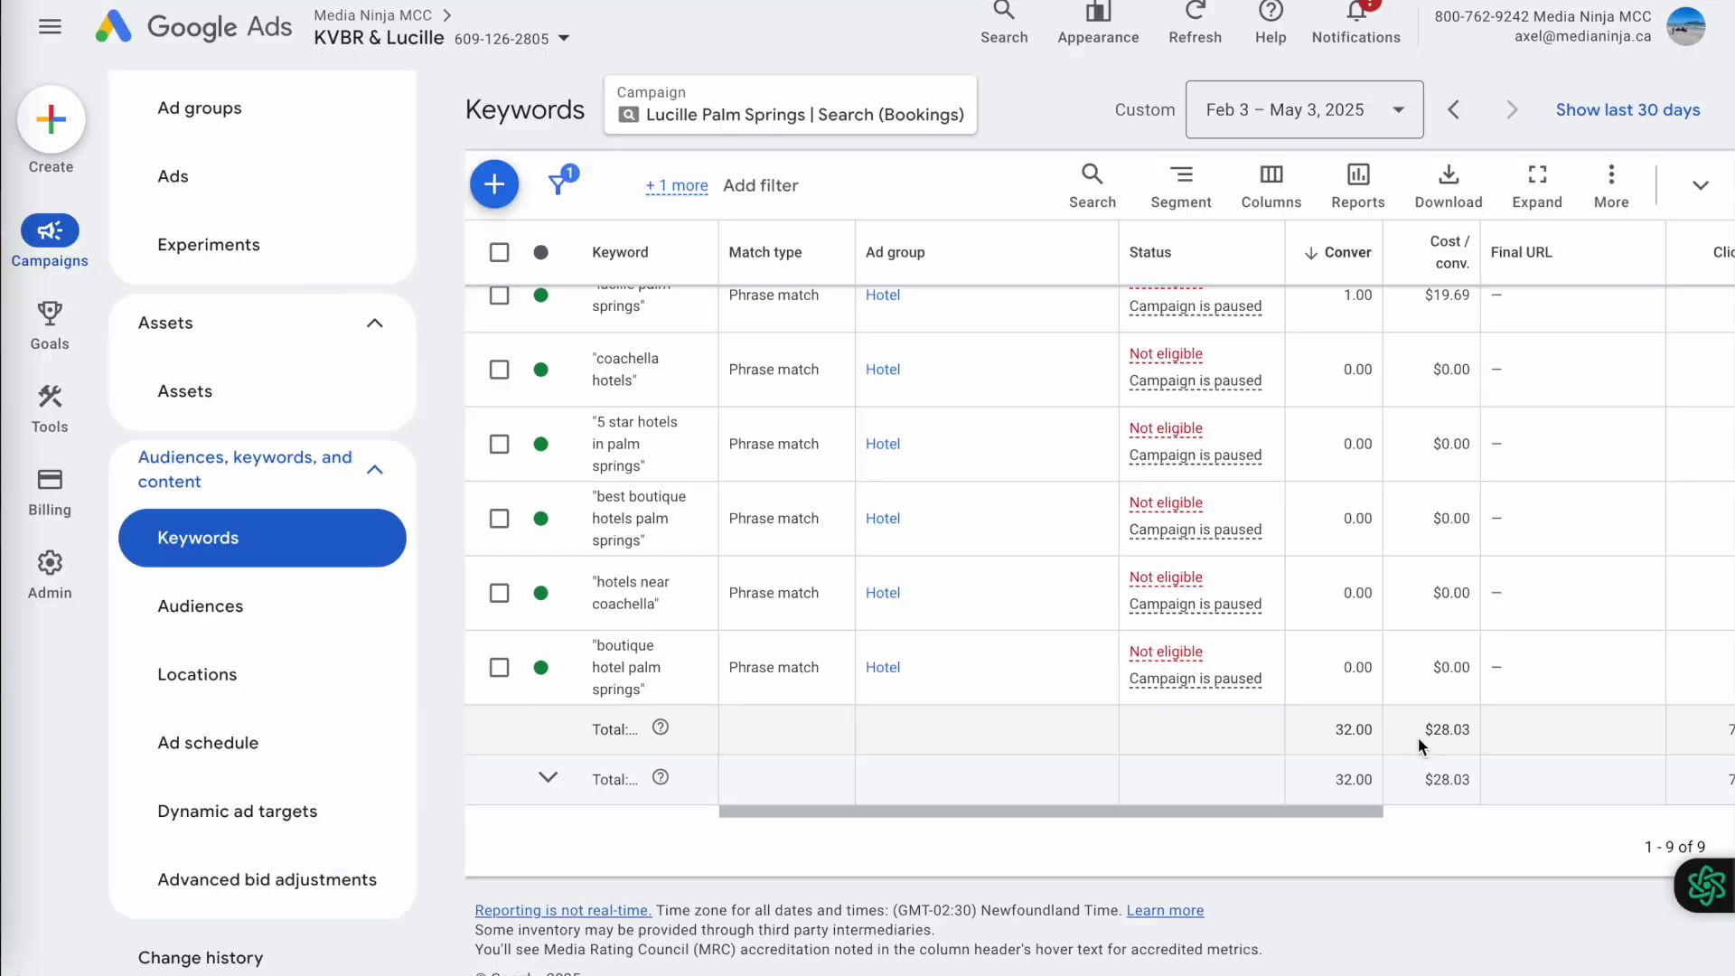
scroll(1441, 642, "up", 6)
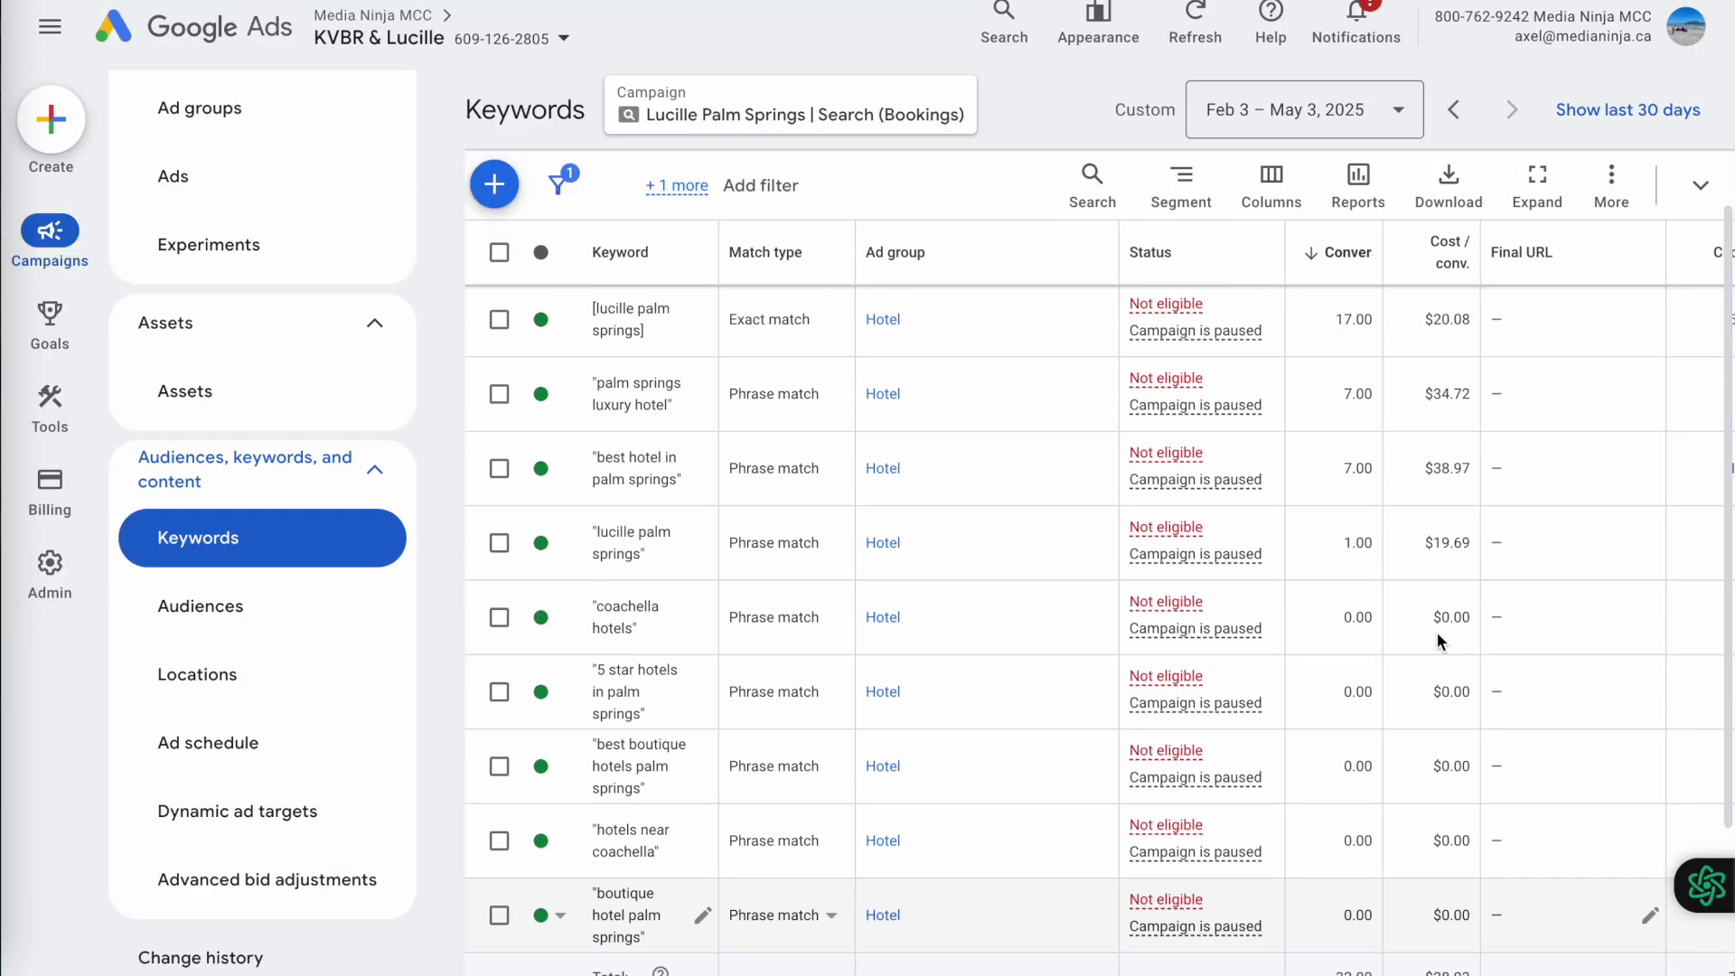
- Compare the cost per conversion of the exact match and phrase match "lucille palm springs", "palm springs luxury hotel" and "best hotel in palm springs" keywords
mouse_move(1431, 366)
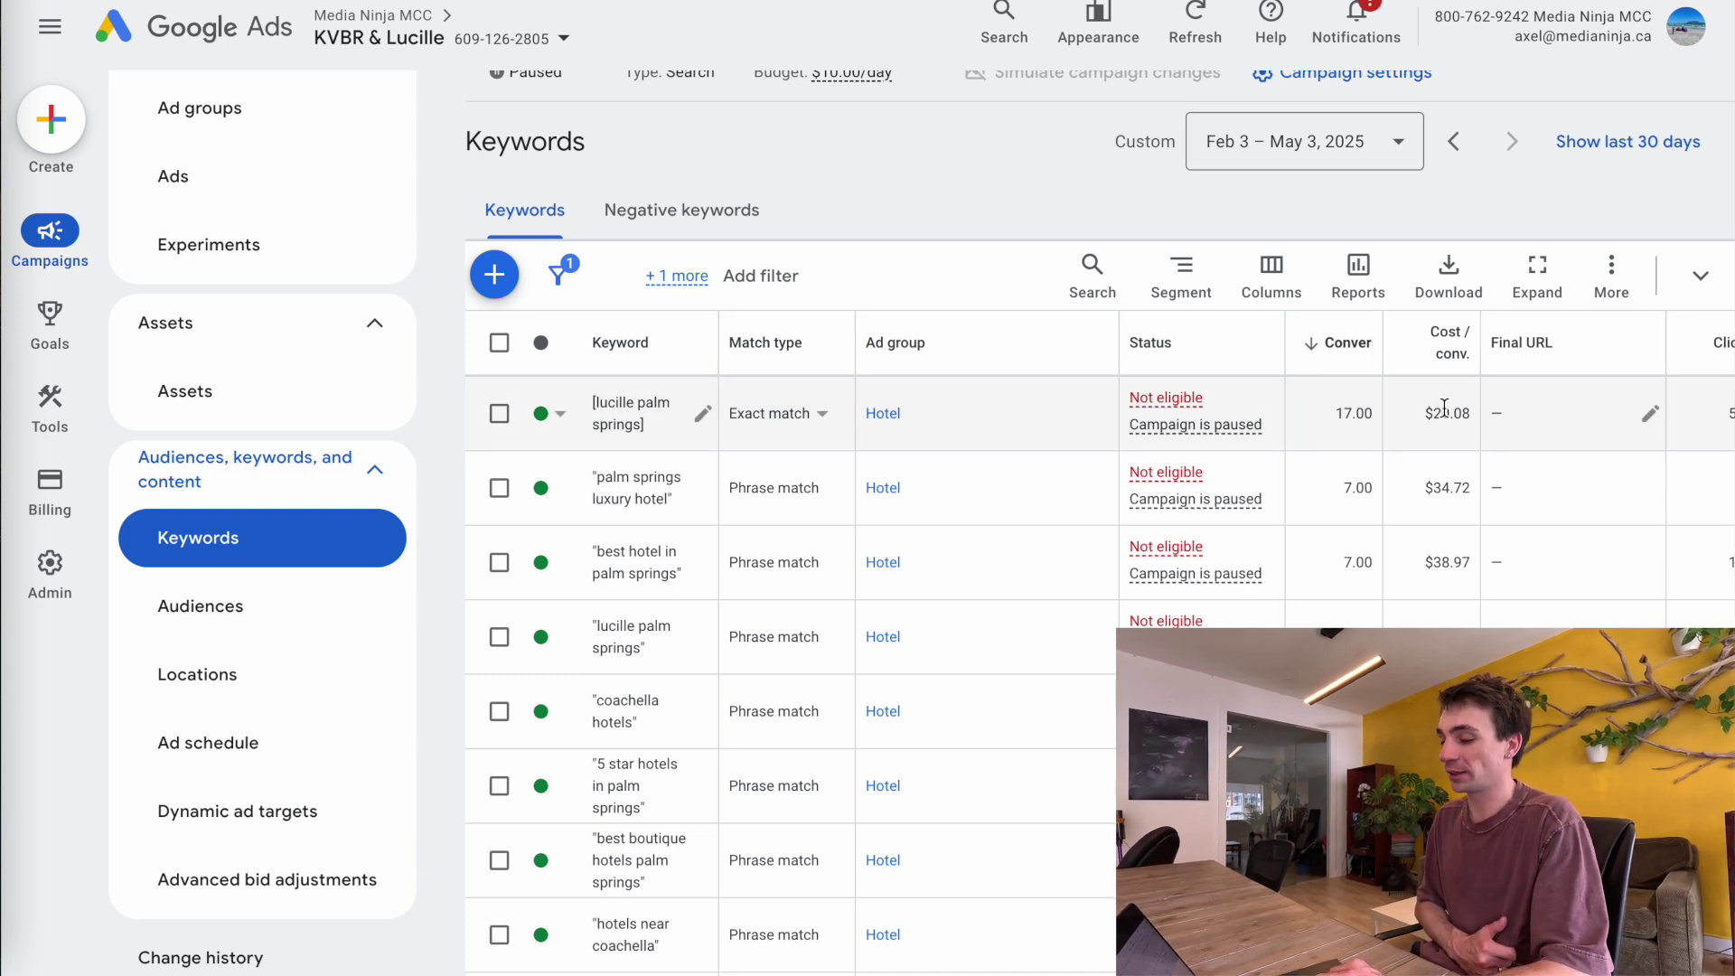
double_click(1451, 487)
double_click(1436, 566)
double_click(1430, 633)
left_click(1434, 483)
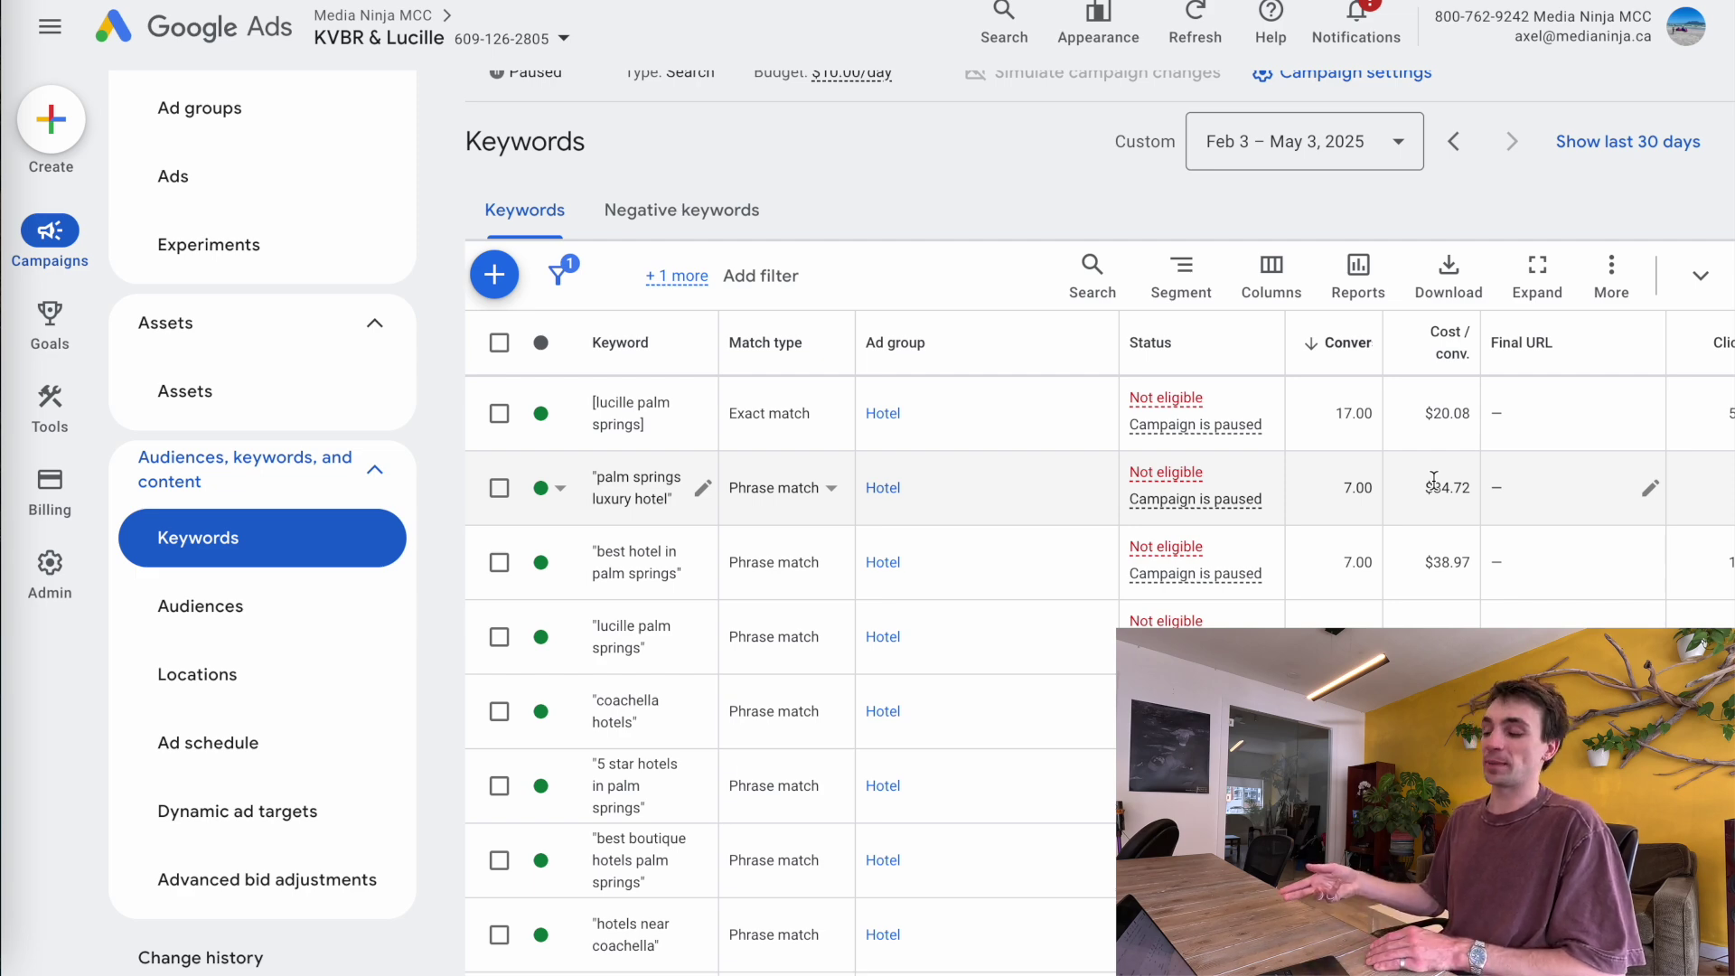
- Check the cost per conversion and total cost of the "coachella hotels" keyword and the other keywords without conversions
scroll(1425, 538, "down", 1)
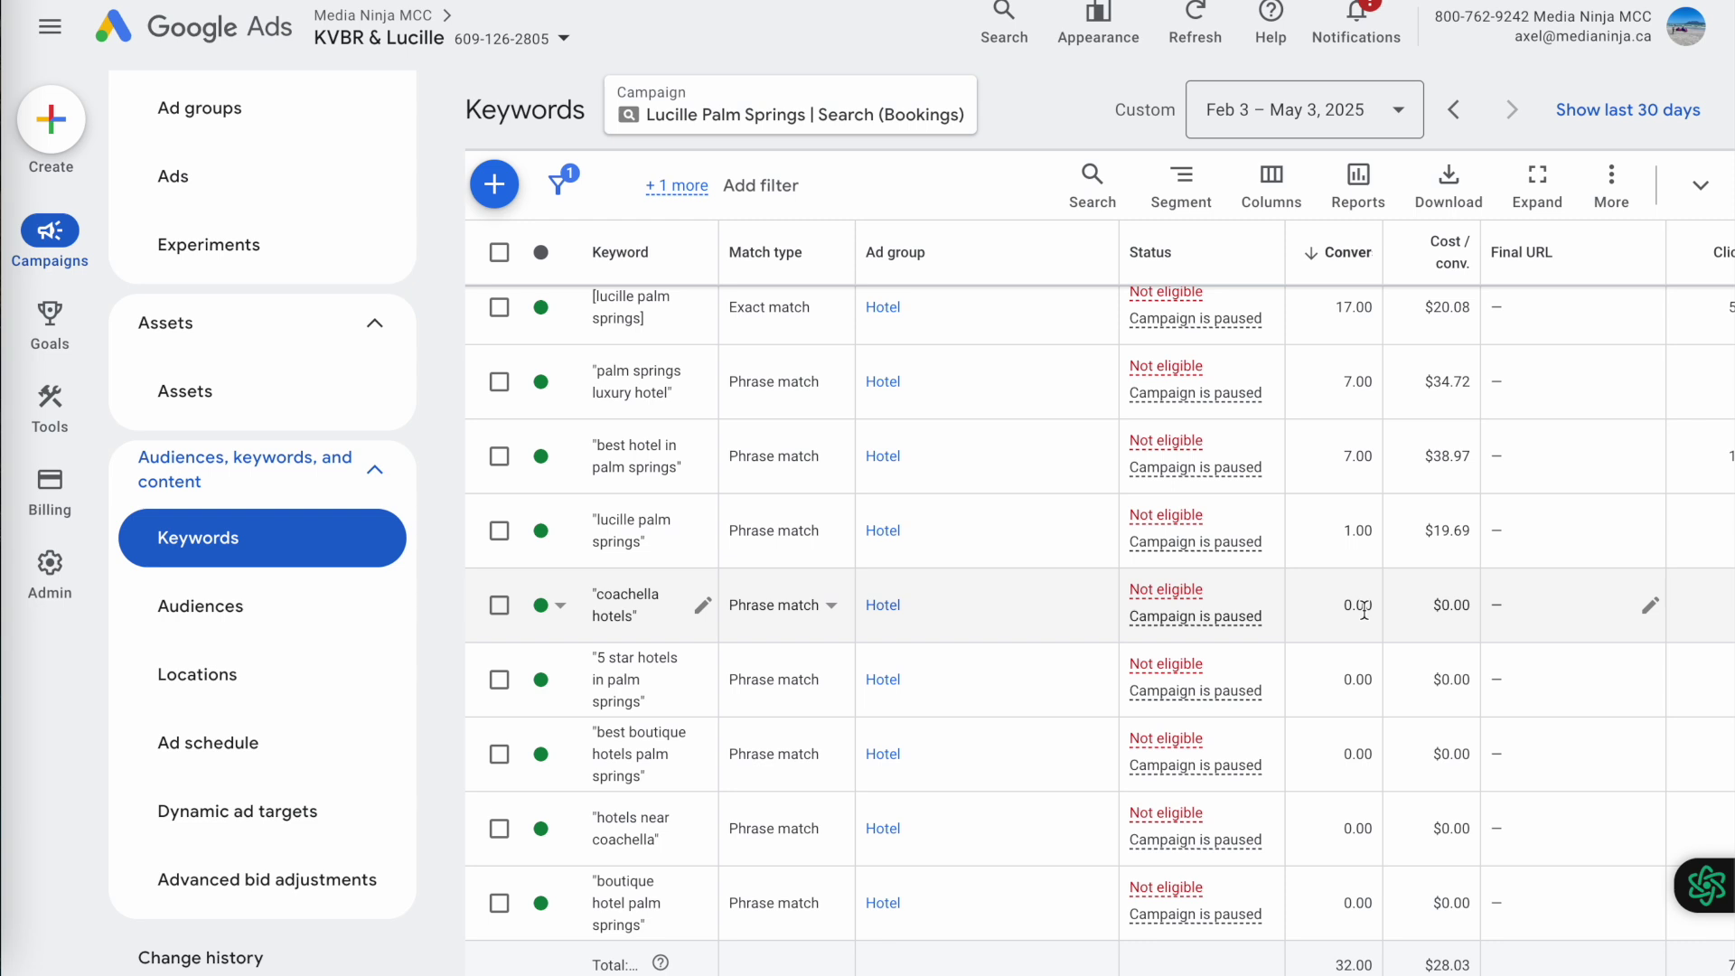
double_click(1450, 604)
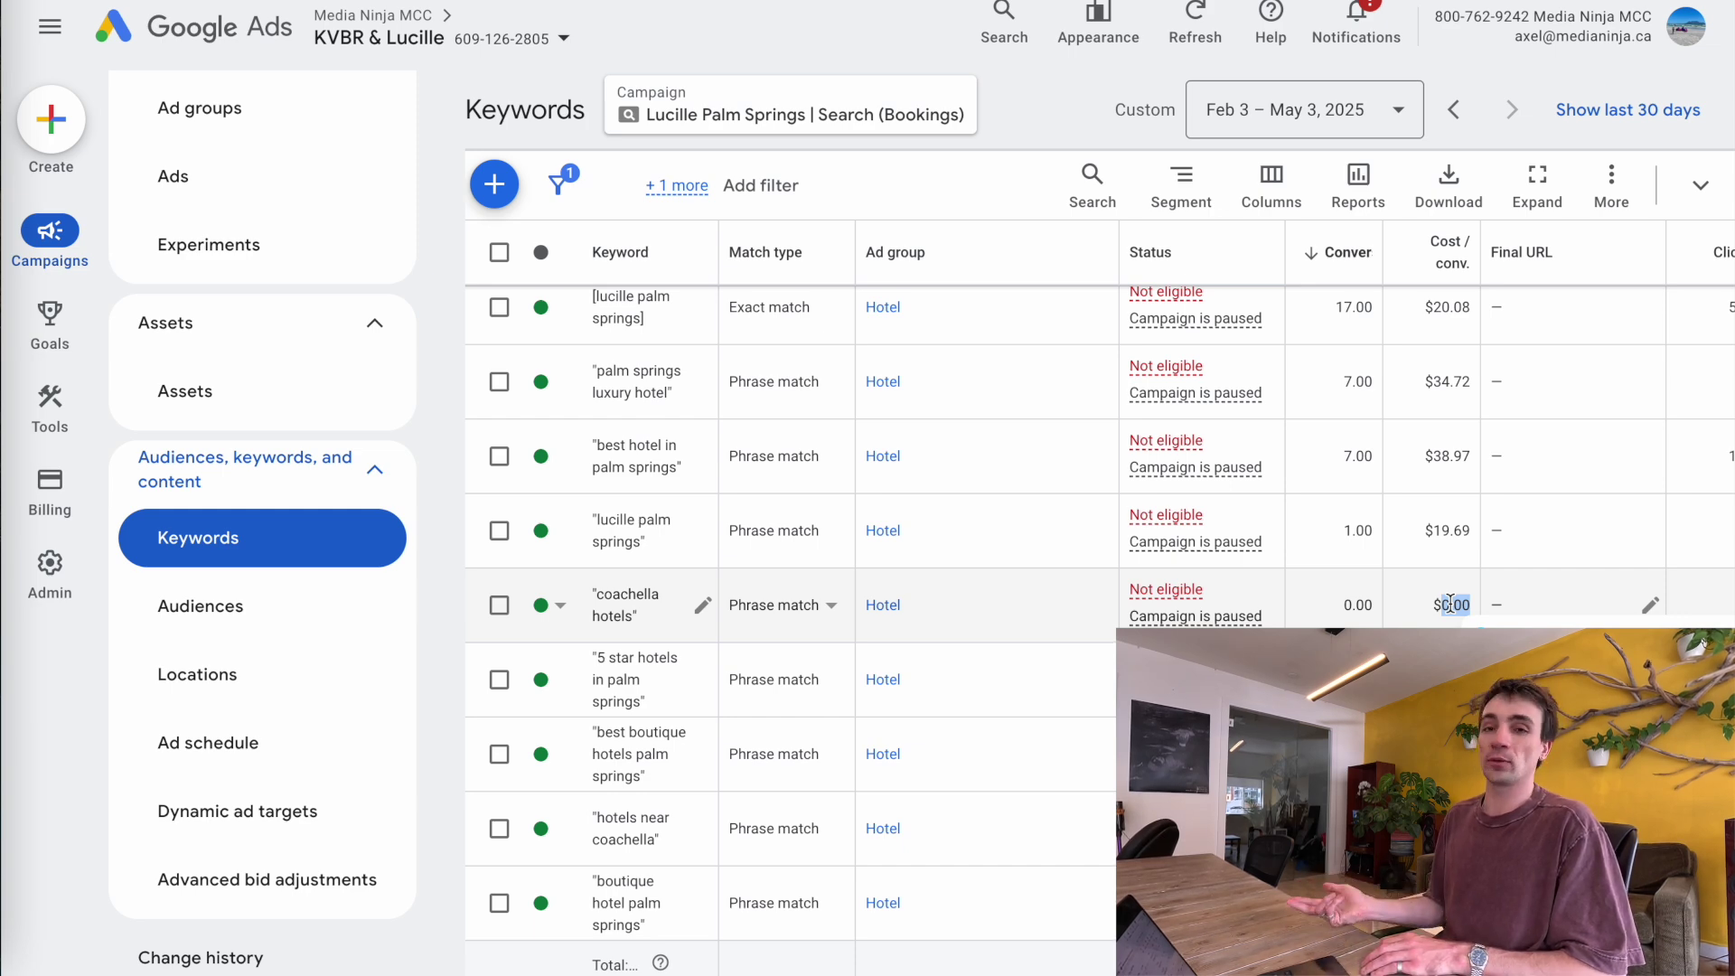
scroll(1451, 605, "right", 6)
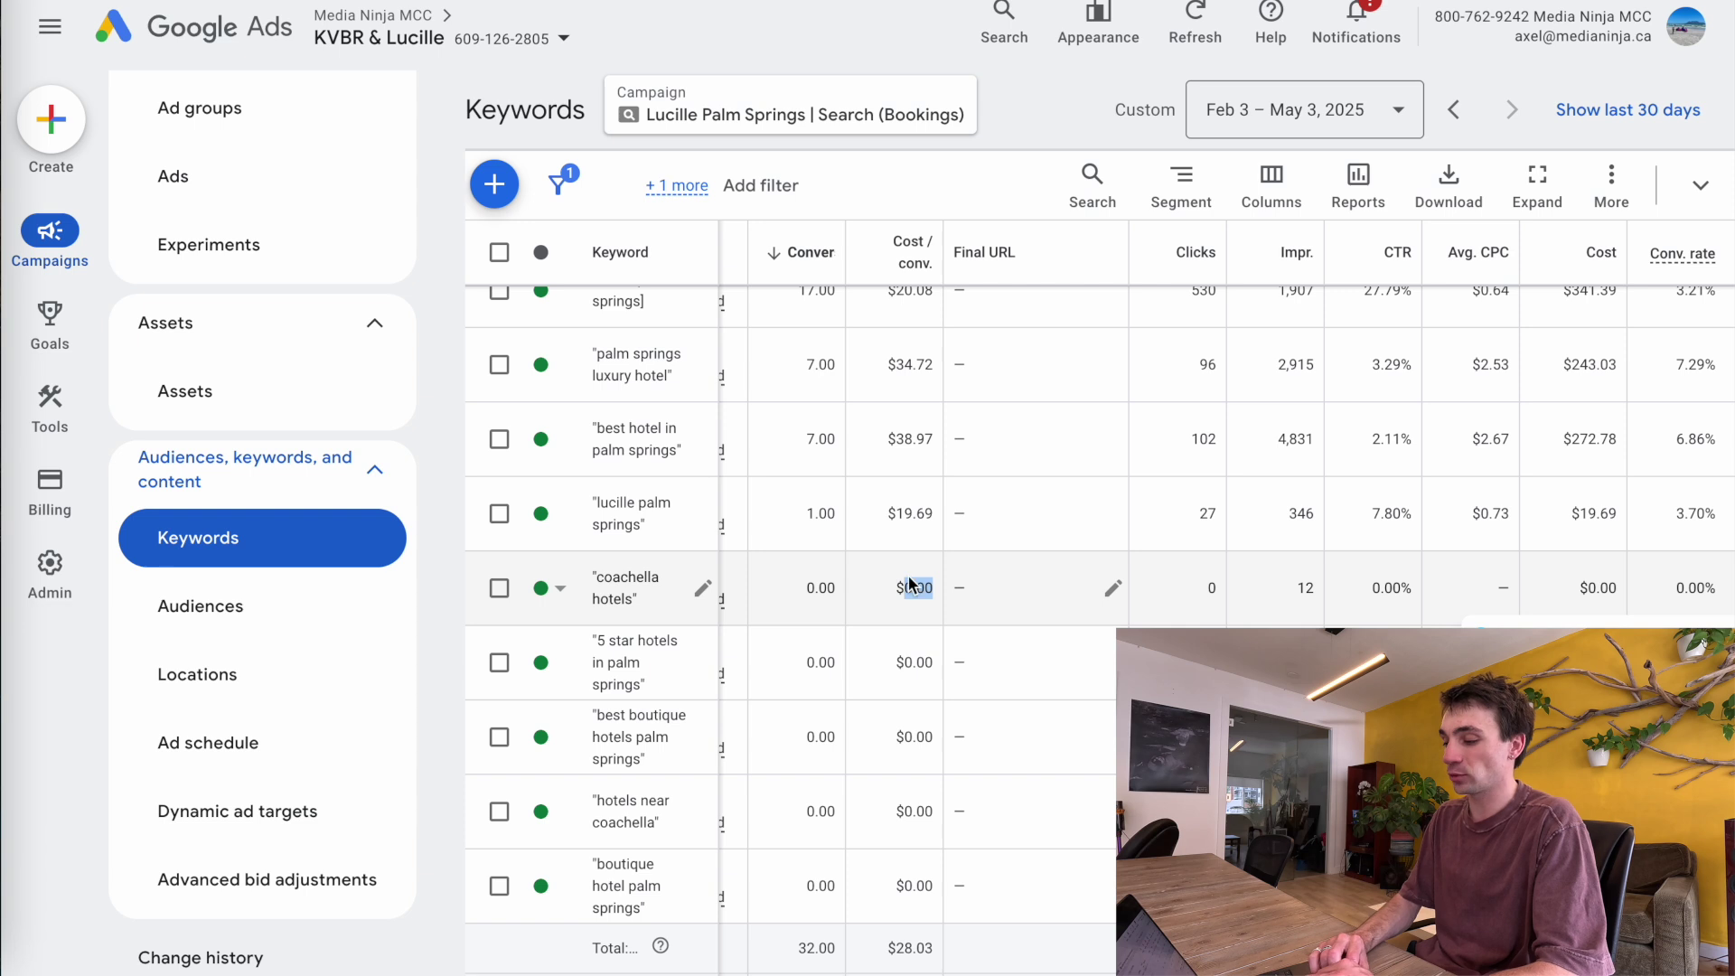
double_click(1603, 589)
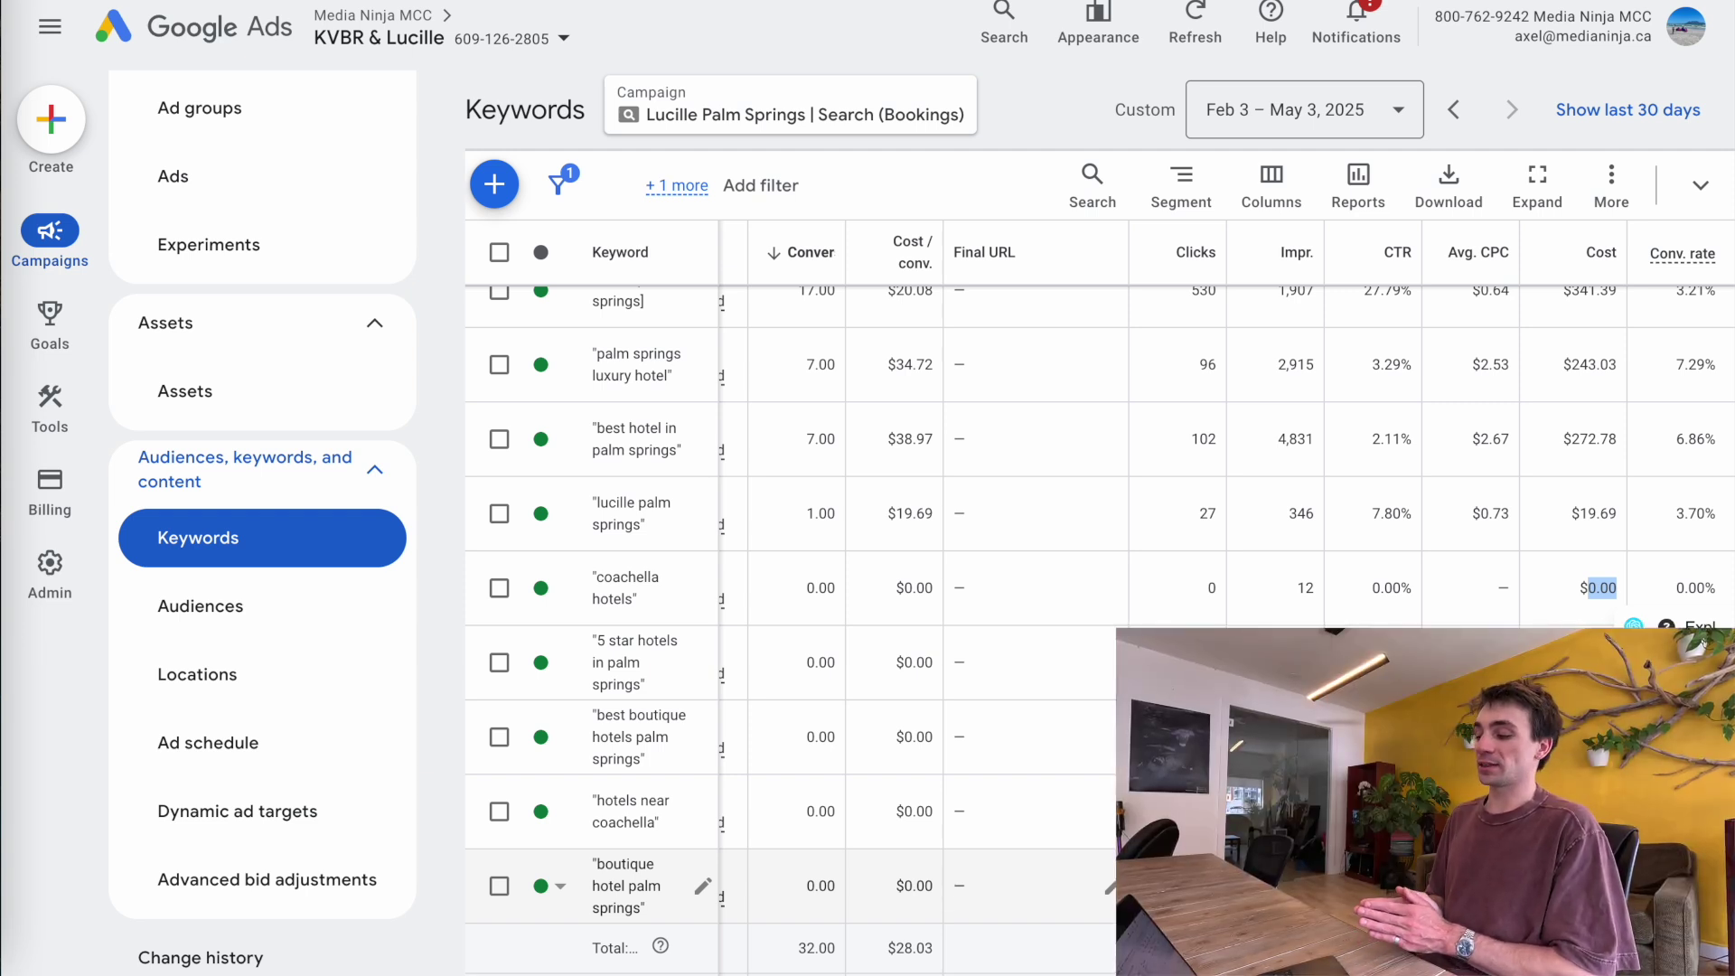
left_click(1473, 890)
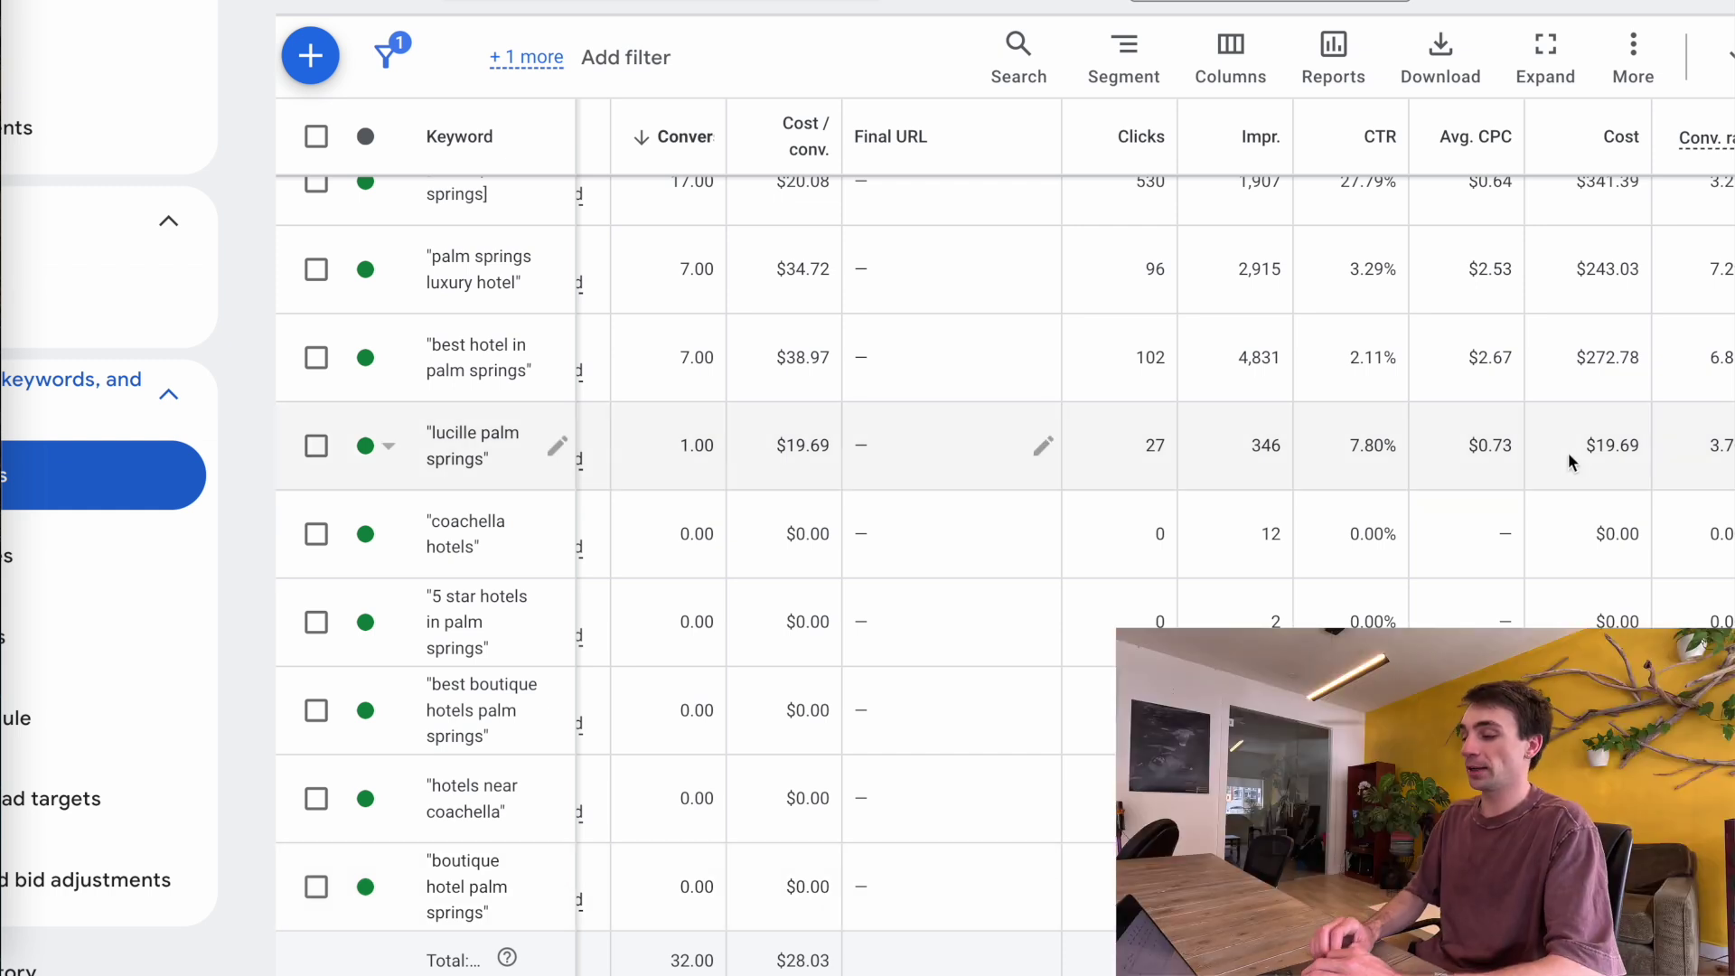
- Compare the average CPC of "best hotel in palm springs", "palm springs luxury hotel" and the exact match "lucille palm springs" keyword
scroll(1462, 457, "up", 1)
double_click(1491, 413)
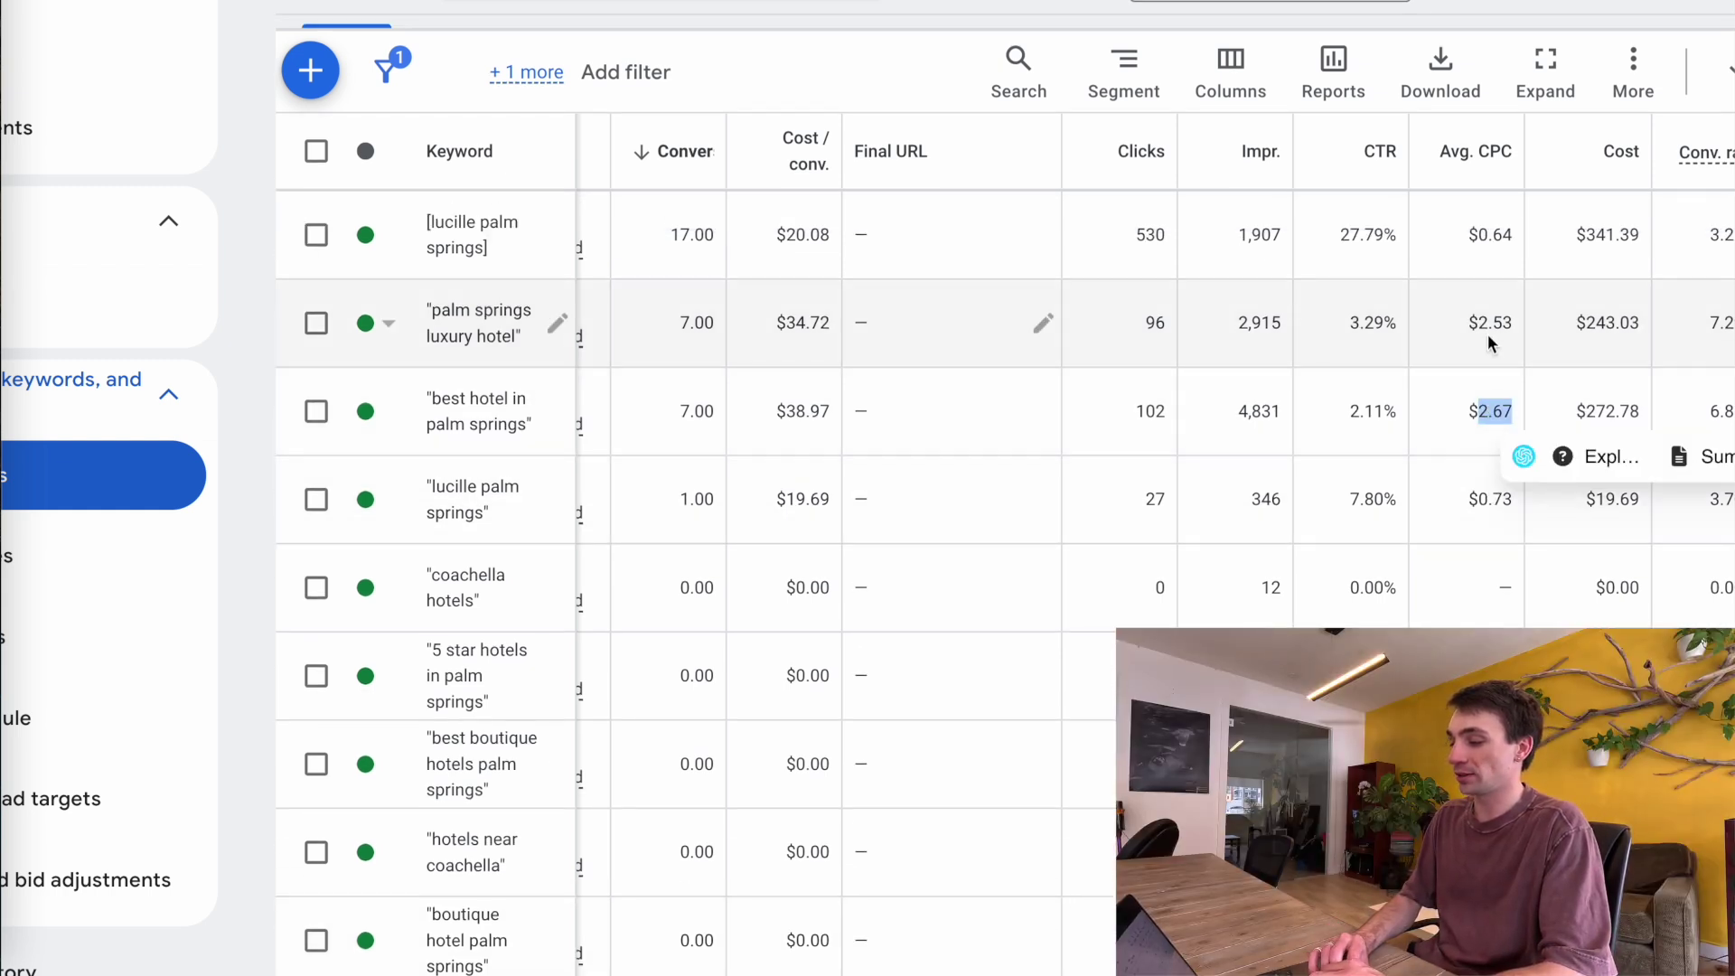
double_click(1489, 323)
double_click(1490, 235)
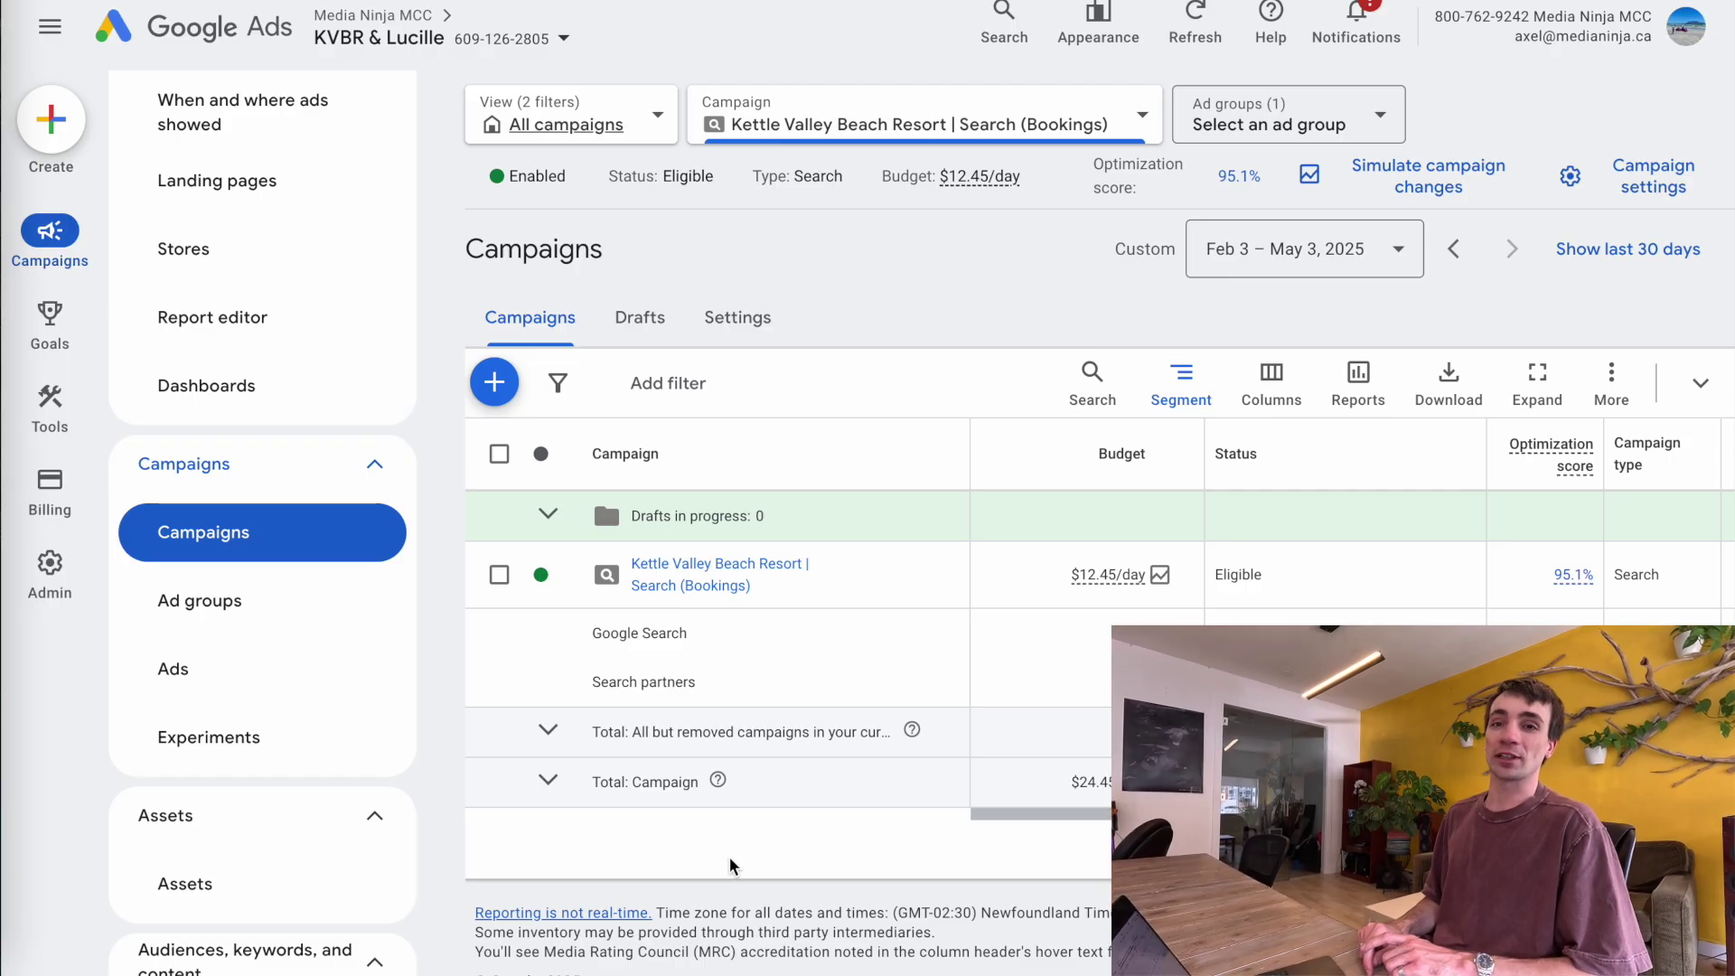
- Open the search terms report for the Kettle Valley Beach Resort campaign and set its date range to the last 7 days
scroll(253, 339, "up", 4)
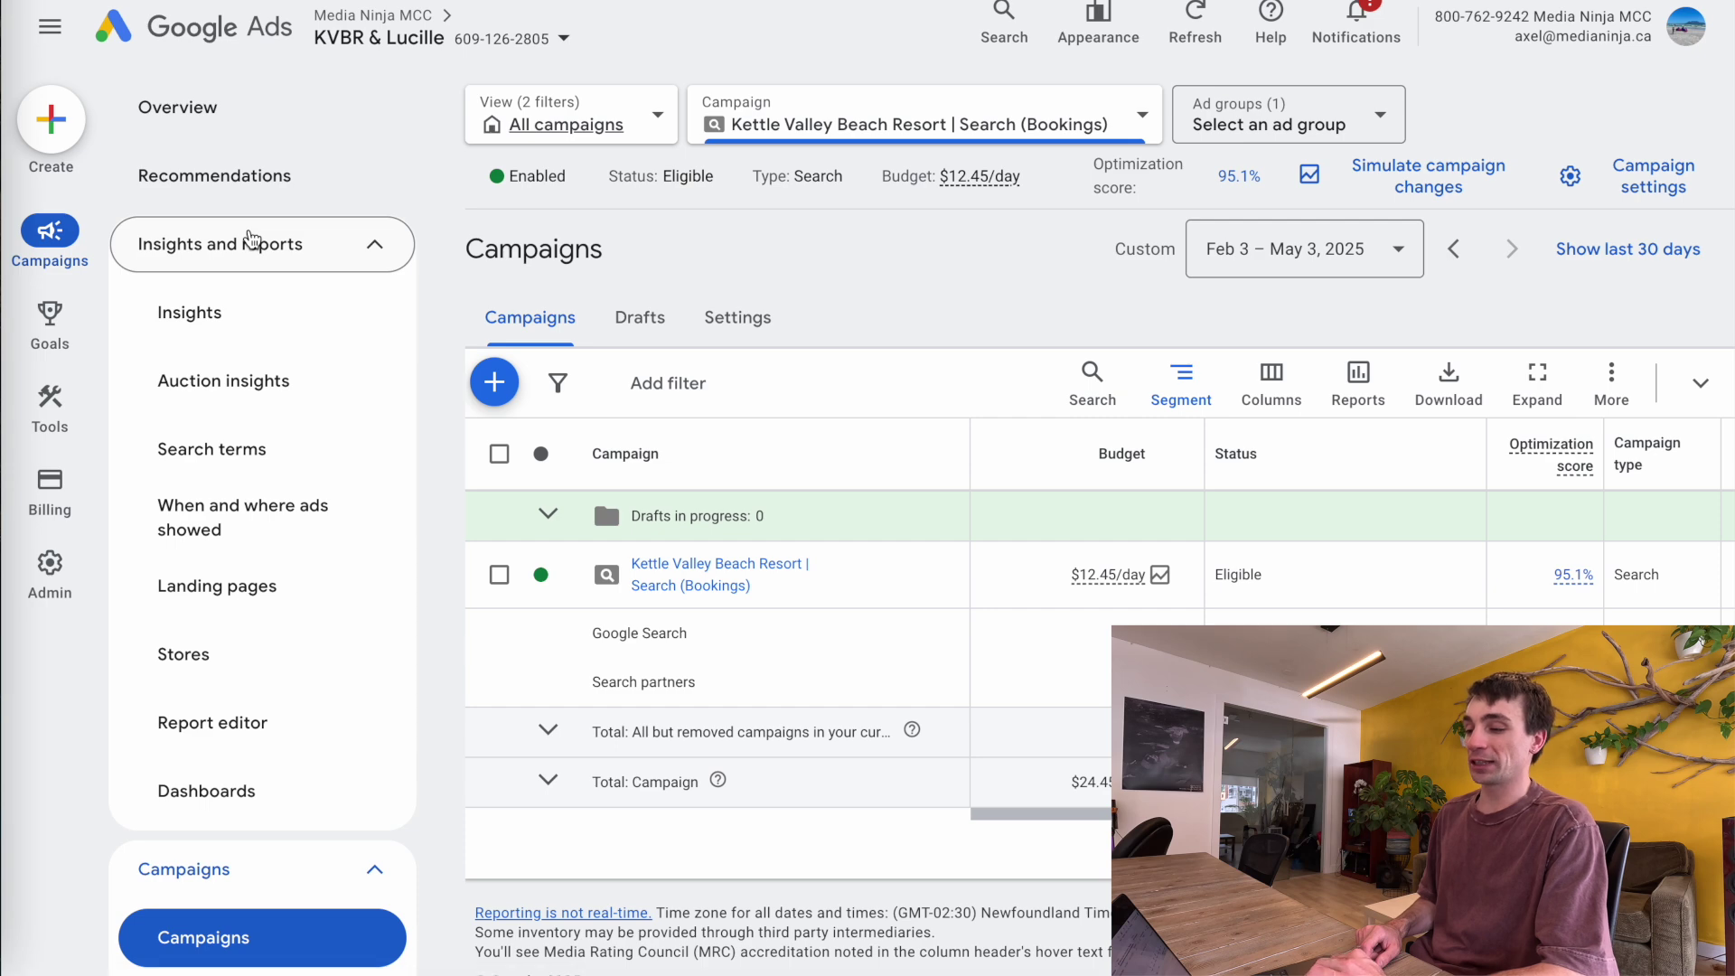
left_click(221, 445)
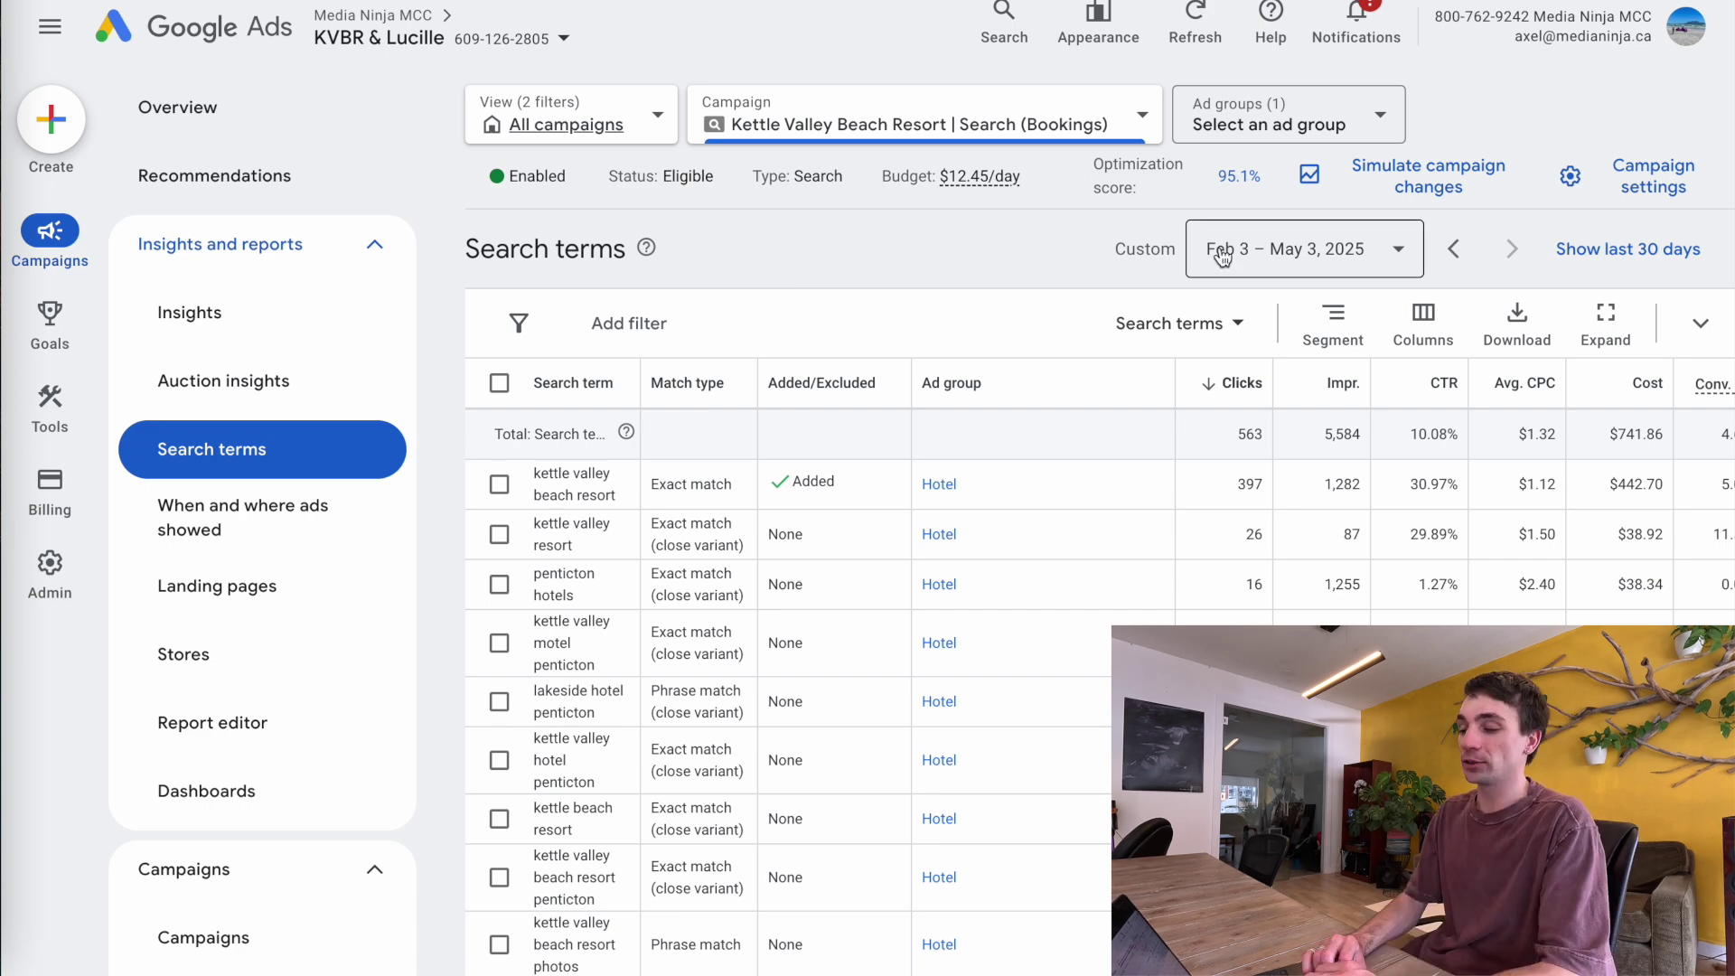
left_click(1293, 250)
left_click(1178, 480)
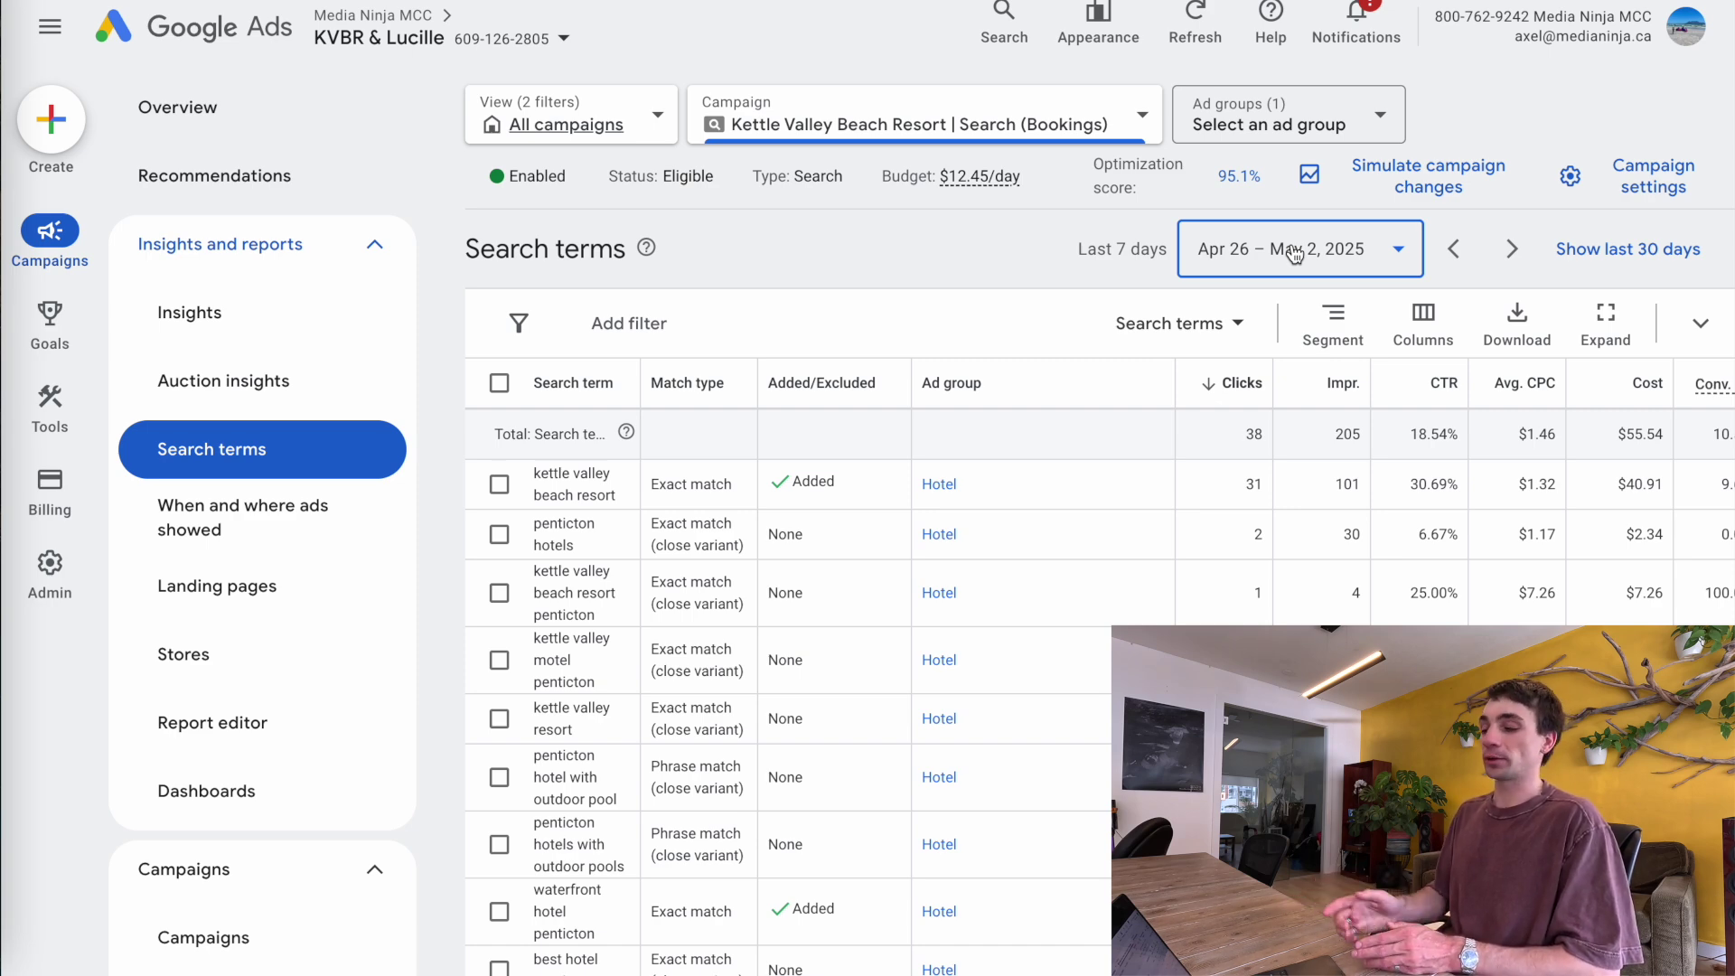
- Review the search terms list from "kettle valley beach resort" and "penticton hotels" onward, looking for irrelevant or competitor searches
scroll(633, 398, "down", 1)
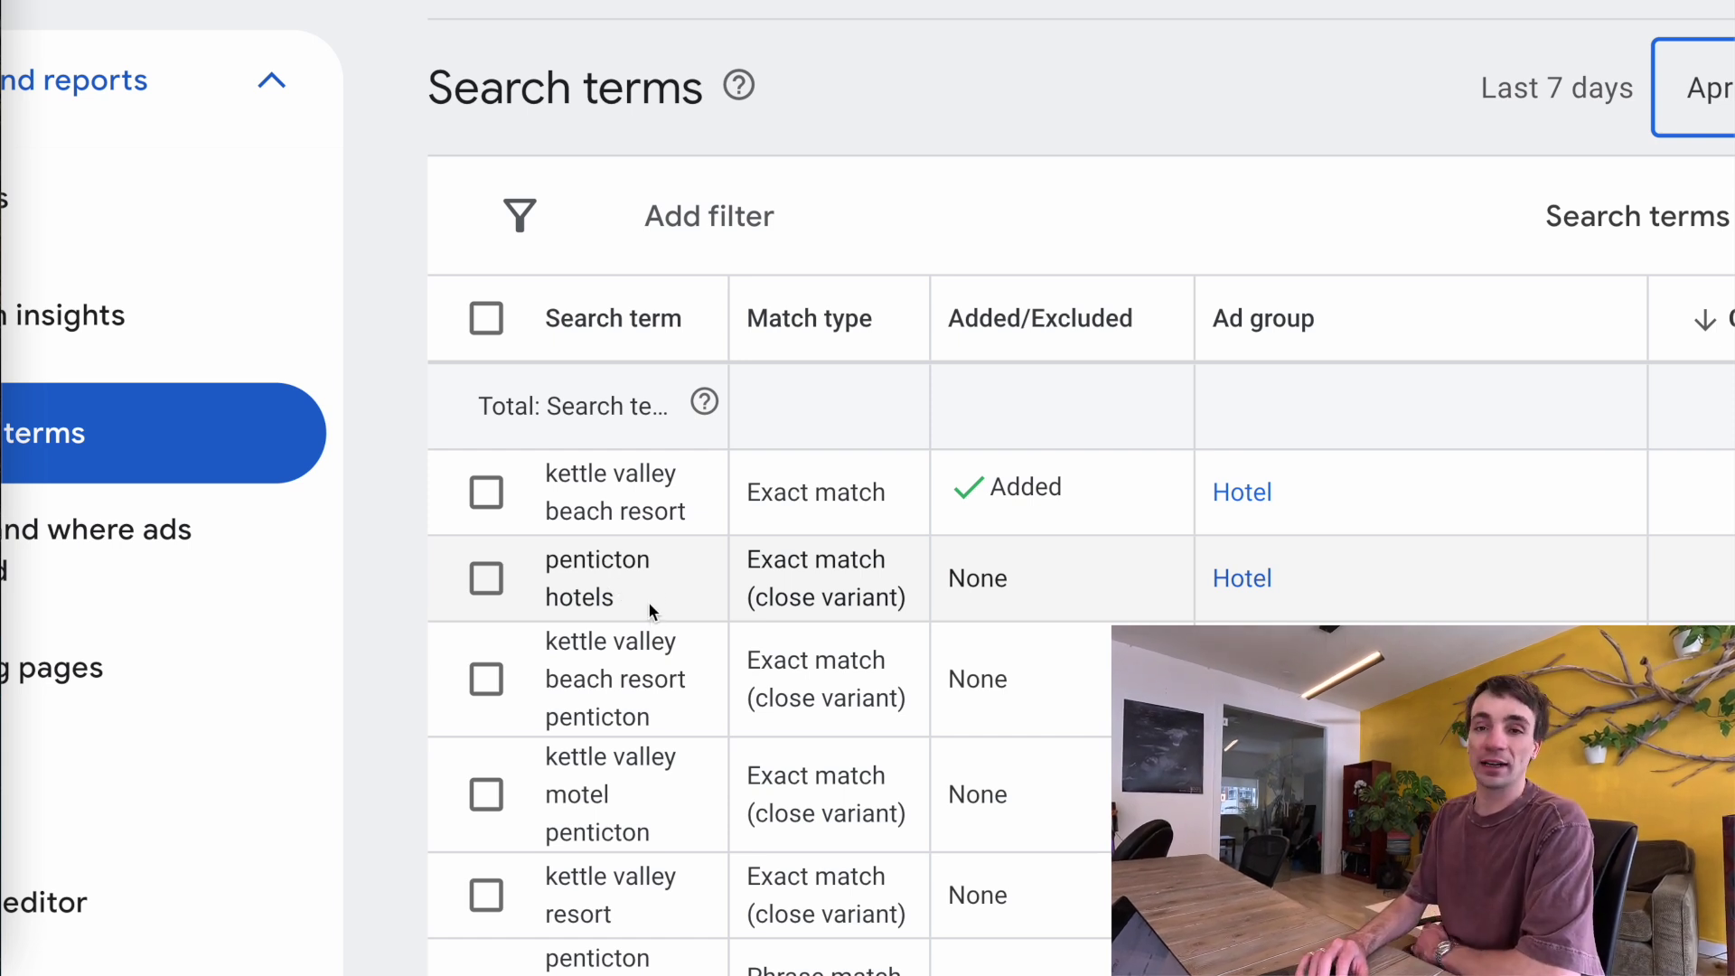
double_click(637, 492)
triple_click(638, 498)
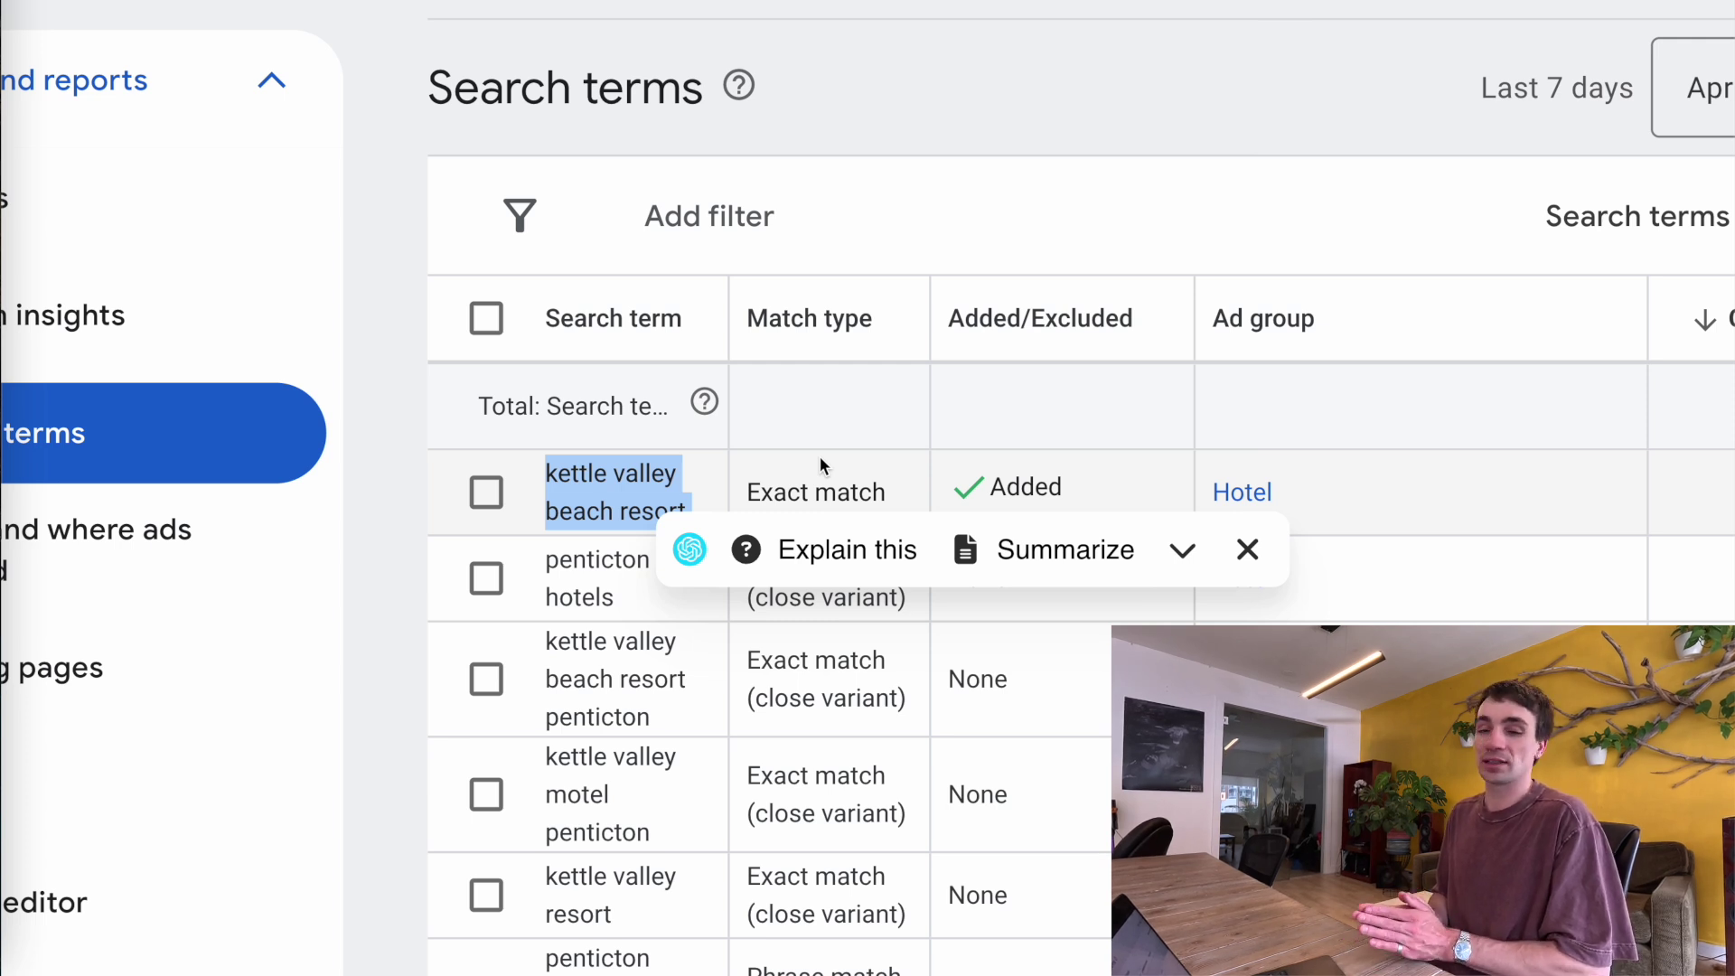
double_click(596, 562)
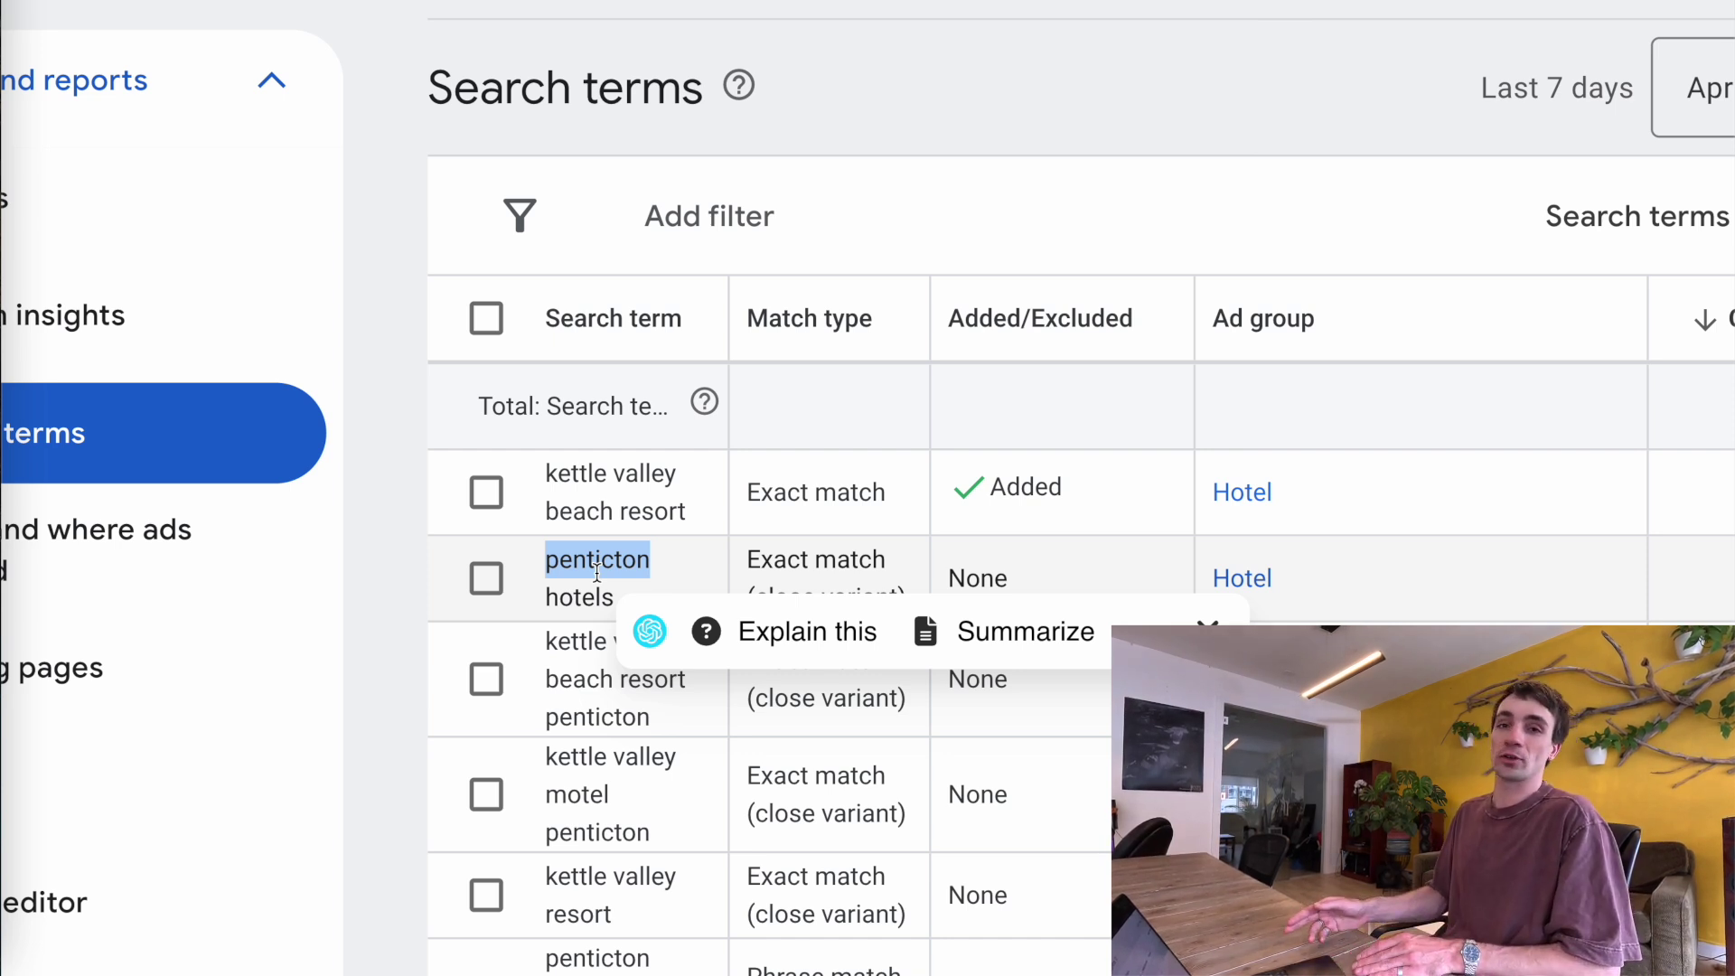
double_click(592, 680)
scroll(595, 813, "down", 2)
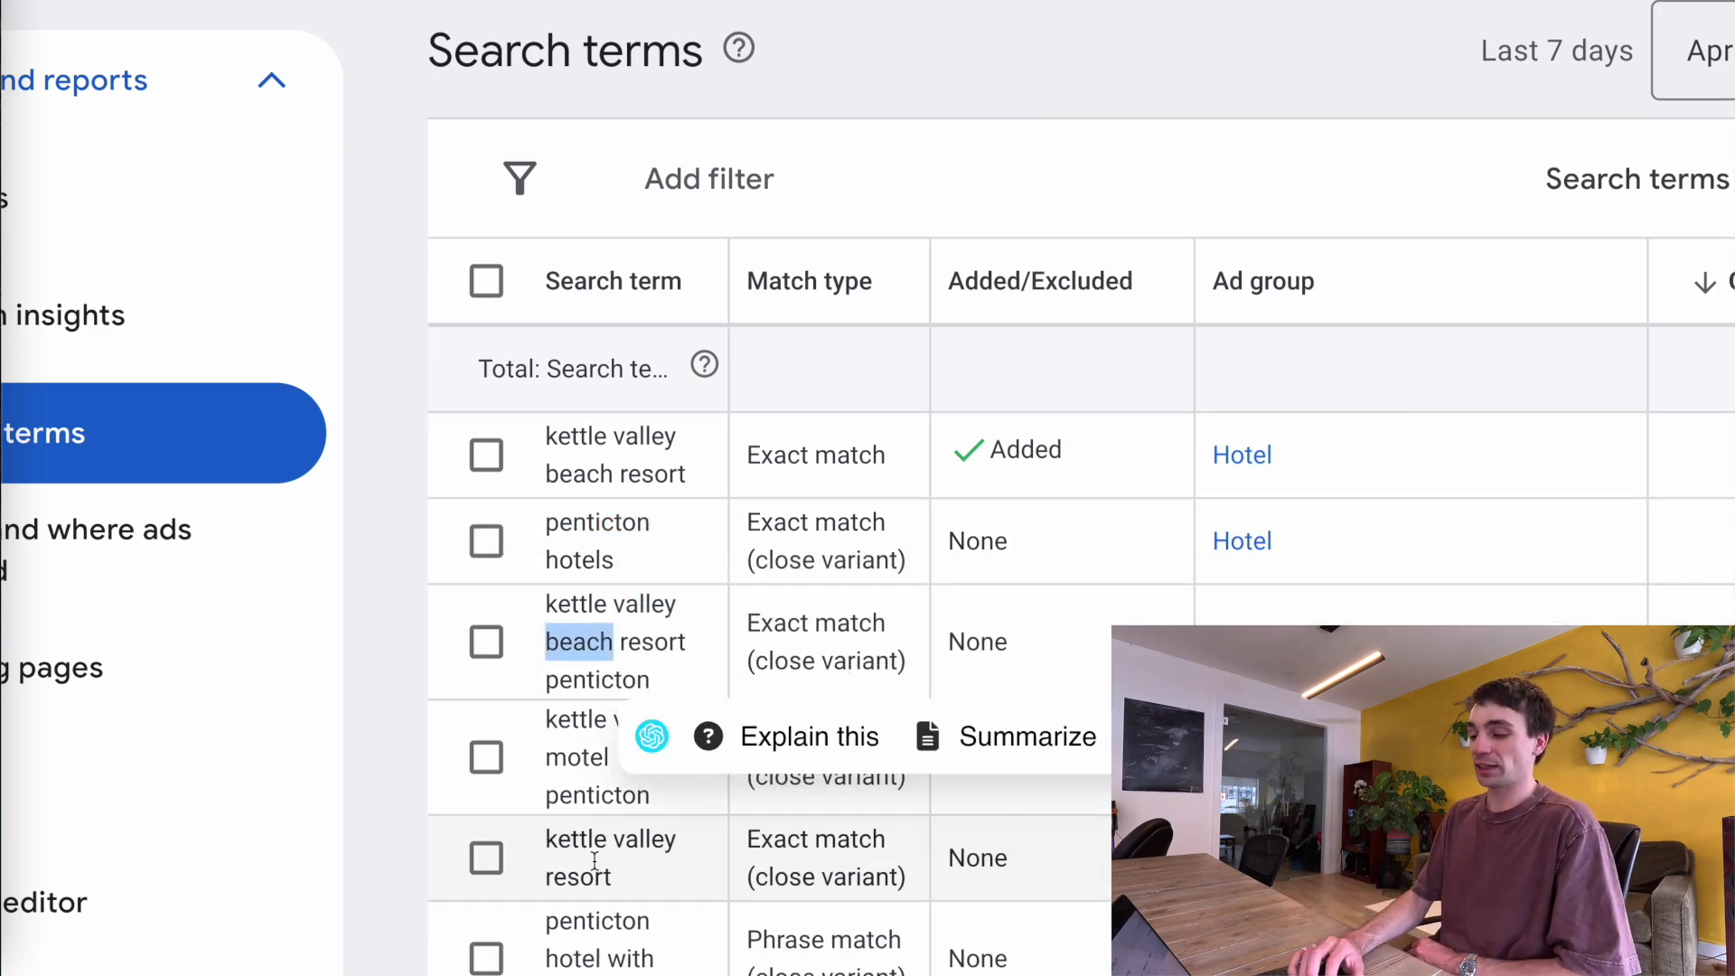
scroll(595, 857, "down", 4)
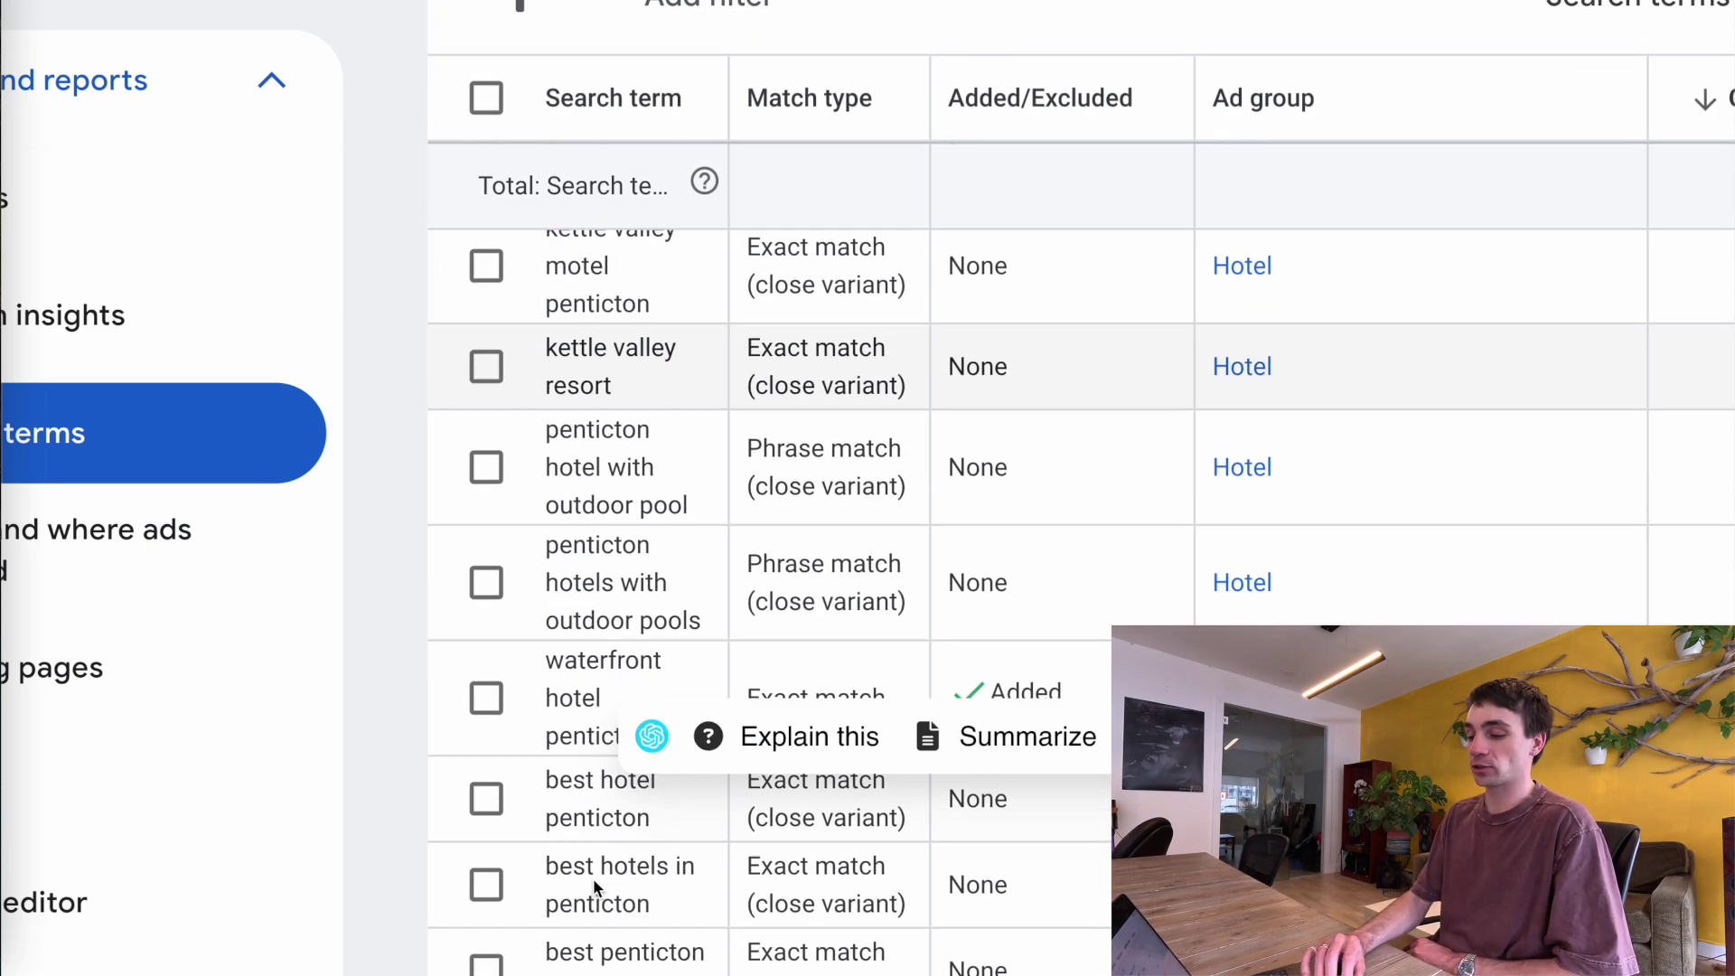
scroll(593, 882, "down", 1)
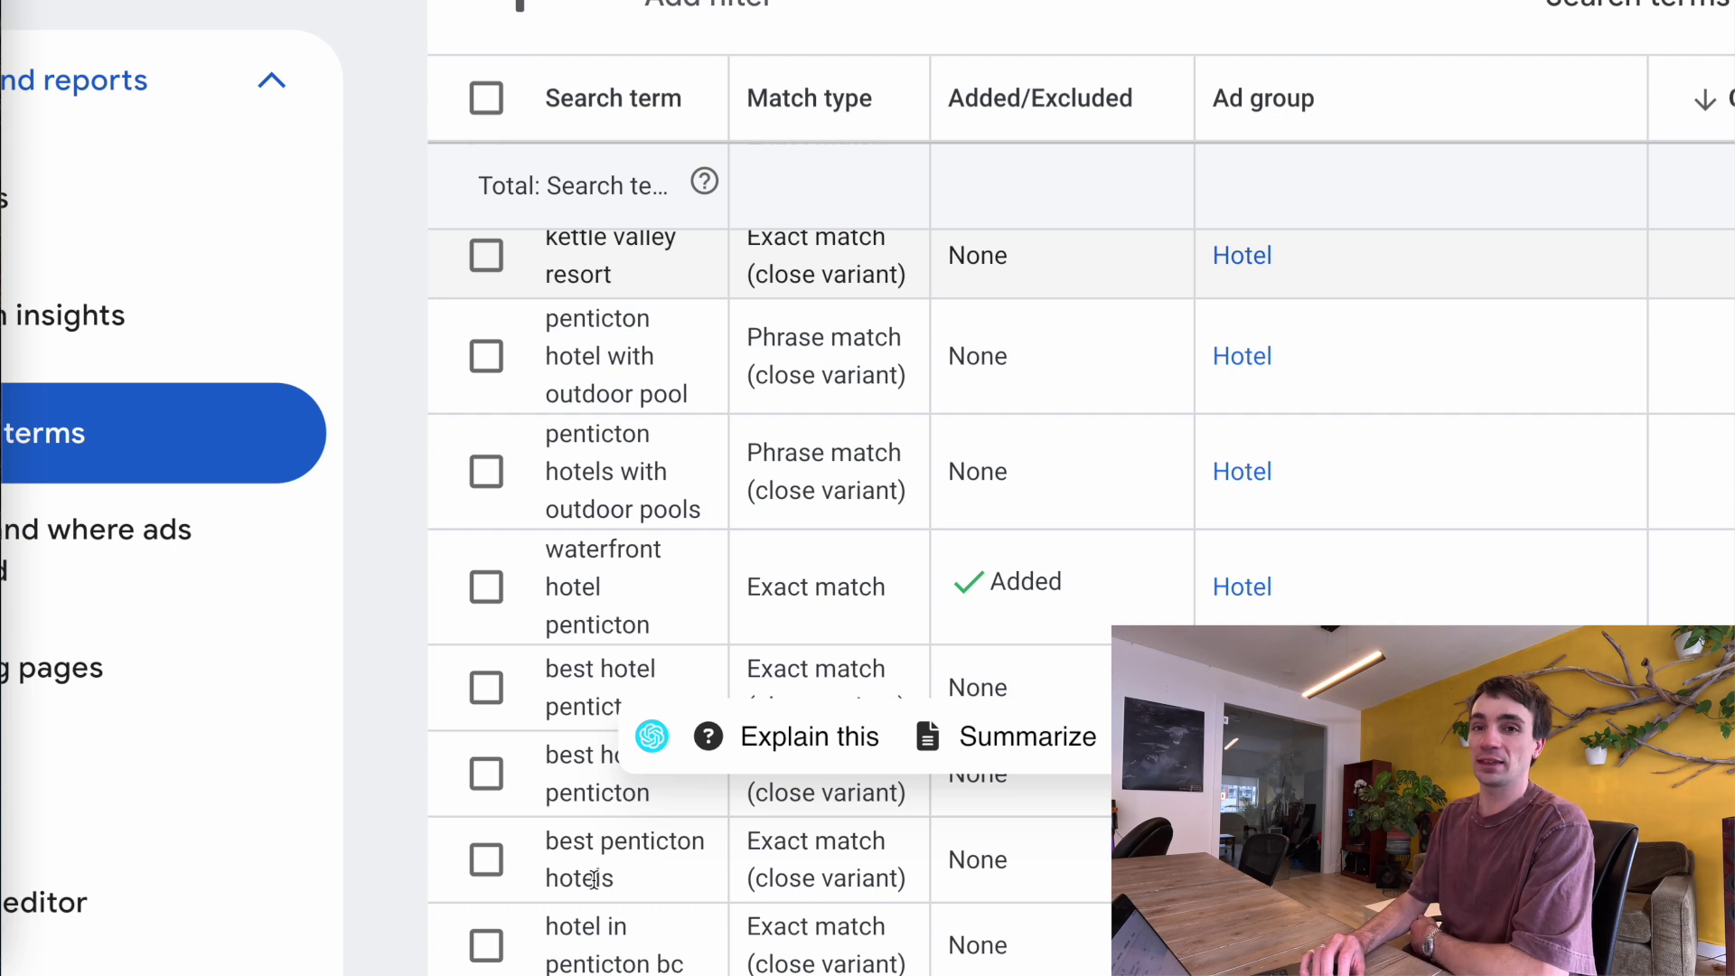
scroll(594, 879, "down", 8)
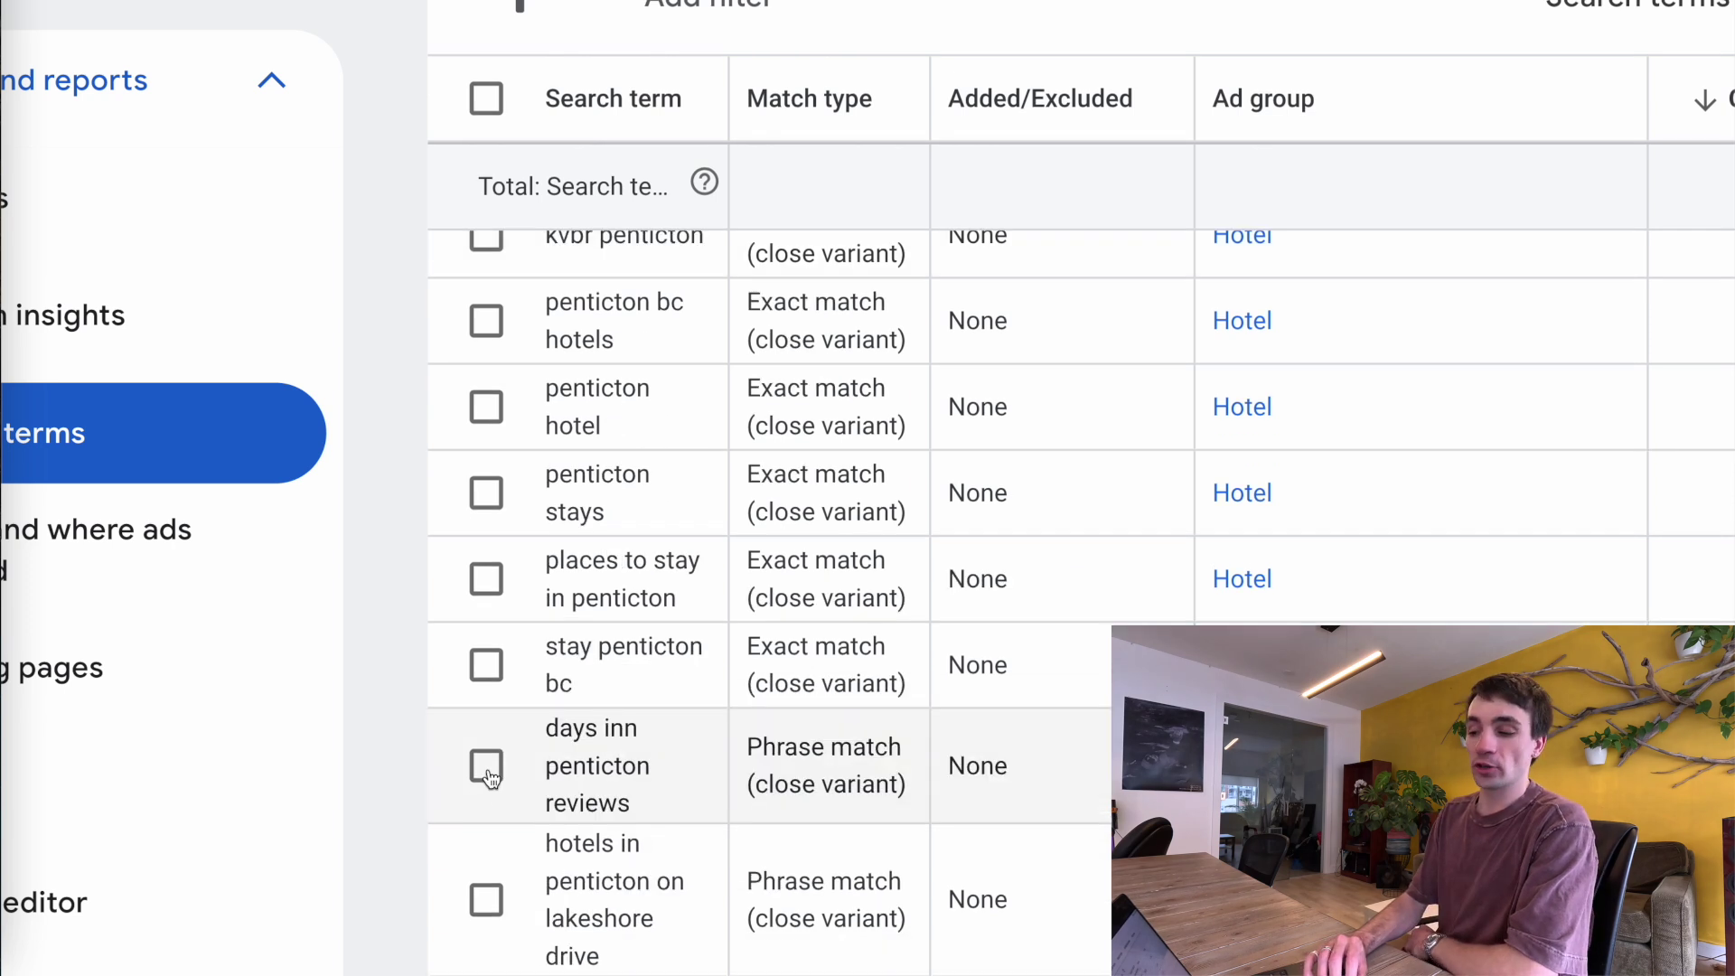
- Select the search terms "days inn penticton reviews", "hotels on skaha lake" and "penticton lakeside resort & conference centre lakeshore drive west penticton bc"
left_click(487, 766)
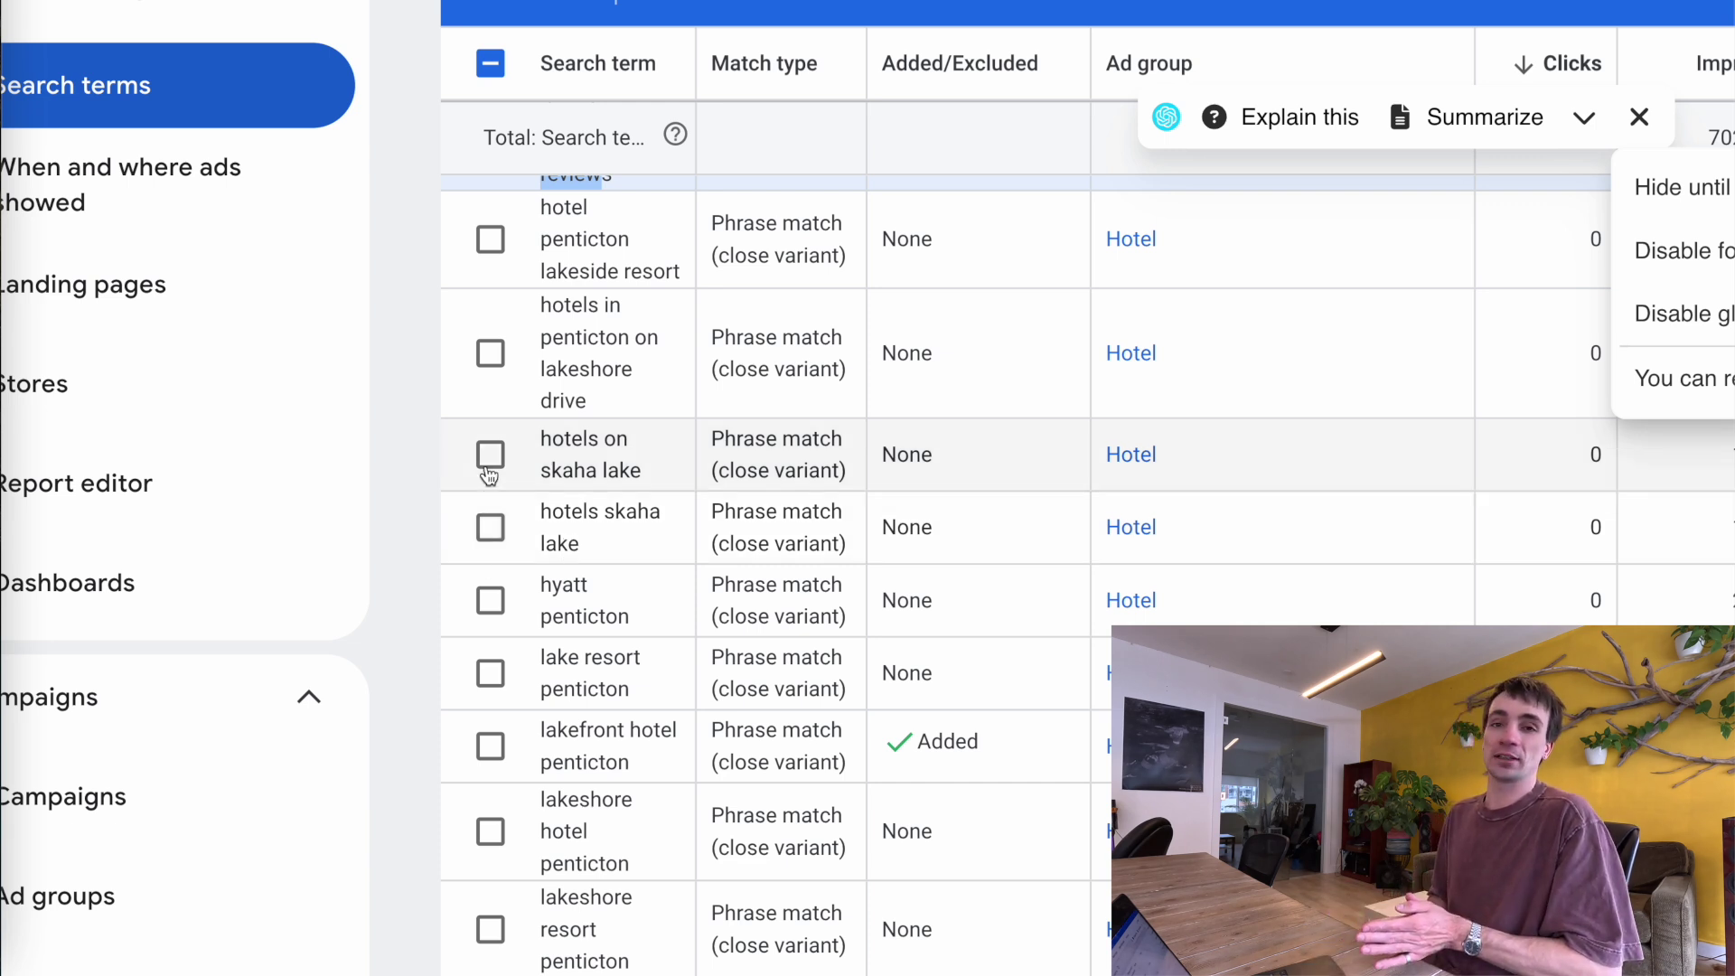
left_click(490, 457)
left_click_drag(605, 544, 528, 508)
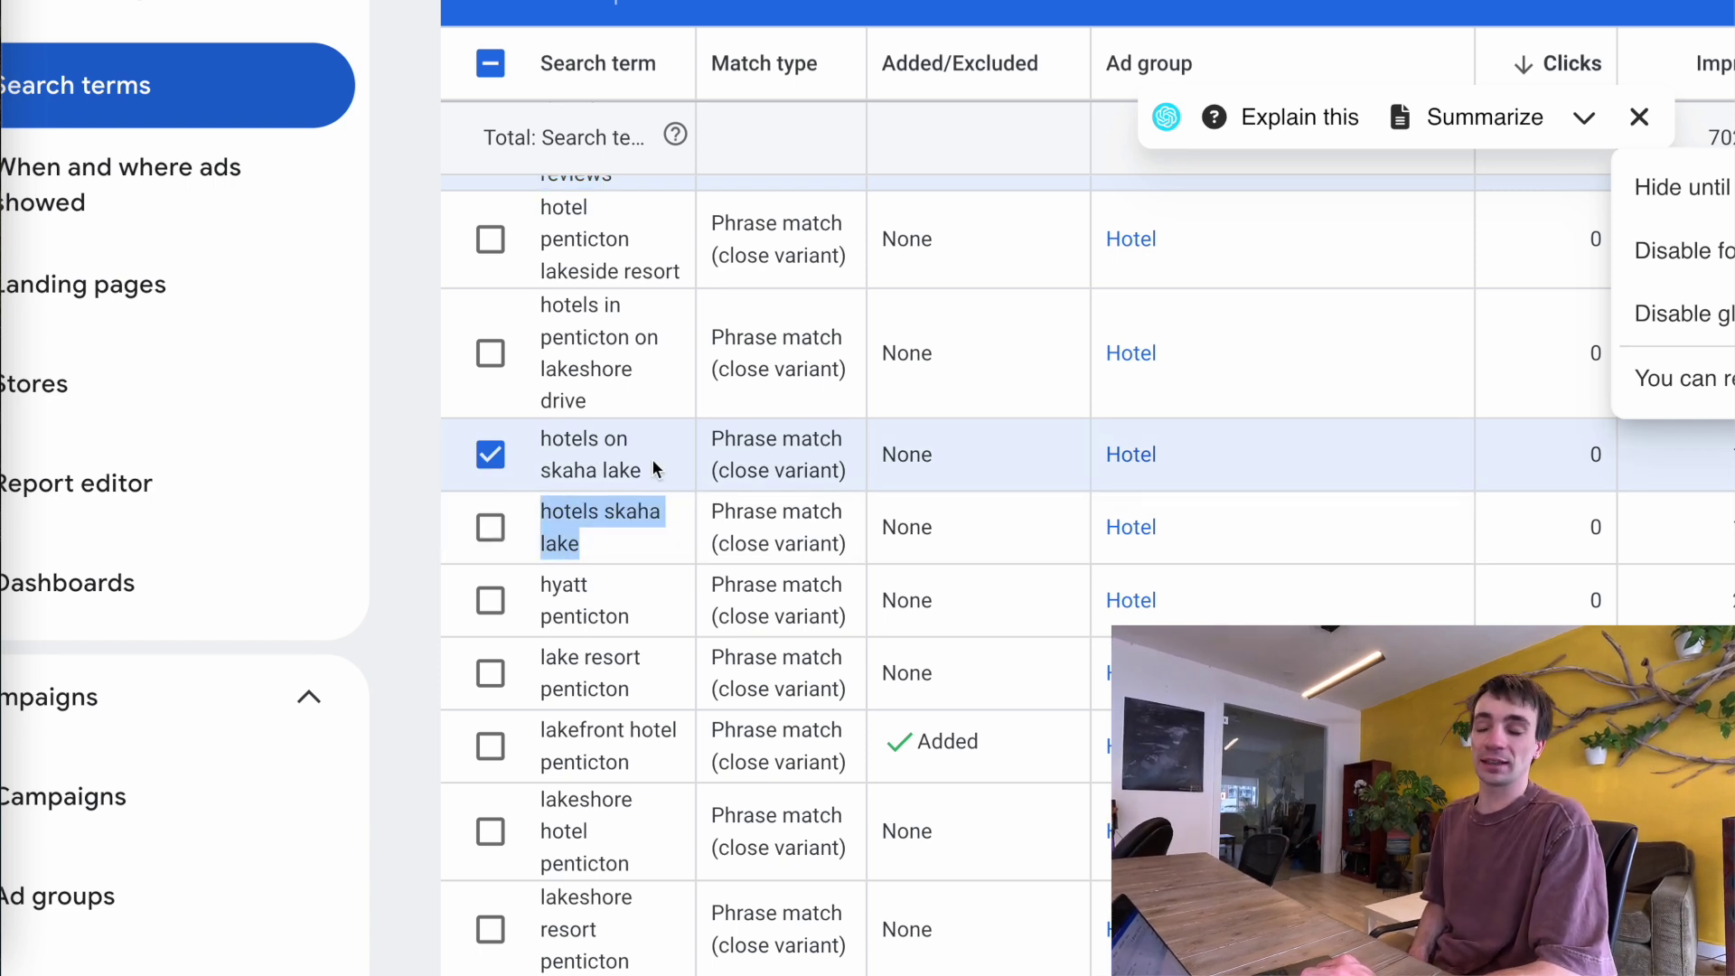
left_click(598, 475)
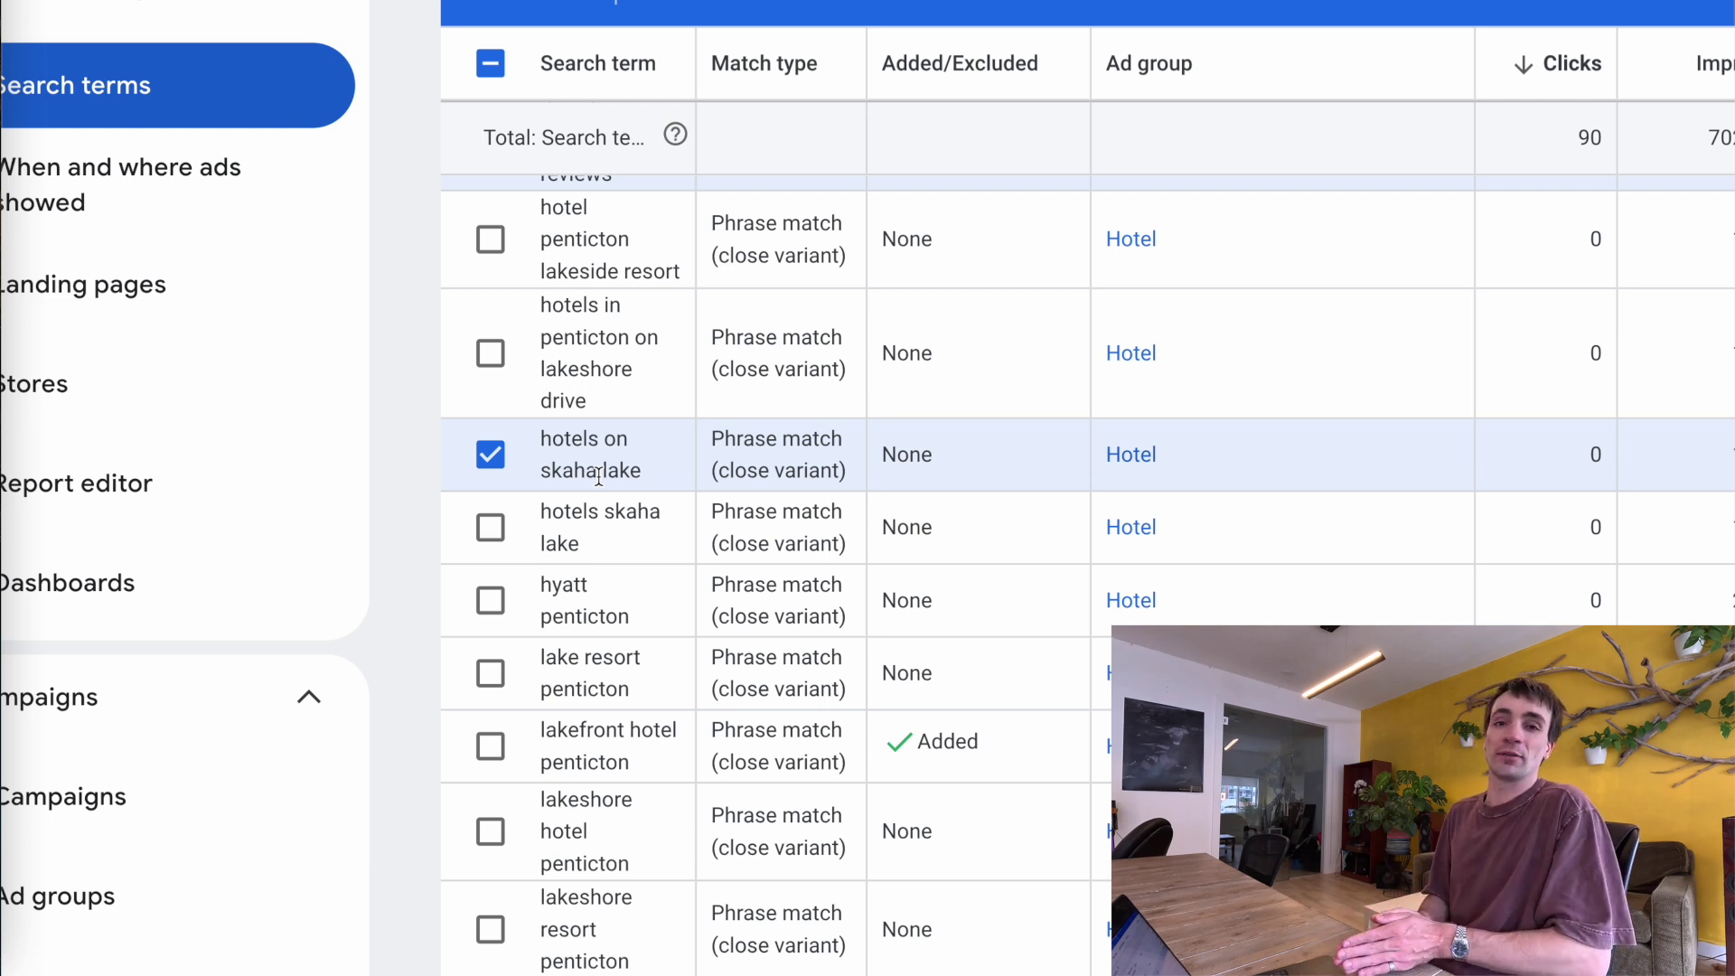
left_click_drag(598, 475, 541, 471)
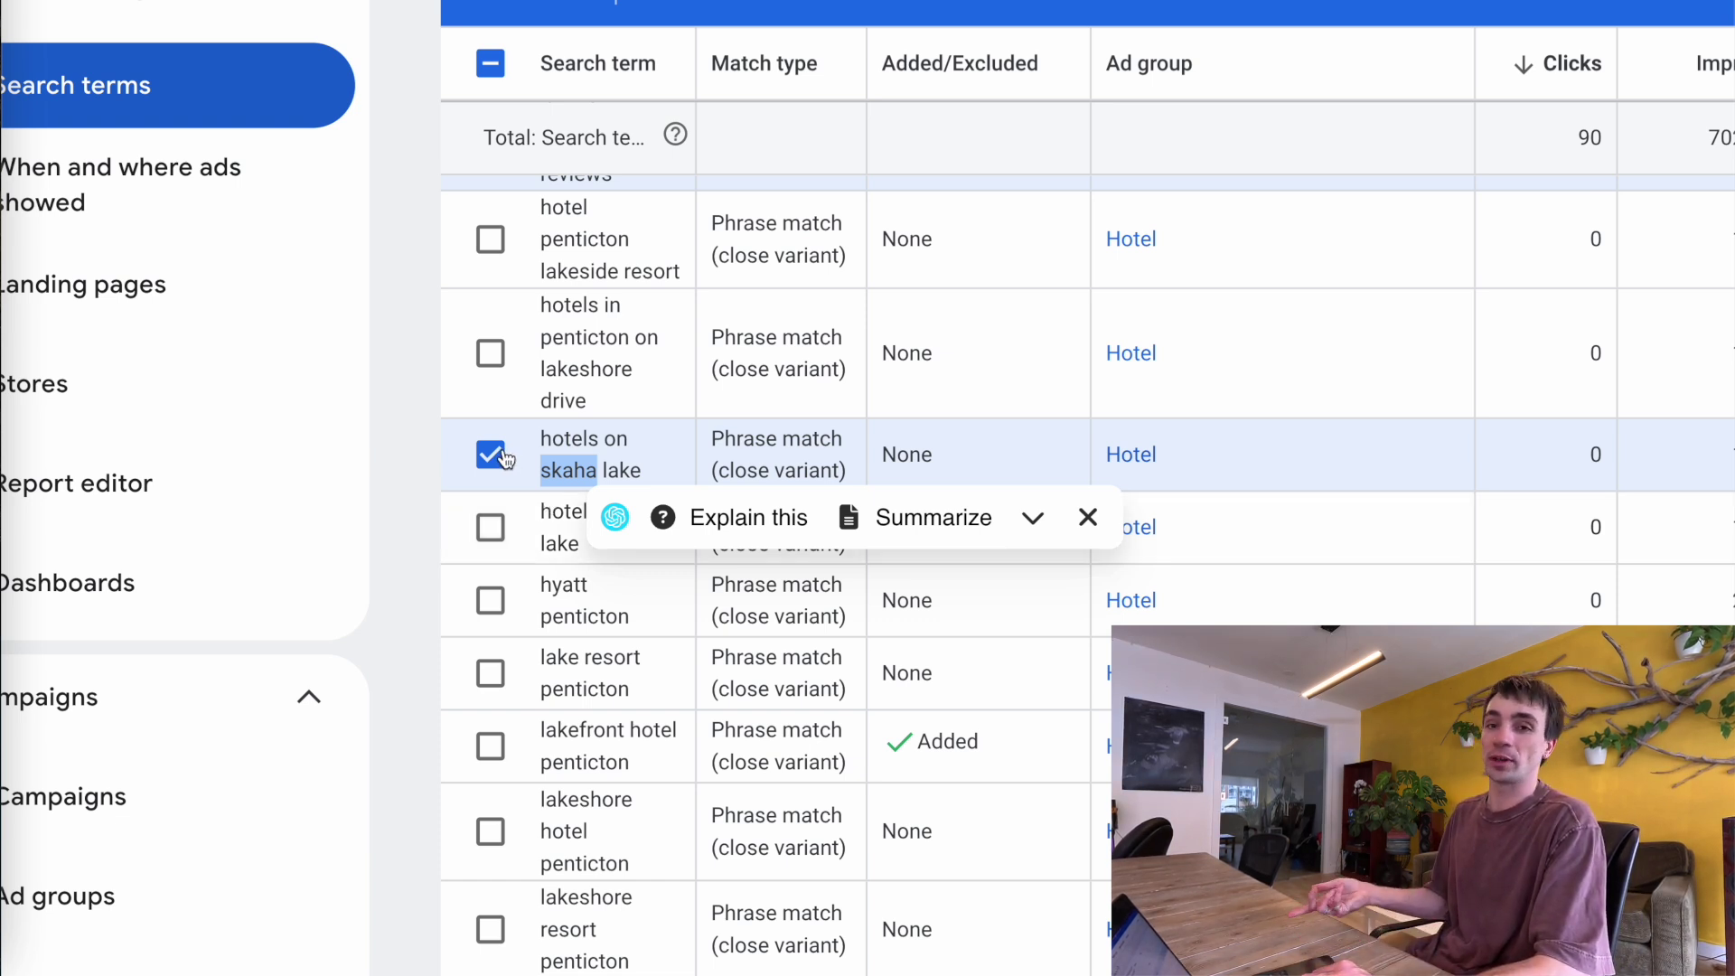
scroll(482, 538, "down", 10)
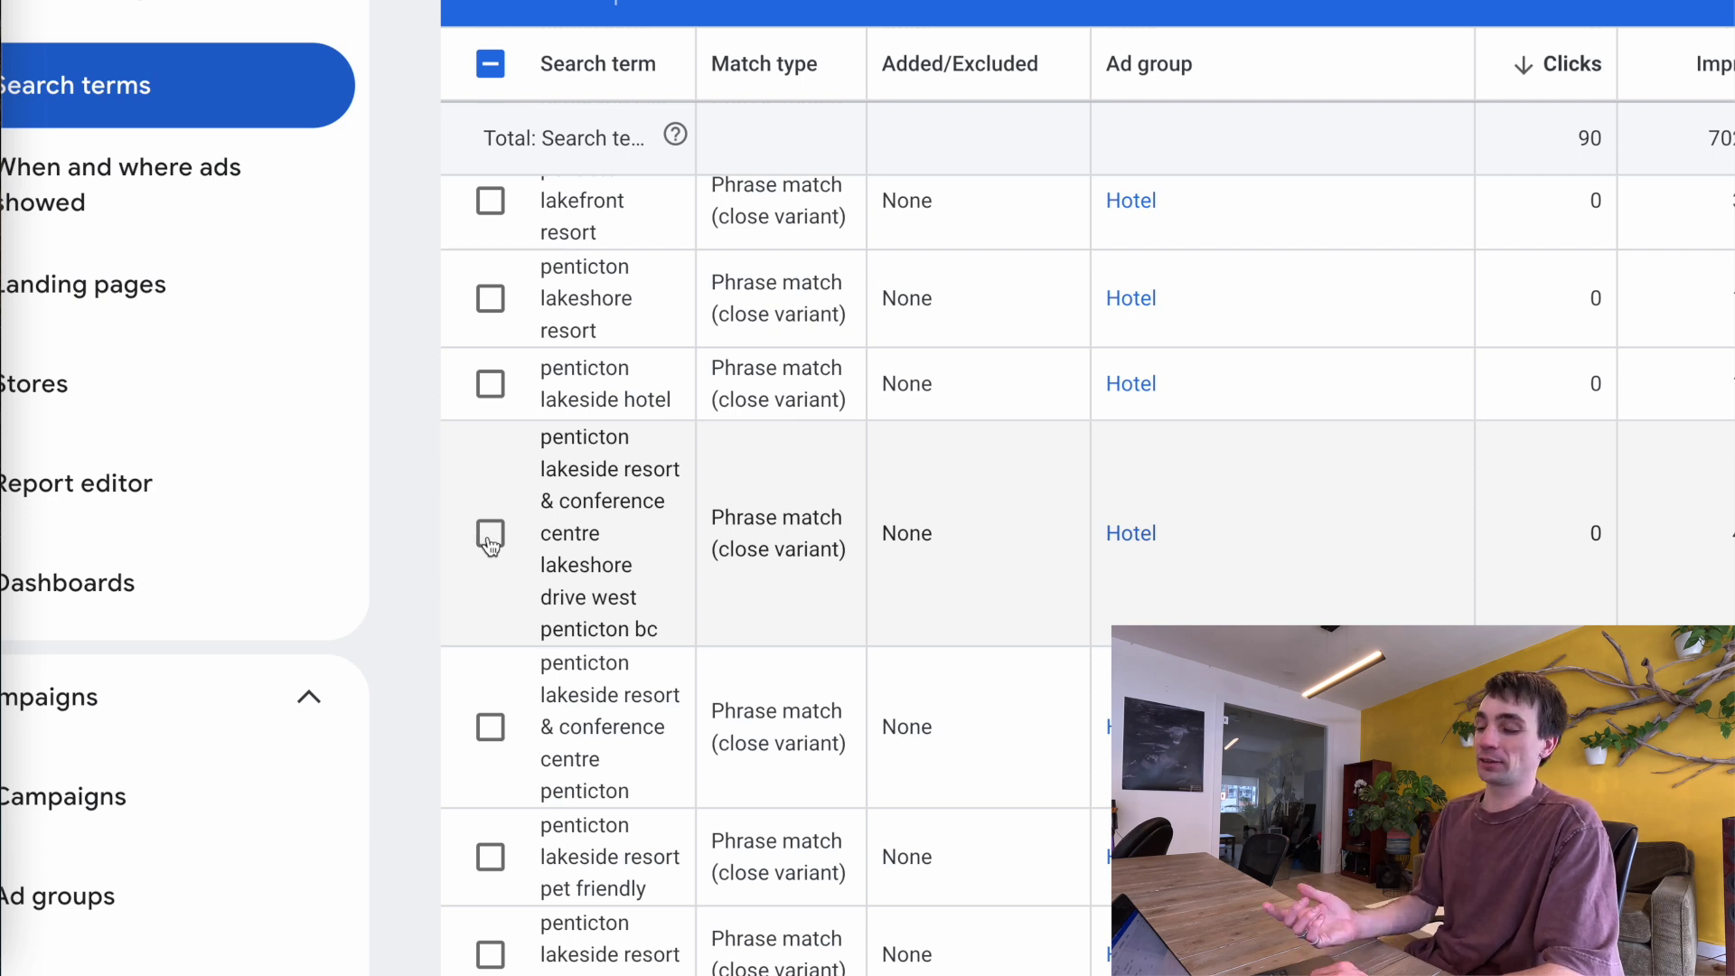
left_click_drag(556, 502, 602, 565)
left_click(489, 533)
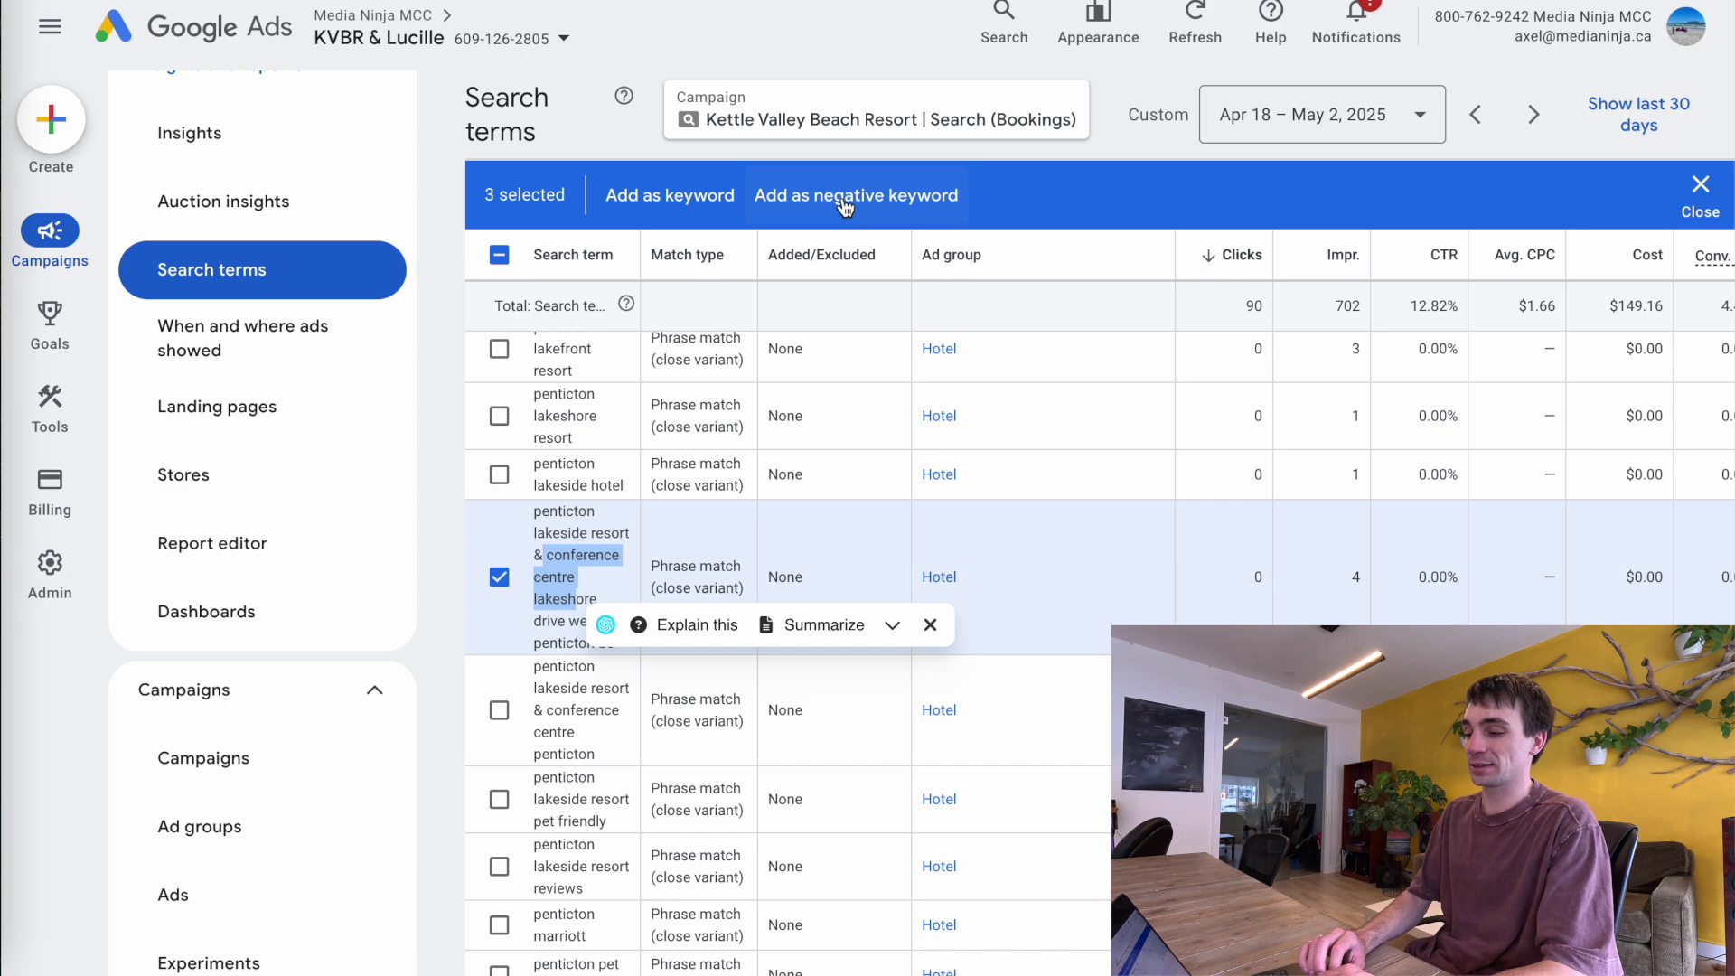
- Start adding the three selected search terms as negative keywords and examine the exact match entry for "days inn penticton reviews"
left_click(846, 207)
scroll(688, 482, "down", 3)
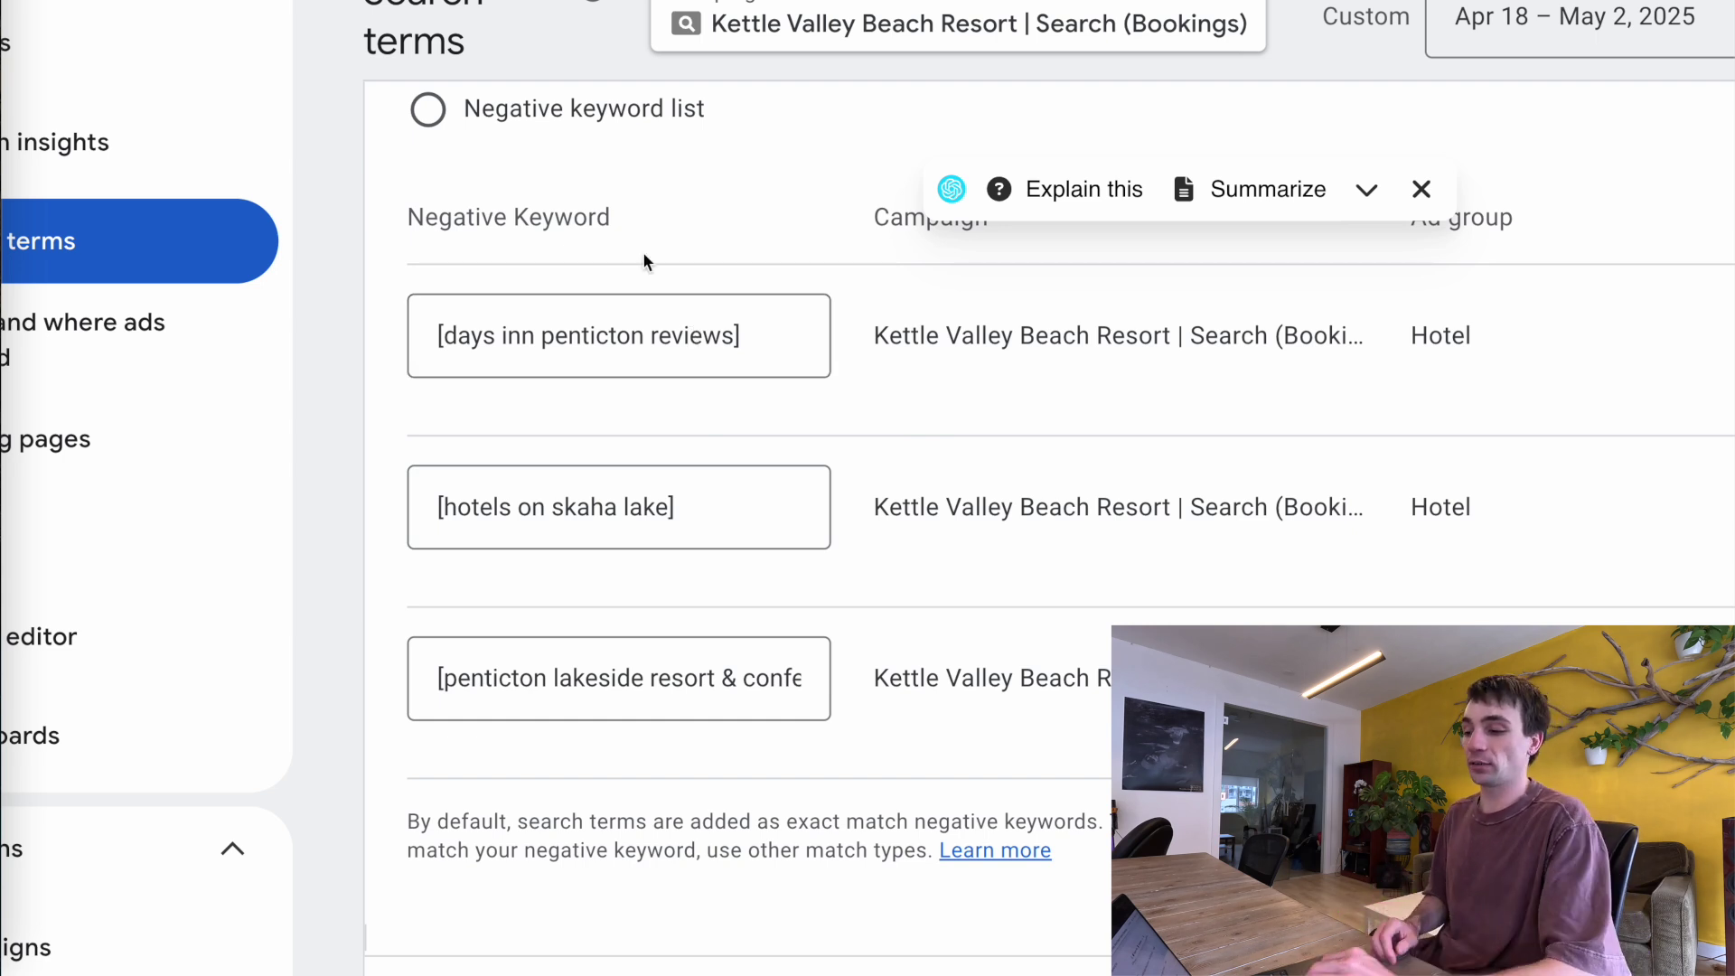
left_click_drag(769, 337, 610, 336)
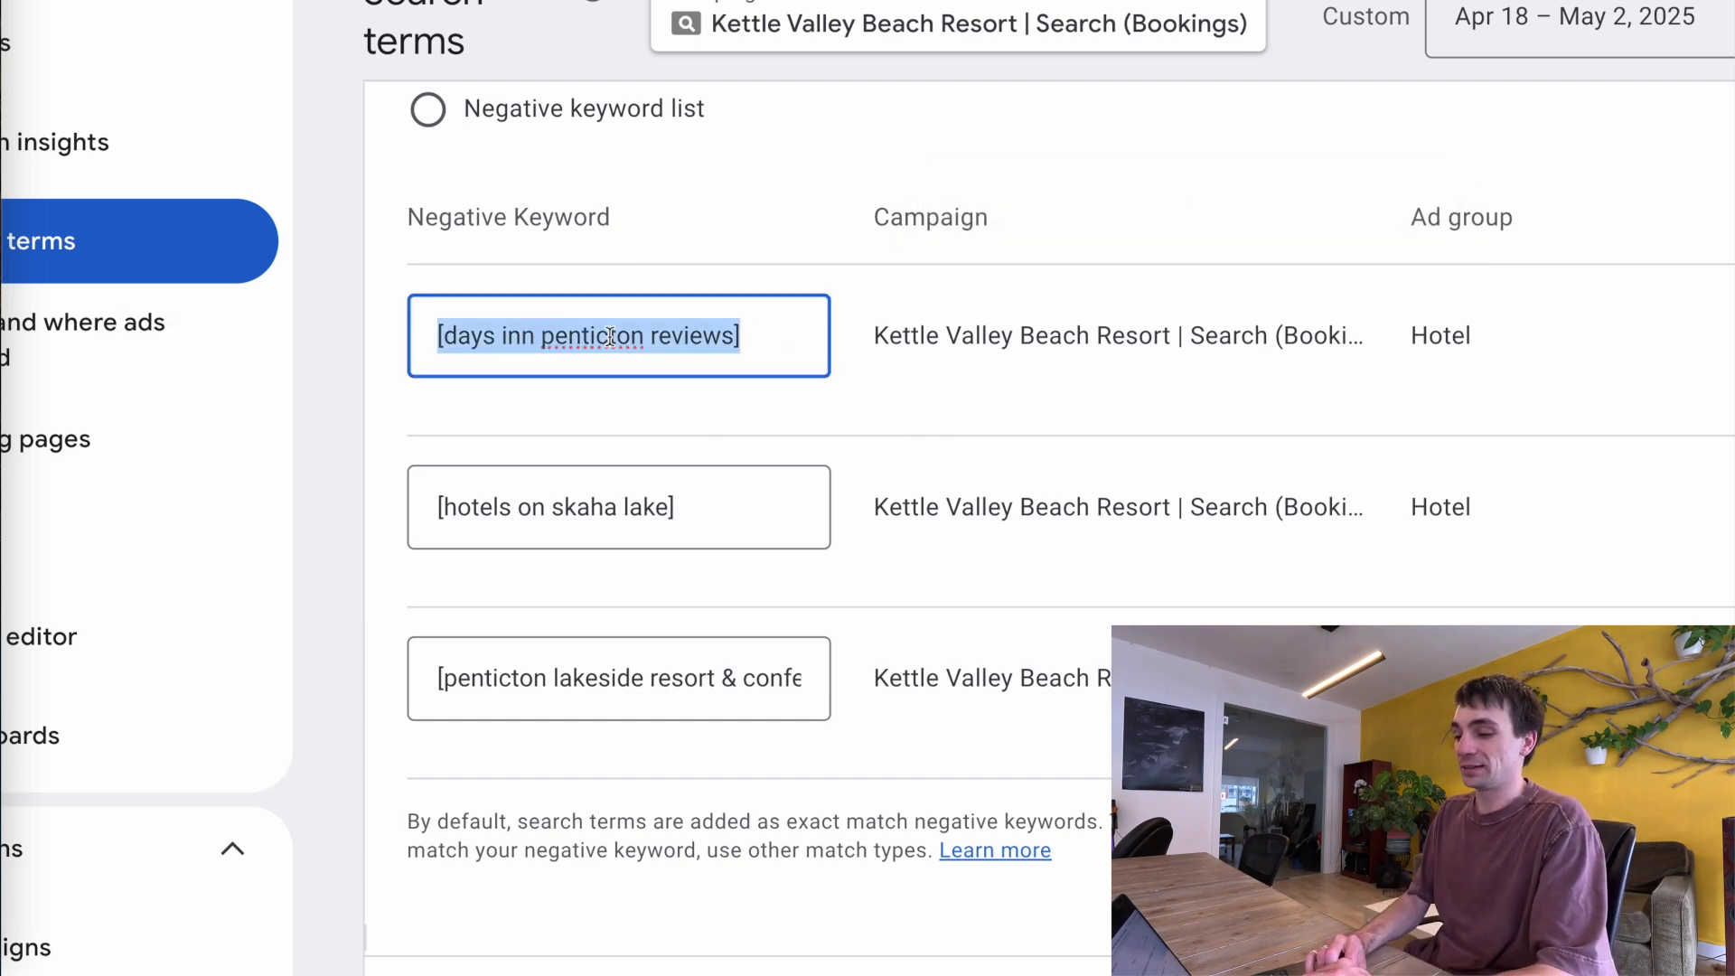
double_click(610, 336)
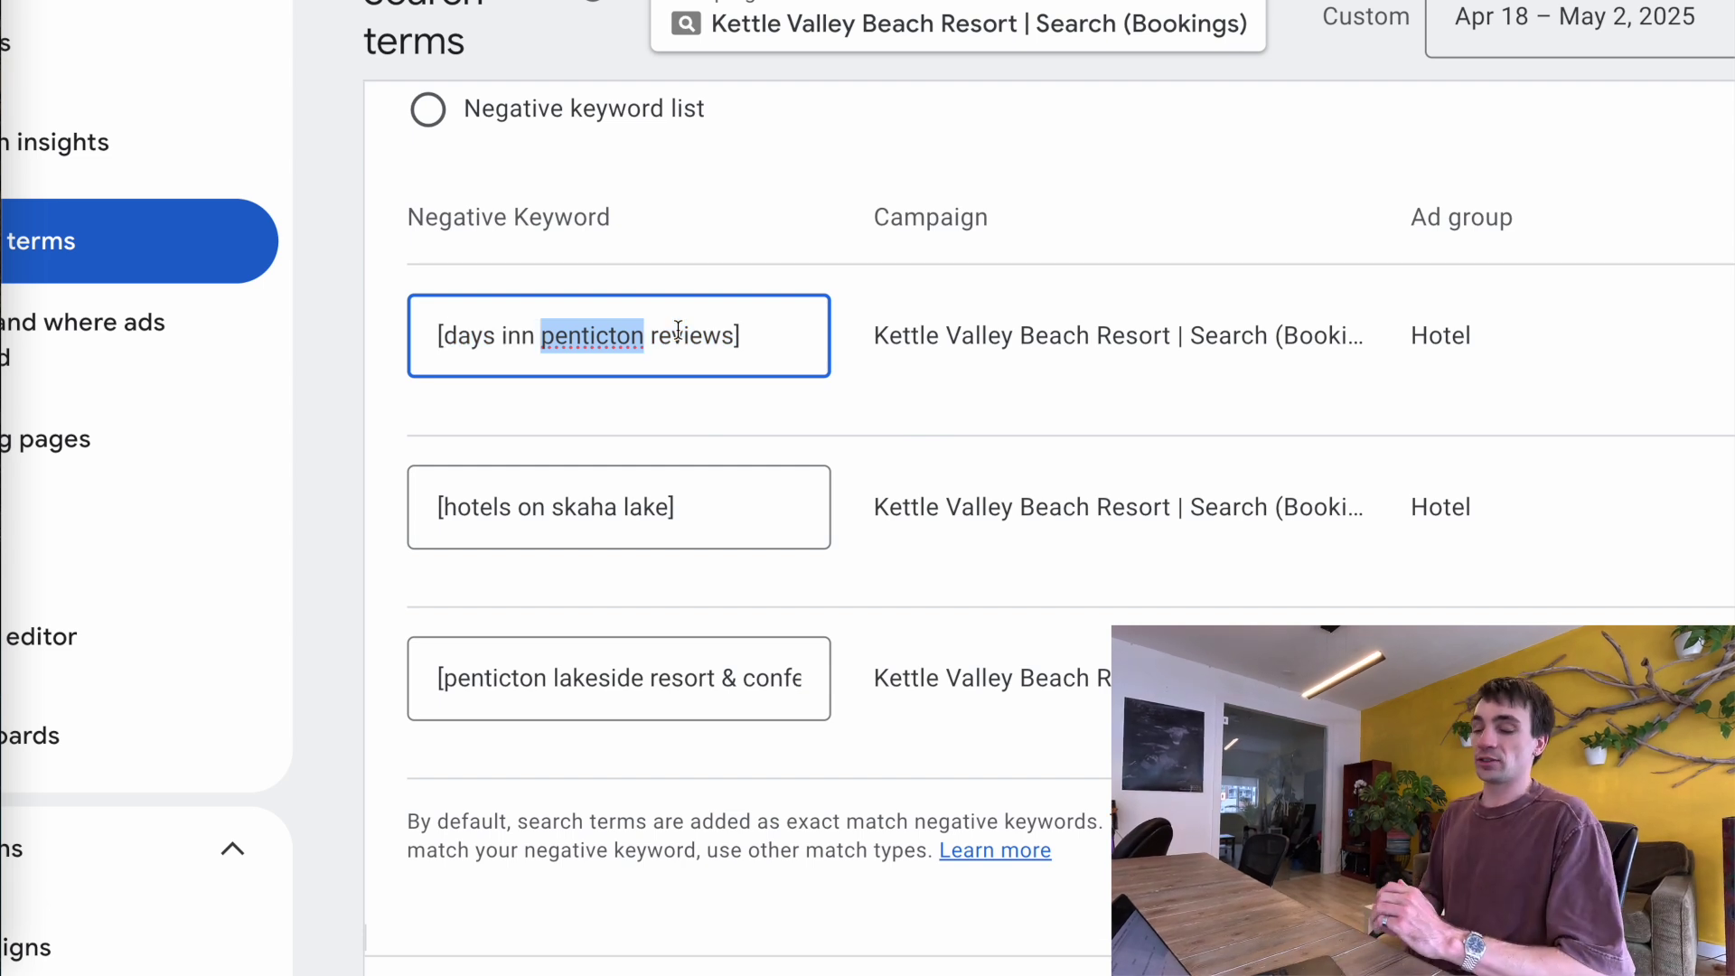
left_click_drag(756, 327, 342, 348)
left_click(378, 339)
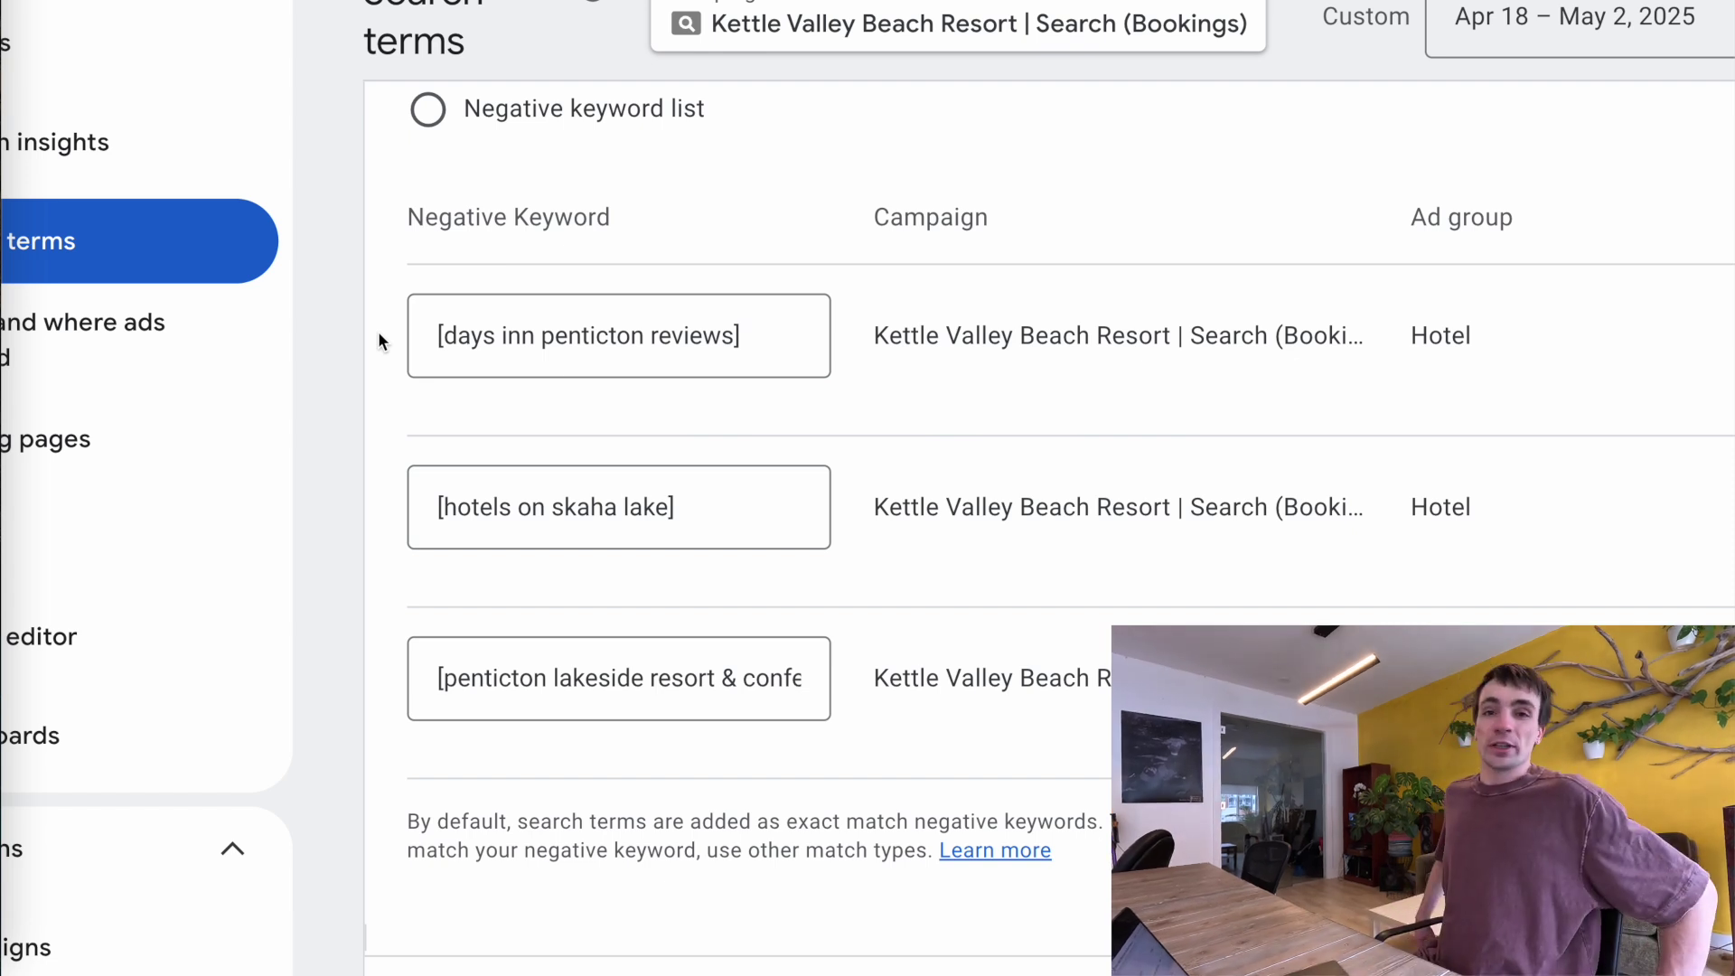
left_click(405, 286)
left_click(494, 334)
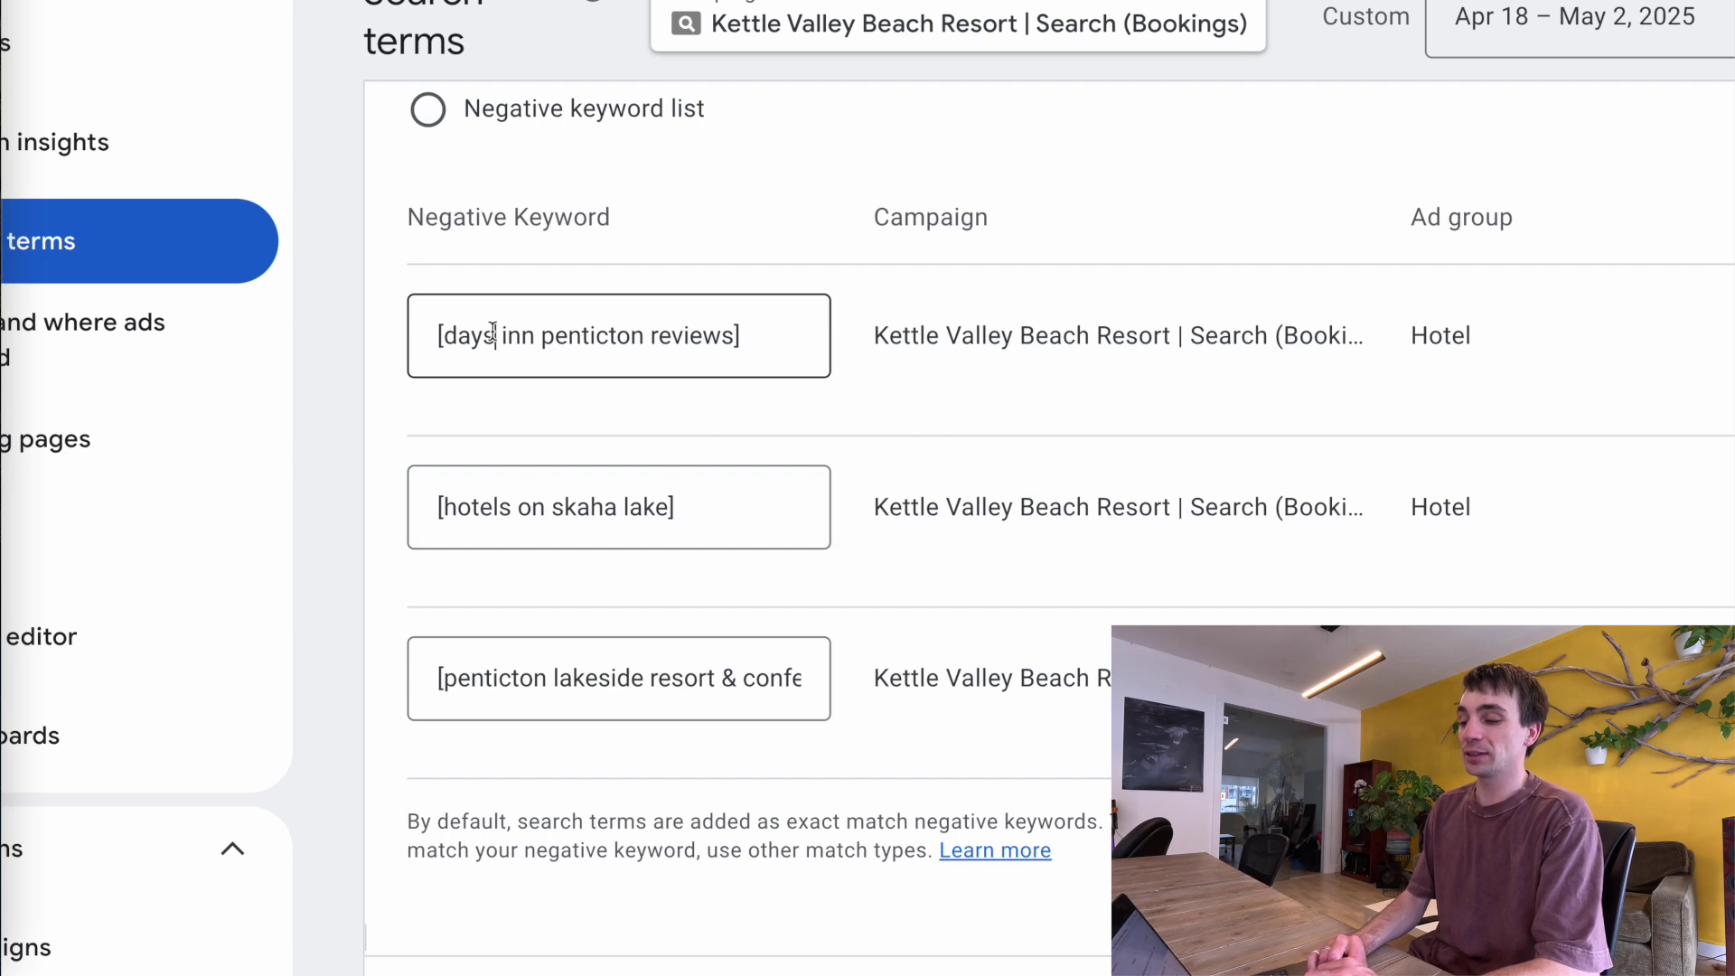
triple_click(494, 333)
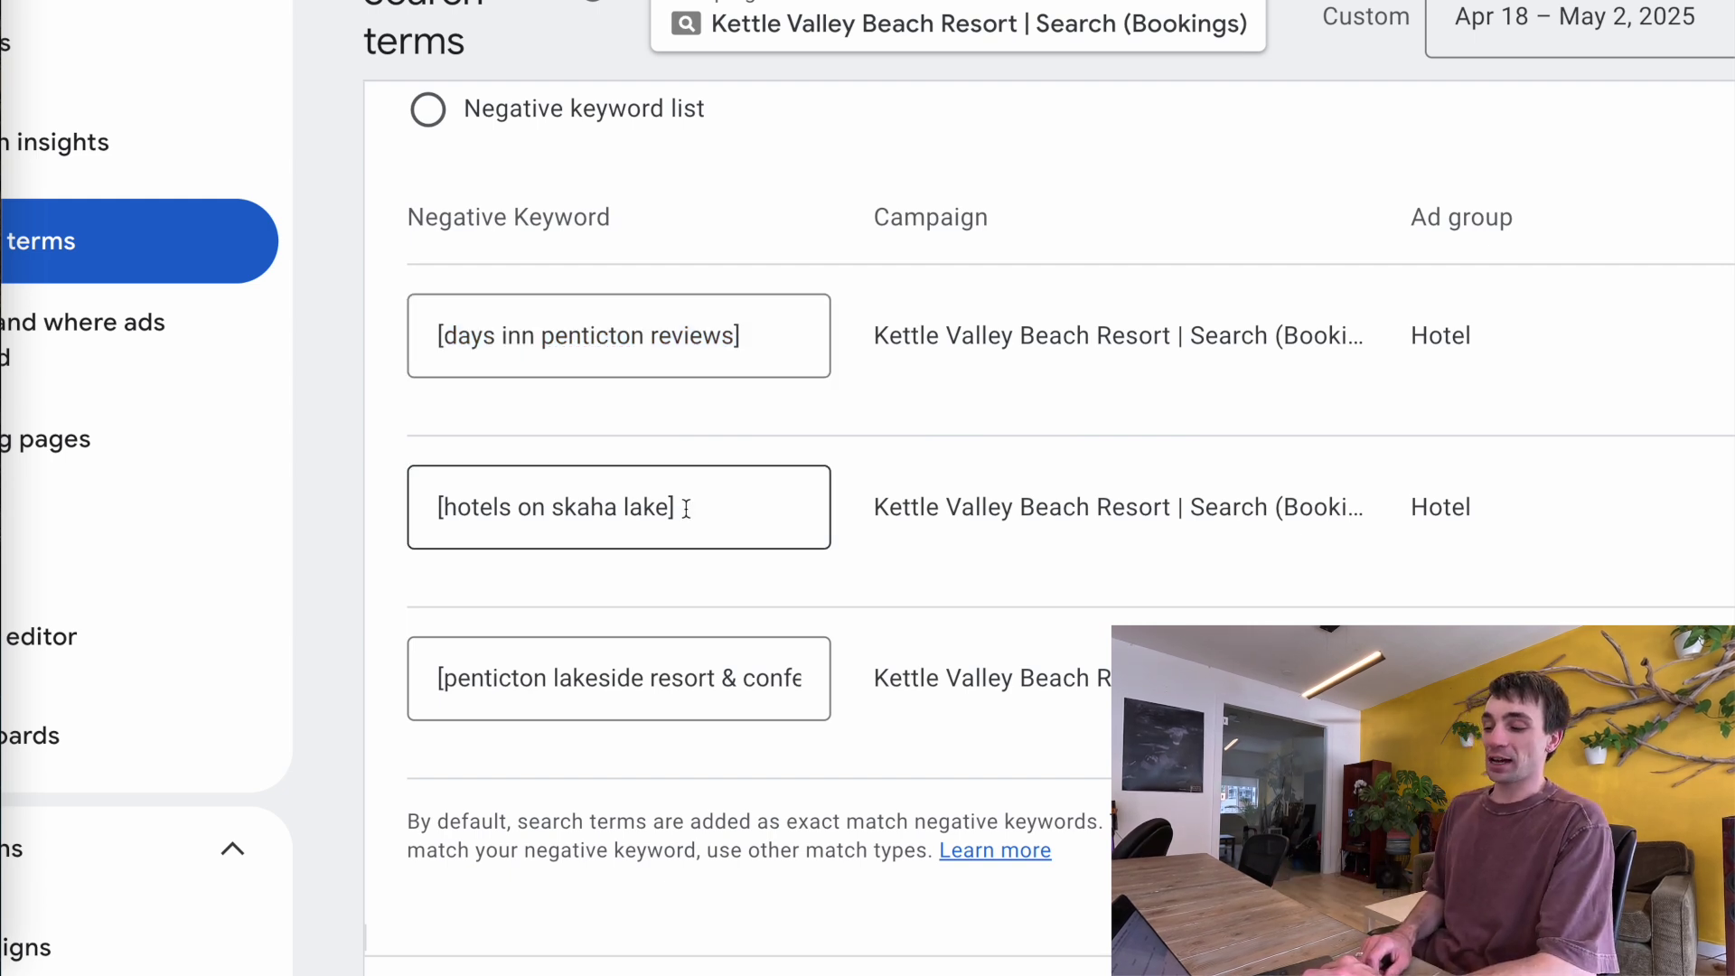
- Replace the negative keyword entry "[hotels on skaha lake]" with the phrase match keyword "skaha" in quotation marks
left_click_drag(685, 508, 426, 473)
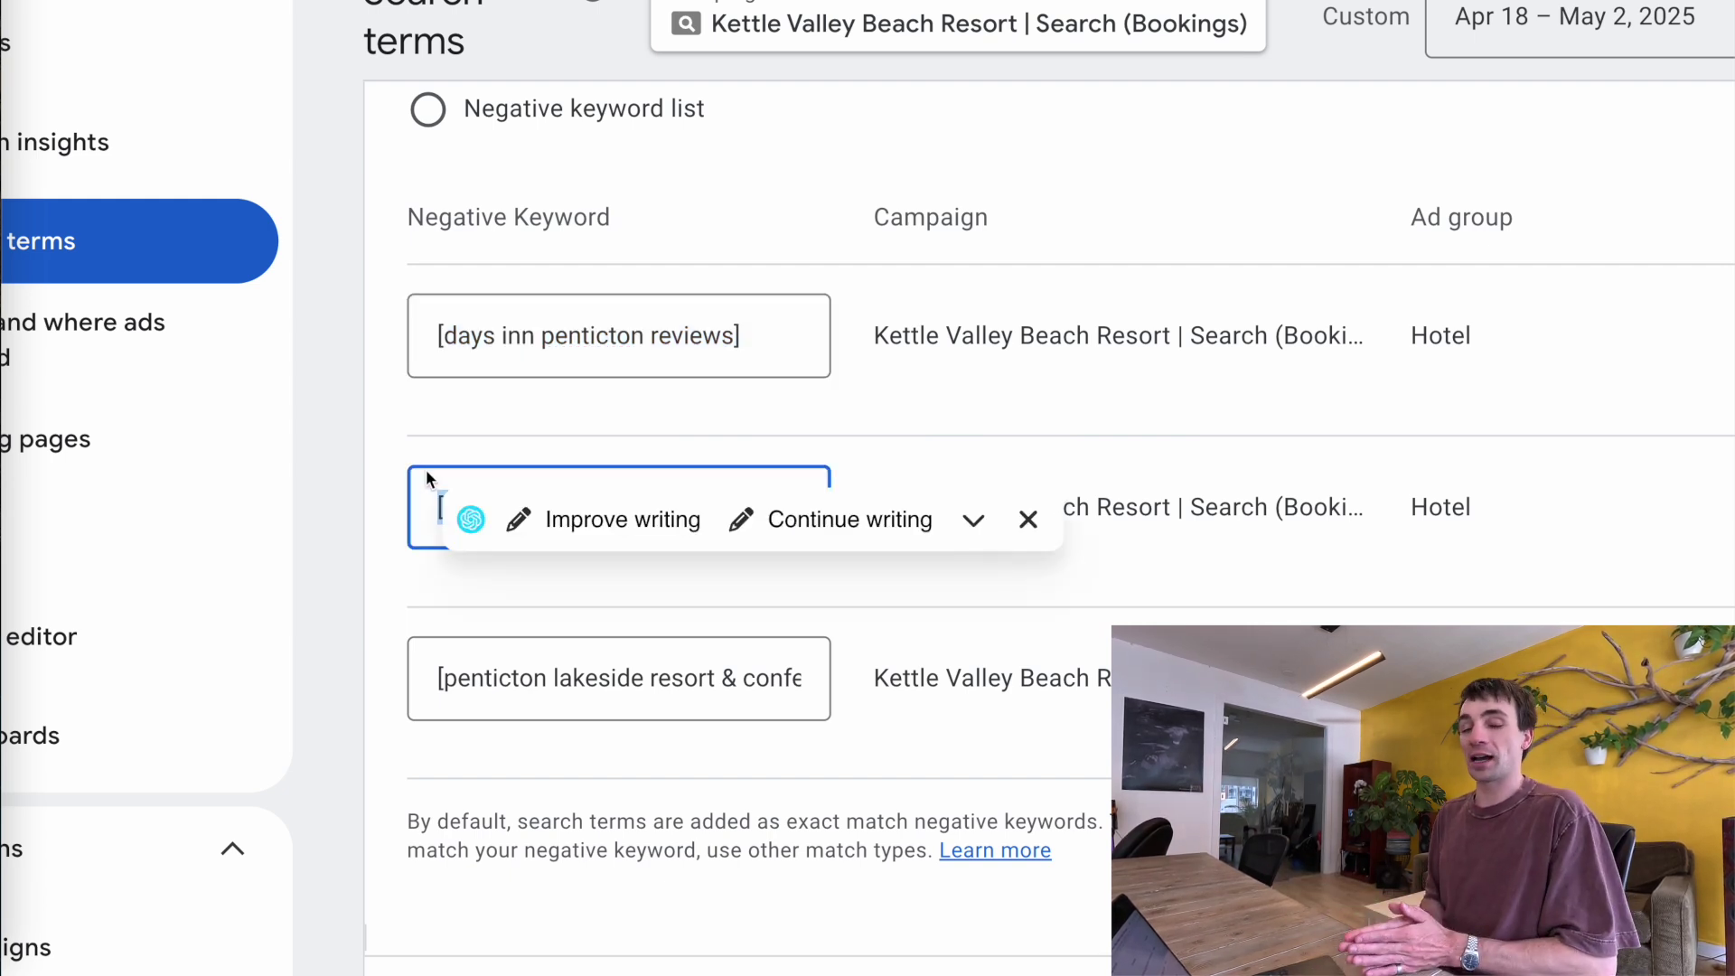
left_click(403, 515)
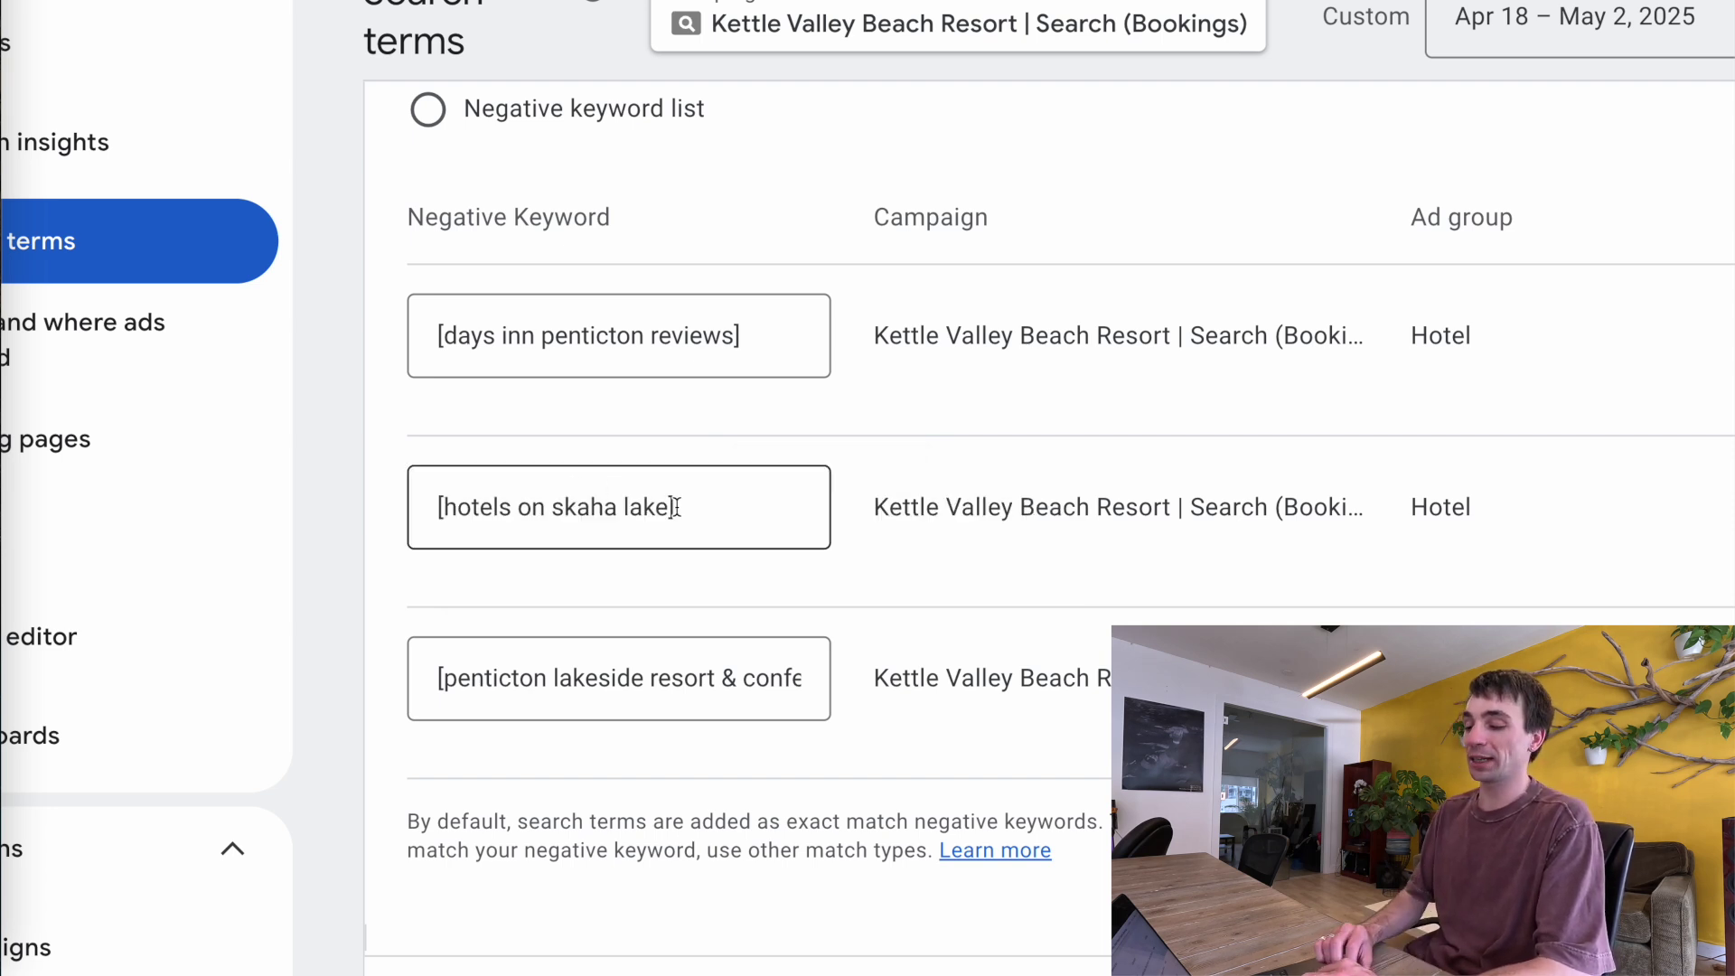
left_click_drag(676, 507, 633, 508)
key("BackSpace")
key("BackSpace")
key("BackSpace")
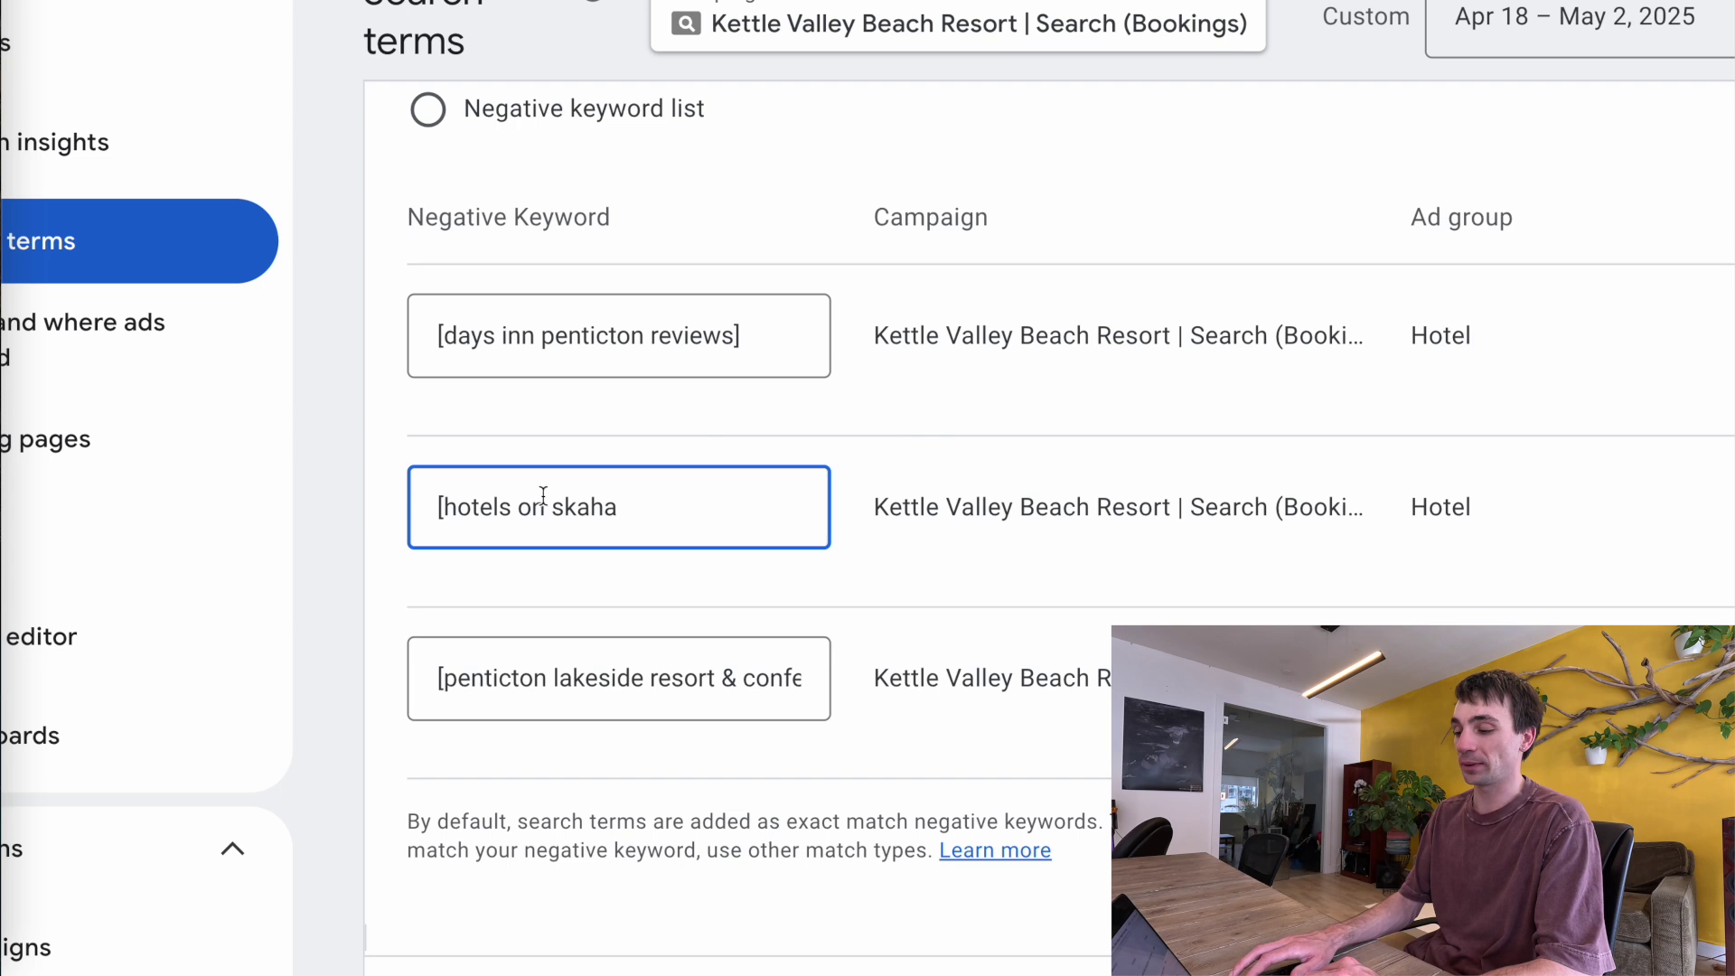
left_click_drag(554, 506, 405, 477)
key("BackSpace")
type("\"")
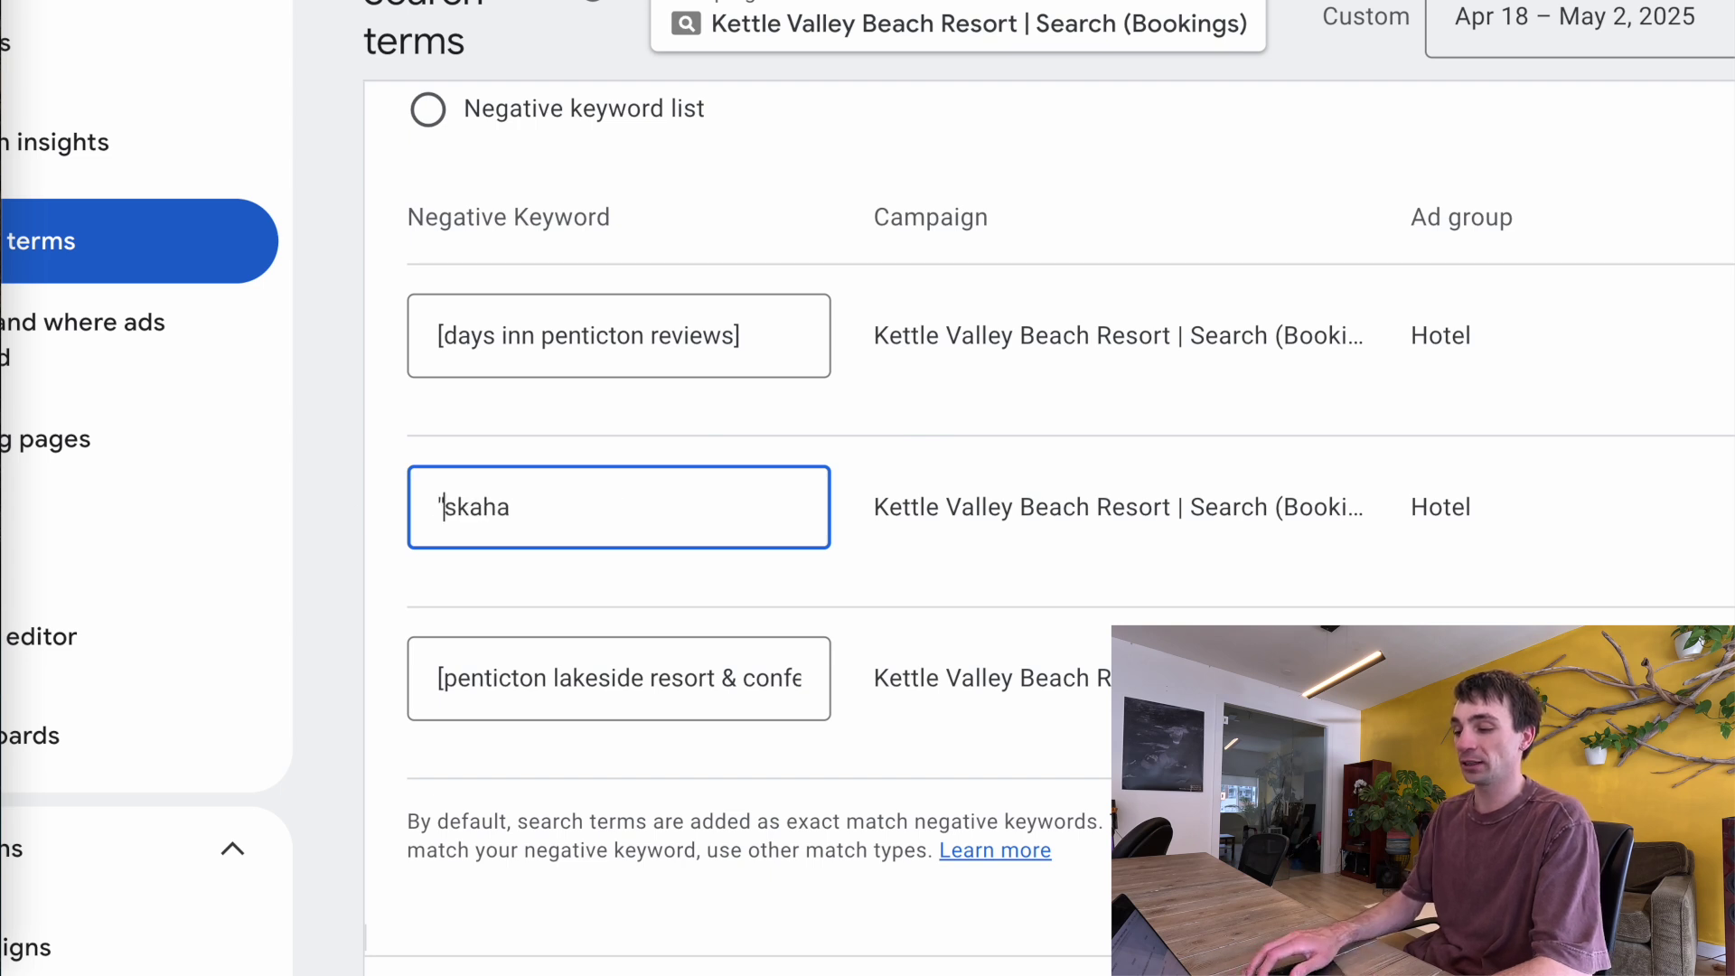
type("\"")
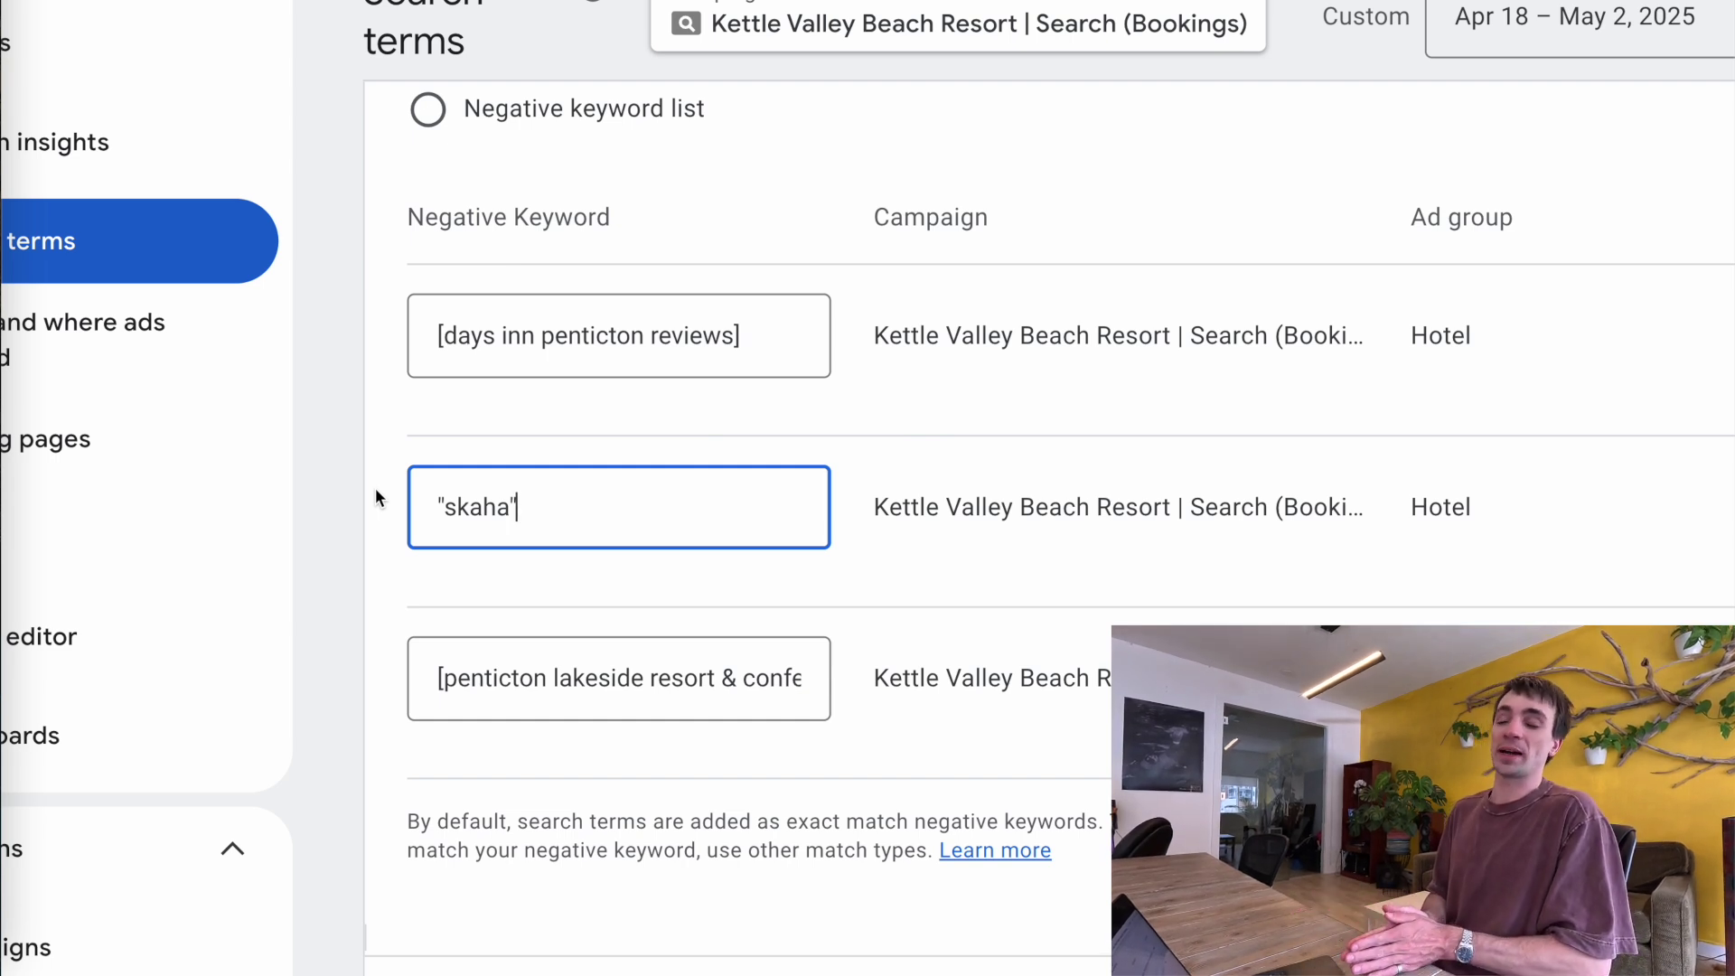
key("ctrl+a")
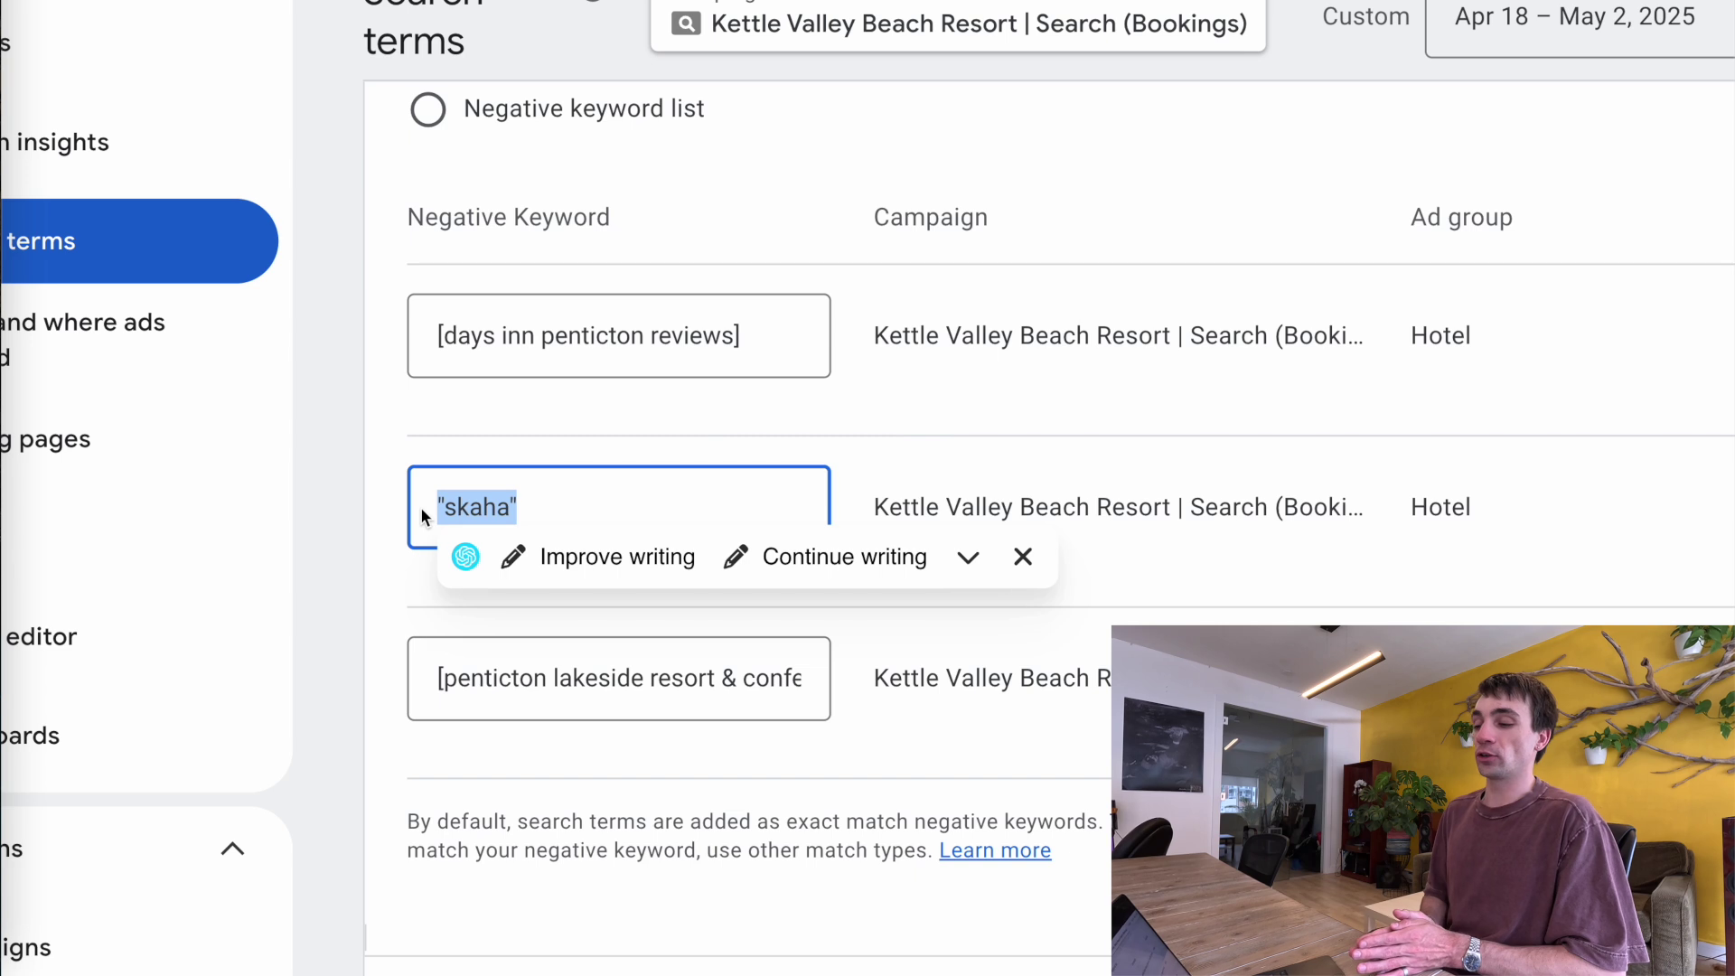
double_click(565, 334)
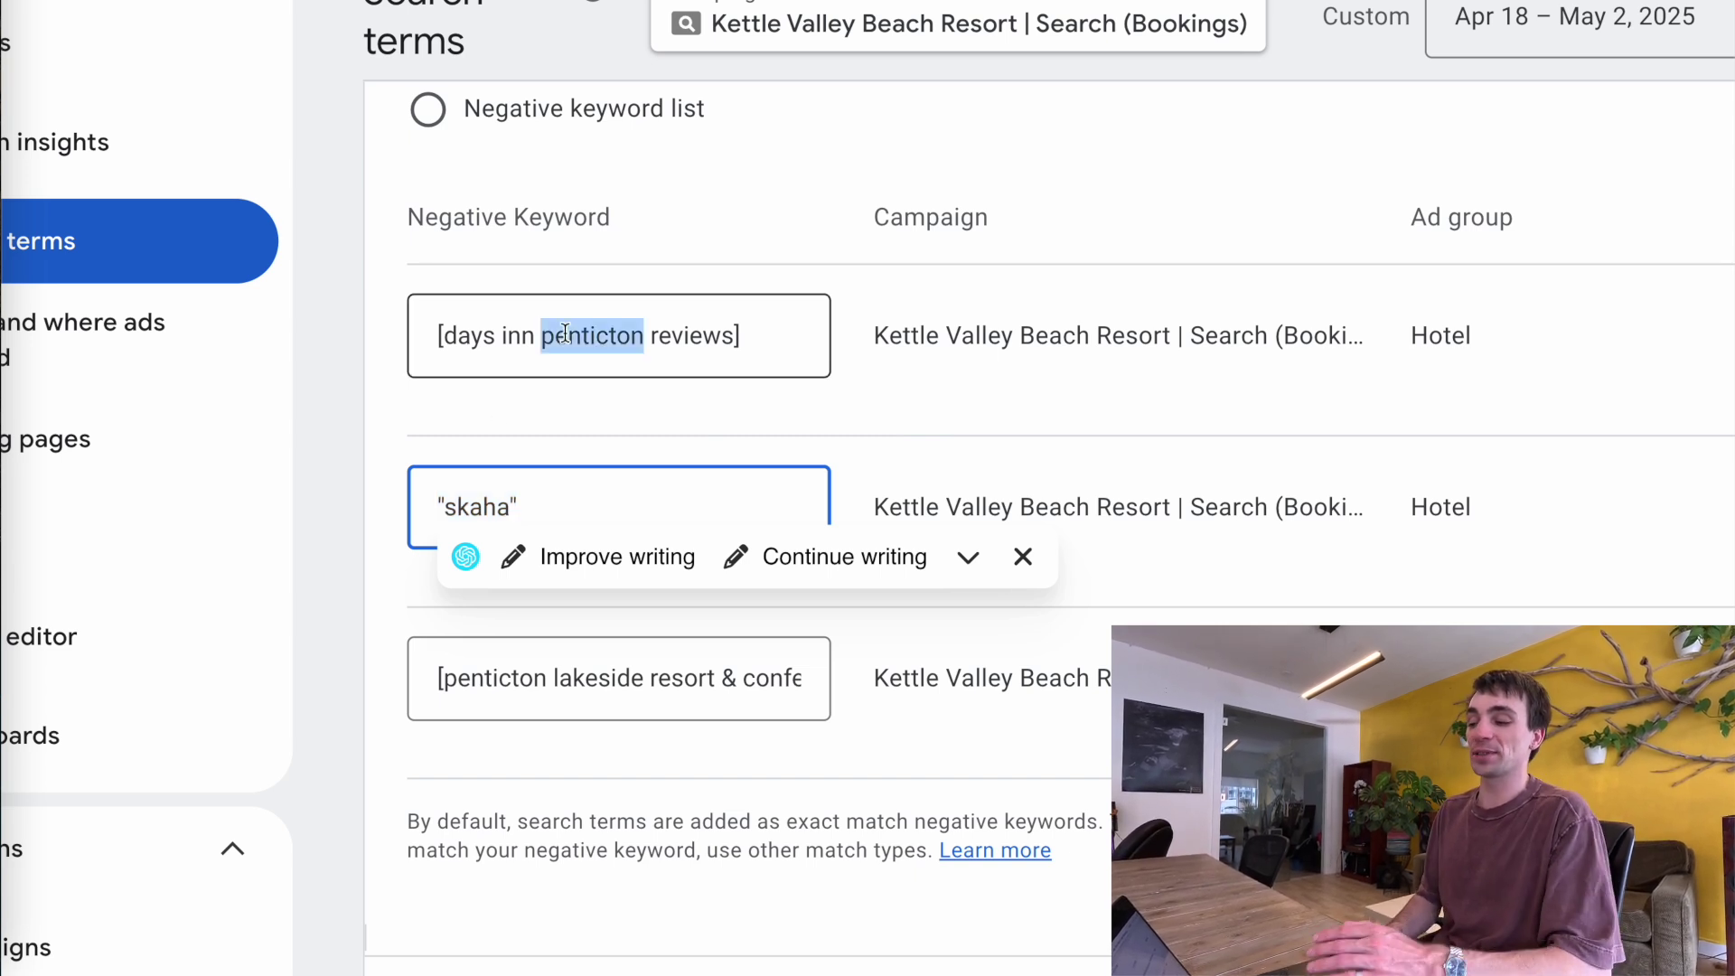
triple_click(565, 334)
left_click(382, 519)
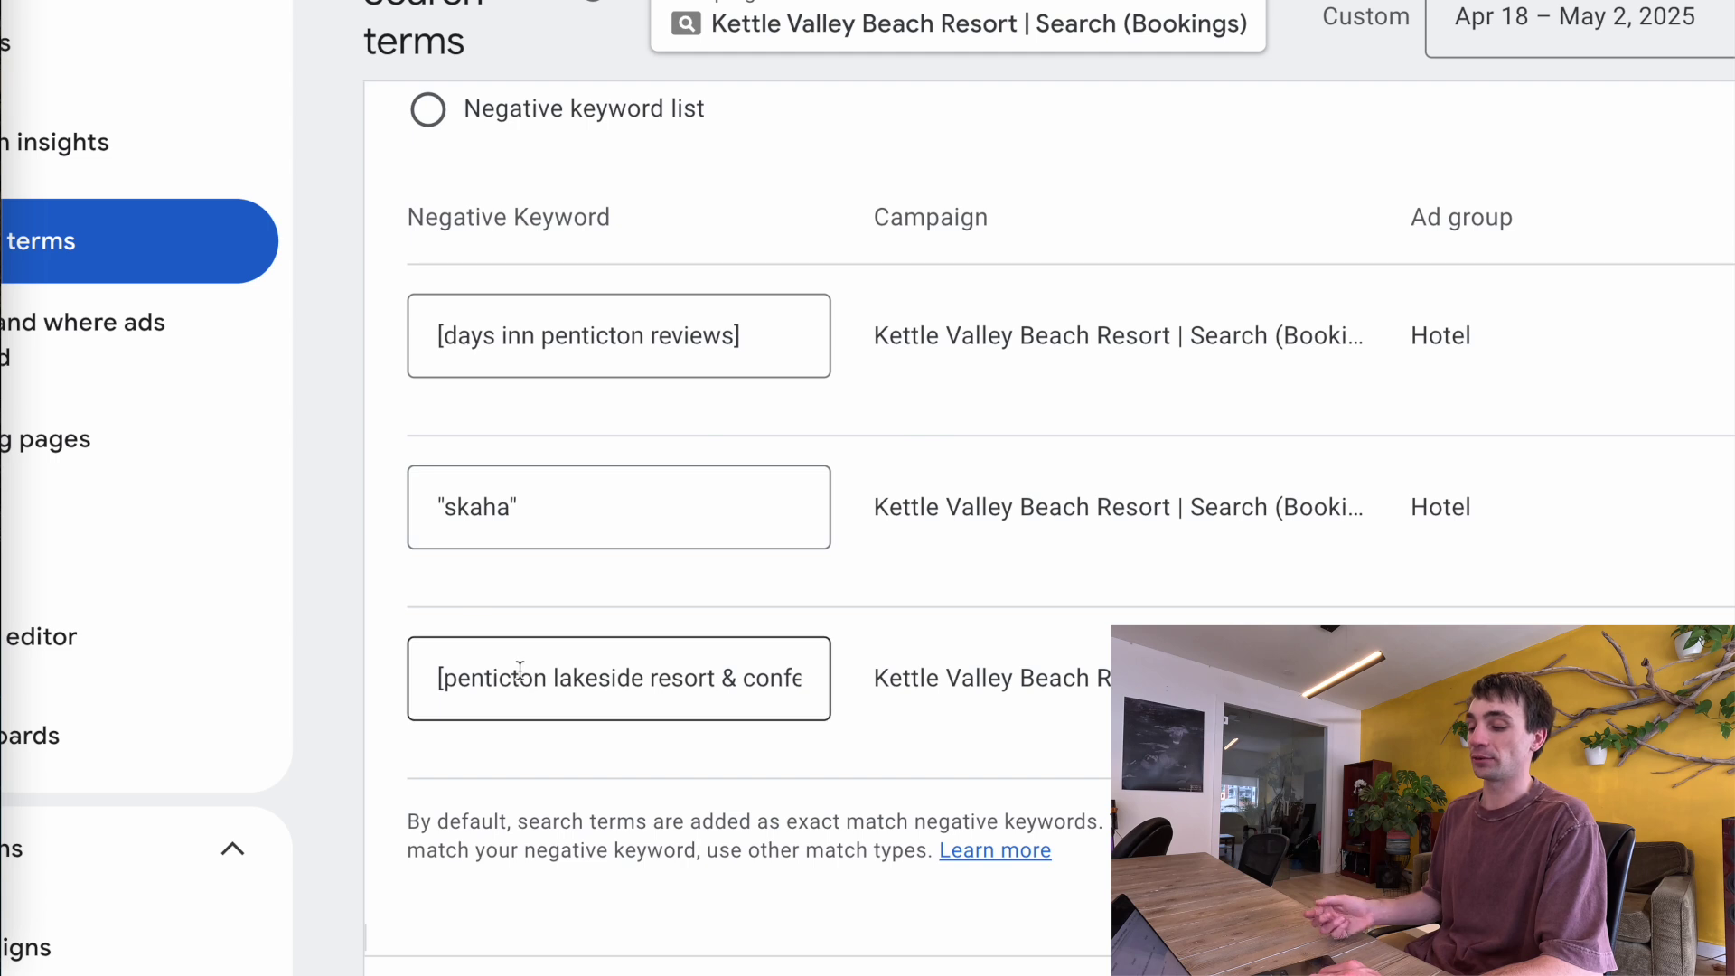
- Replace the Penticton Lakeside Resort negative keyword entry with the phrase match keyword "conference" and save the negative keywords
left_click_drag(551, 676, 837, 689)
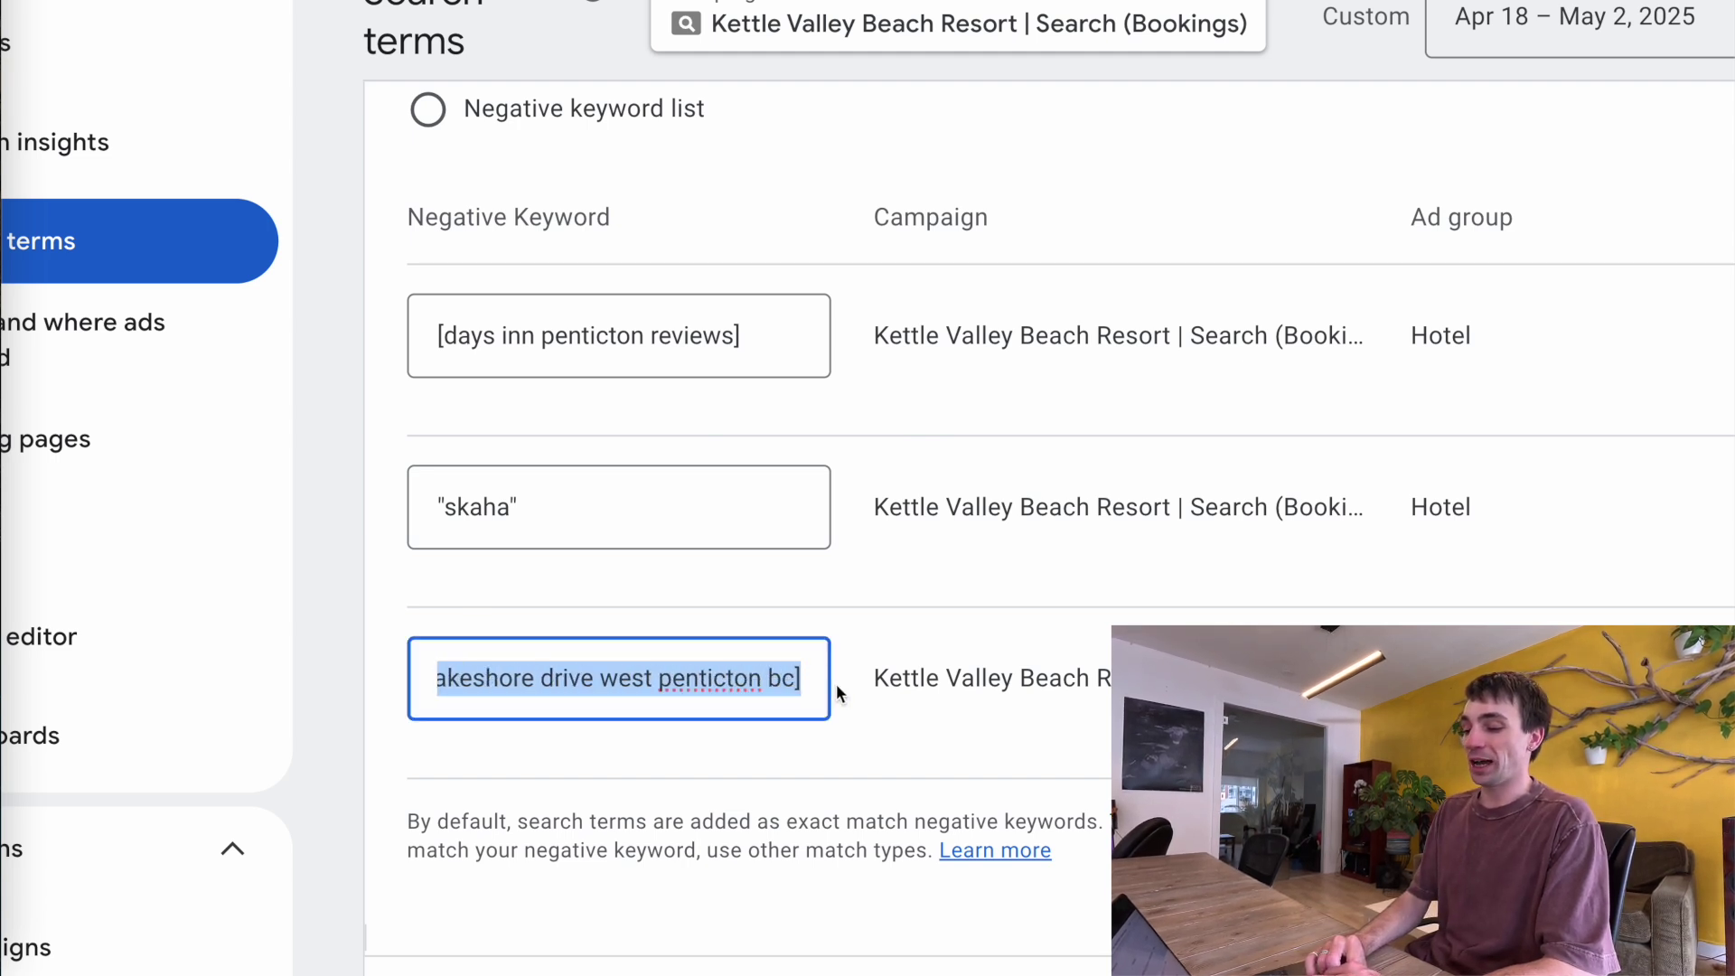
left_click(749, 677)
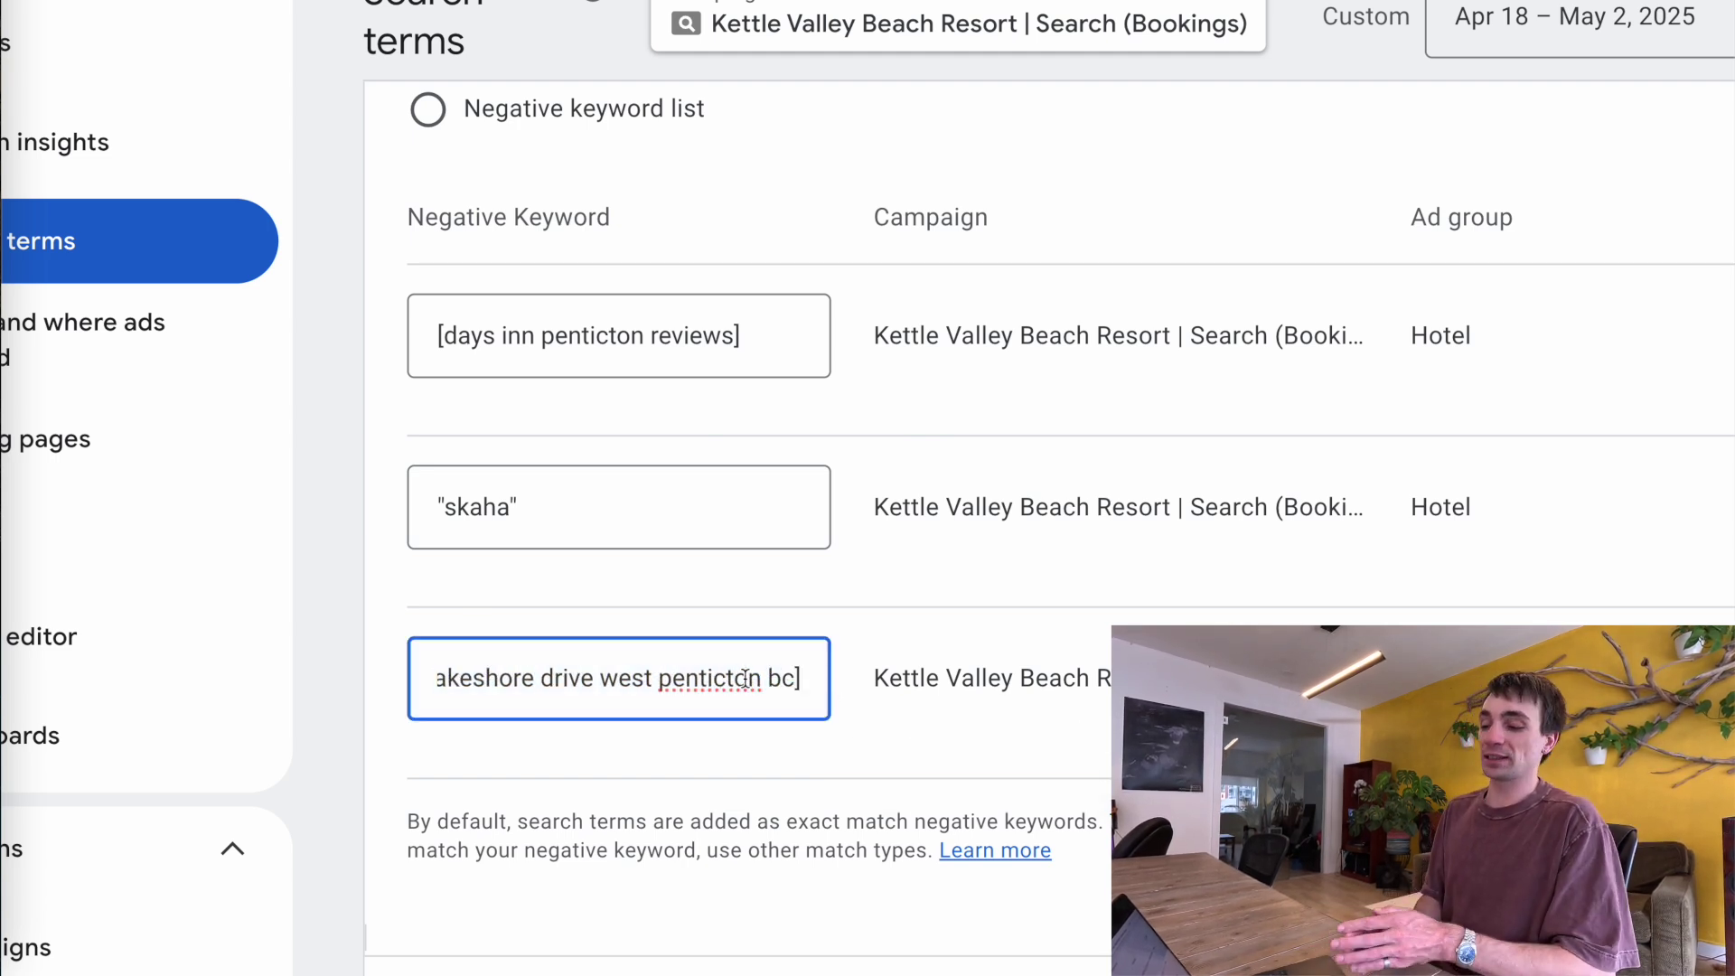
left_click_drag(747, 678, 459, 679)
left_click(504, 683)
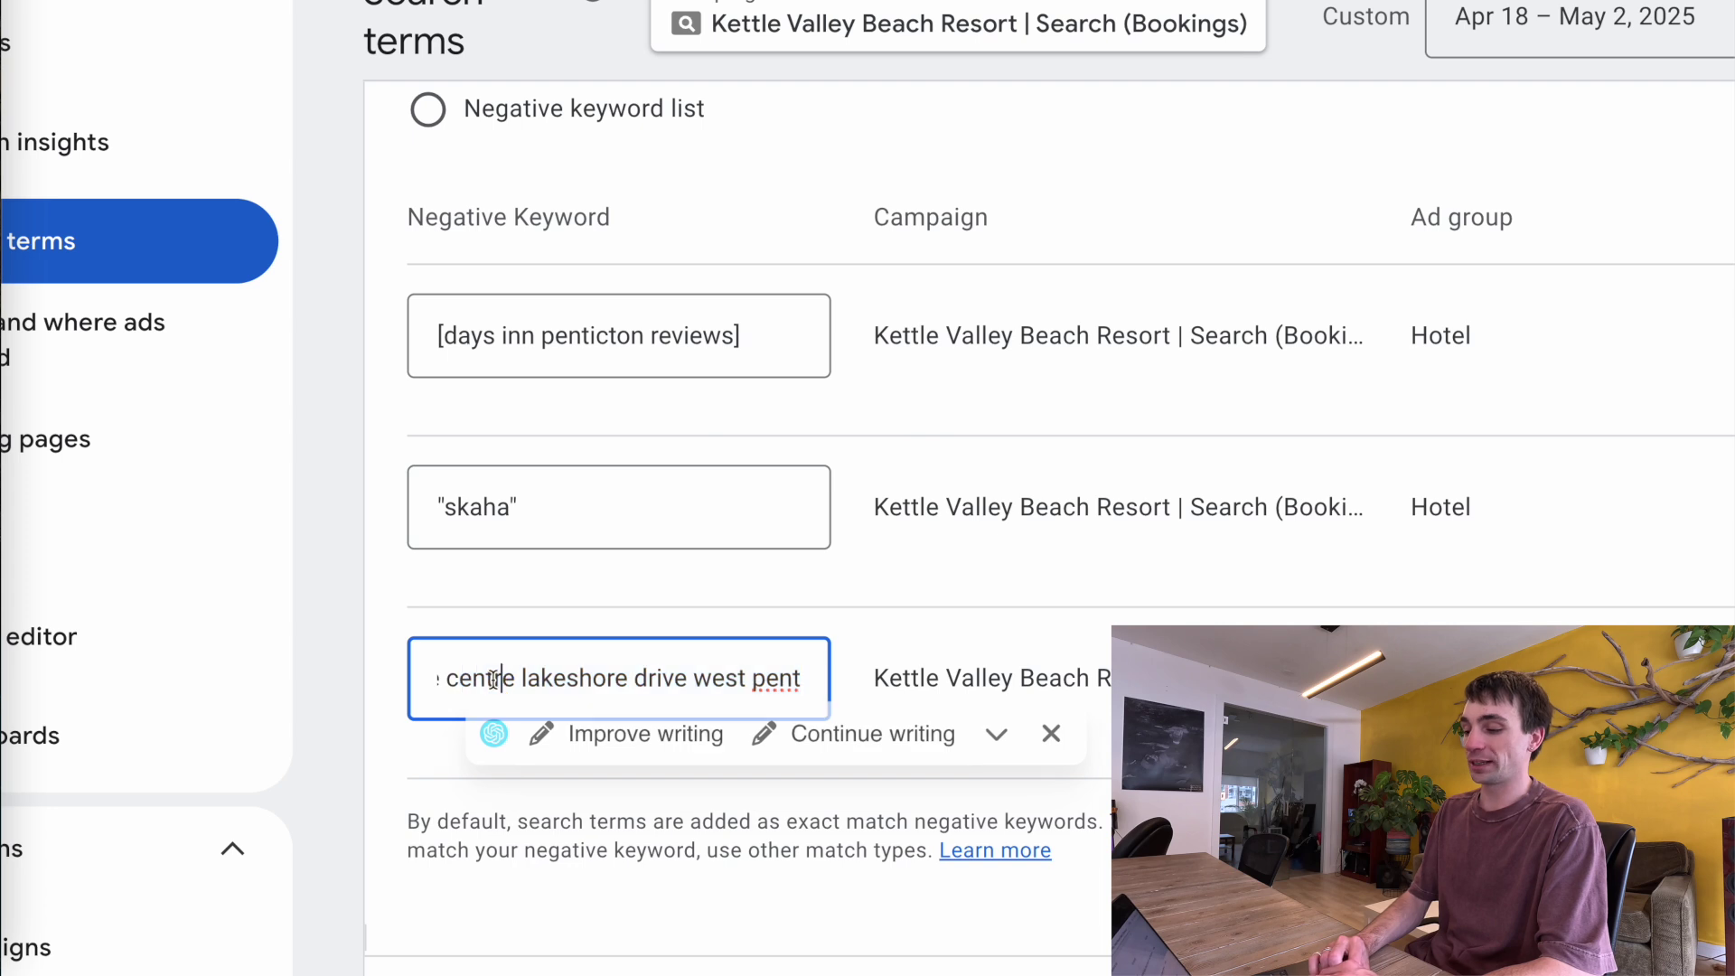
key("ctrl+a")
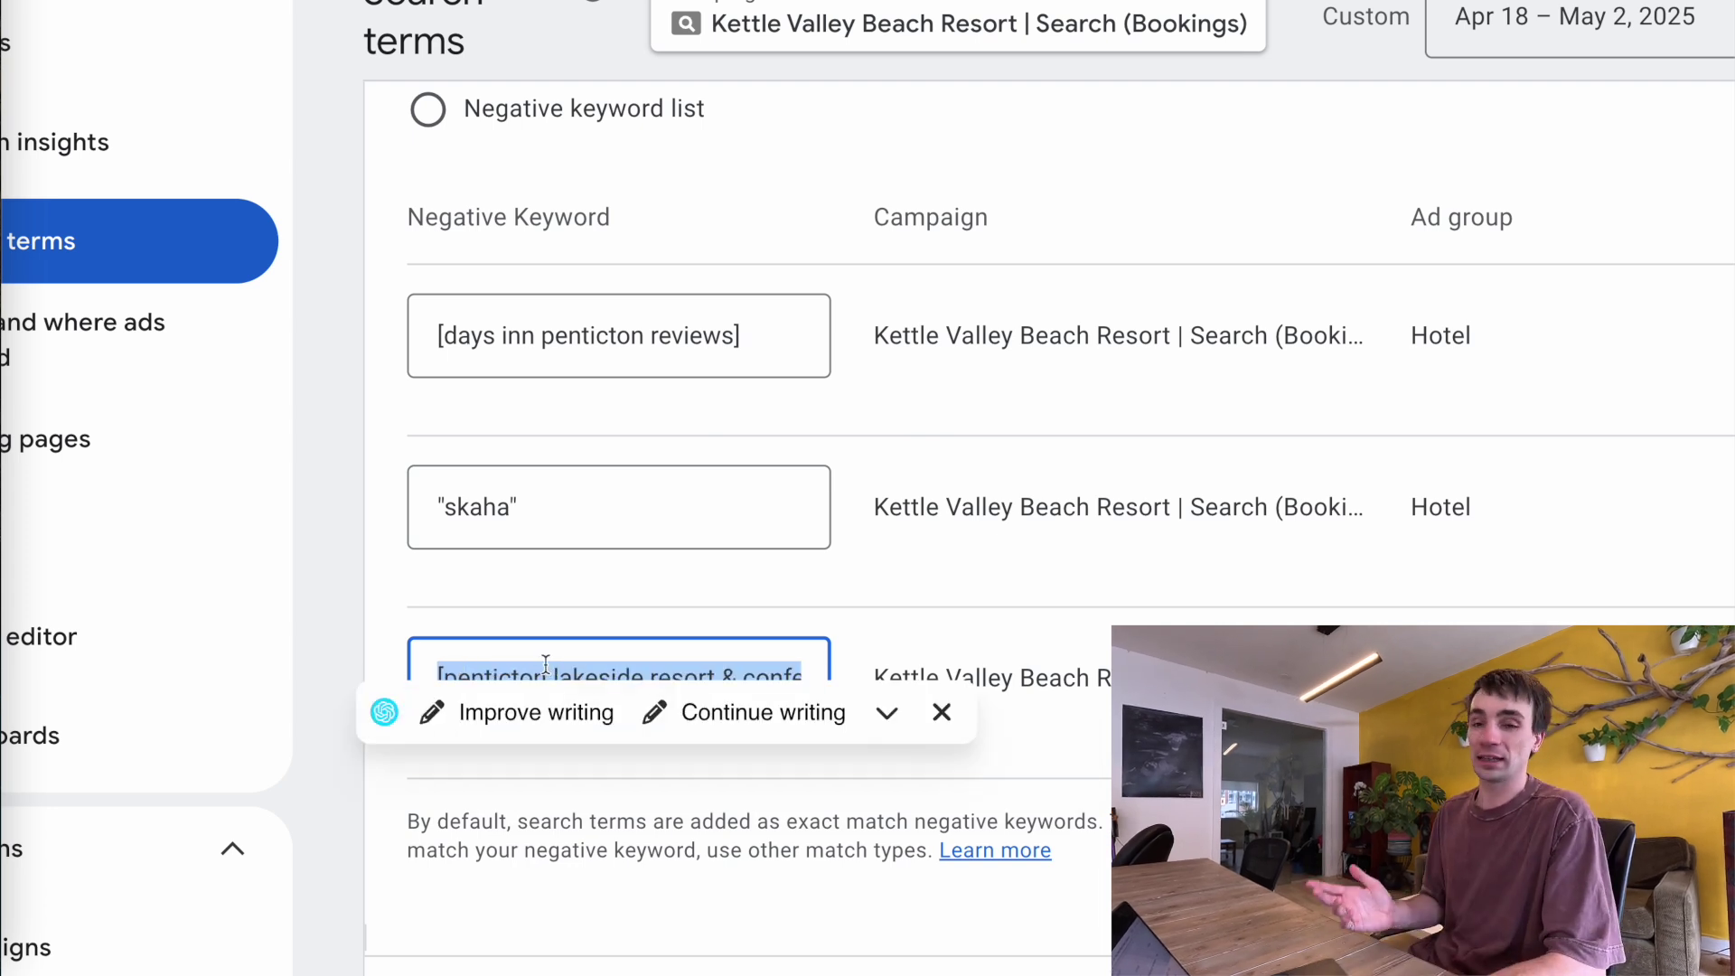
key("End")
key("ctrl+a")
type("\"conference\"")
left_click(354, 672)
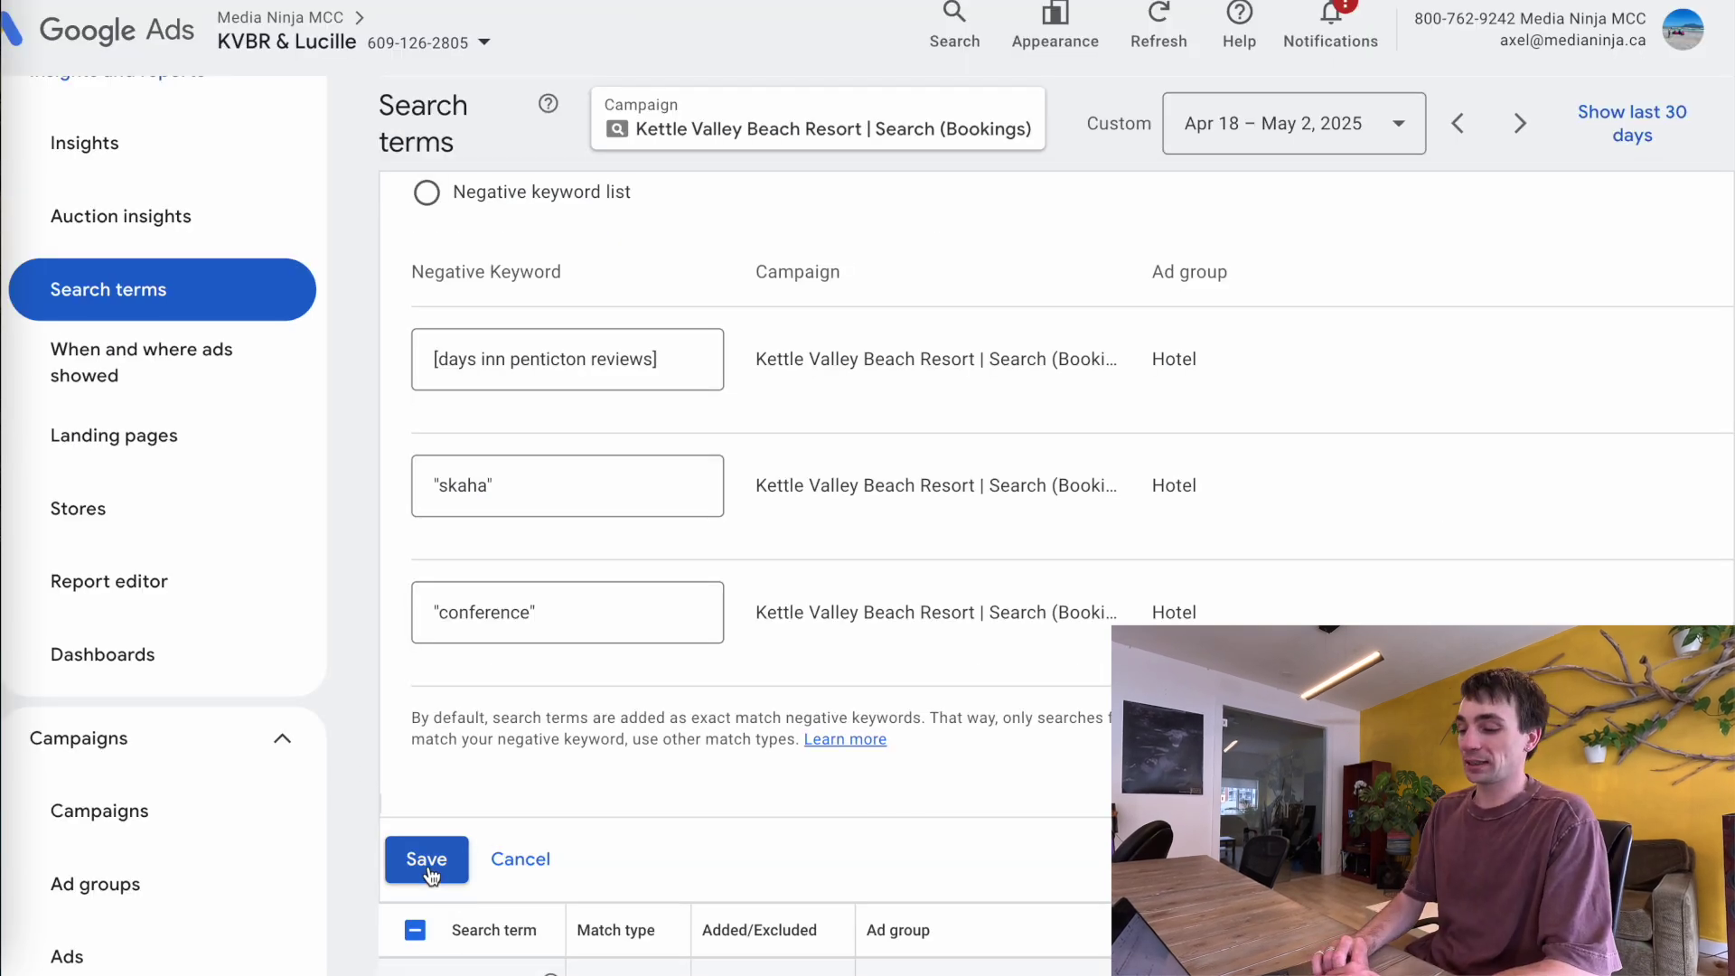
left_click(426, 861)
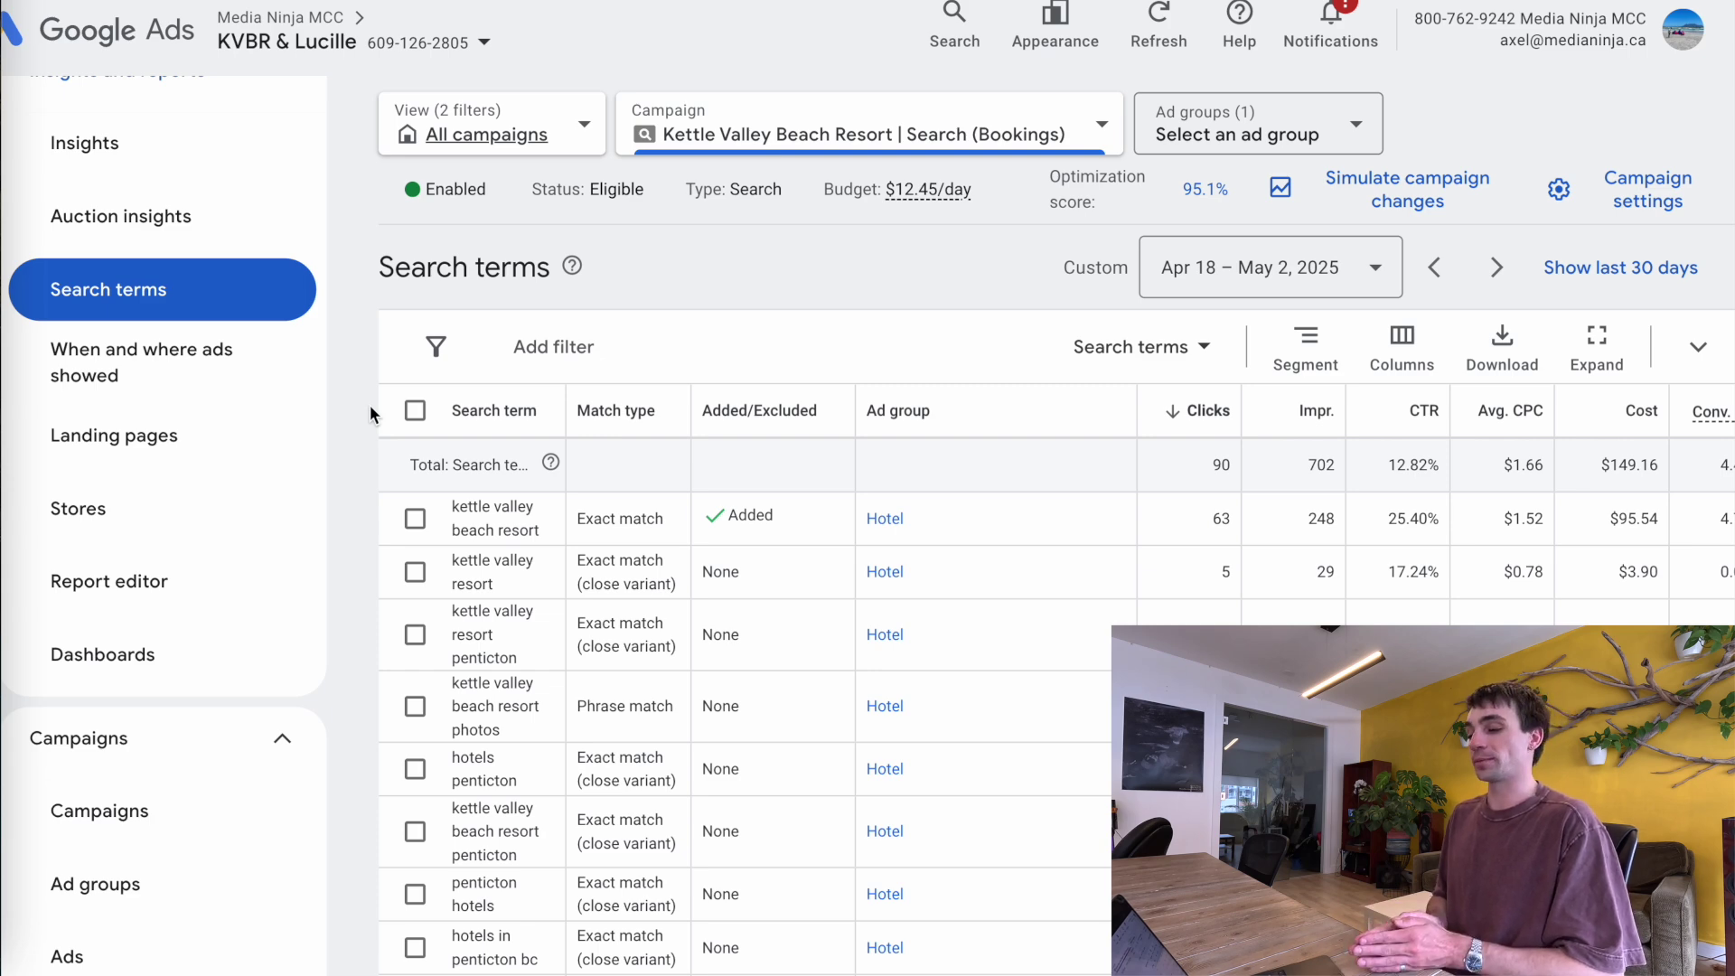
- Review the remaining search terms for further exclusions and examine already added keywords such as "luxury hotels penticton bc"
scroll(523, 682, "down", 10)
scroll(522, 683, "down", 10)
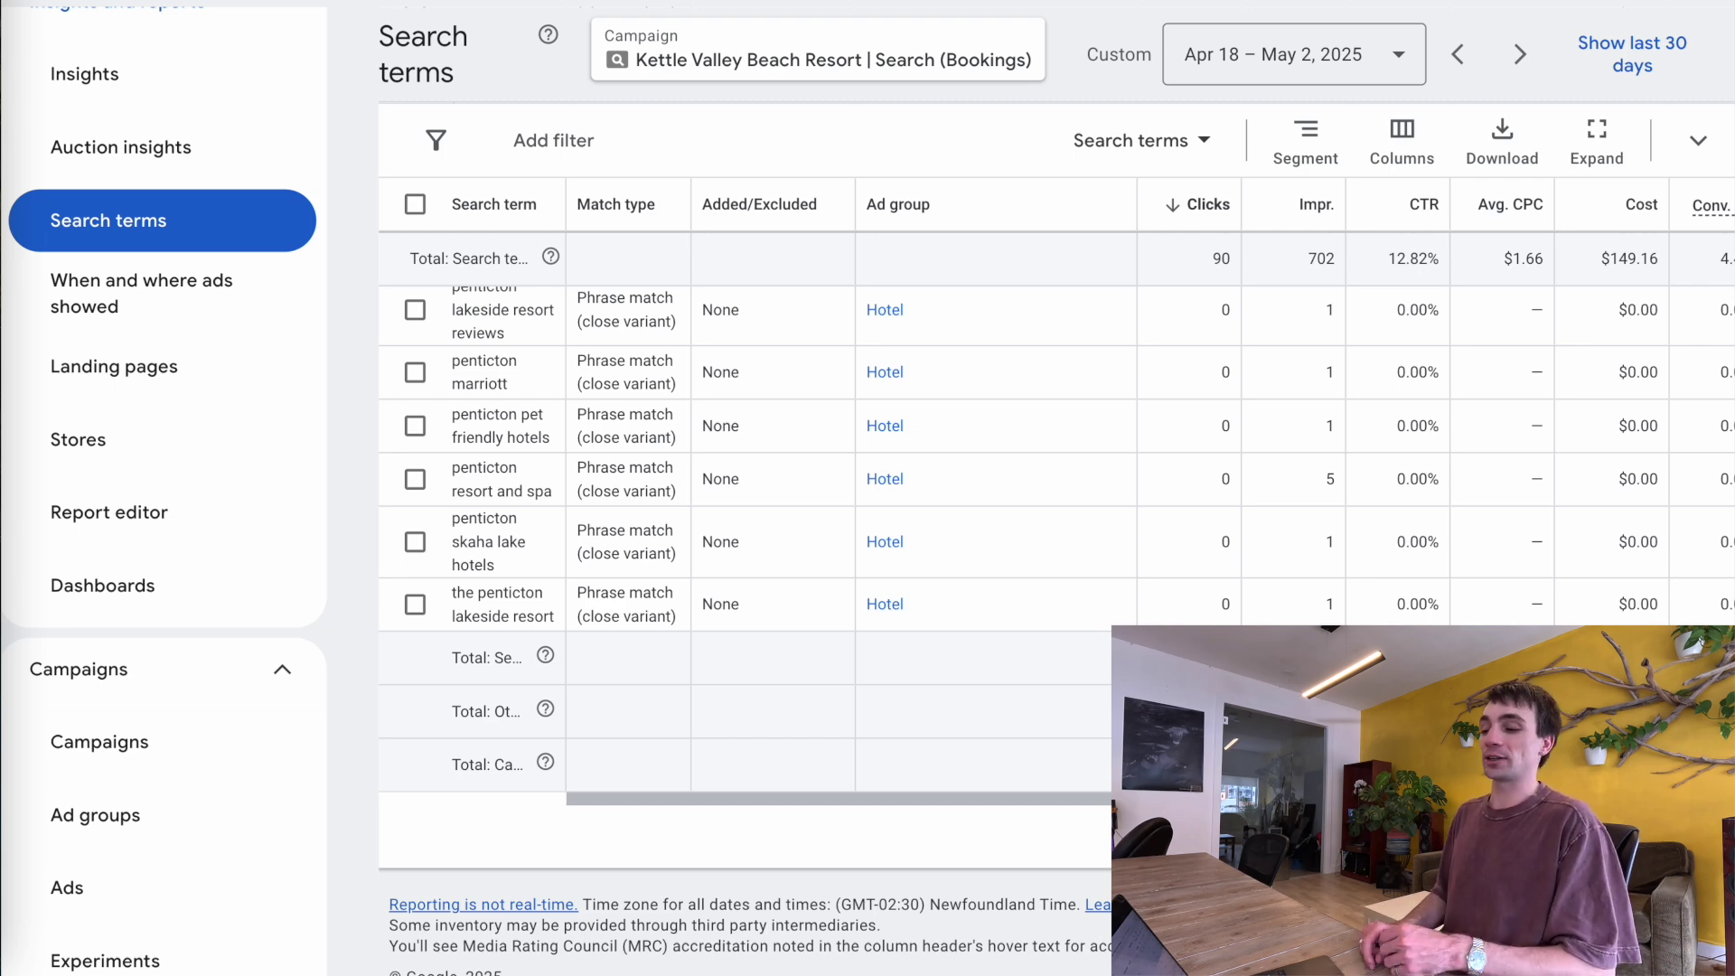
scroll(741, 633, "up", 10)
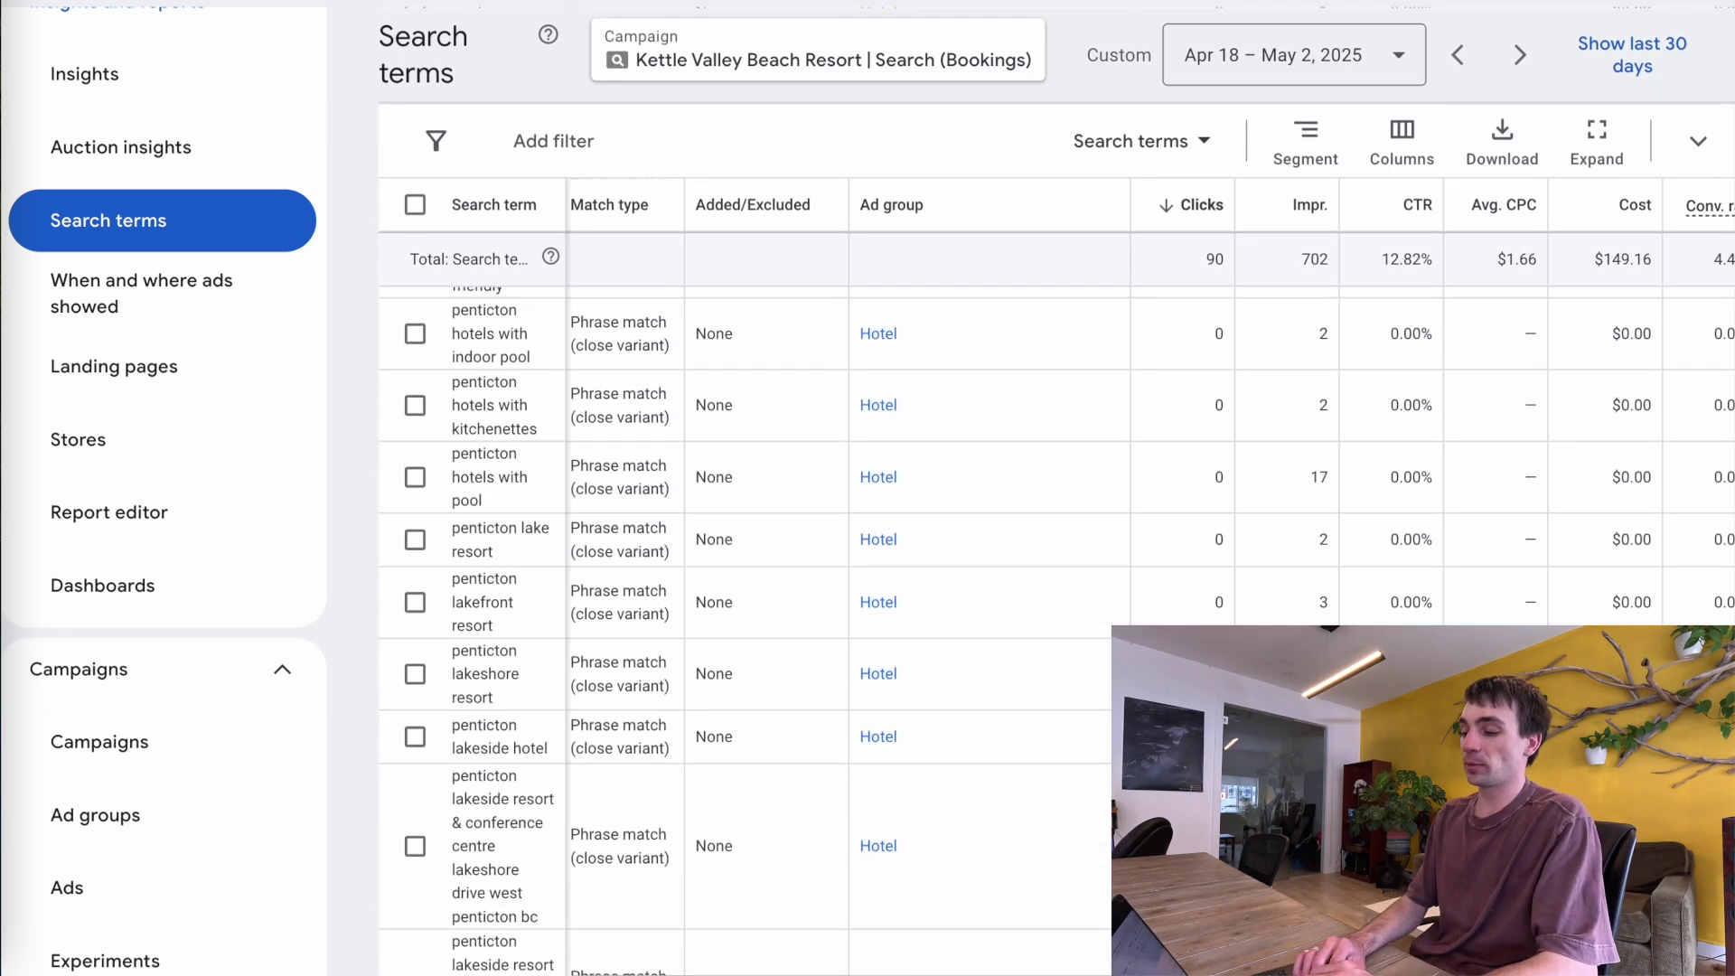
scroll(741, 542, "up", 10)
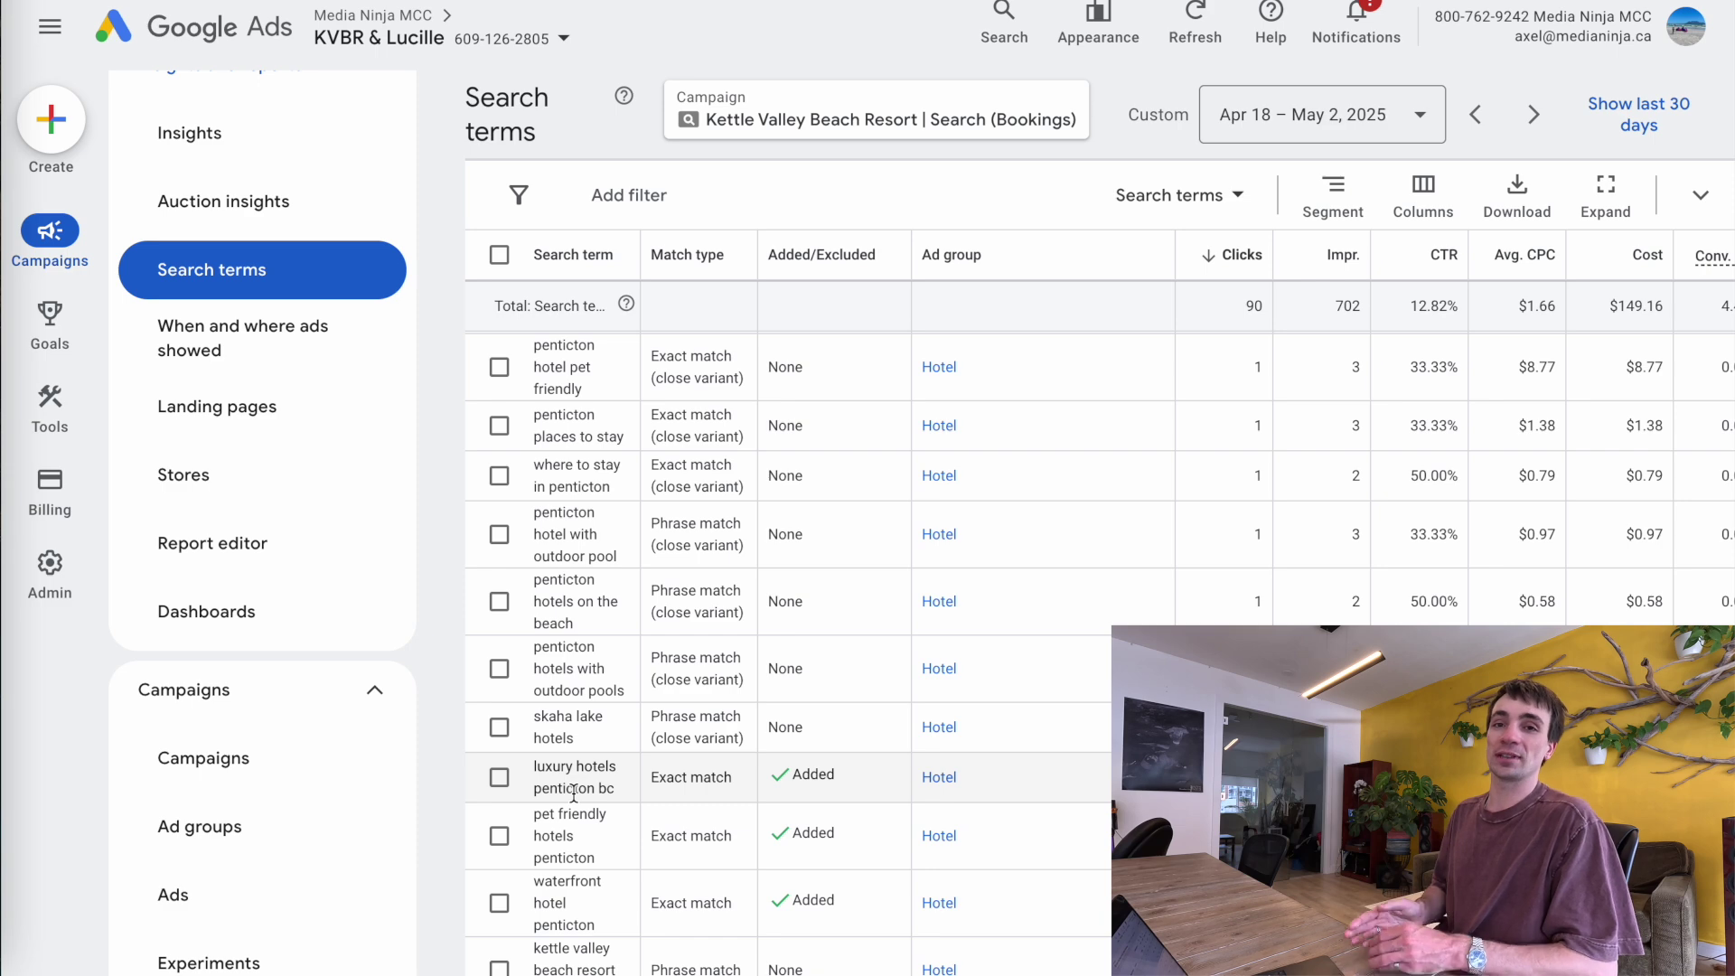
scroll(574, 792, "down", 1)
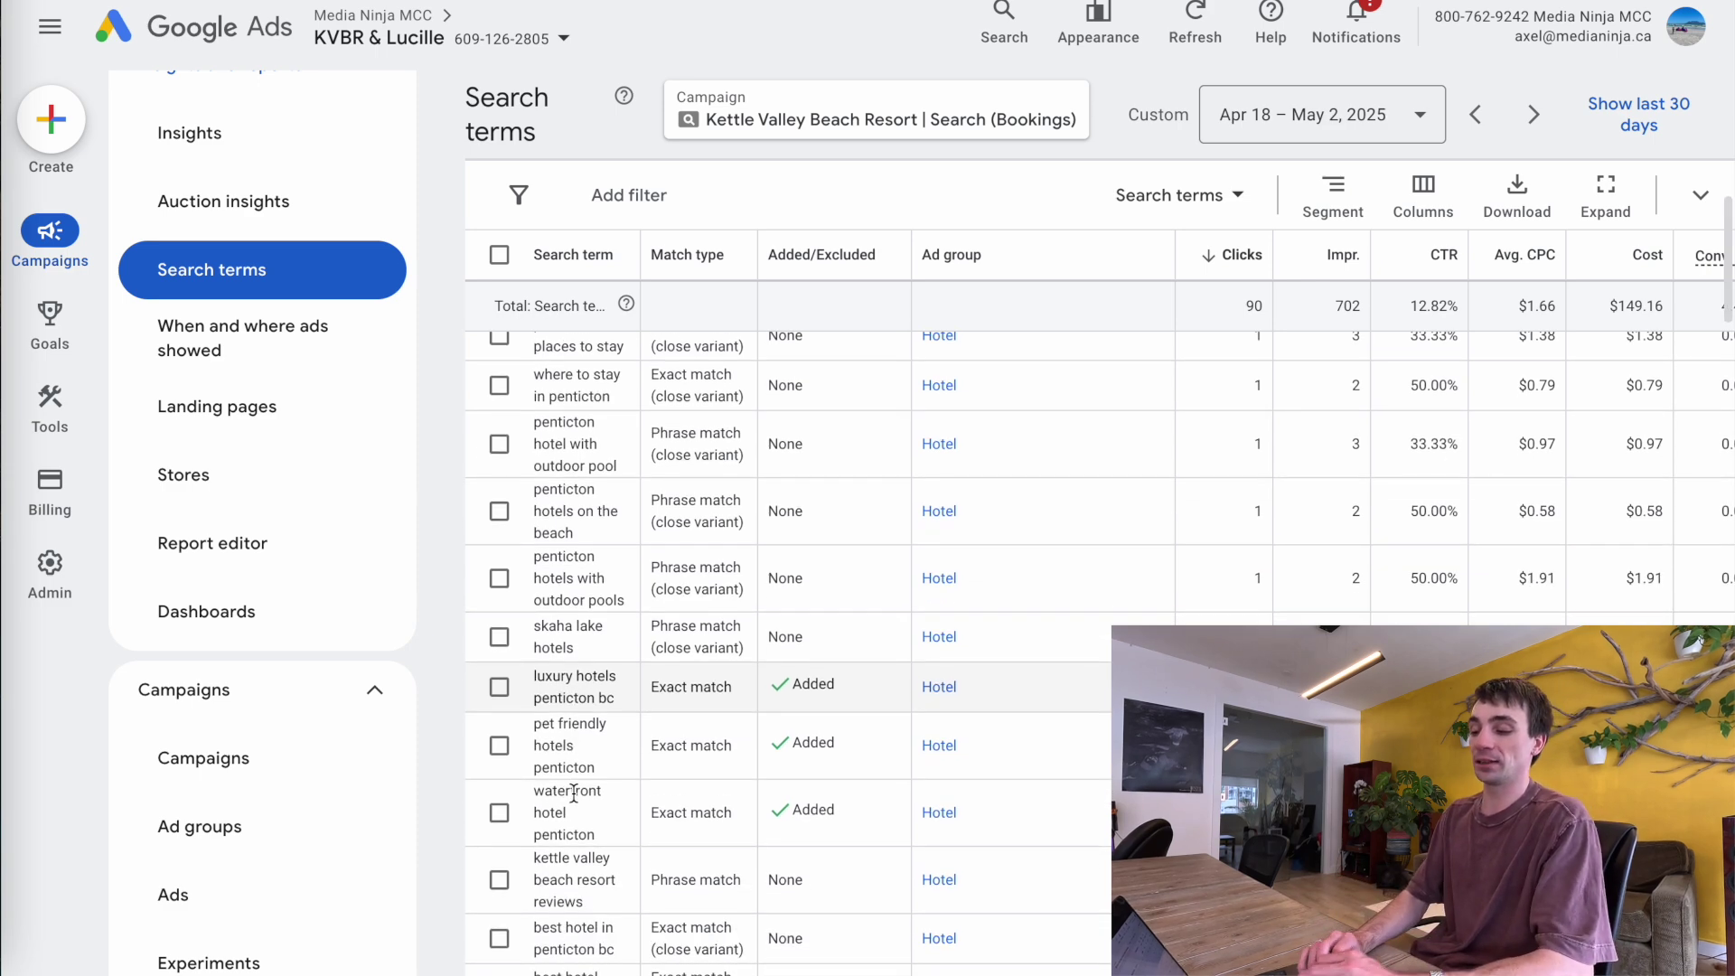
scroll(574, 793, "down", 2)
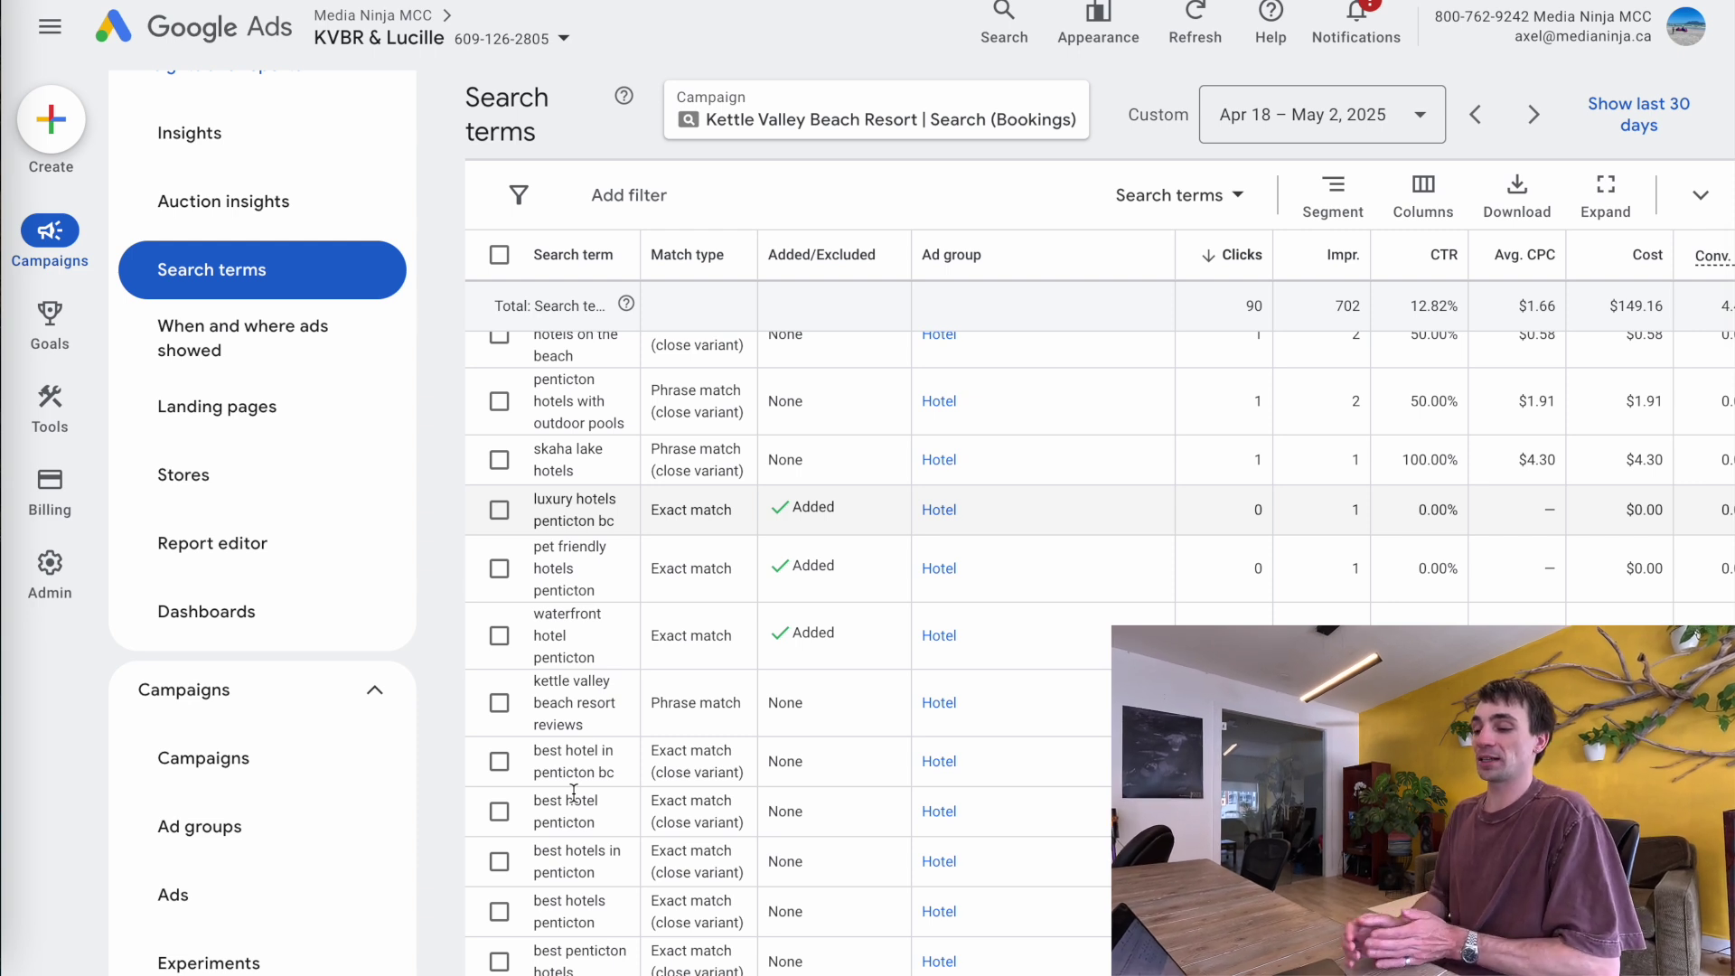
triple_click(593, 521)
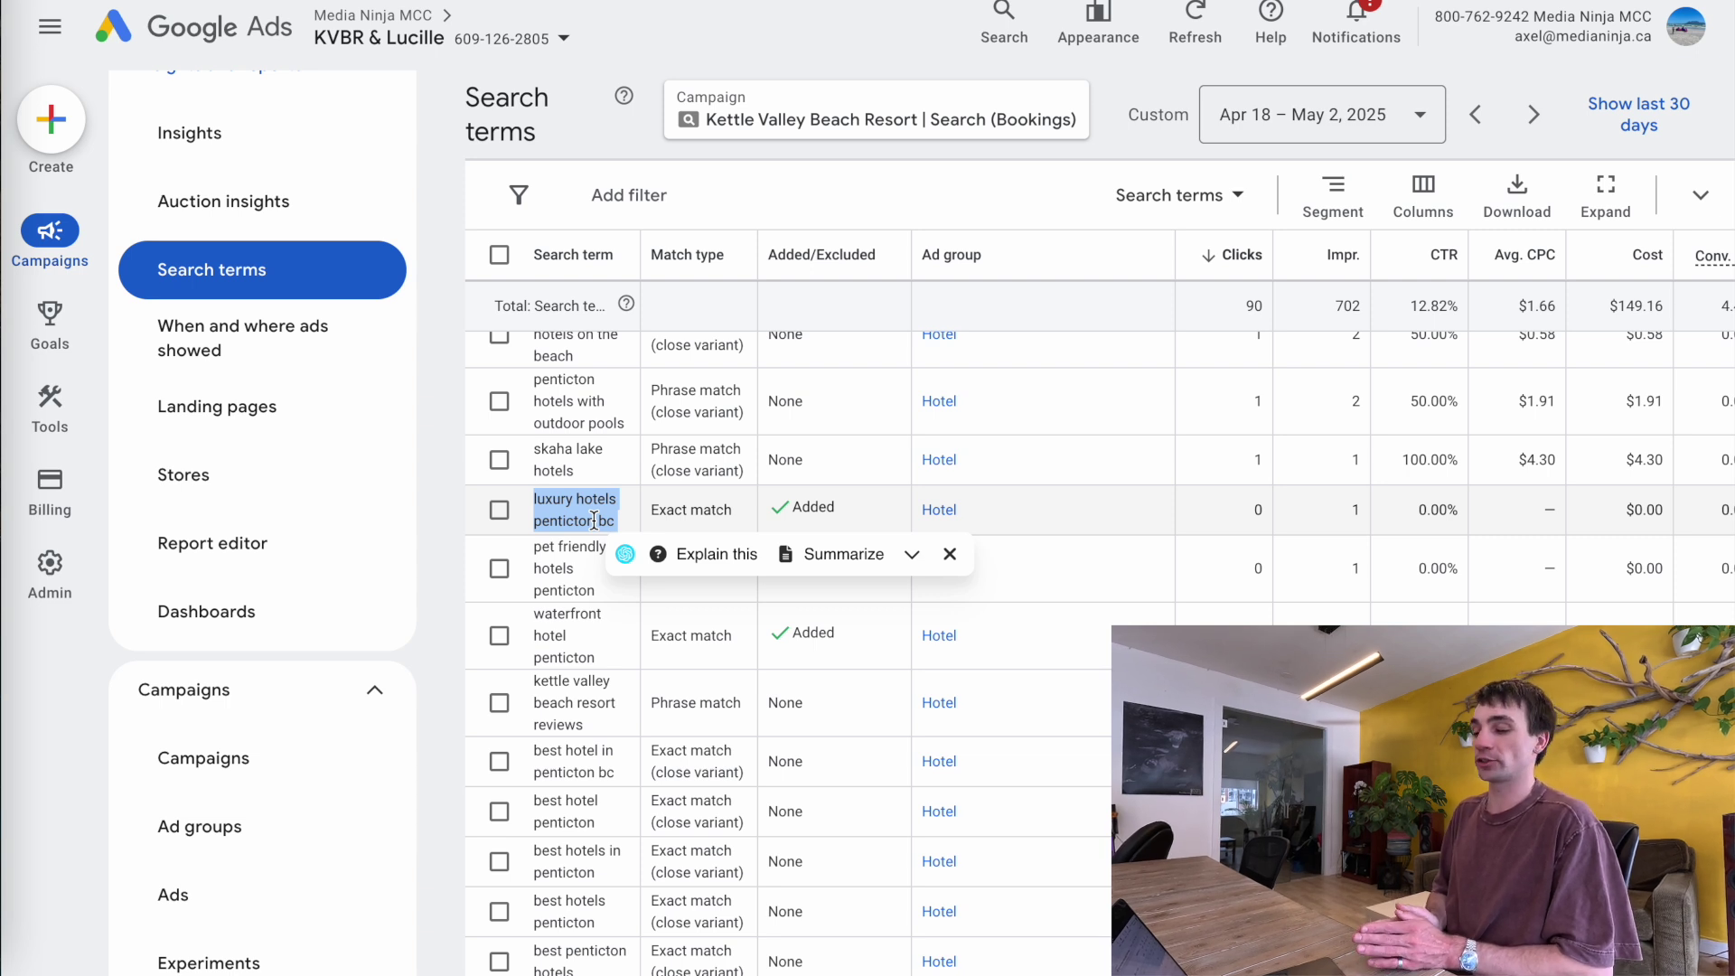
scroll(593, 520, "up", 1)
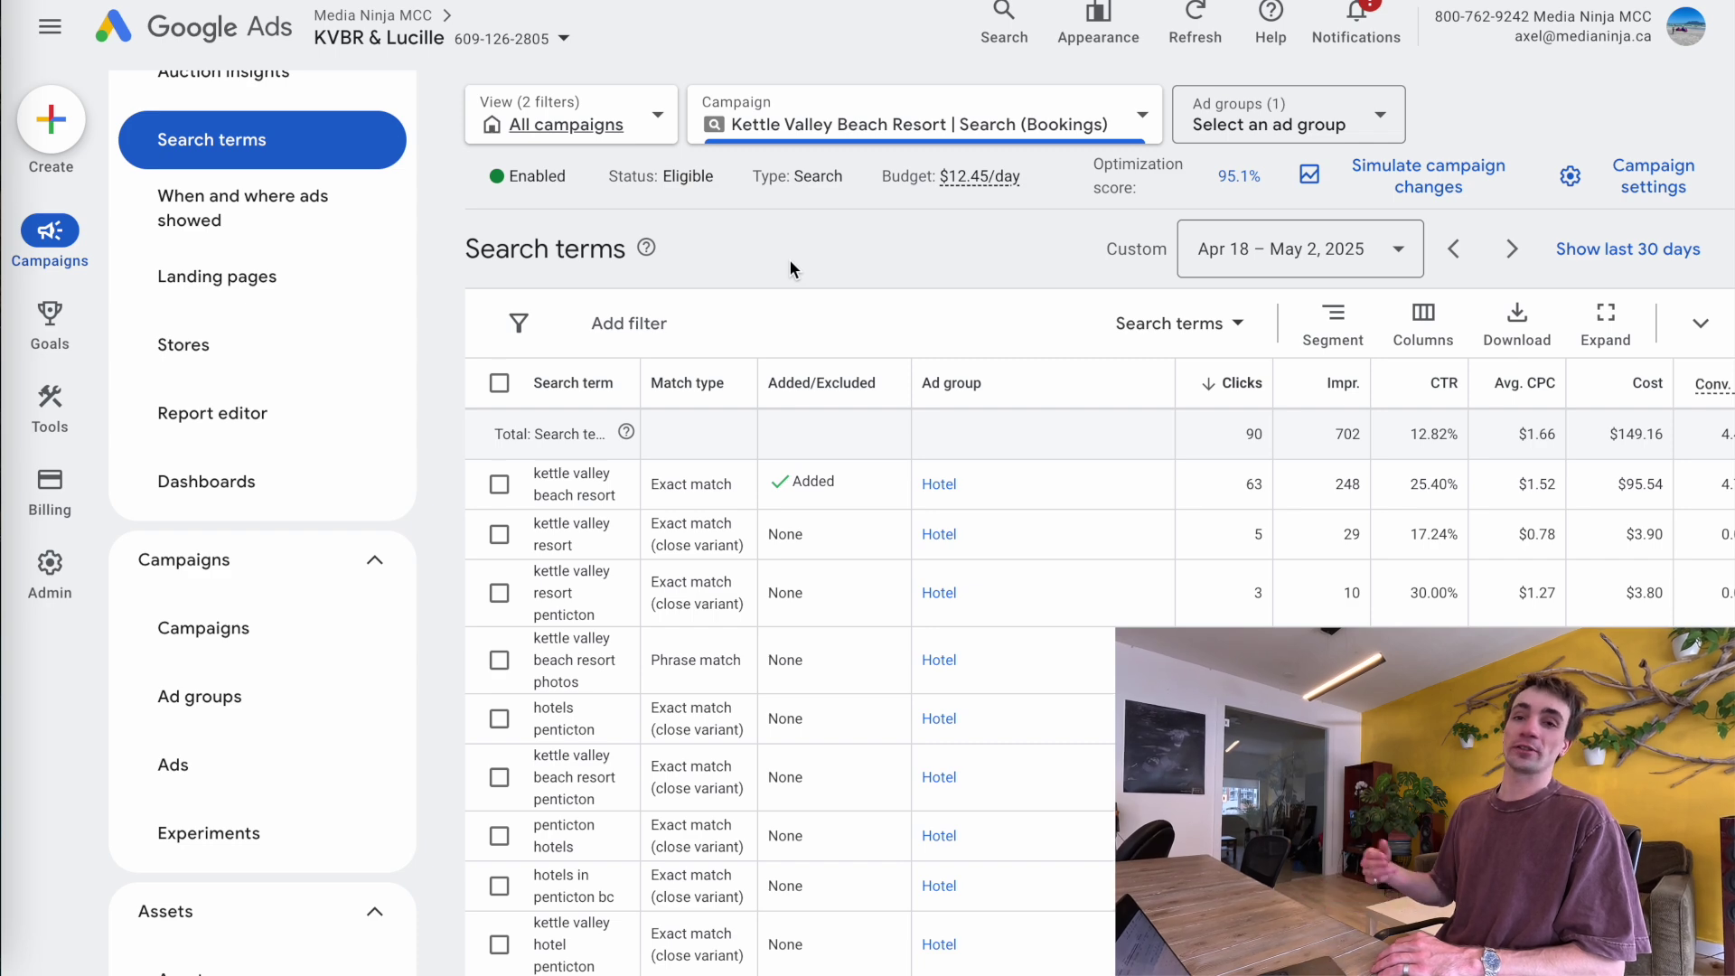
- Open the Kettle Valley Beach Resort campaign's settings and examine its Networks options for including Google search partners
left_click(207, 633)
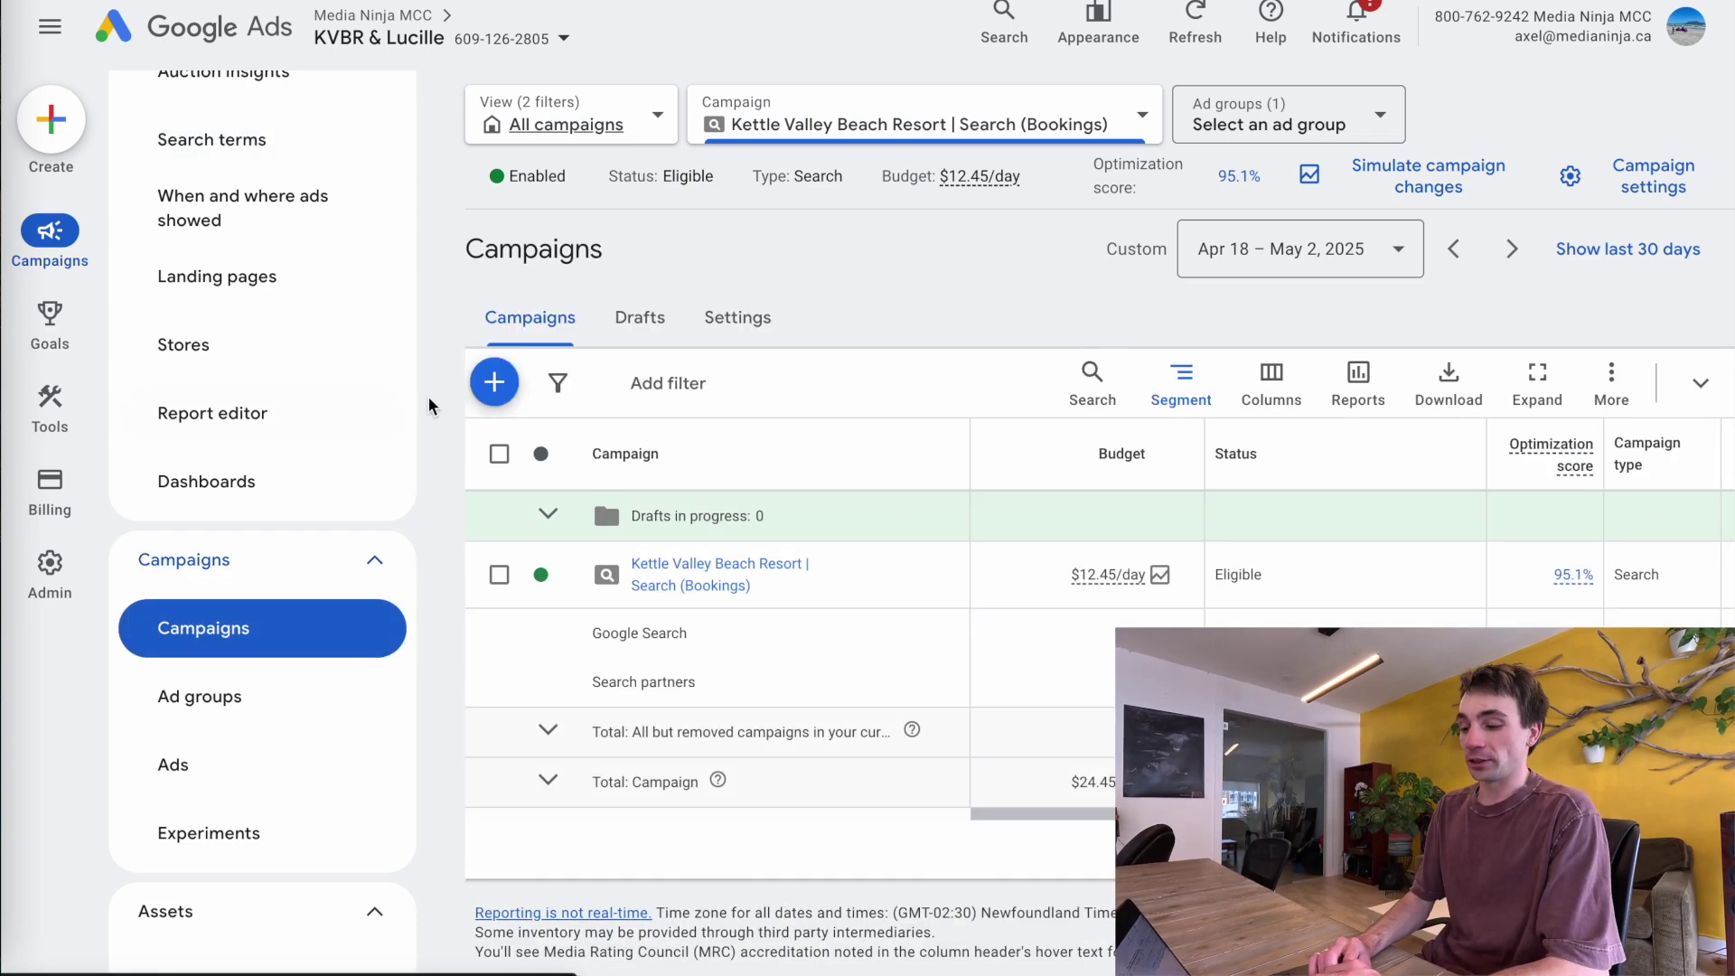
left_click(790, 331)
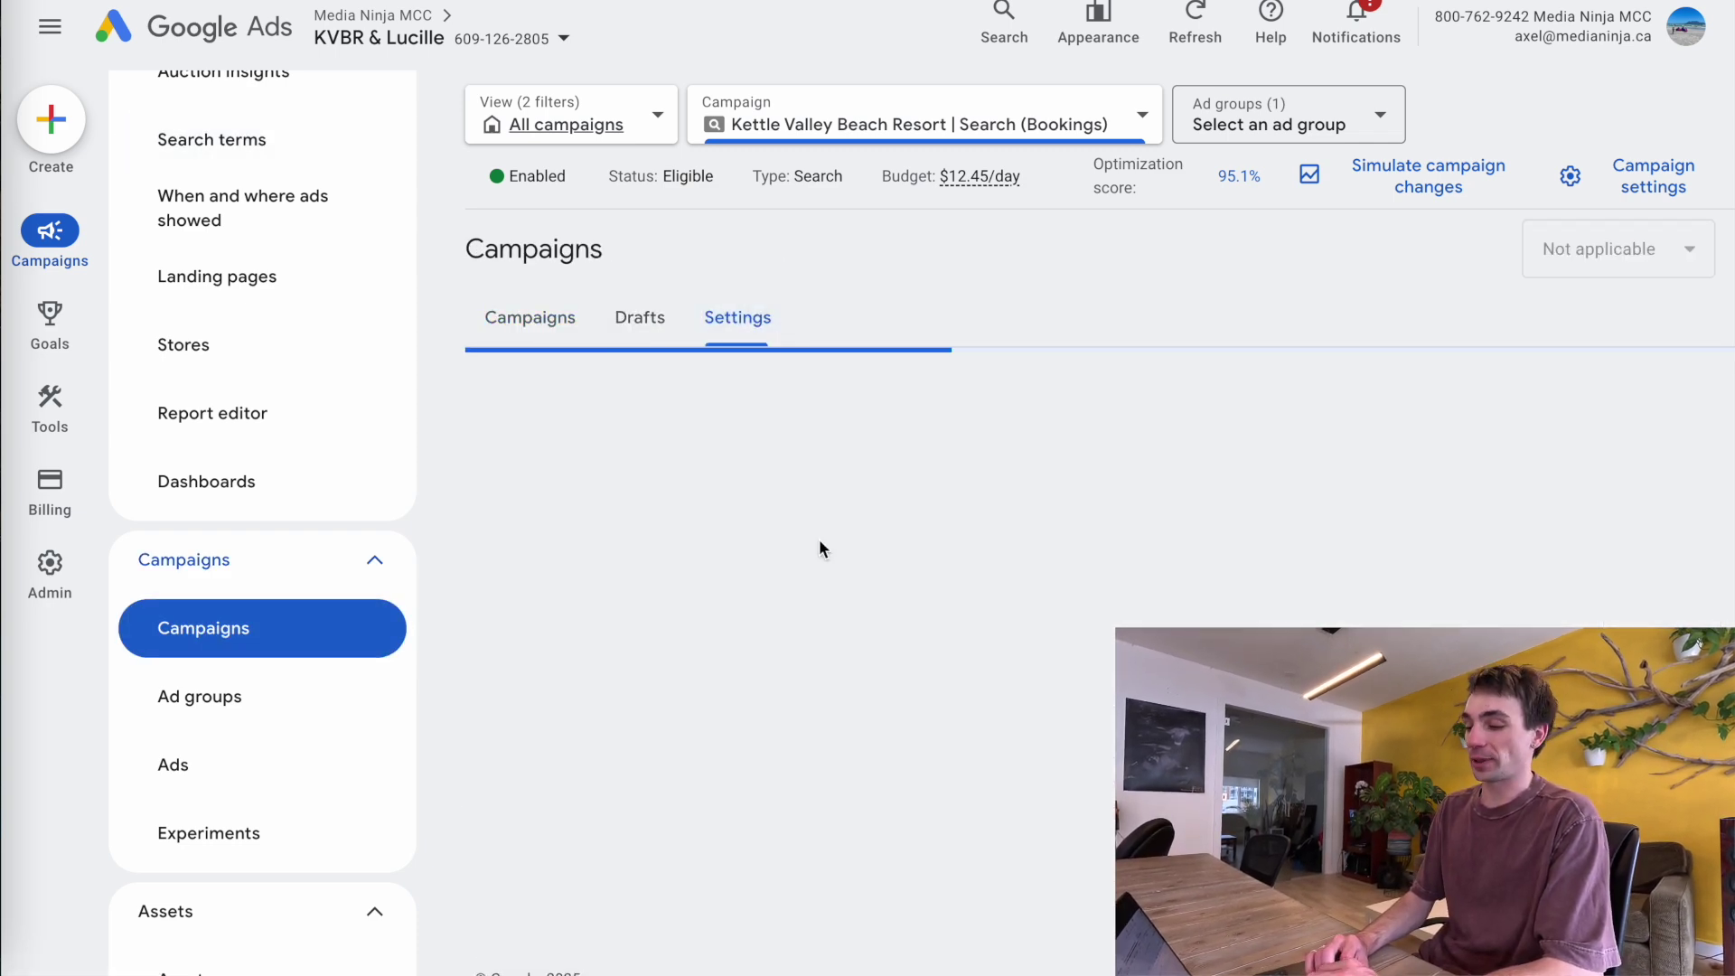
scroll(833, 710, "down", 3)
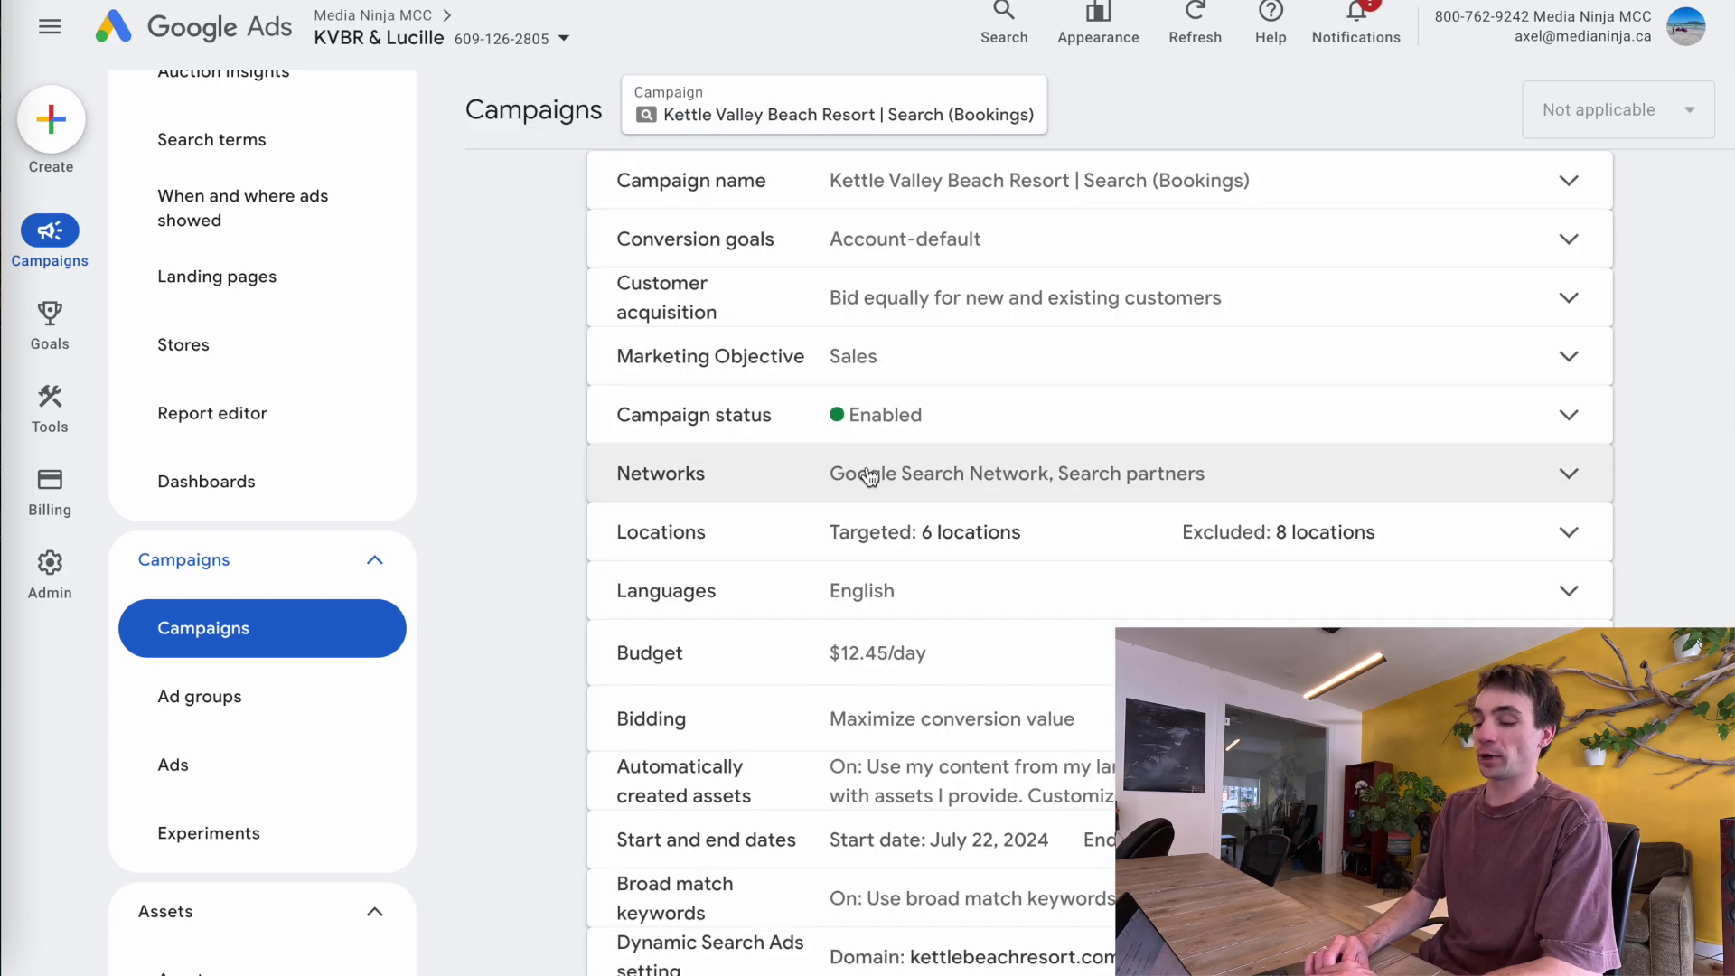
left_click(869, 477)
scroll(1256, 490, "down", 1)
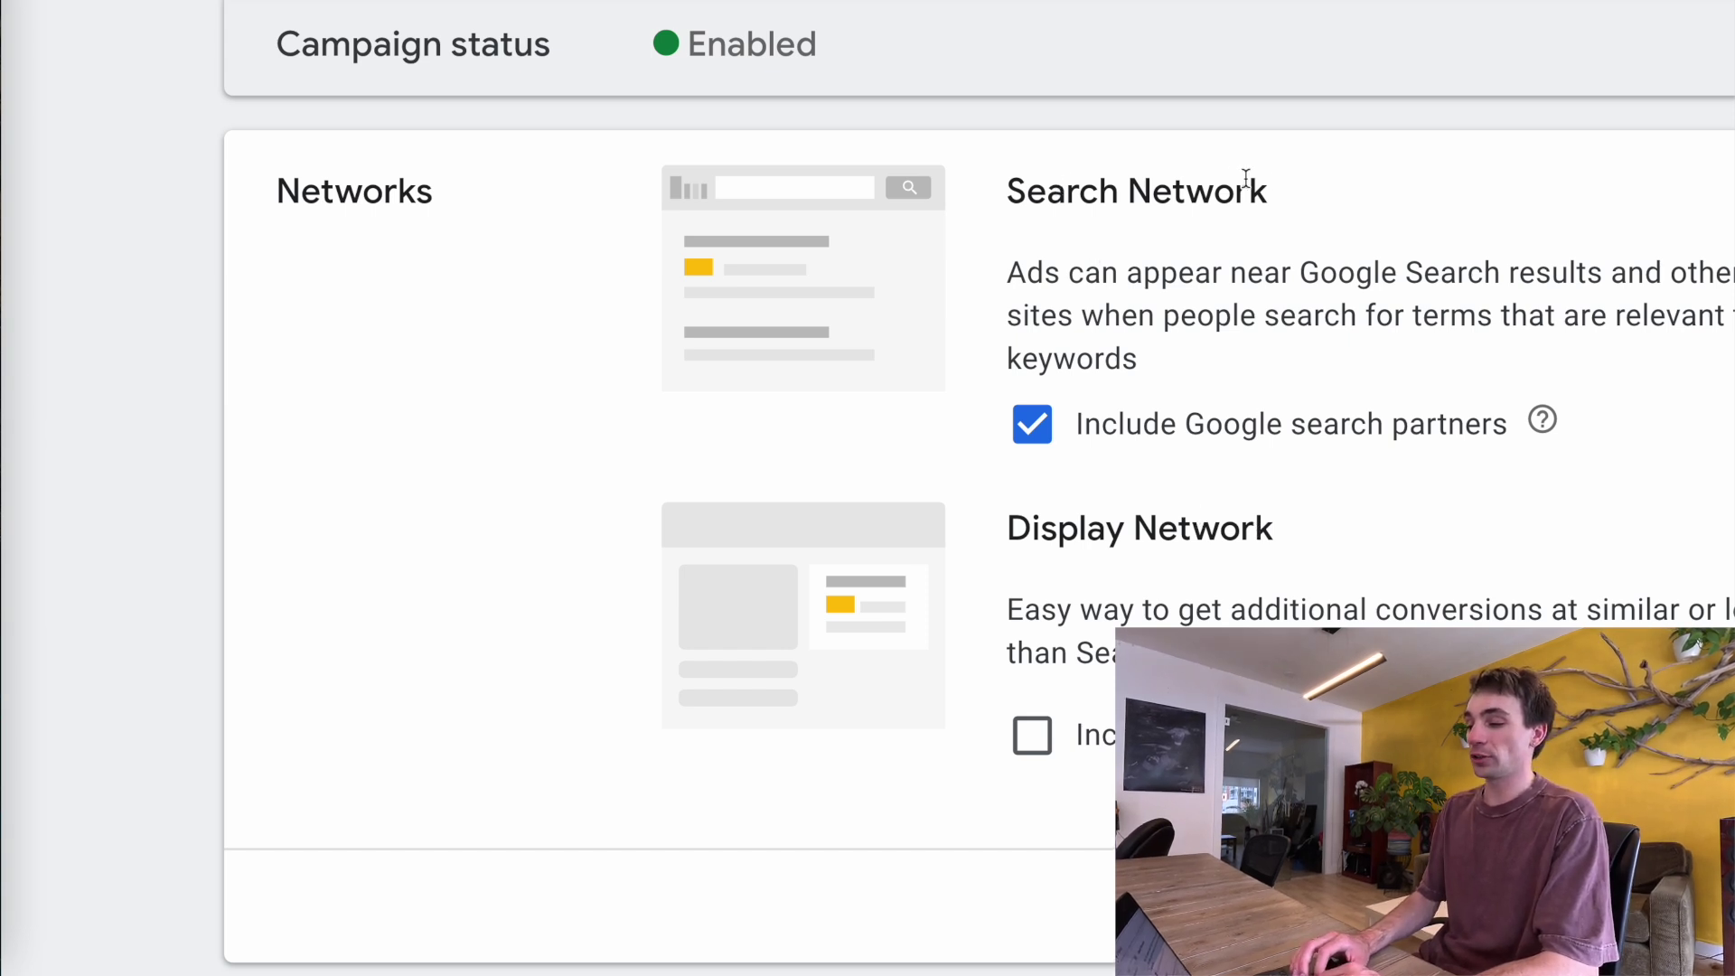
left_click_drag(1245, 177, 993, 177)
left_click(1190, 236)
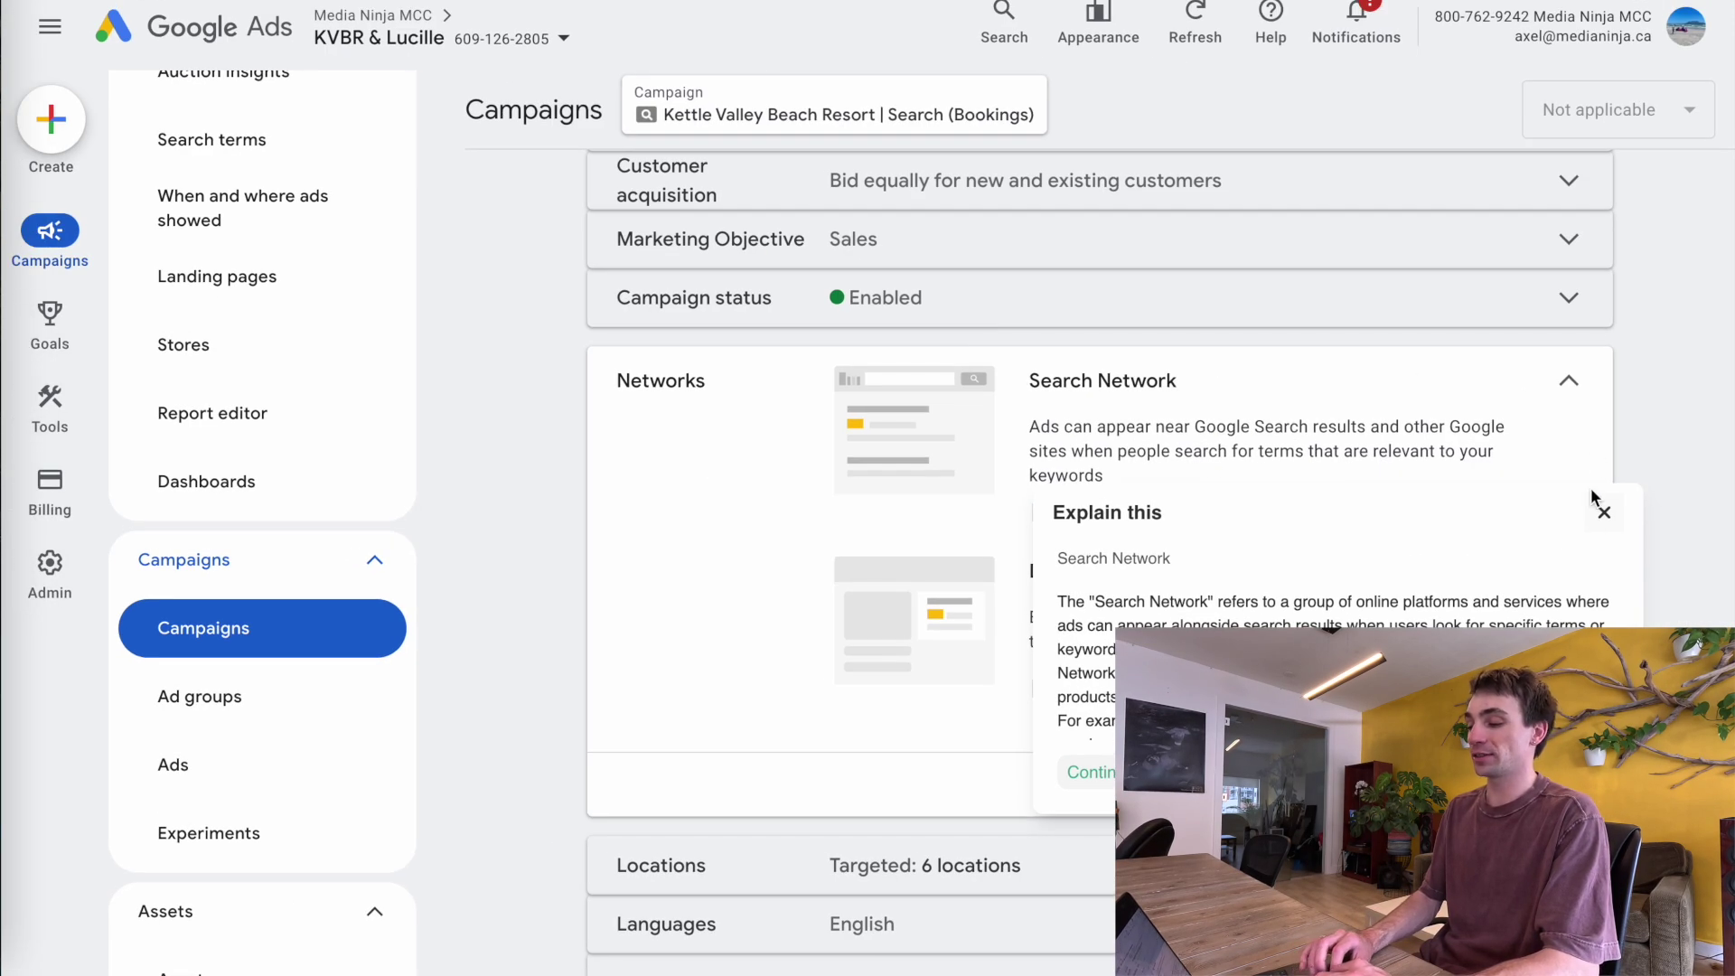
left_click(1602, 510)
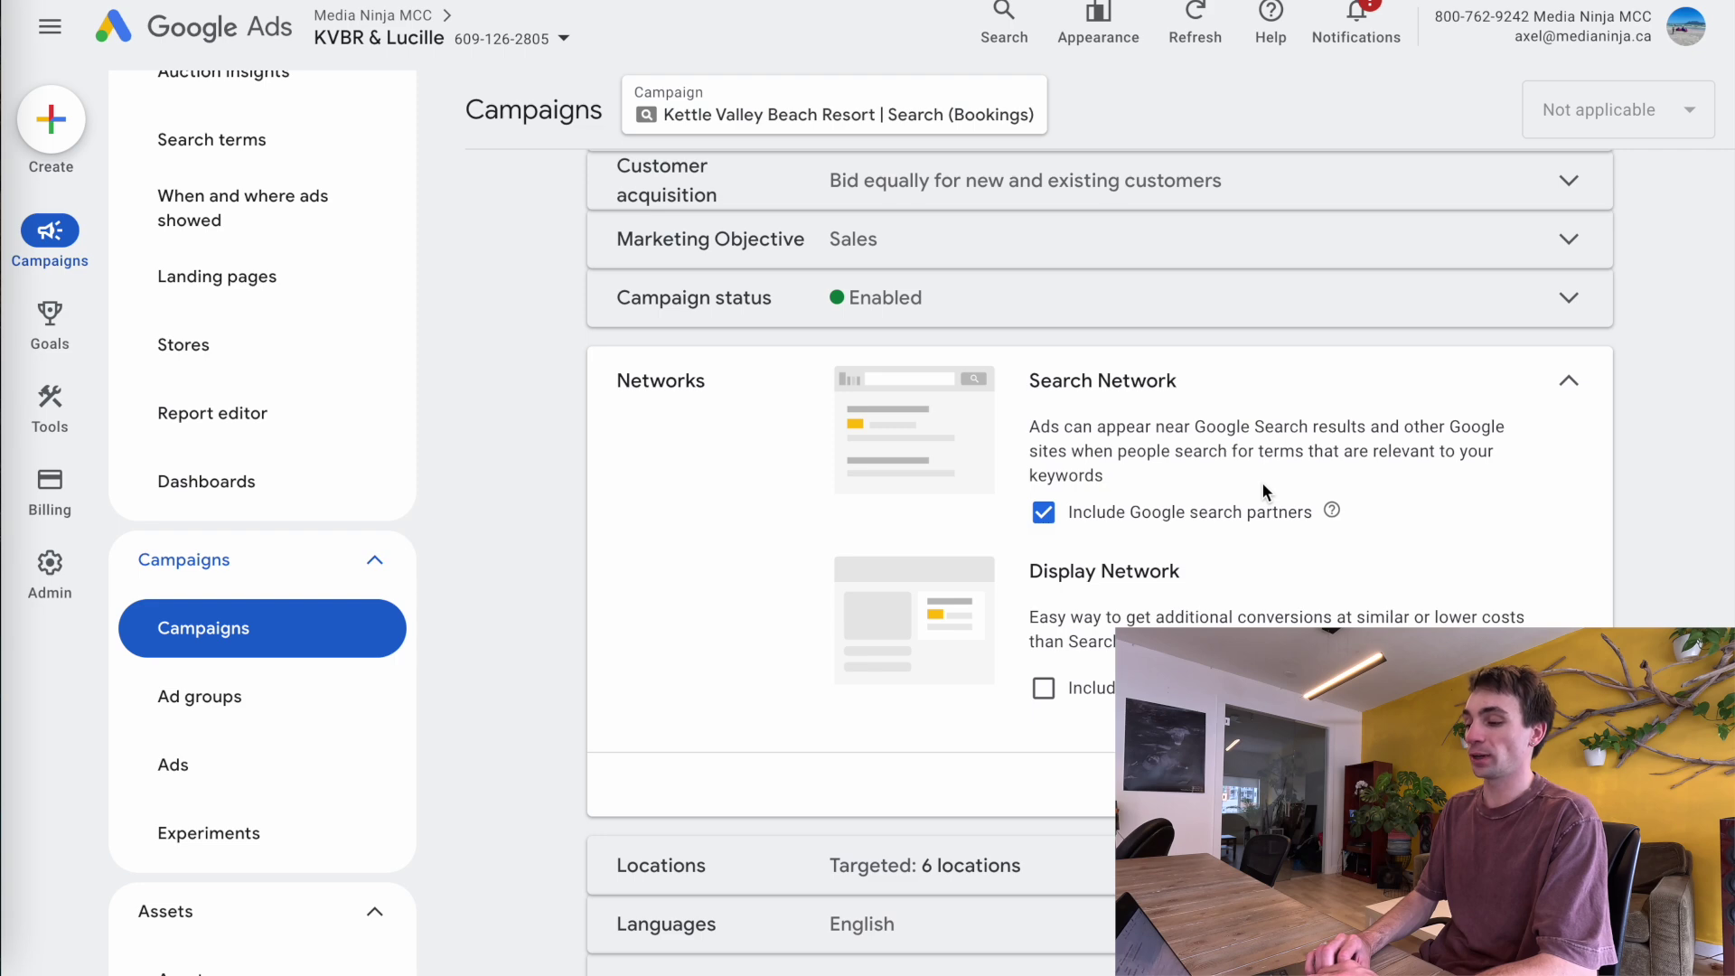
left_click(1569, 381)
- Show the campaign table segmented by network (with search partners) and set its date range to 90 days up to today
left_click(233, 644)
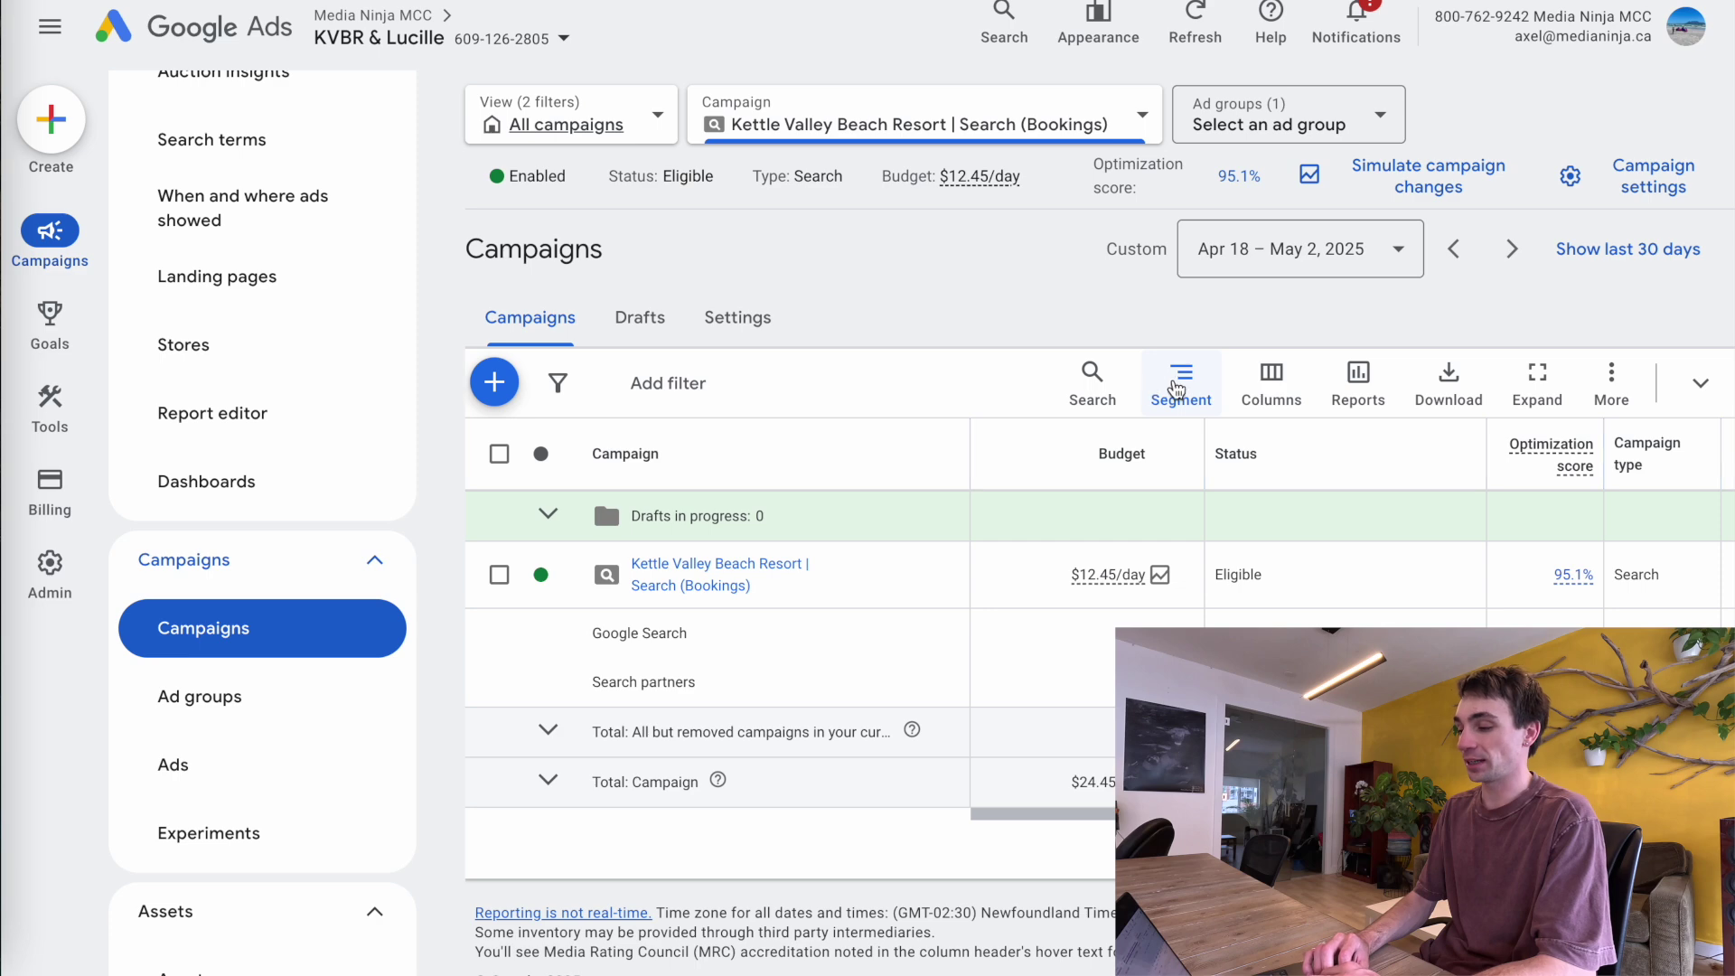
left_click(1175, 390)
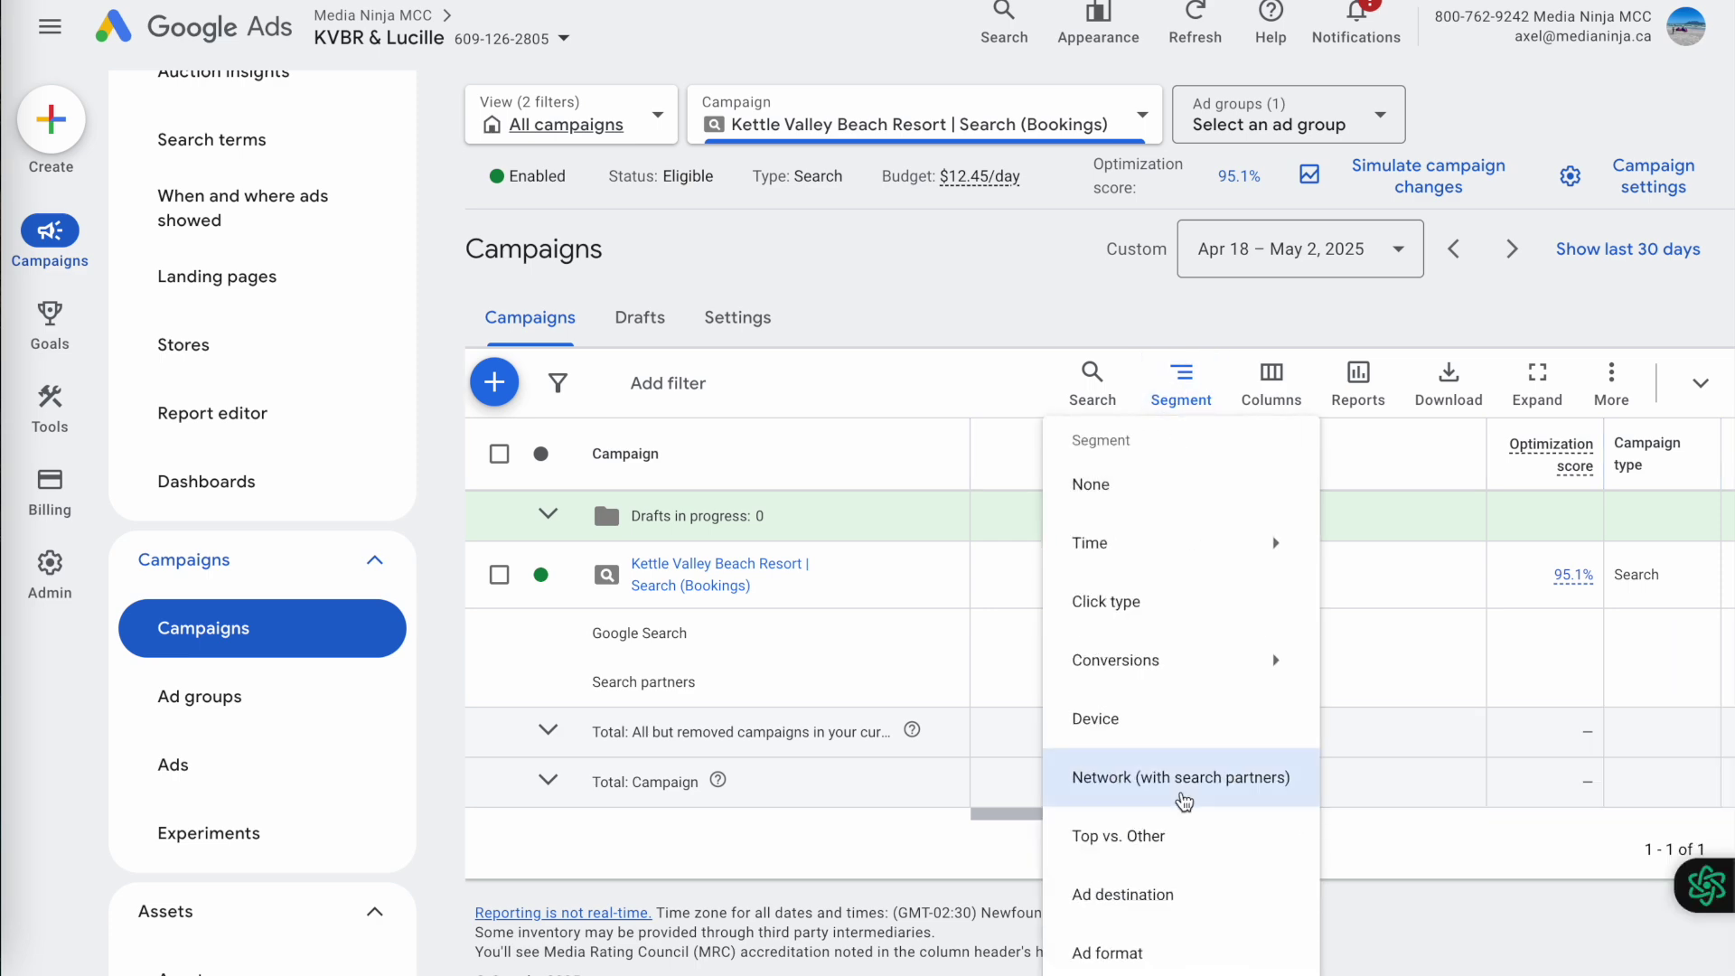
left_click(1040, 776)
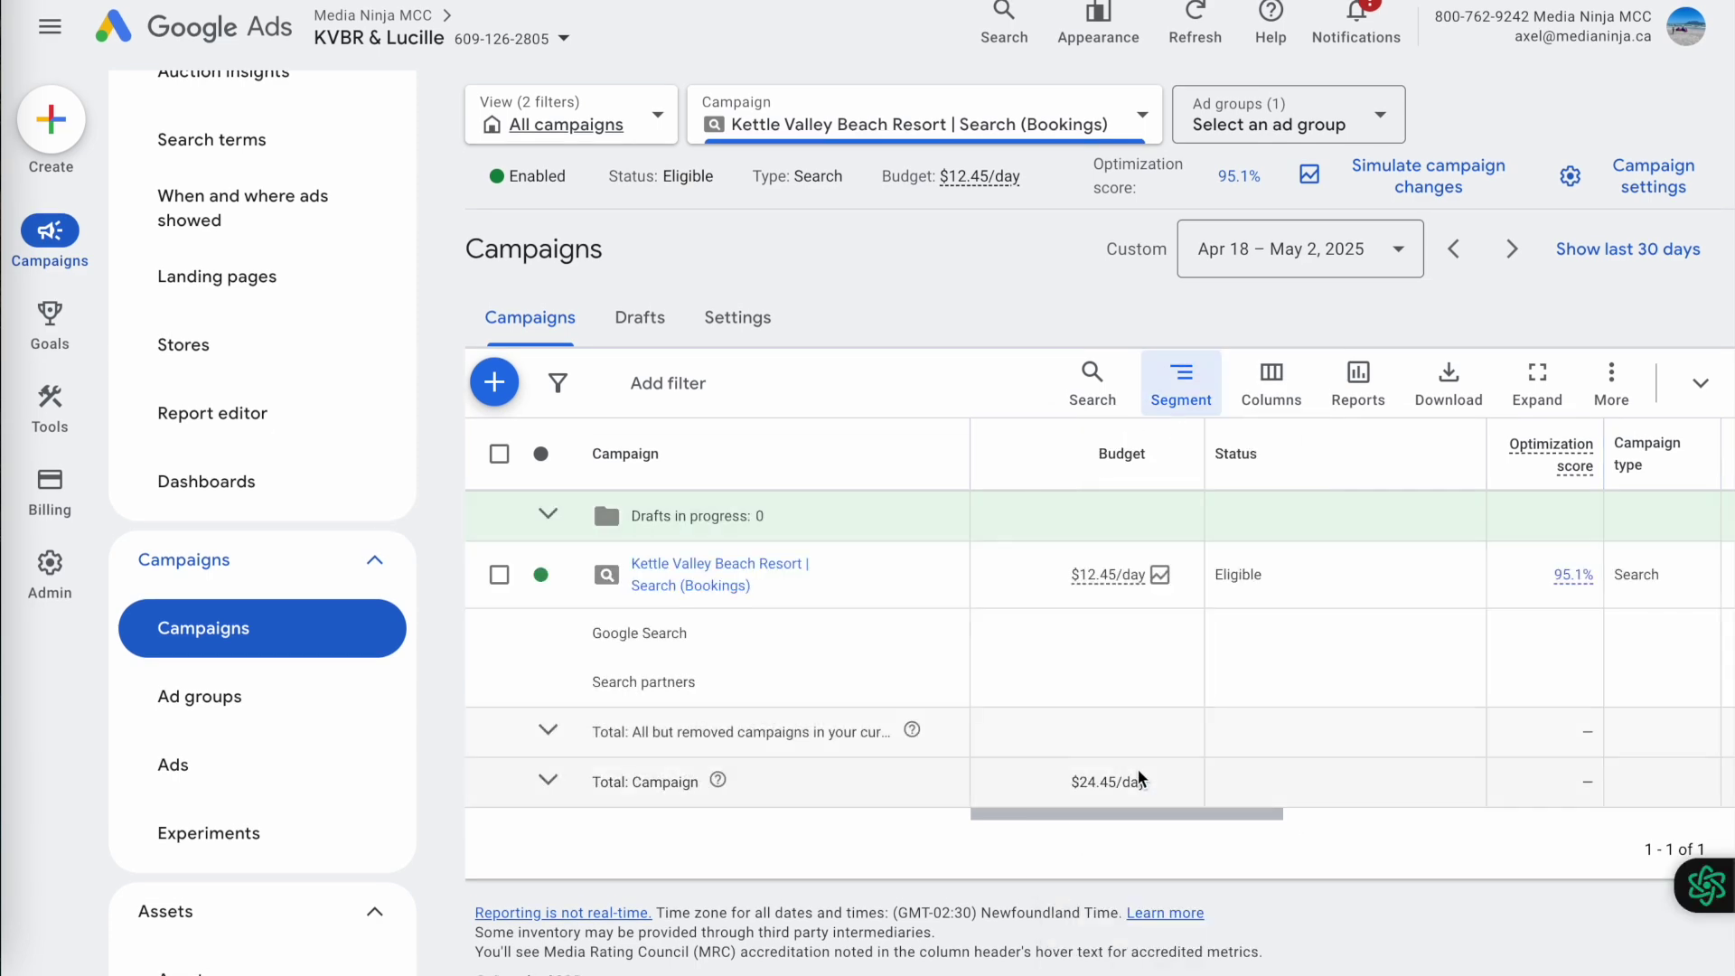
left_click(1252, 248)
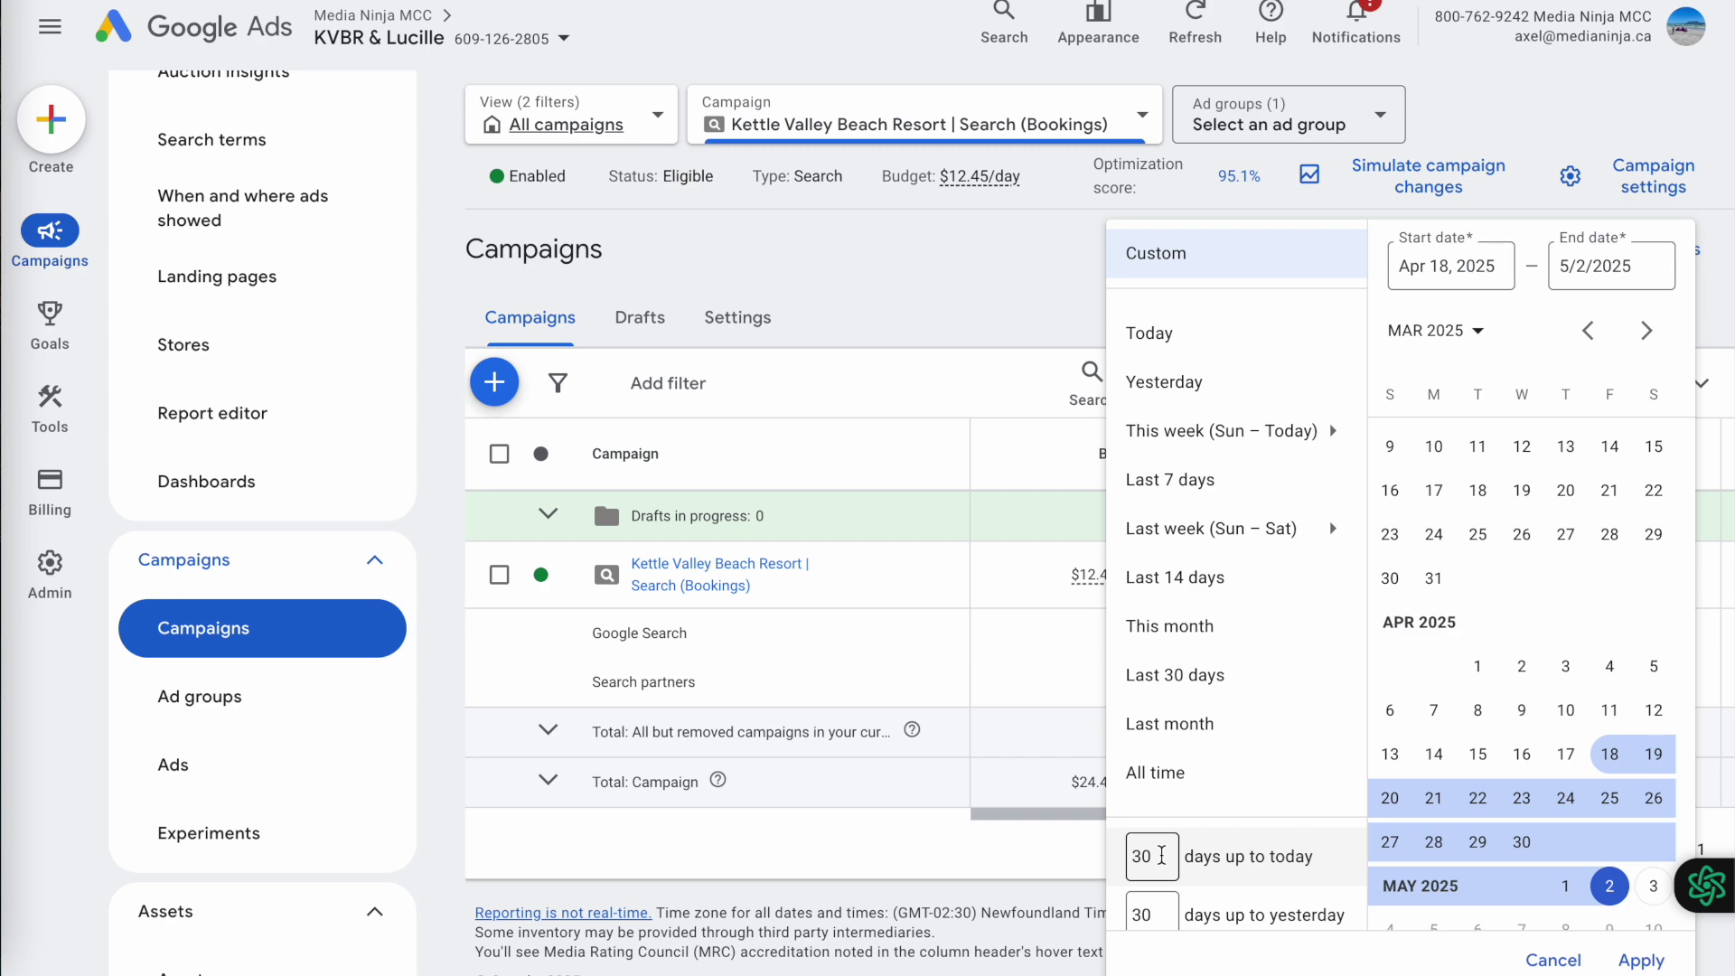
double_click(1162, 855)
type("90")
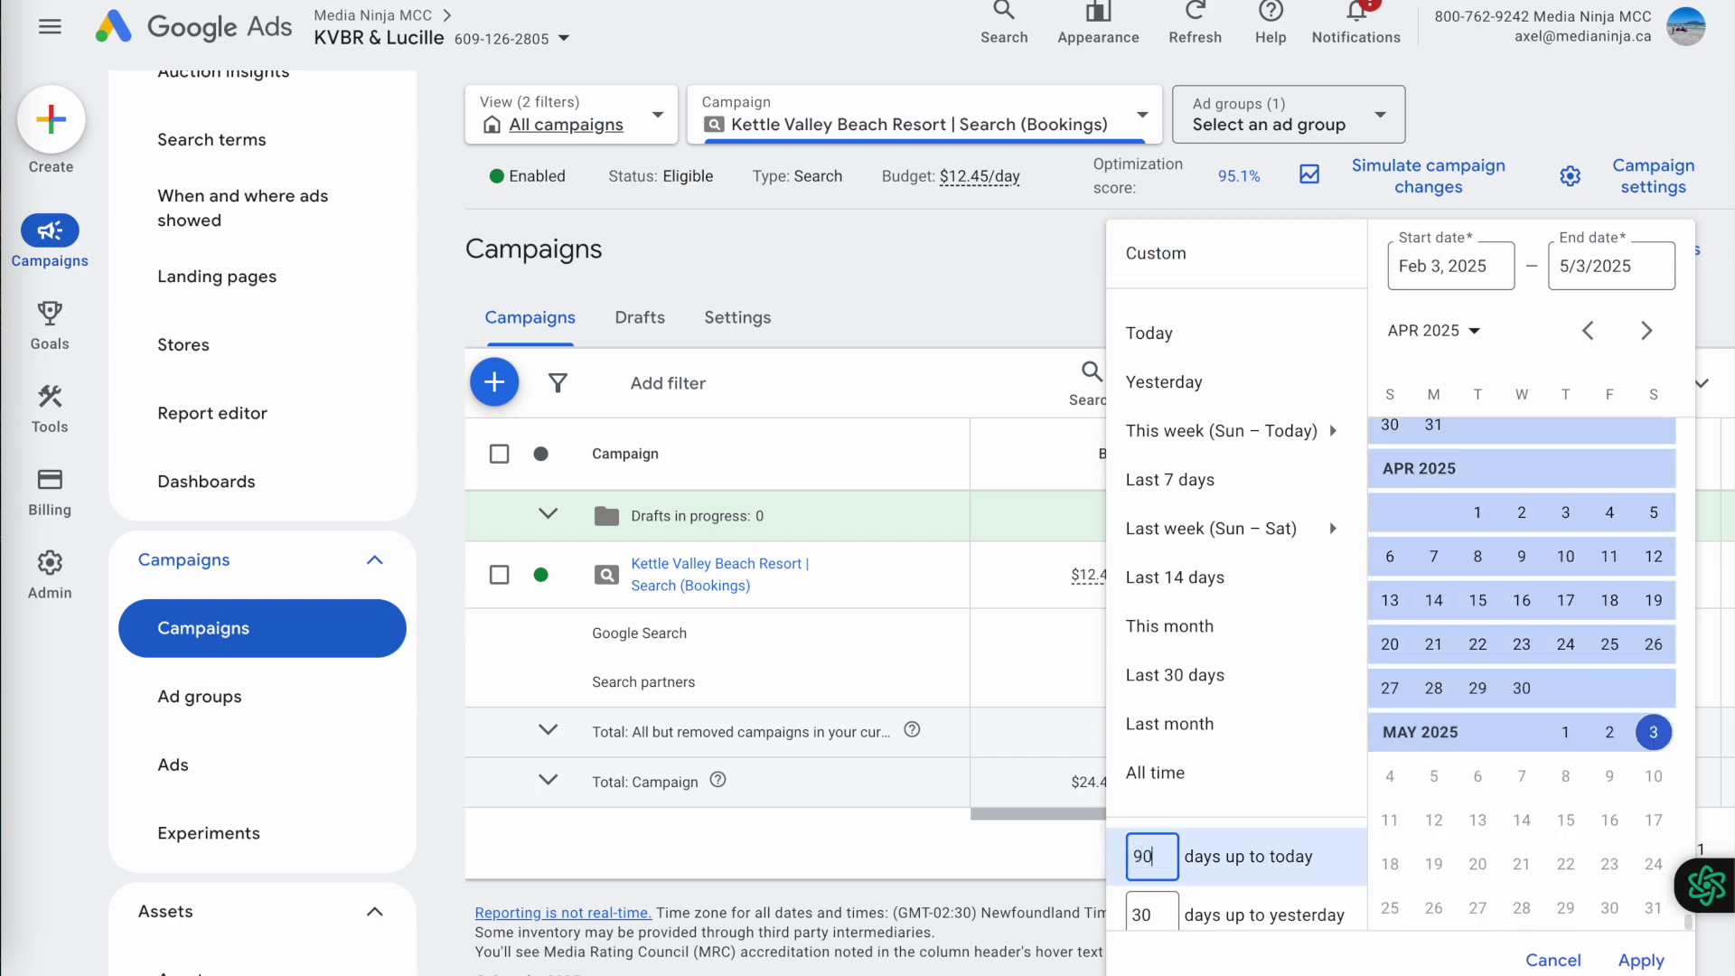
key("Return")
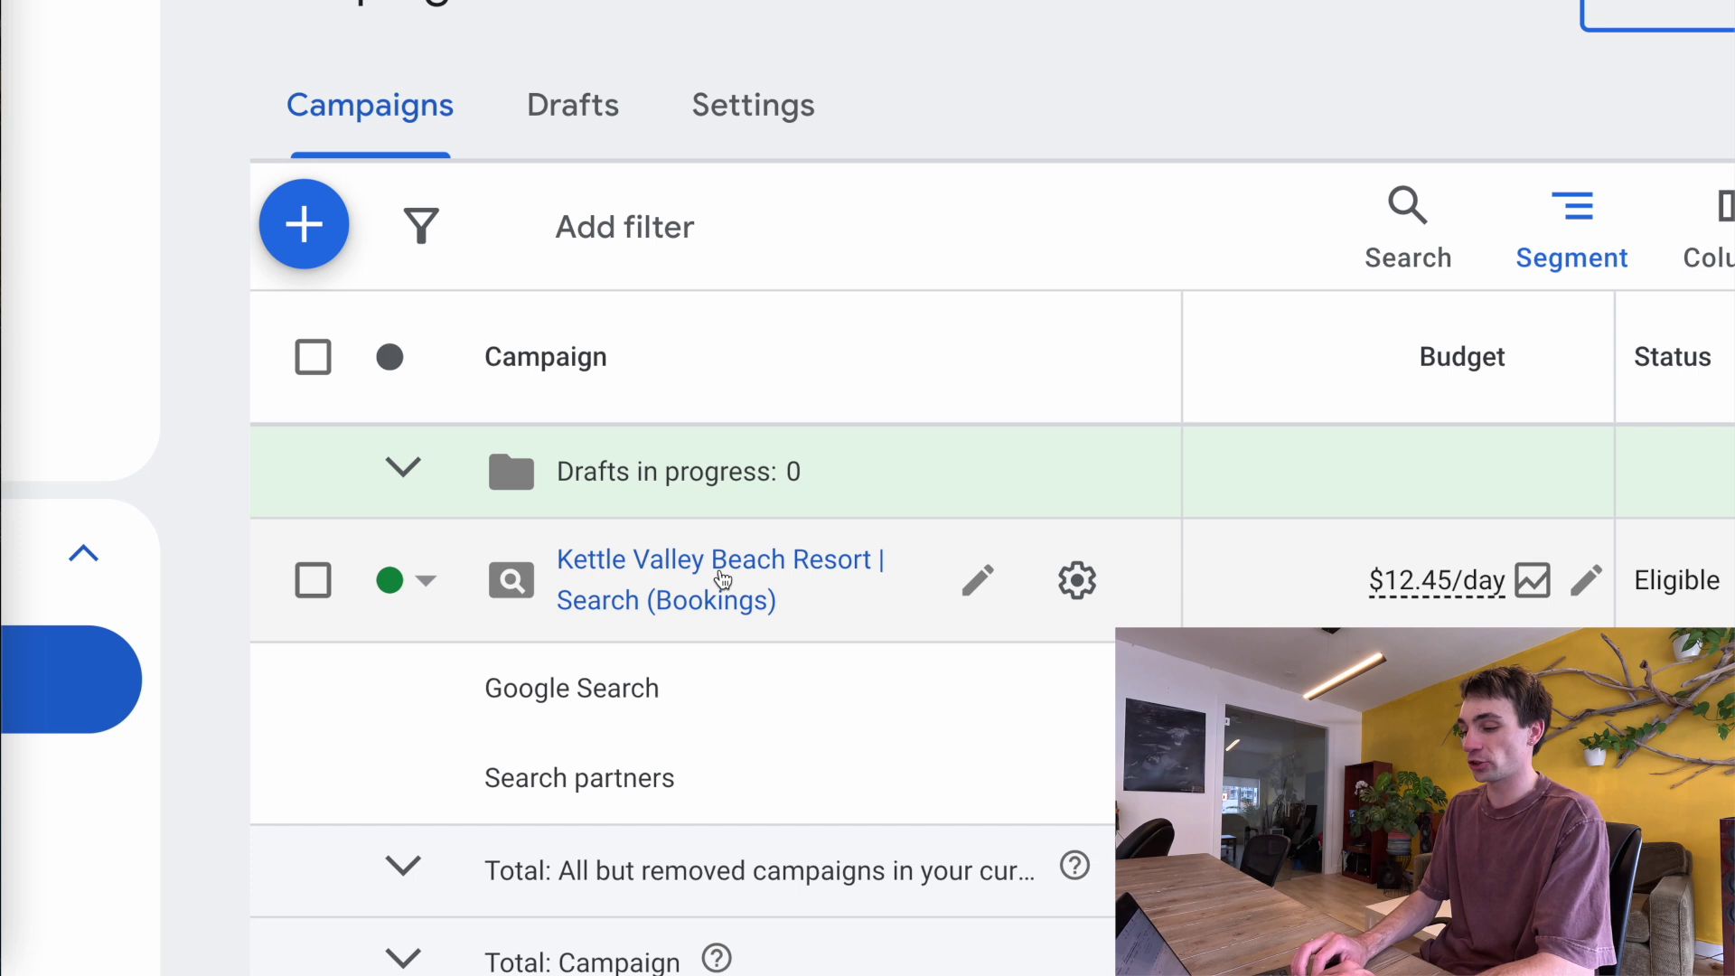
- Compare cost, conversions and cost per conversion between the Google Search and Search partners rows of the Kettle Valley Beach Resort campaign
scroll(737, 604, "down", 1)
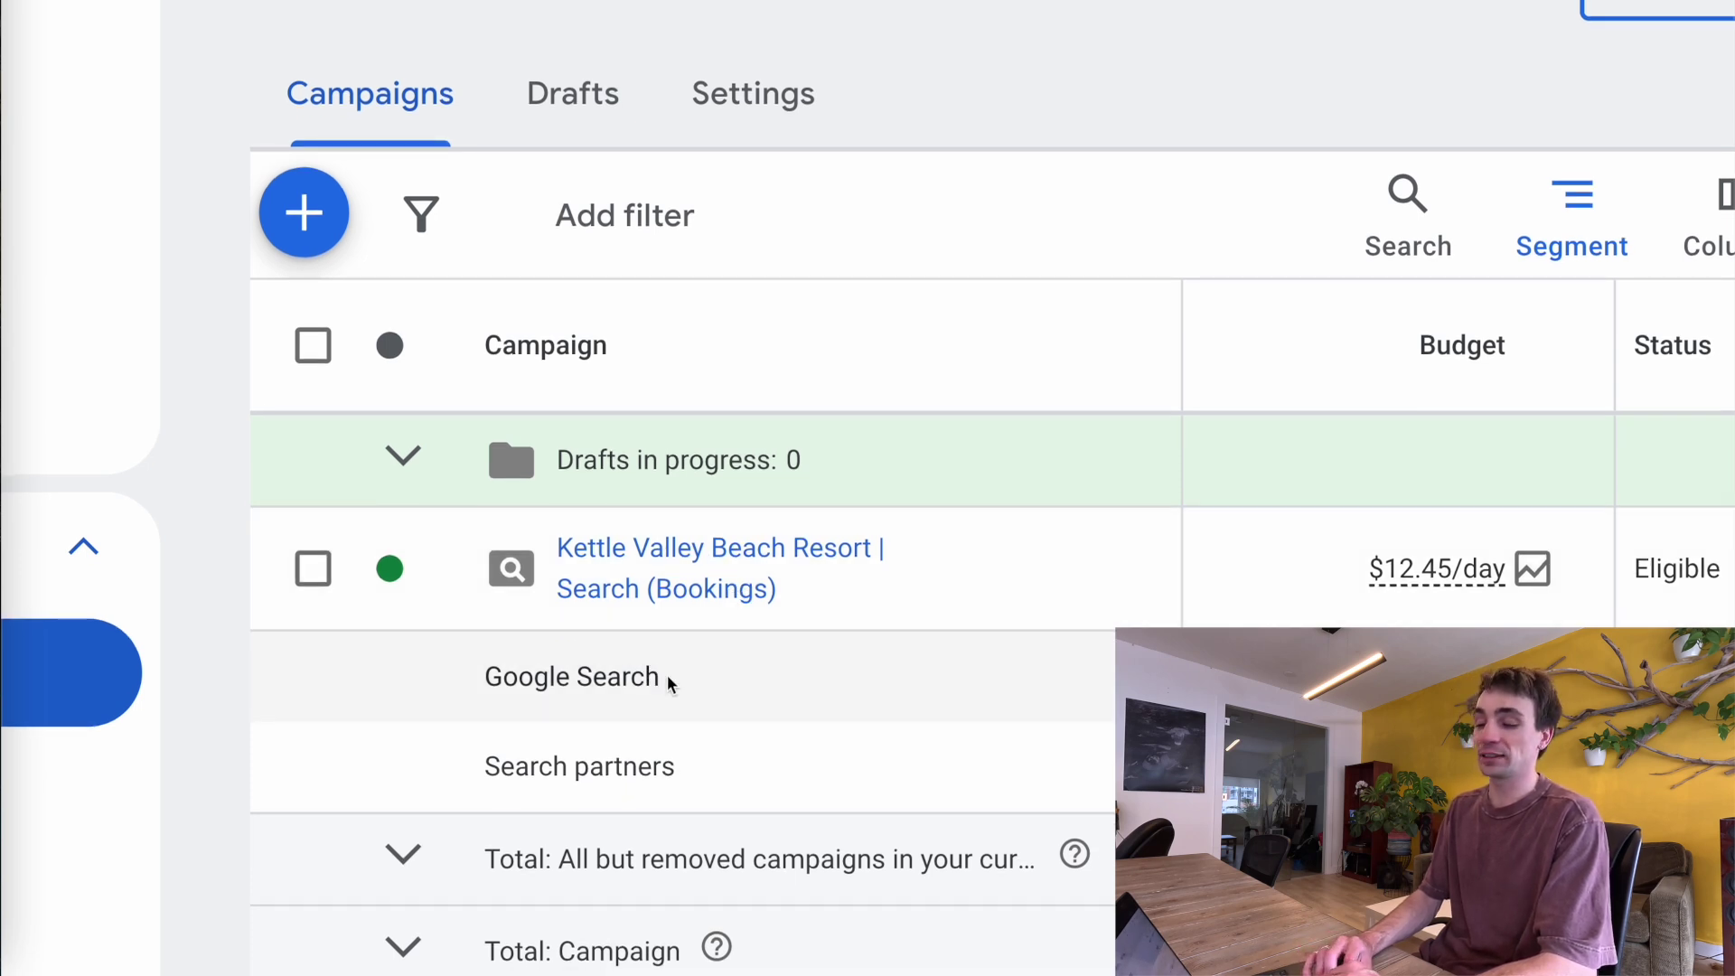
left_click_drag(669, 678, 482, 678)
double_click(633, 767)
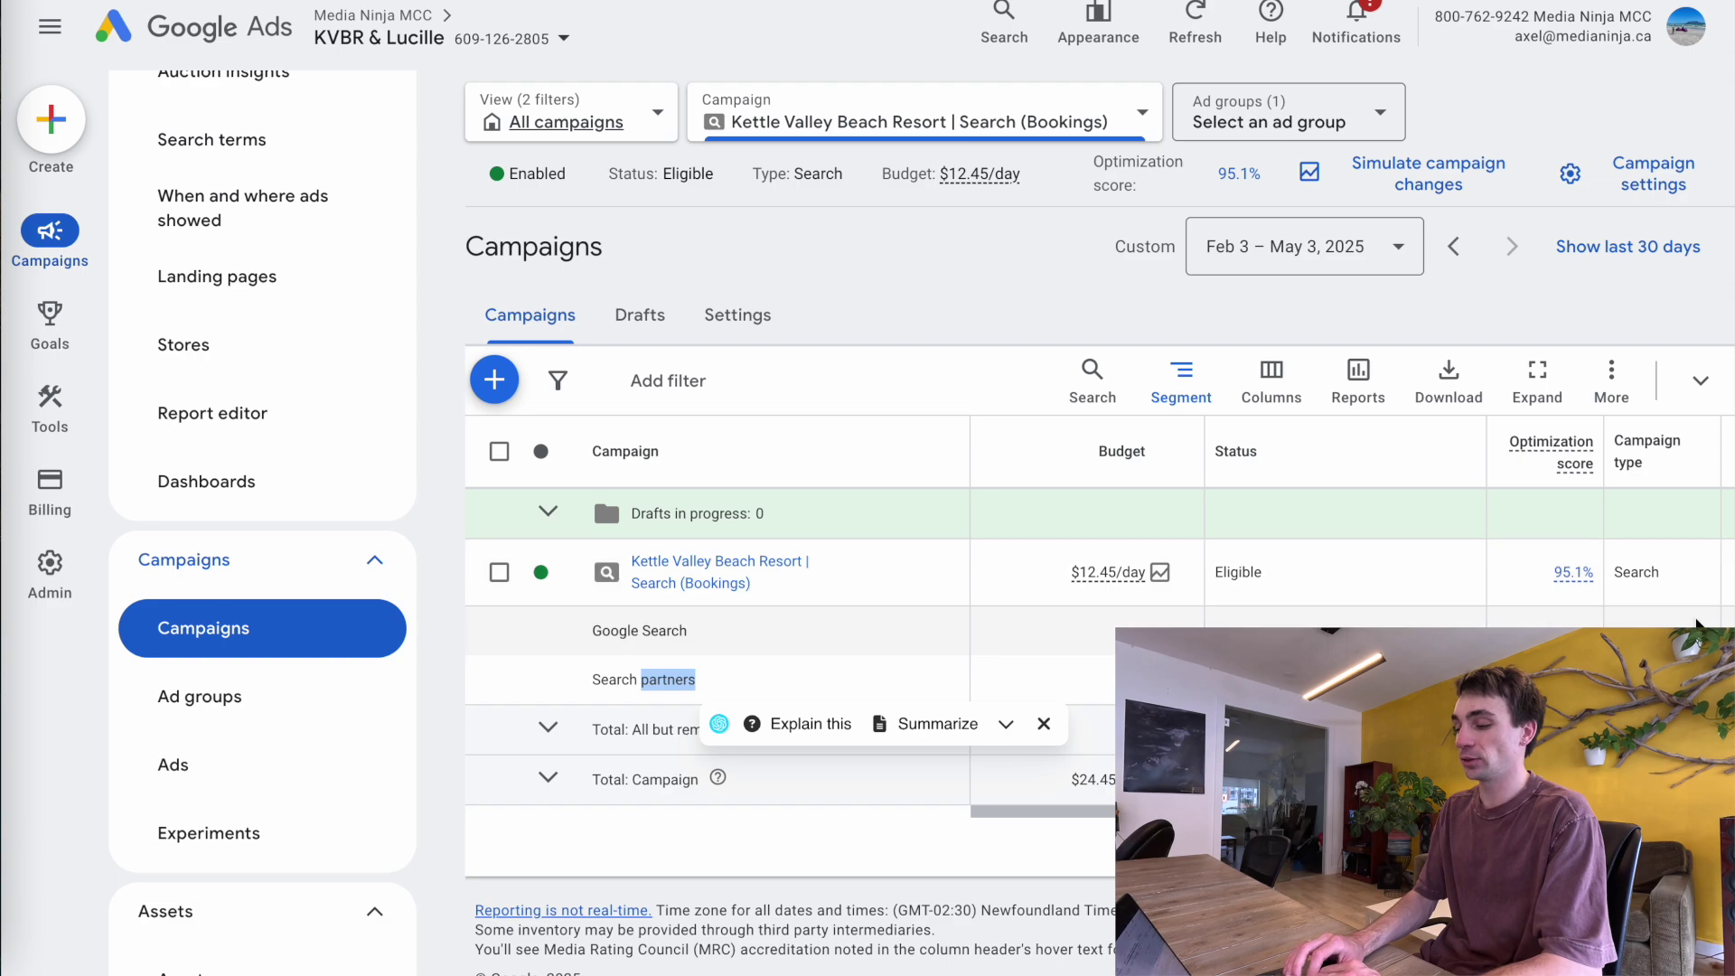
scroll(1046, 681, "right", 5)
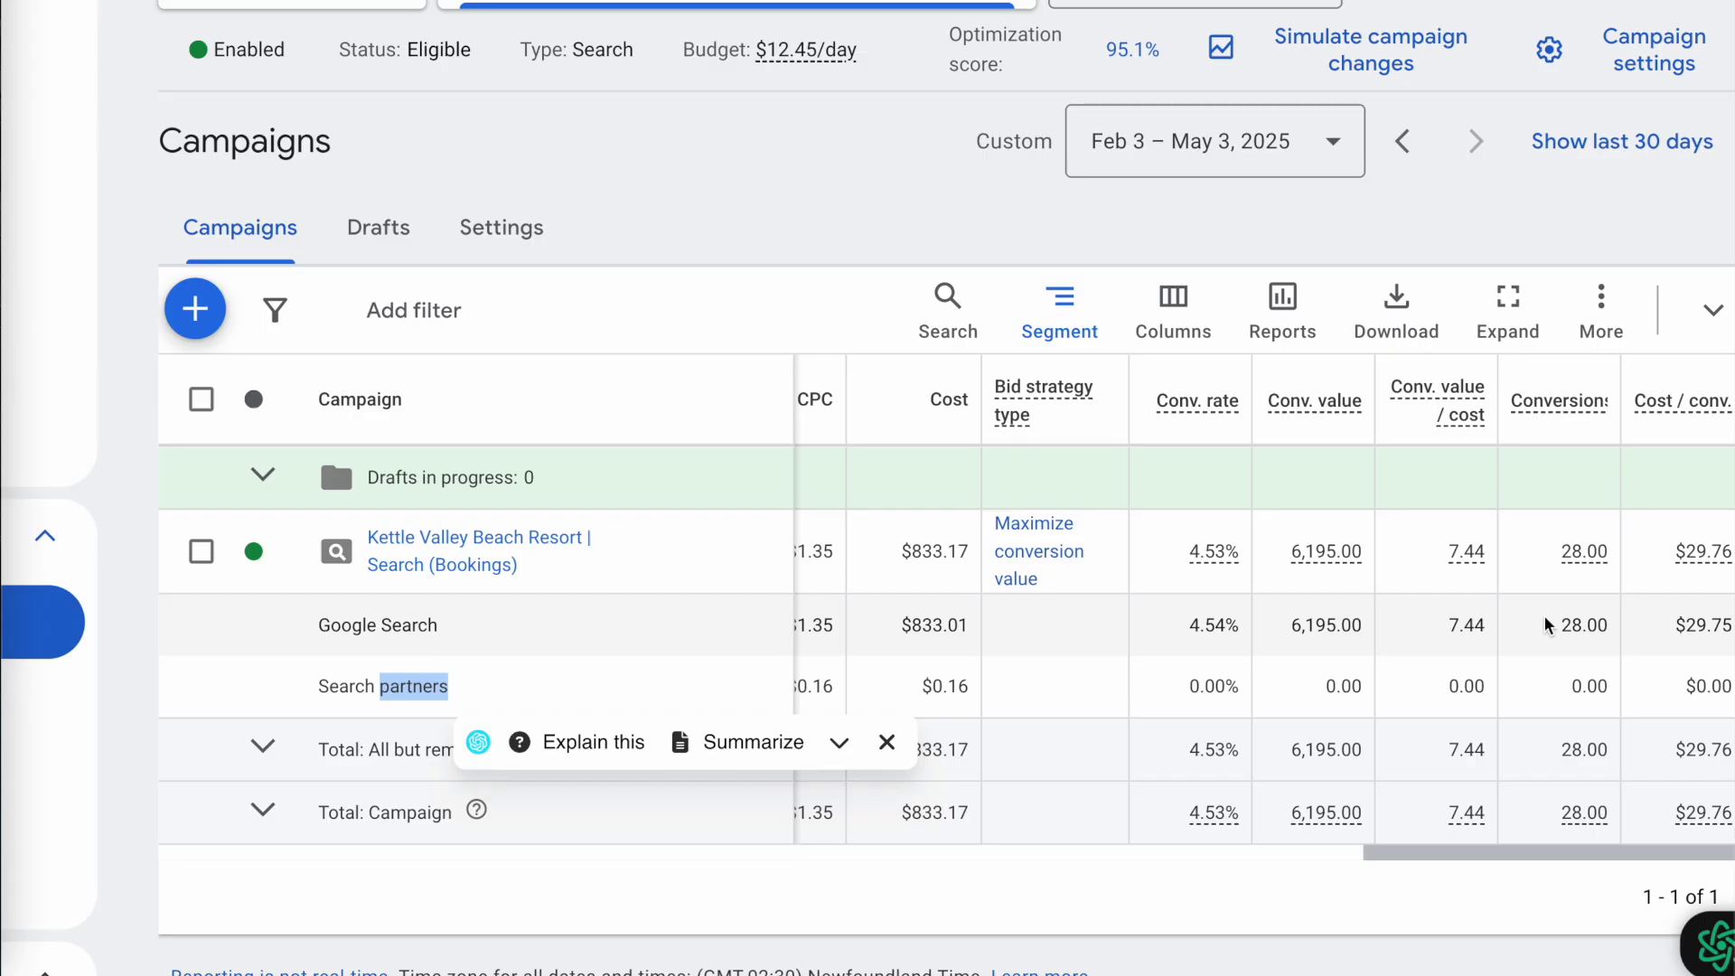
scroll(1680, 617, "up", 1)
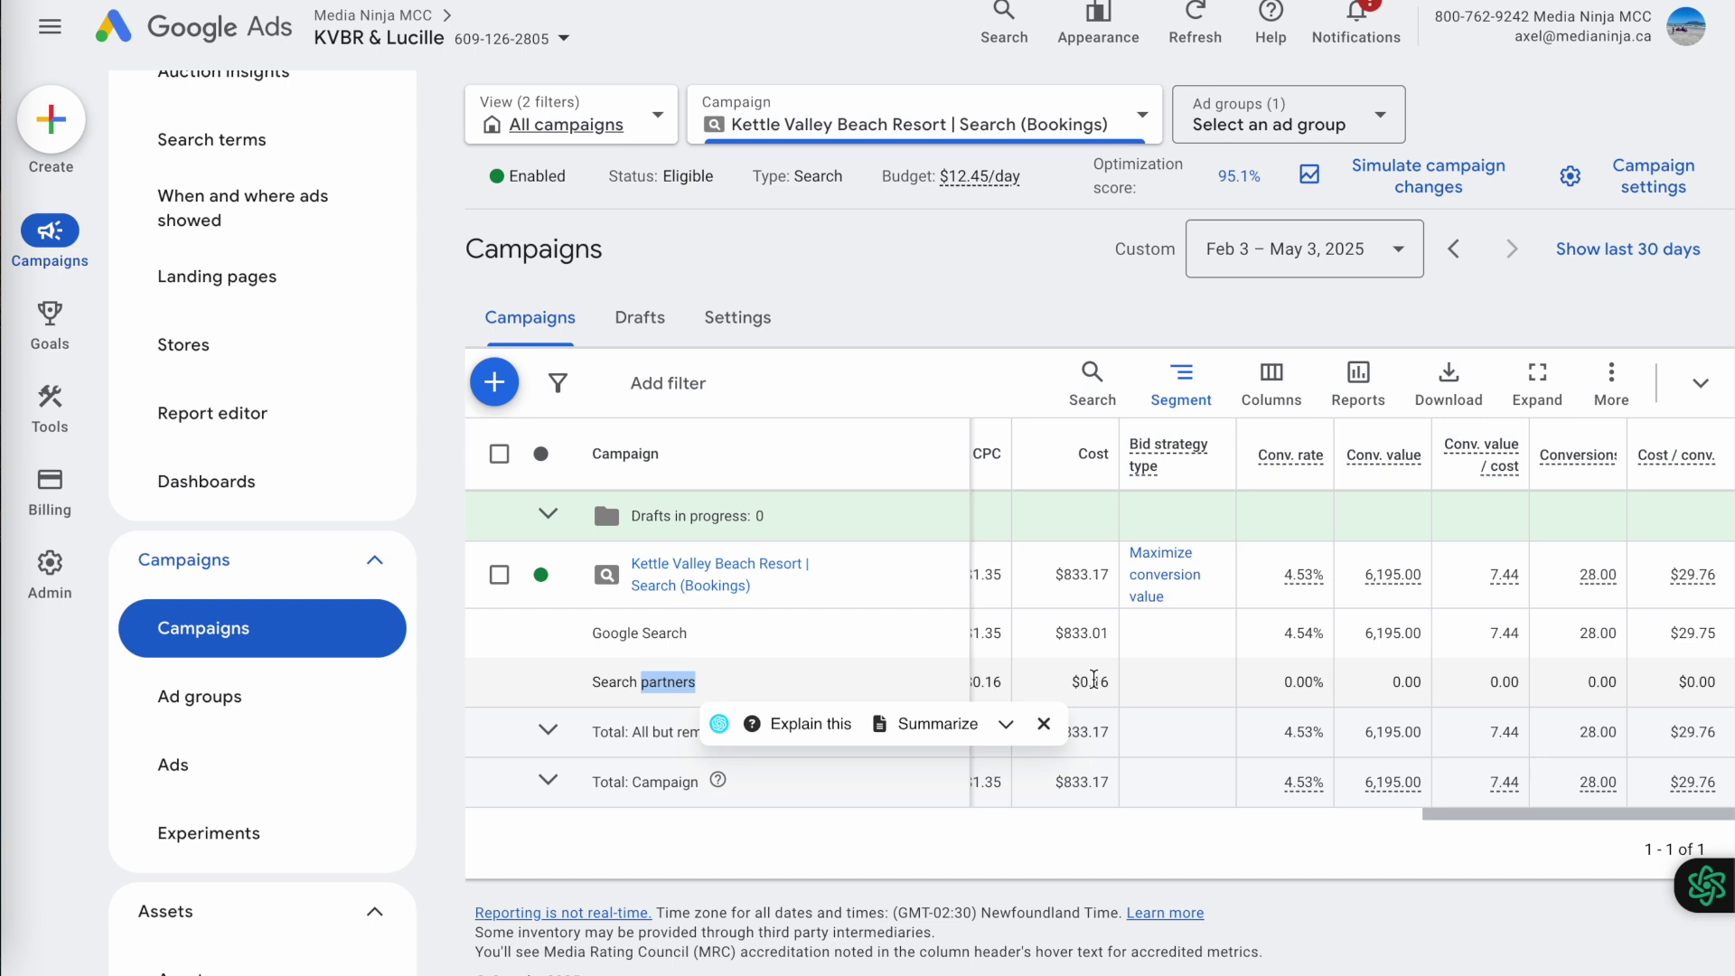
left_click(1048, 725)
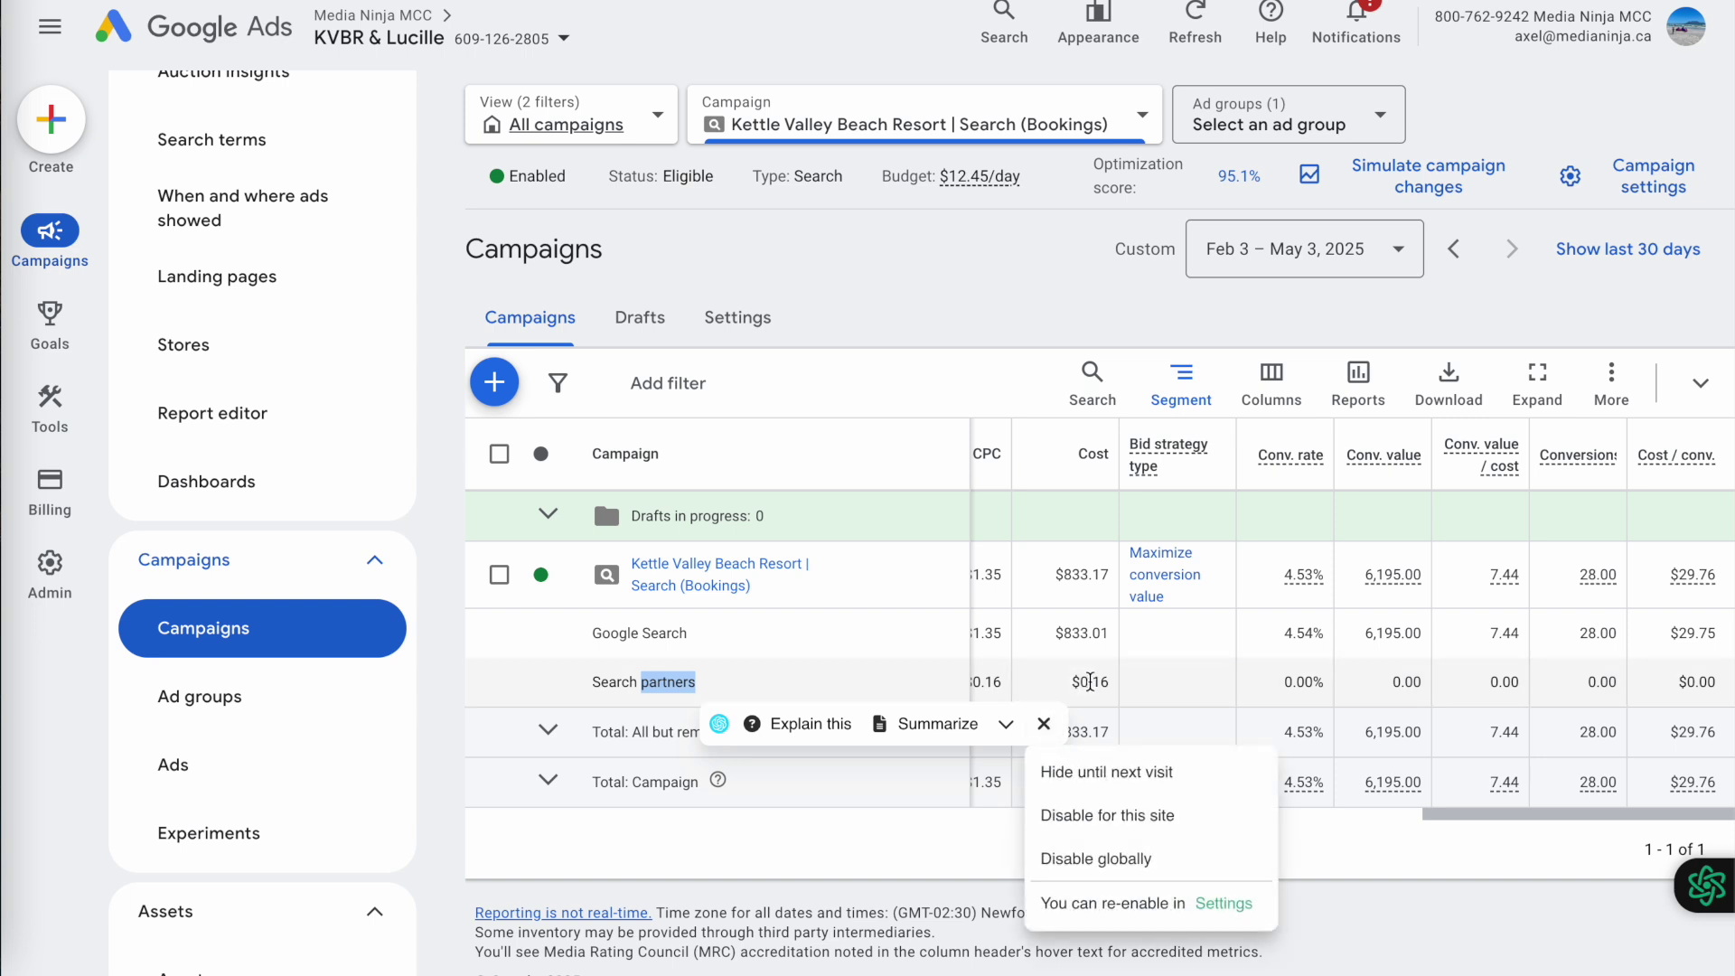
double_click(1694, 680)
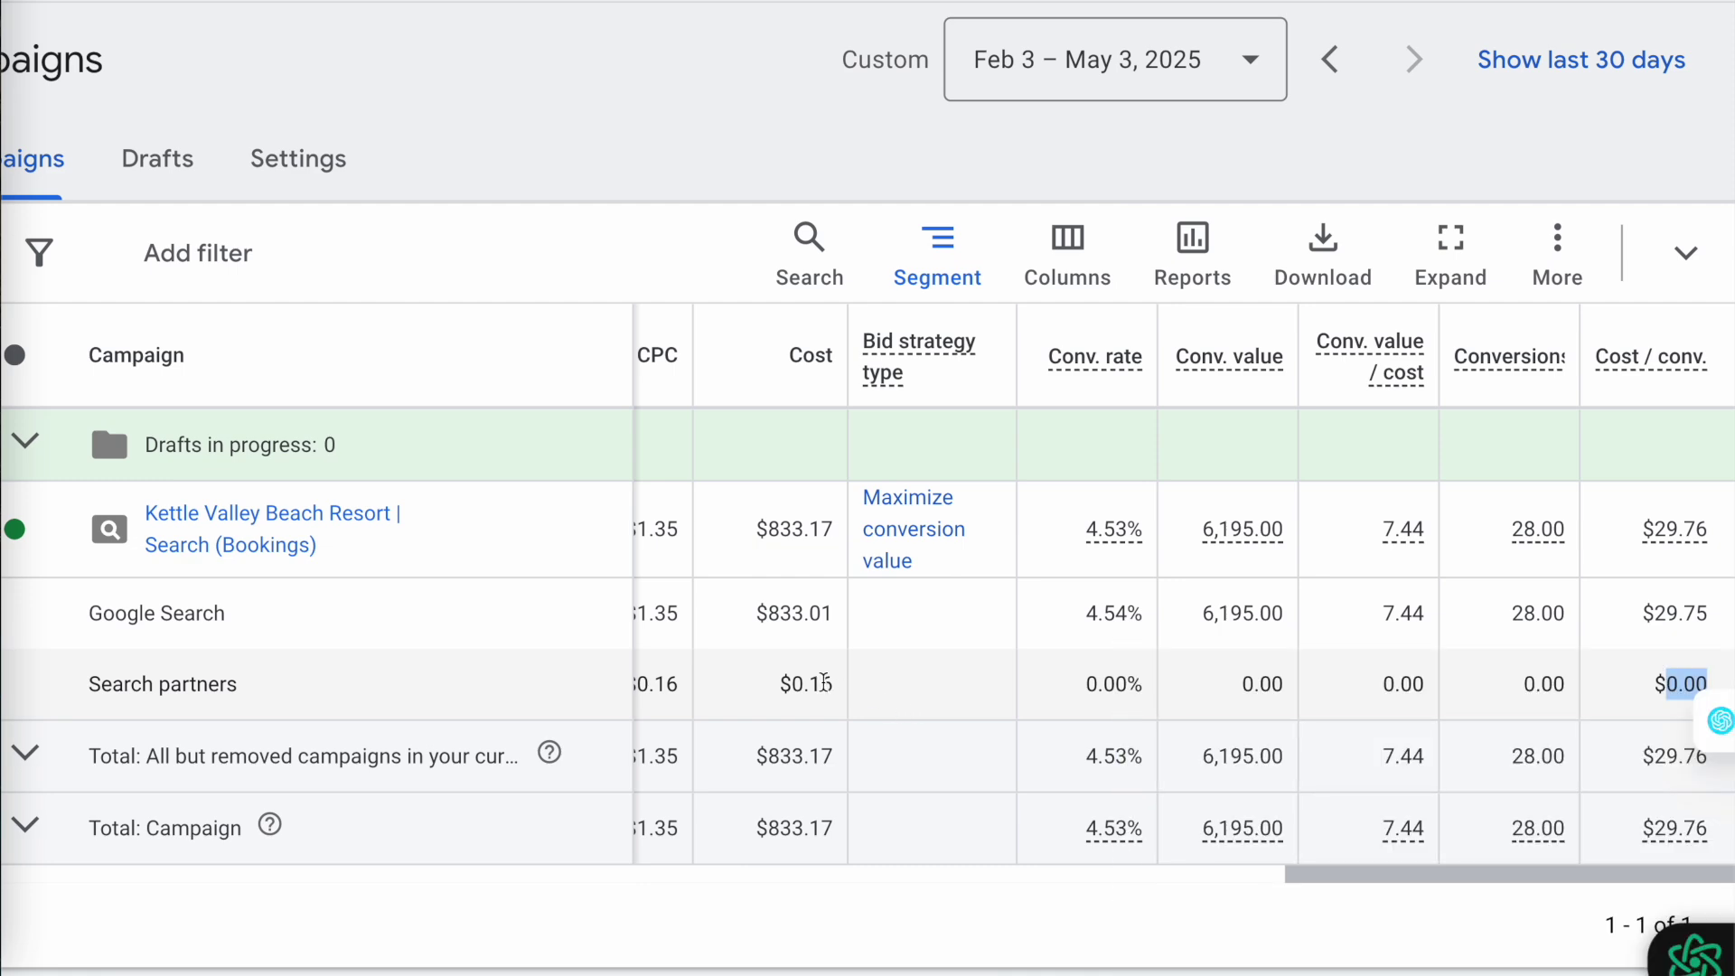
double_click(824, 683)
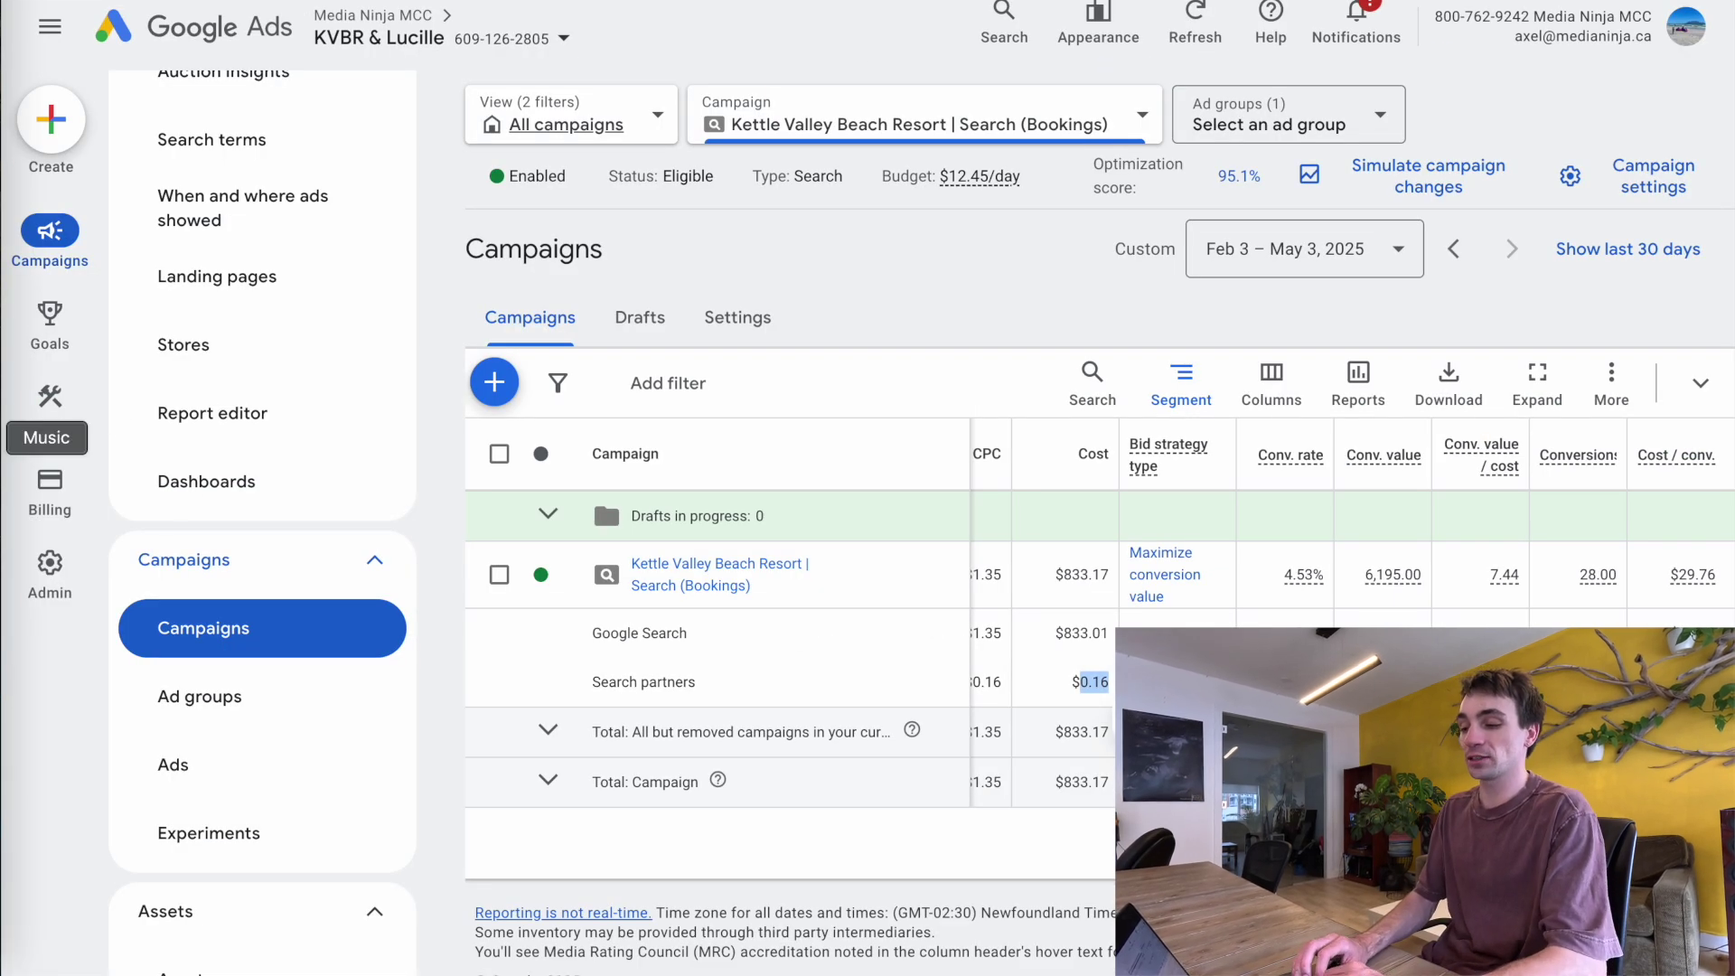
- Exclude Google search partners in the Kettle Valley Beach Resort campaign's Networks setting and save the change
mouse_move(50, 492)
left_click(259, 593)
left_click(735, 324)
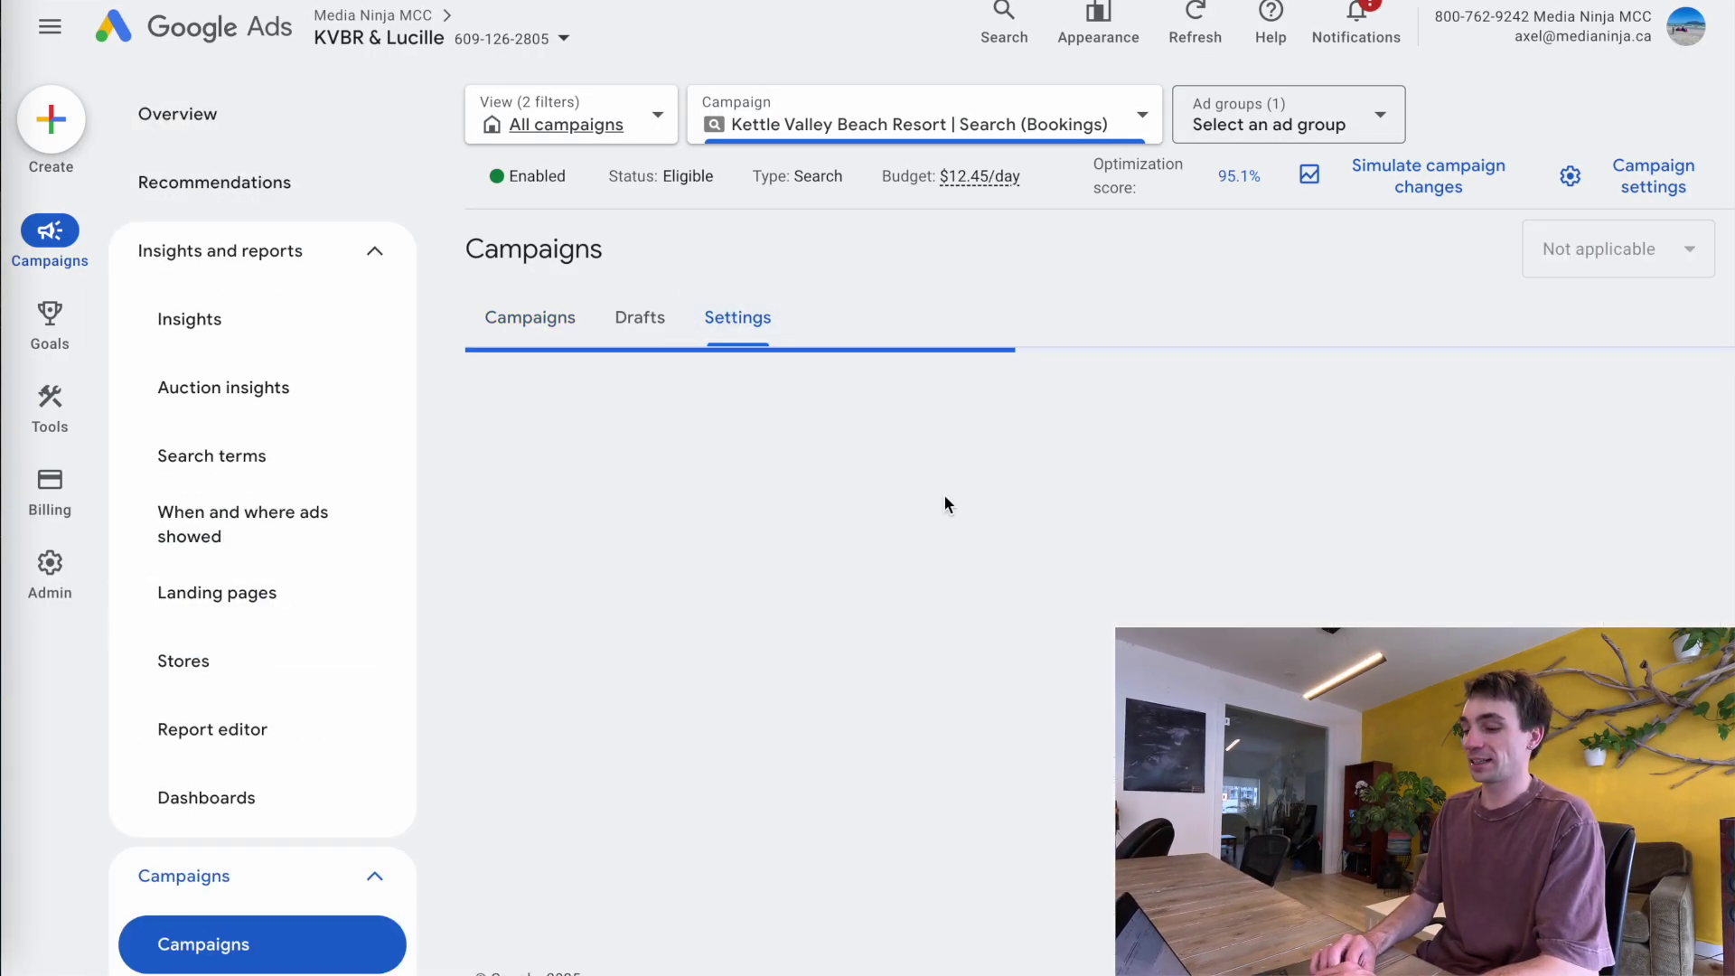
scroll(883, 574, "down", 2)
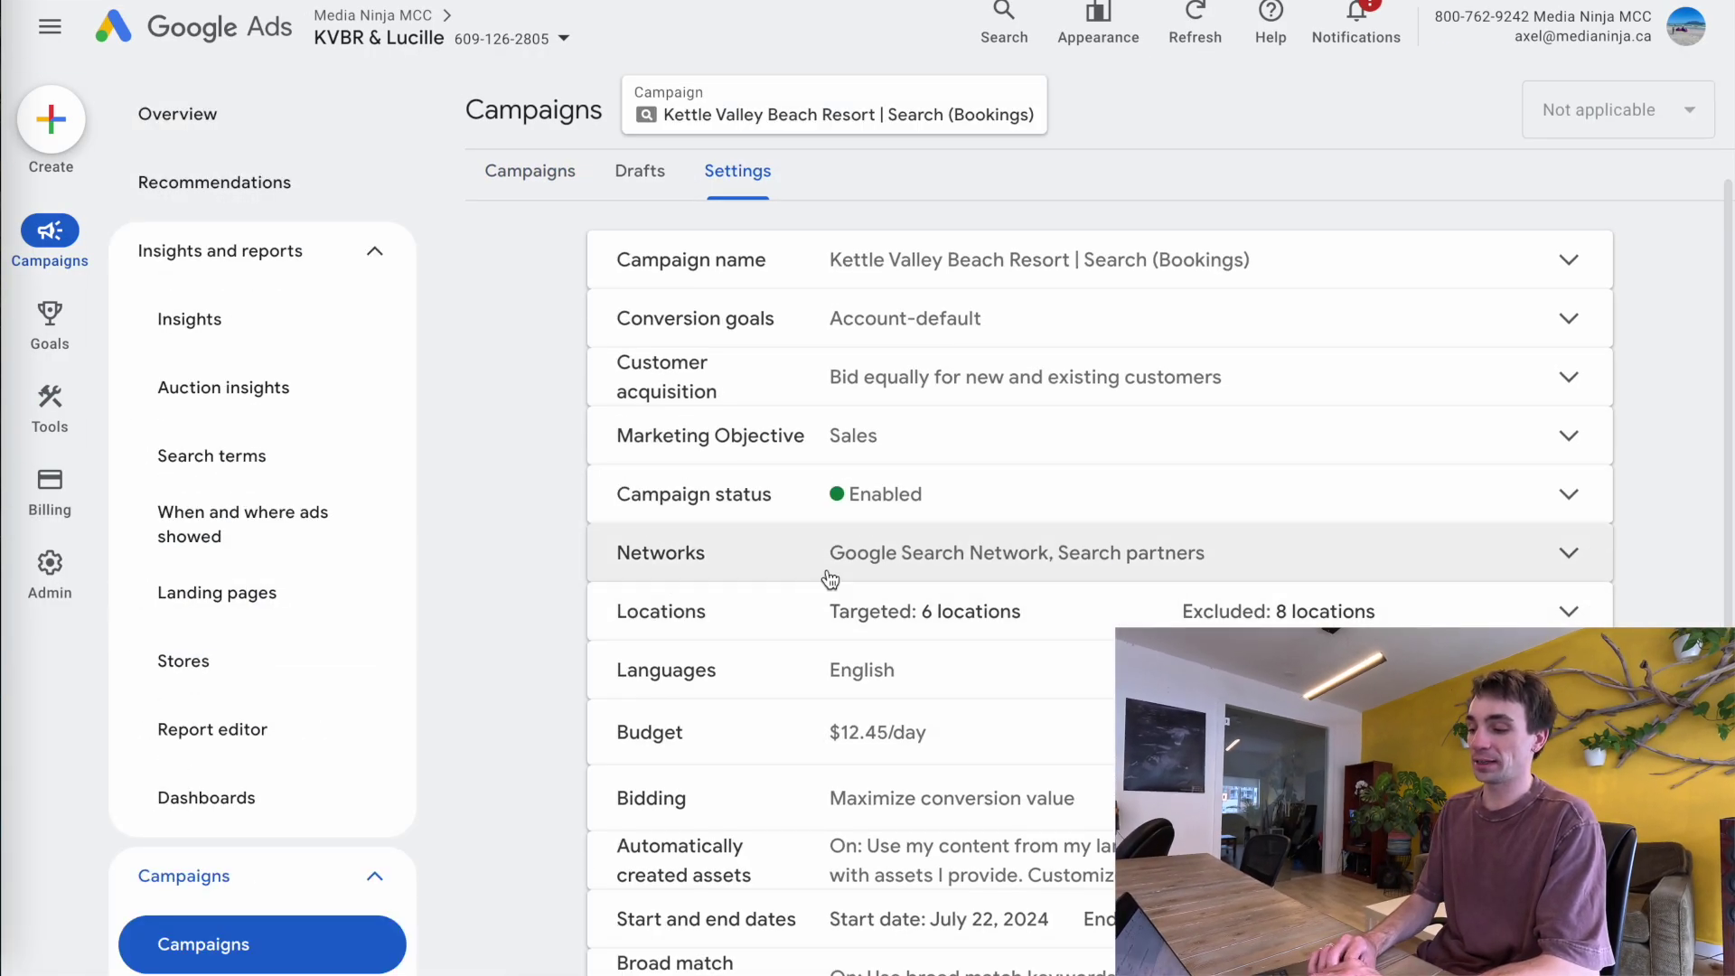
left_click(827, 573)
left_click(1060, 708)
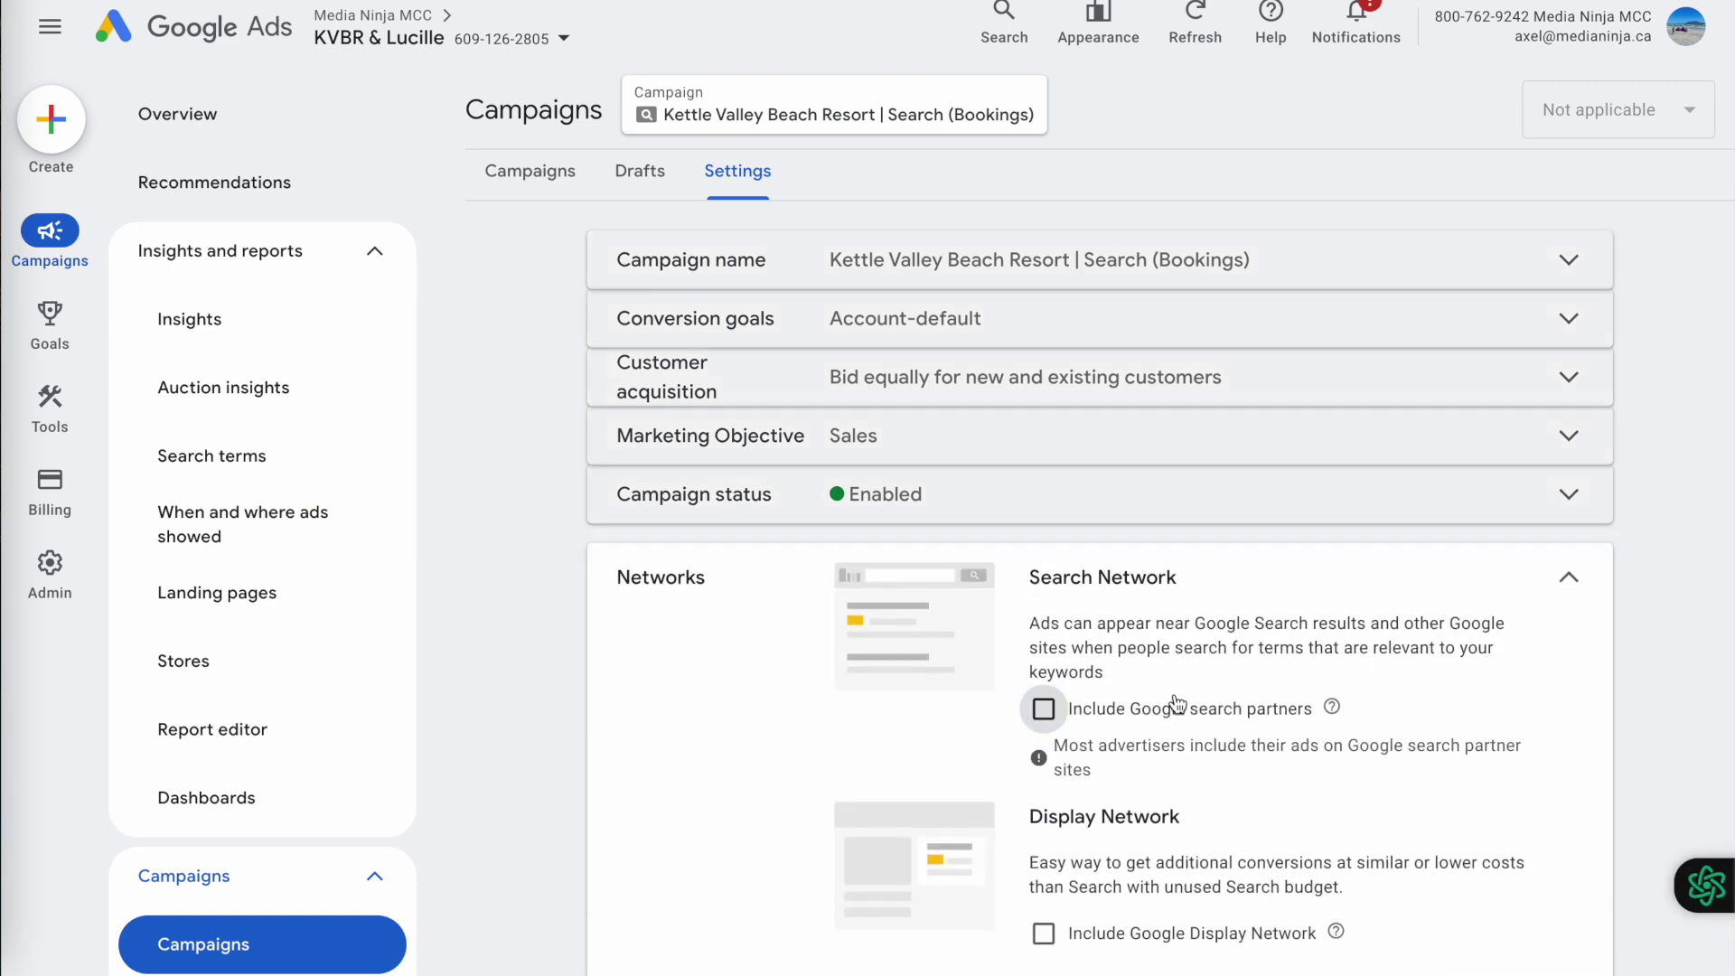
scroll(1060, 709, "down", 3)
left_click(1558, 820)
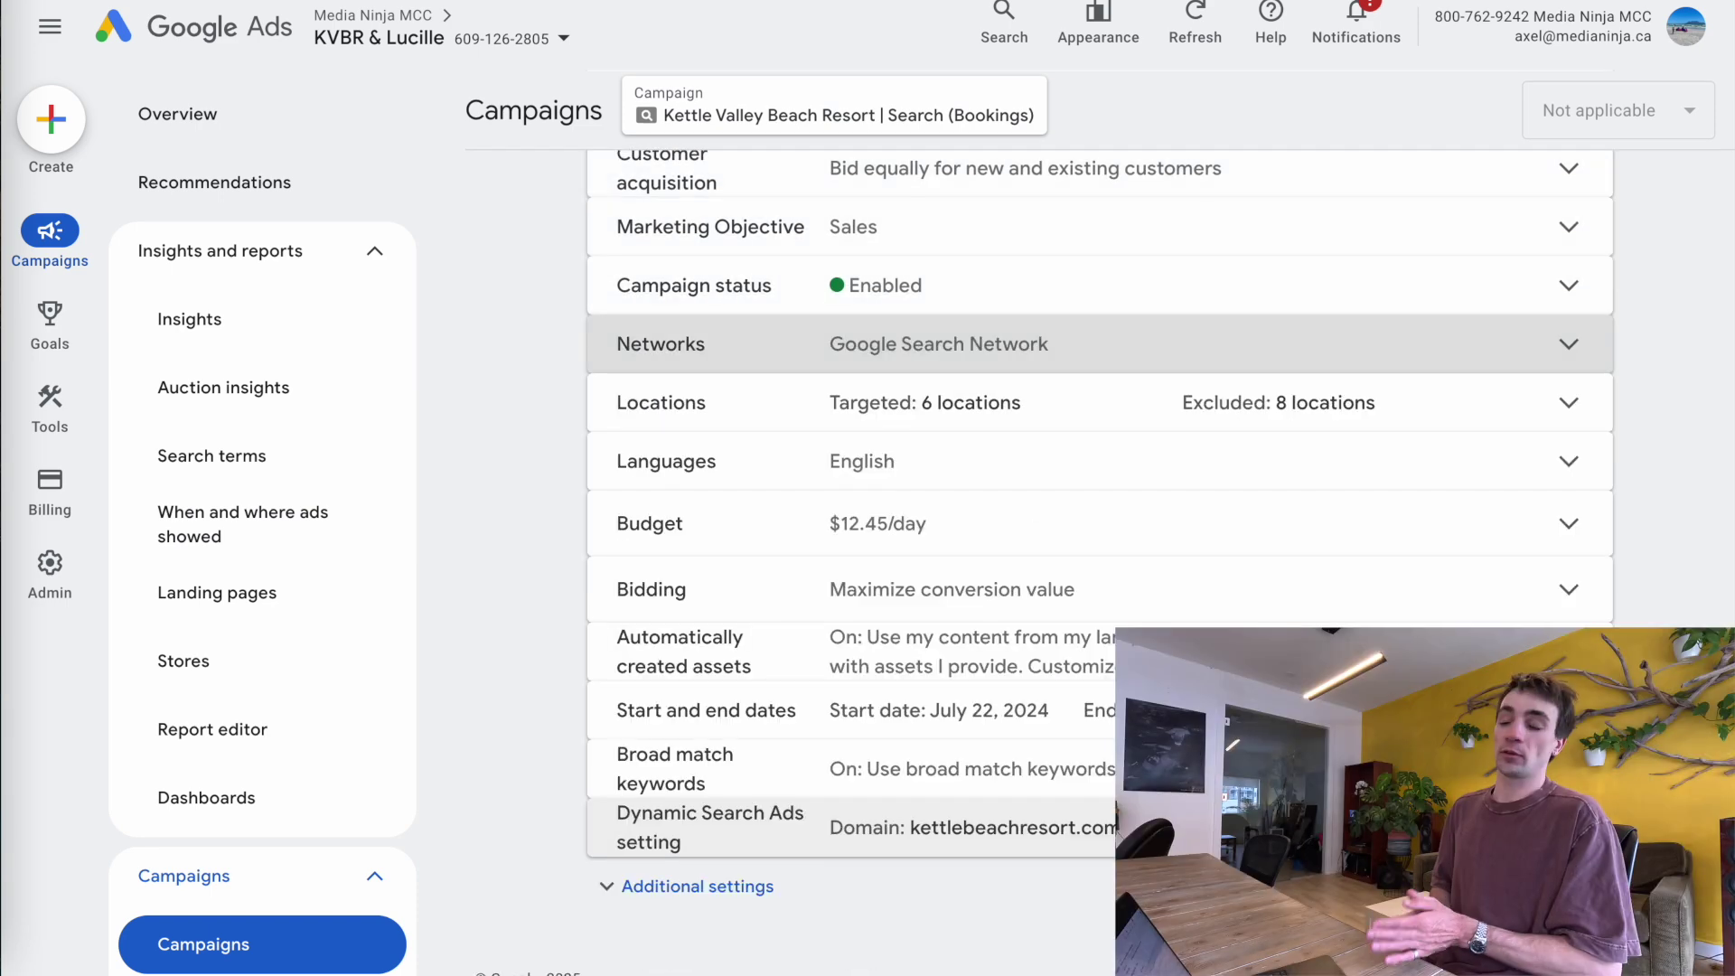